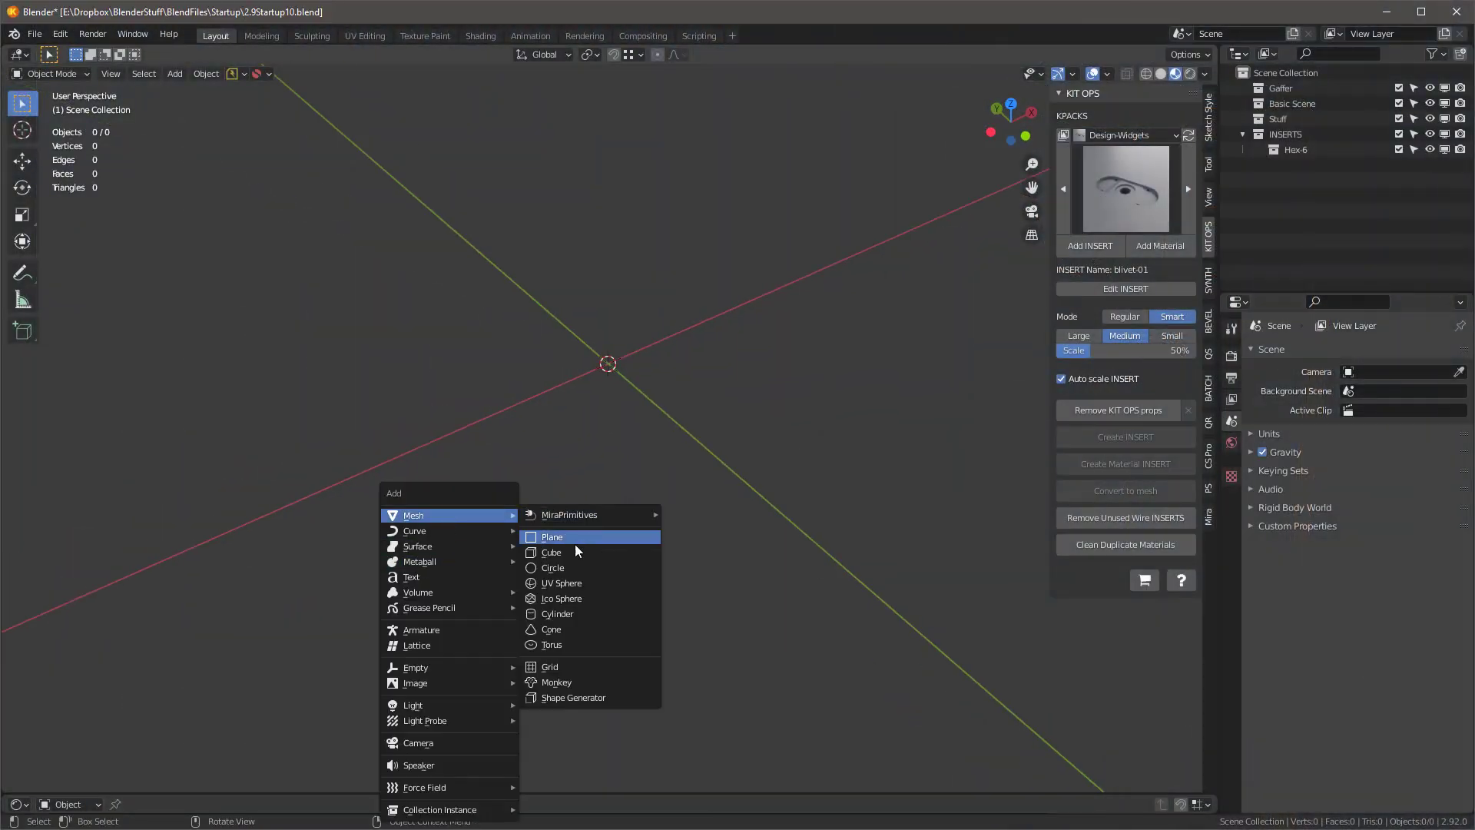
Step: Add a plane mesh at the world origin
left_click(575, 544)
scroll(593, 564, "down", 5)
left_click(574, 804)
left_click(672, 630)
middle_click_drag(672, 630, 566, 541)
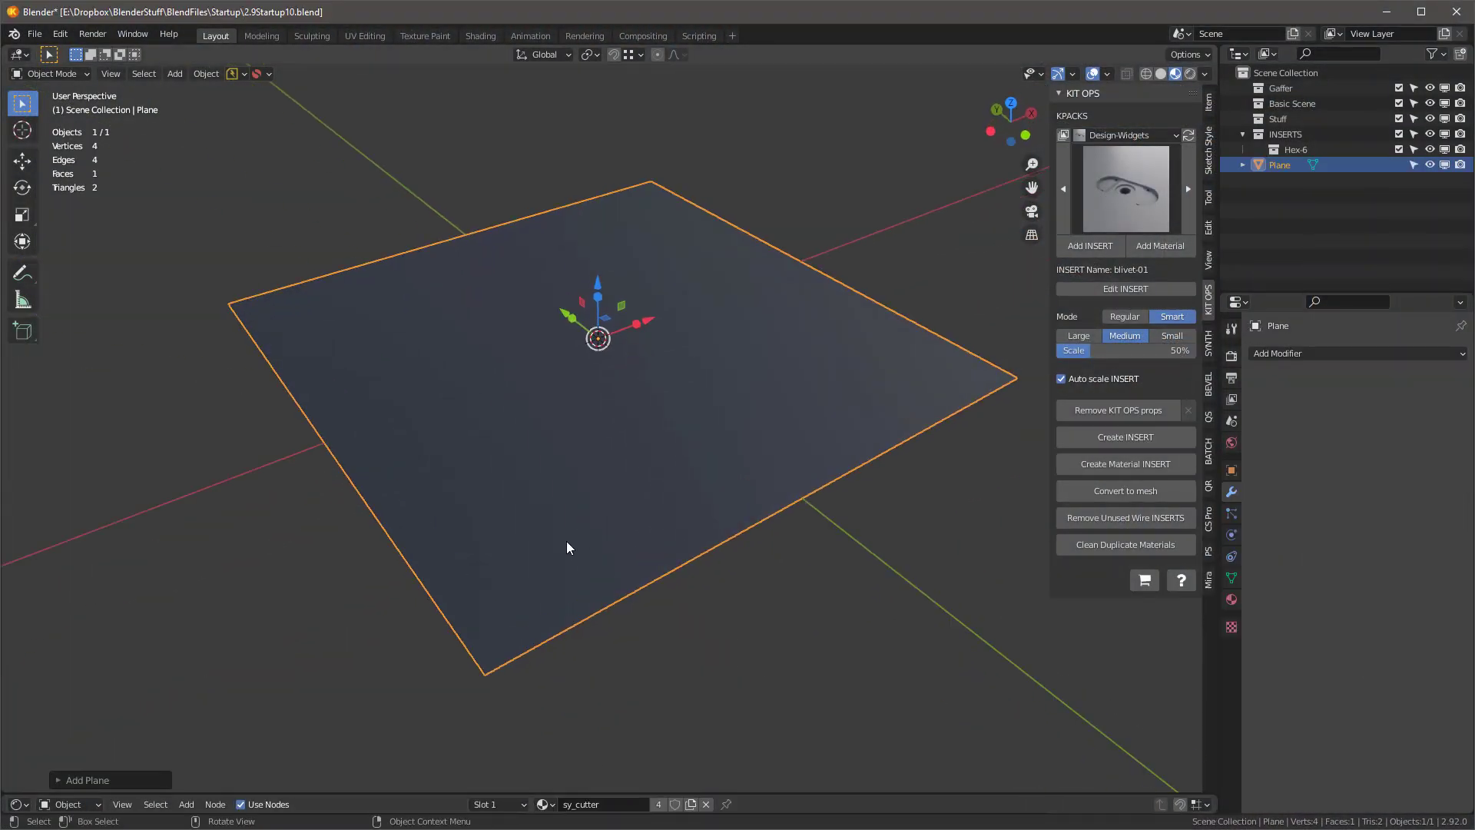
key("Tab")
key("Tab")
middle_click_drag(724, 433, 635, 404)
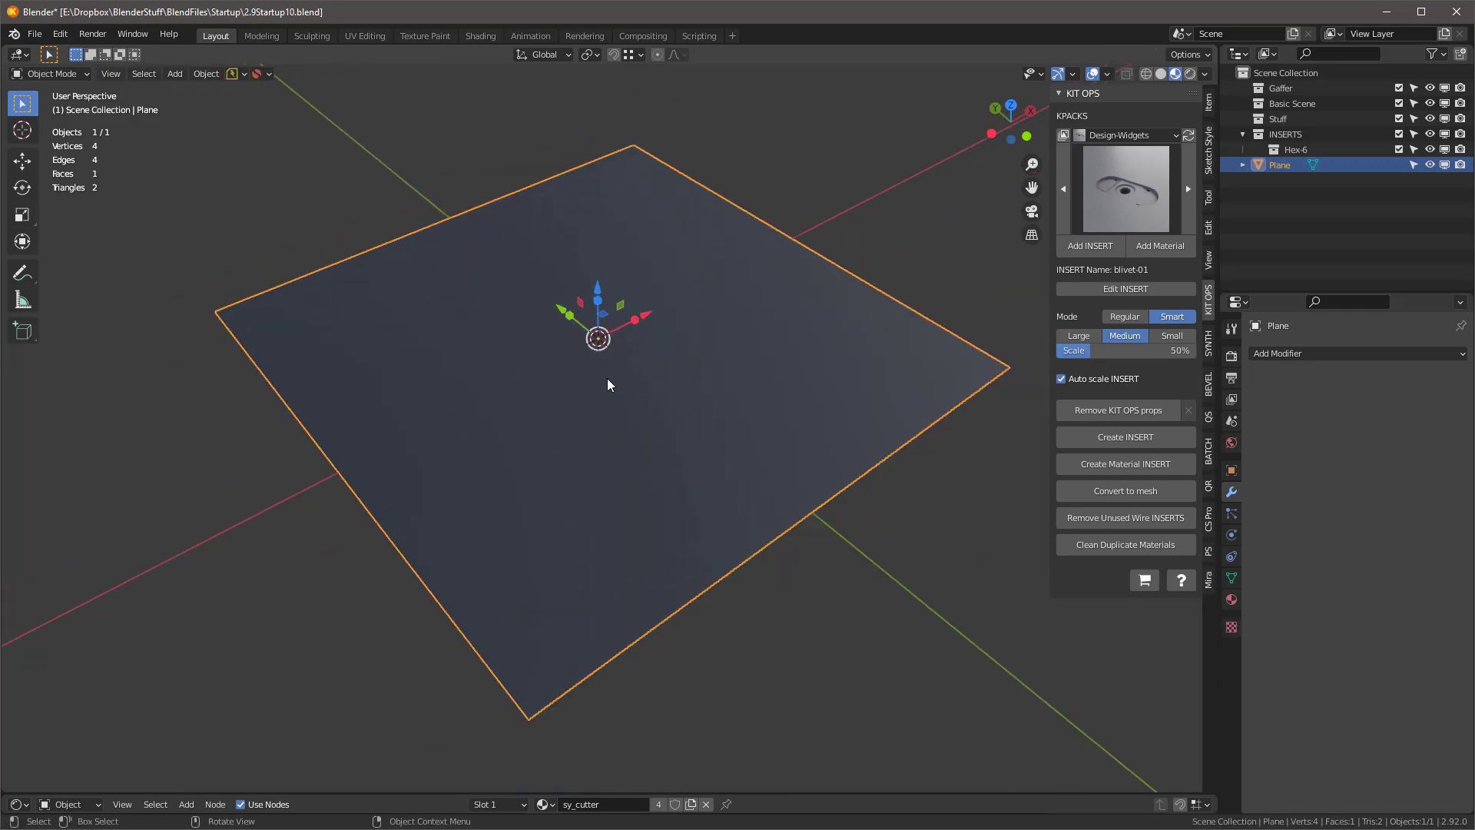
Step: Add the cube INSERT at the plane's center and scale it narrower along the X axis
left_click(1128, 189)
left_click(860, 332)
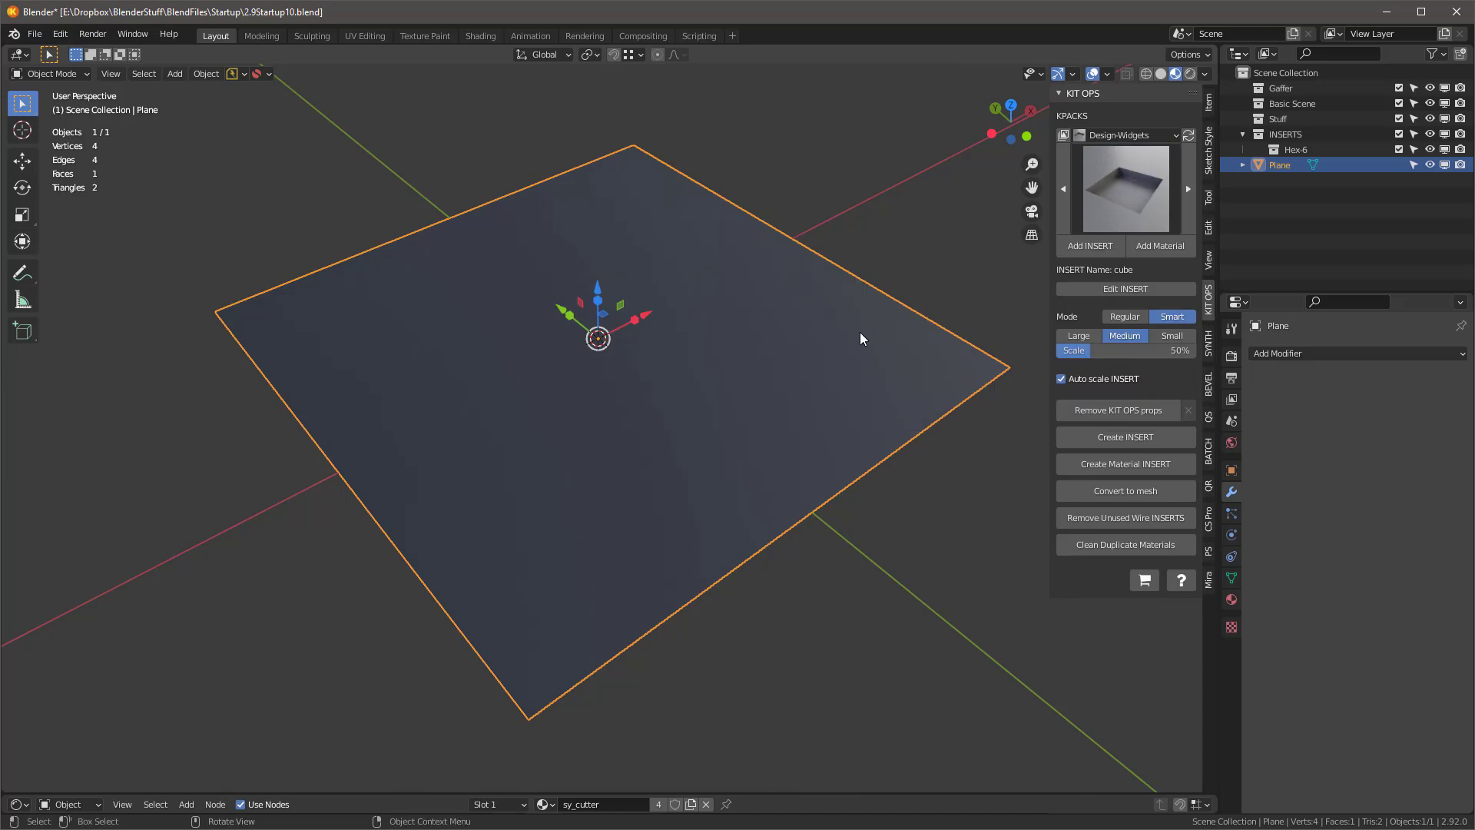
left_click(1090, 246)
key("s")
key("s")
key("x")
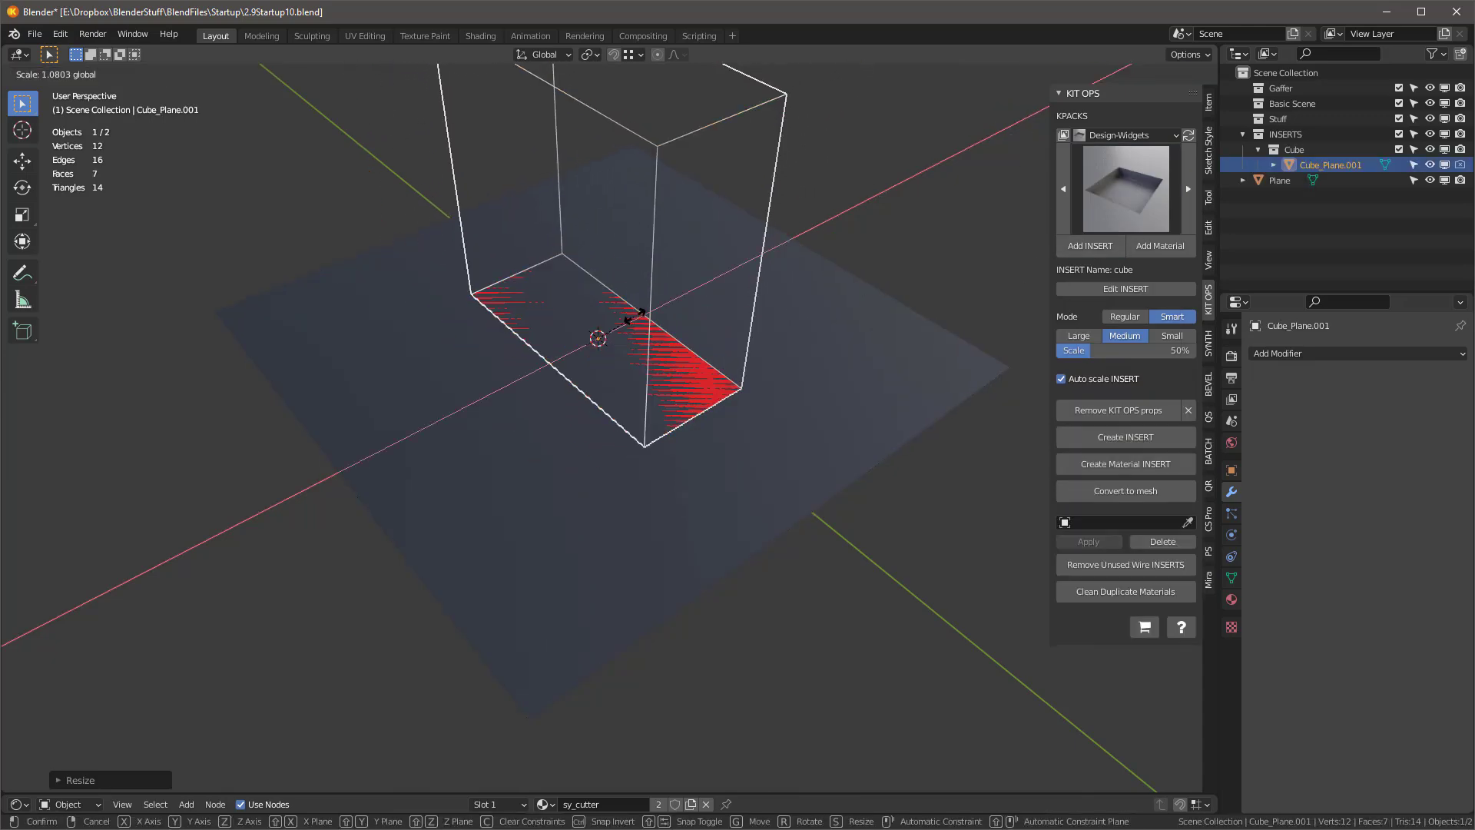
left_click(573, 316)
middle_click_drag(572, 316, 673, 415, "shift")
Step: Bevel the cutter's vertical edges into fully rounded ends and merge overlapping vertices at a 0.01 m distance
key("ctrl+a")
left_click(624, 423)
key("Tab")
key("2")
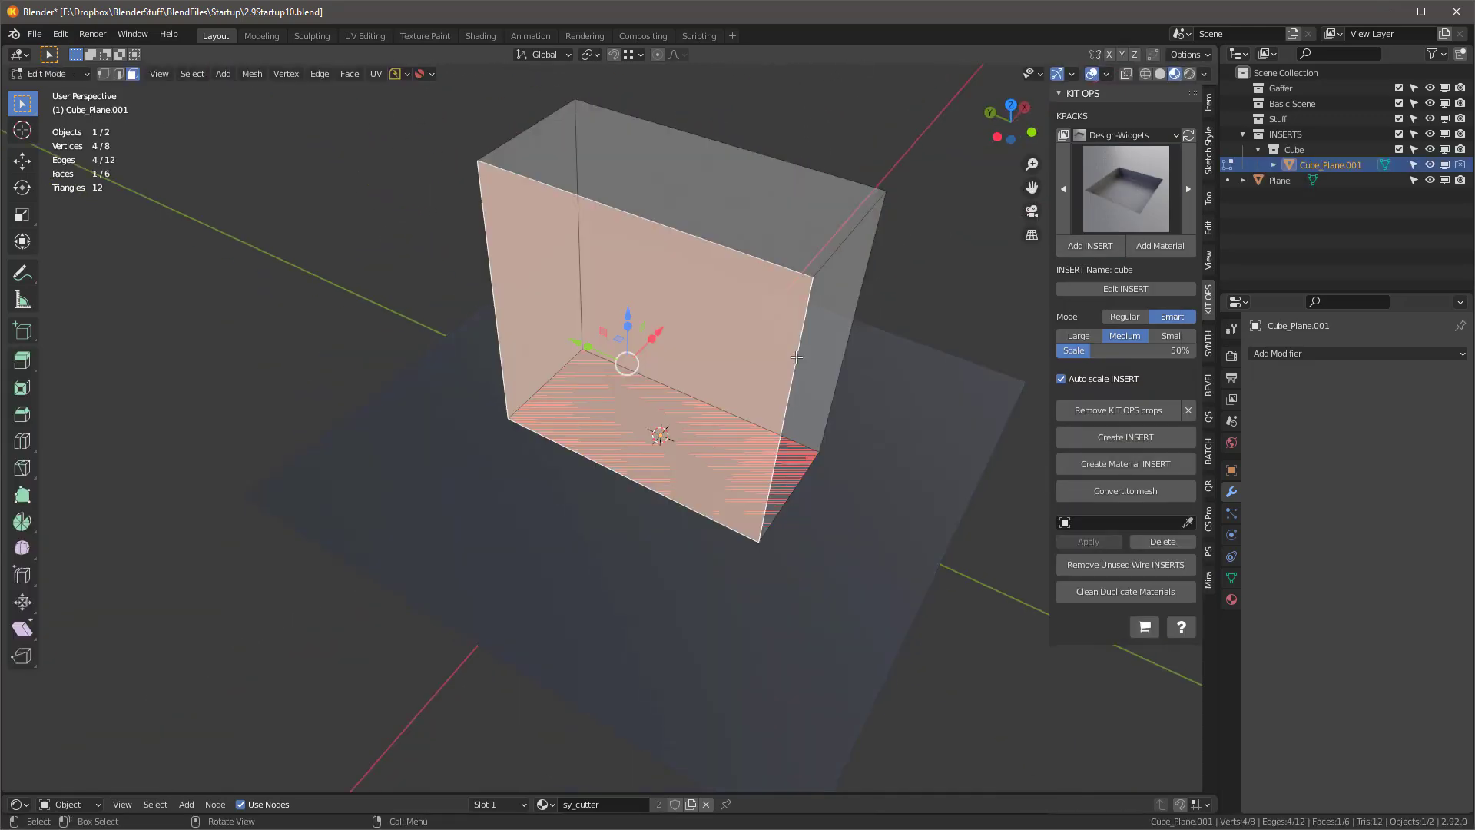
left_click(793, 362, "alt")
key("ctrl+b")
scroll(814, 469, "up", 8)
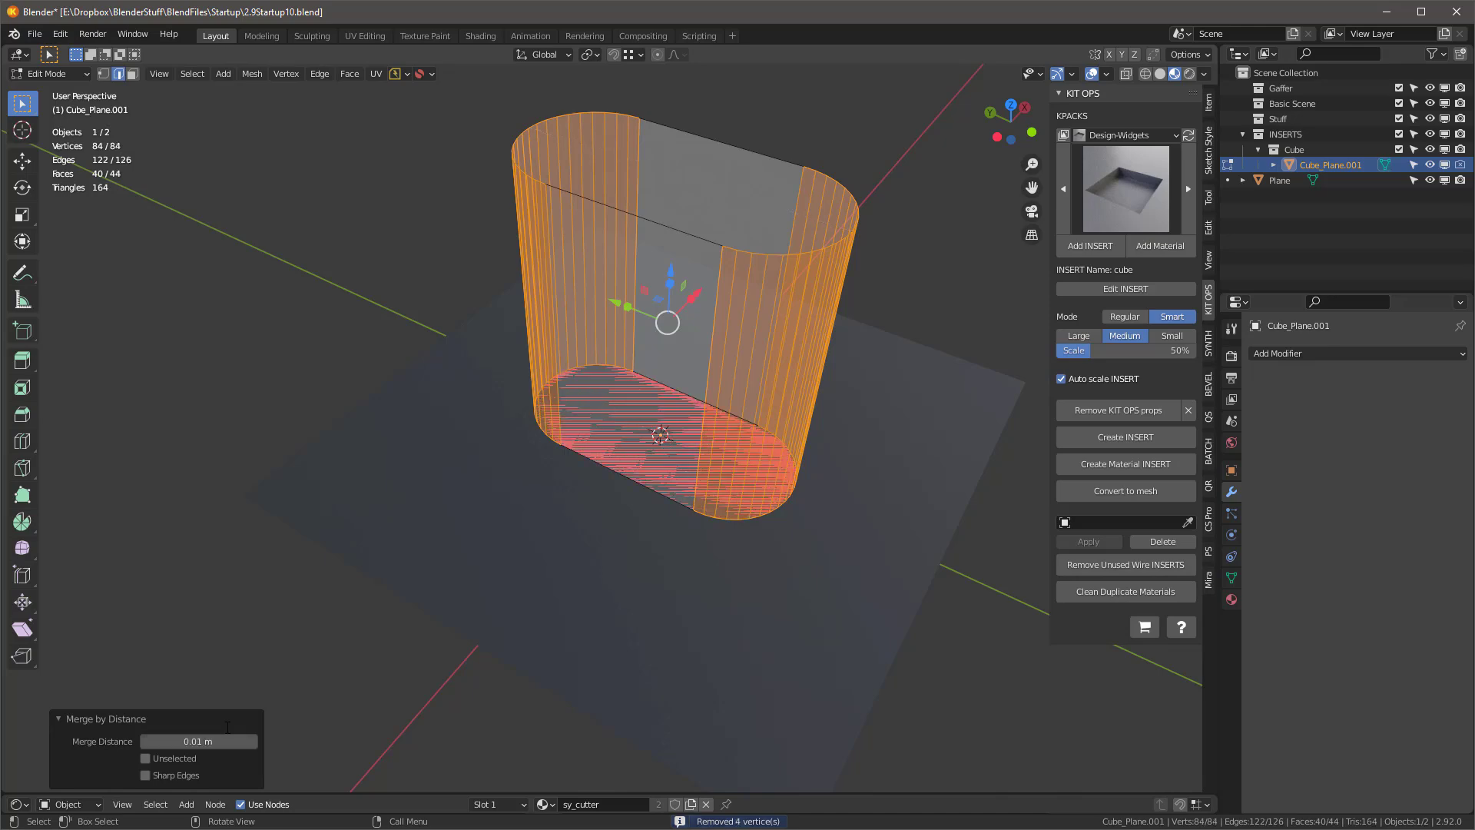
key("Tab")
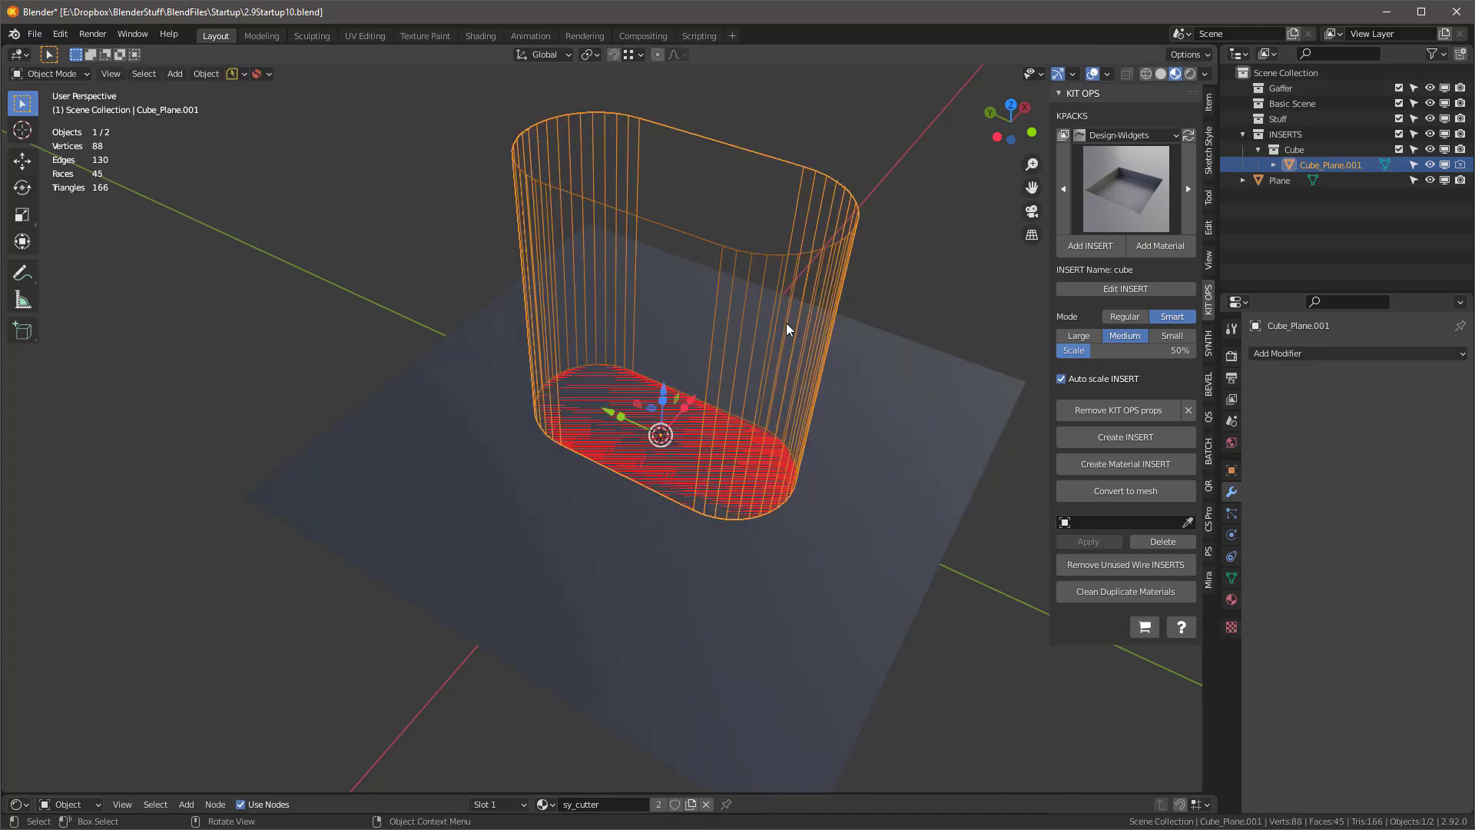
Step: Extrude the plane downward into a thick slab
left_click(768, 593)
key("Tab")
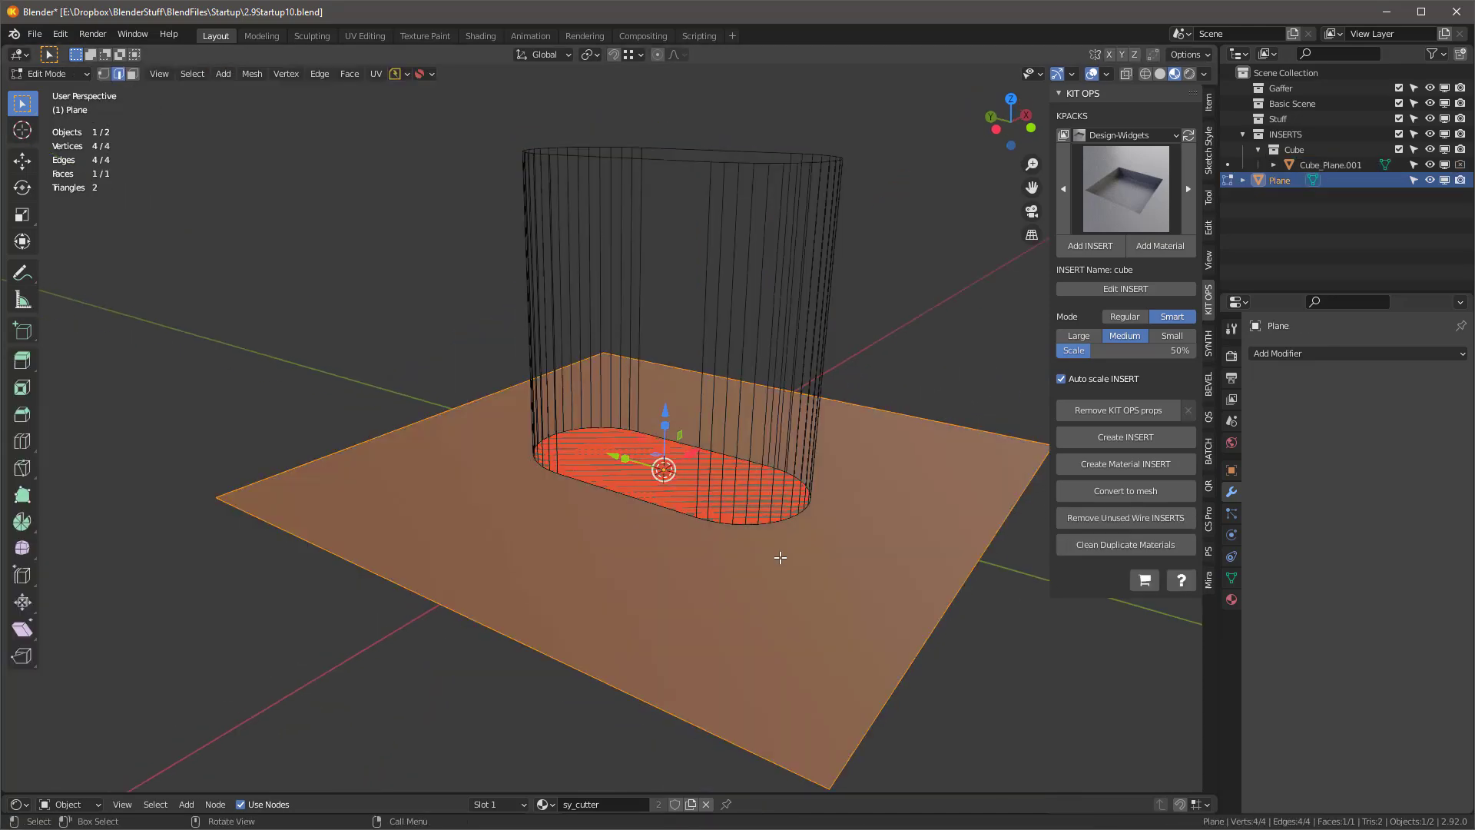
key("alt+a")
key("Tab")
Step: Assign the slab as the slot cutter's target and lower the cutter about 0.074 m into it
left_click(699, 417)
left_click_drag(665, 412, 667, 444)
left_click(930, 322)
left_click(899, 492)
left_click(816, 446)
left_click(1188, 523)
left_click(759, 562)
middle_click_drag(759, 563, 734, 541)
left_click_drag(666, 439, 668, 471)
mouse_move(701, 419)
middle_mouse_down()
mouse_move(652, 468)
mouse_move(694, 393)
middle_mouse_up()
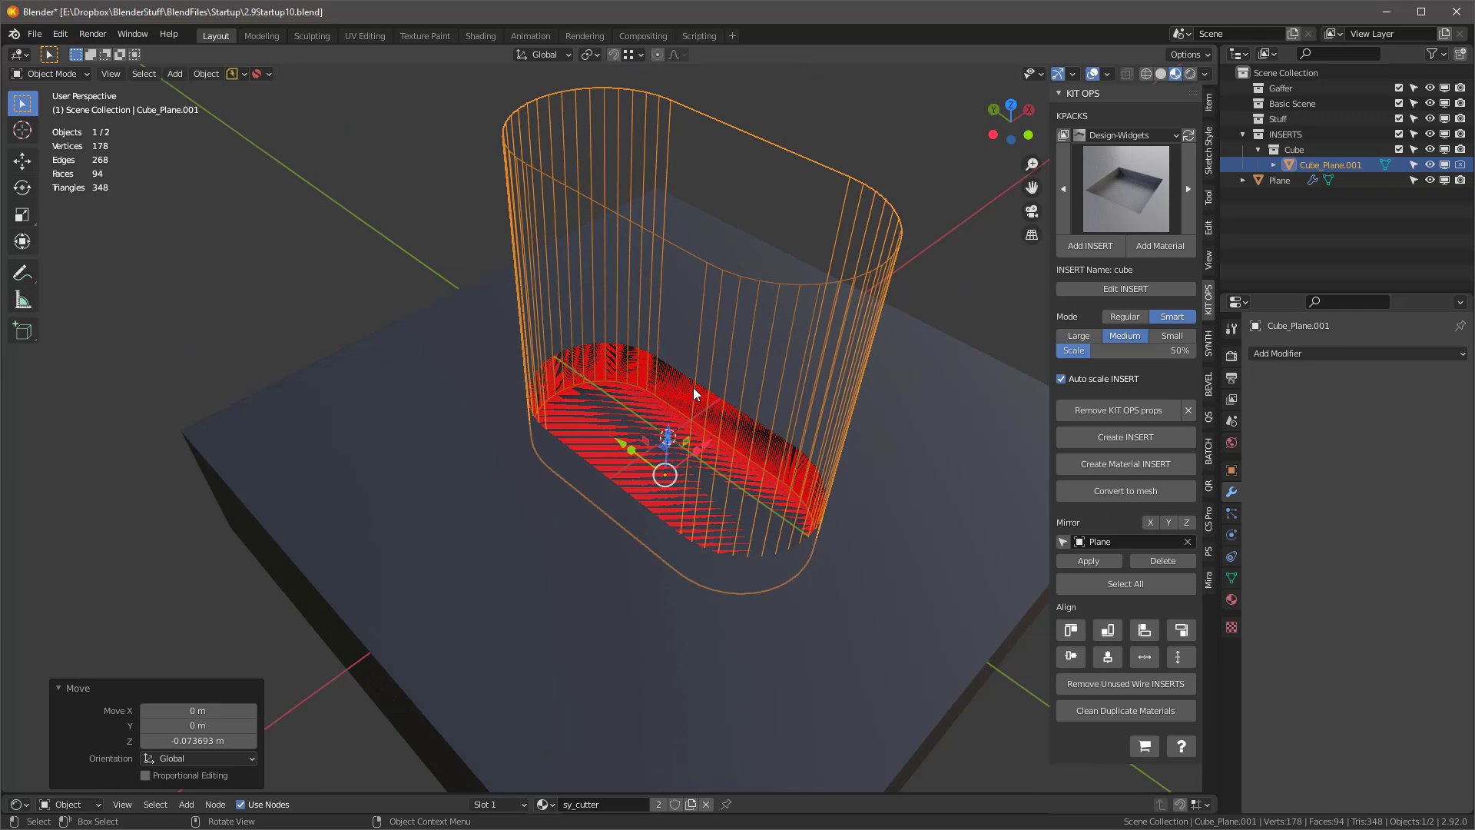
Step: Convert the slab to mesh so the rounded slot cut is applied
middle_click_drag(859, 415, 681, 438)
left_click(925, 499)
left_click(1119, 492)
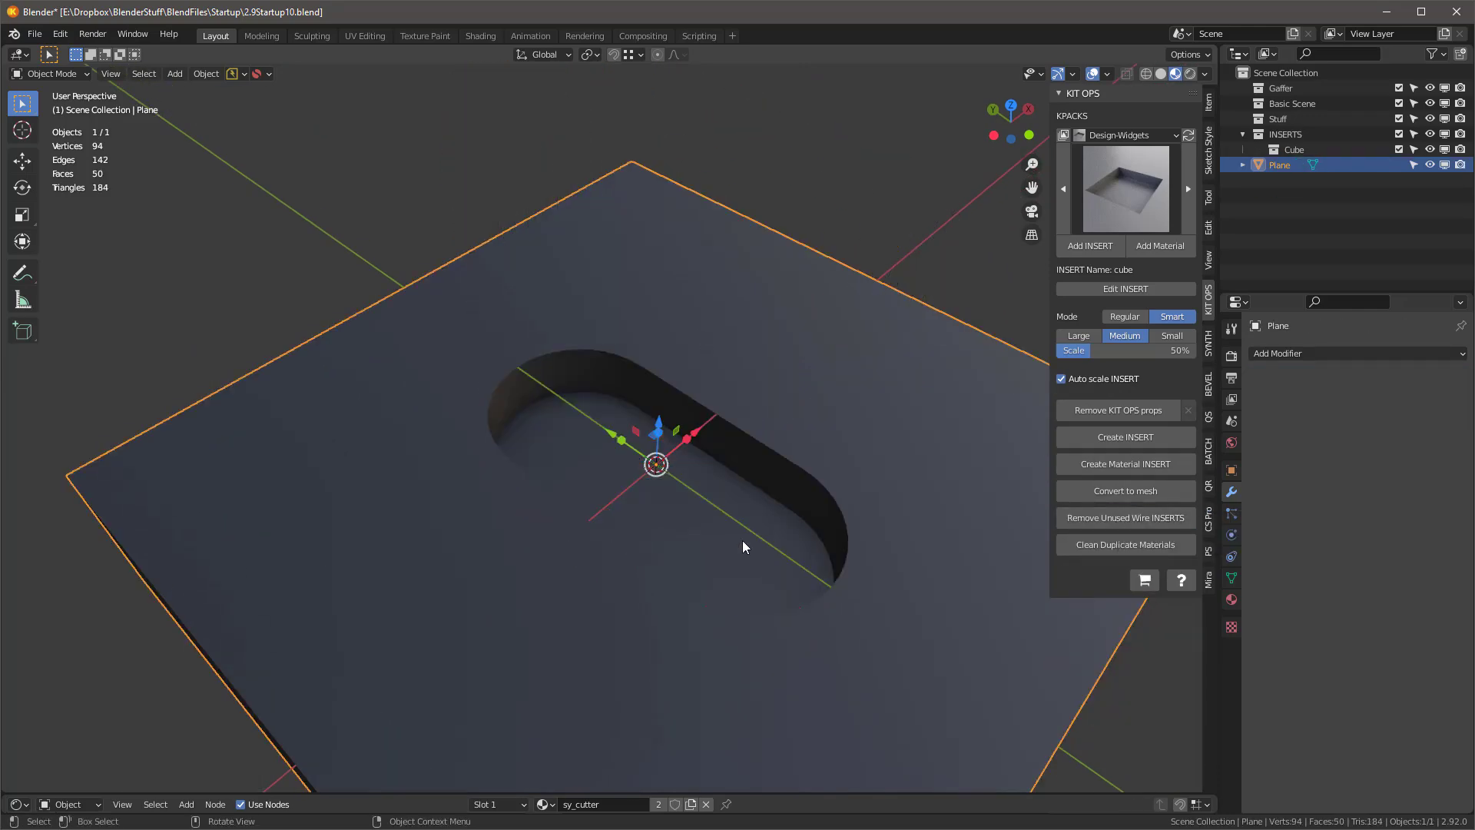
key("q")
left_click(773, 458)
Step: Inset the slot's floor face by about 0.02 m
key("Tab")
left_click(688, 500)
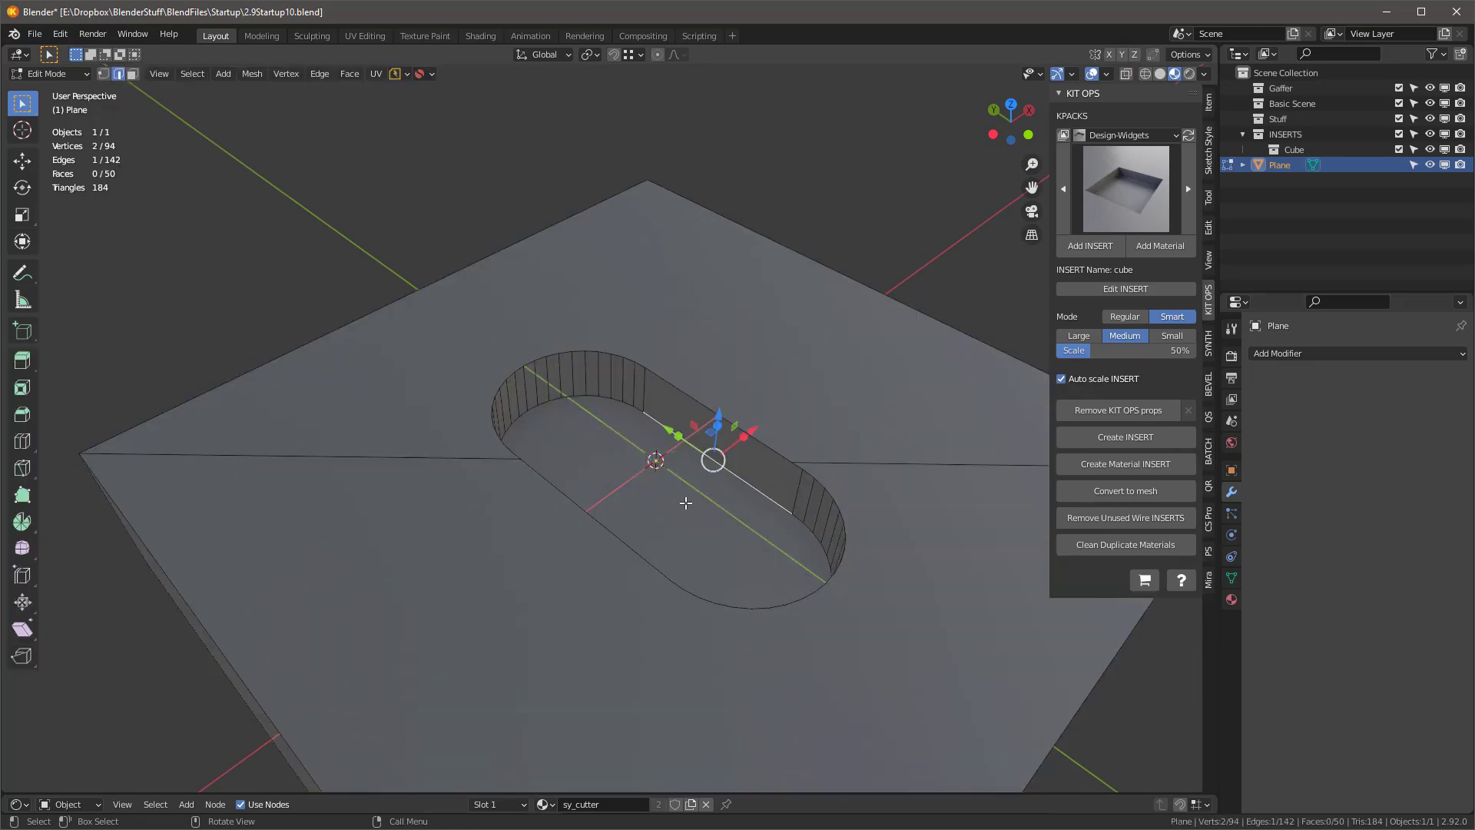
key("3")
left_click(691, 469)
mouse_move(701, 450)
middle_mouse_down()
mouse_move(690, 485)
mouse_move(800, 394)
mouse_move(743, 290)
middle_mouse_up()
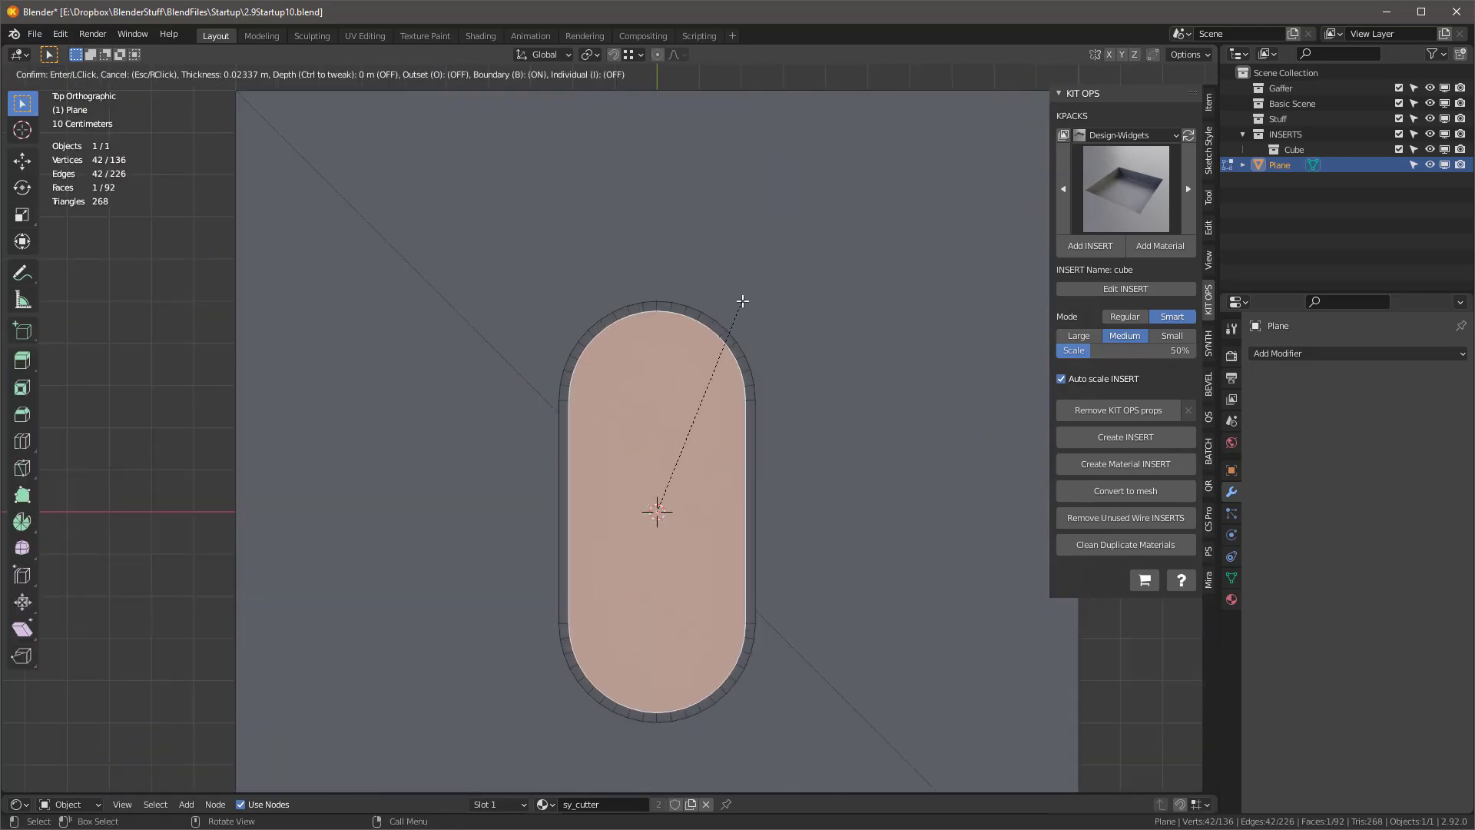
left_click(747, 297)
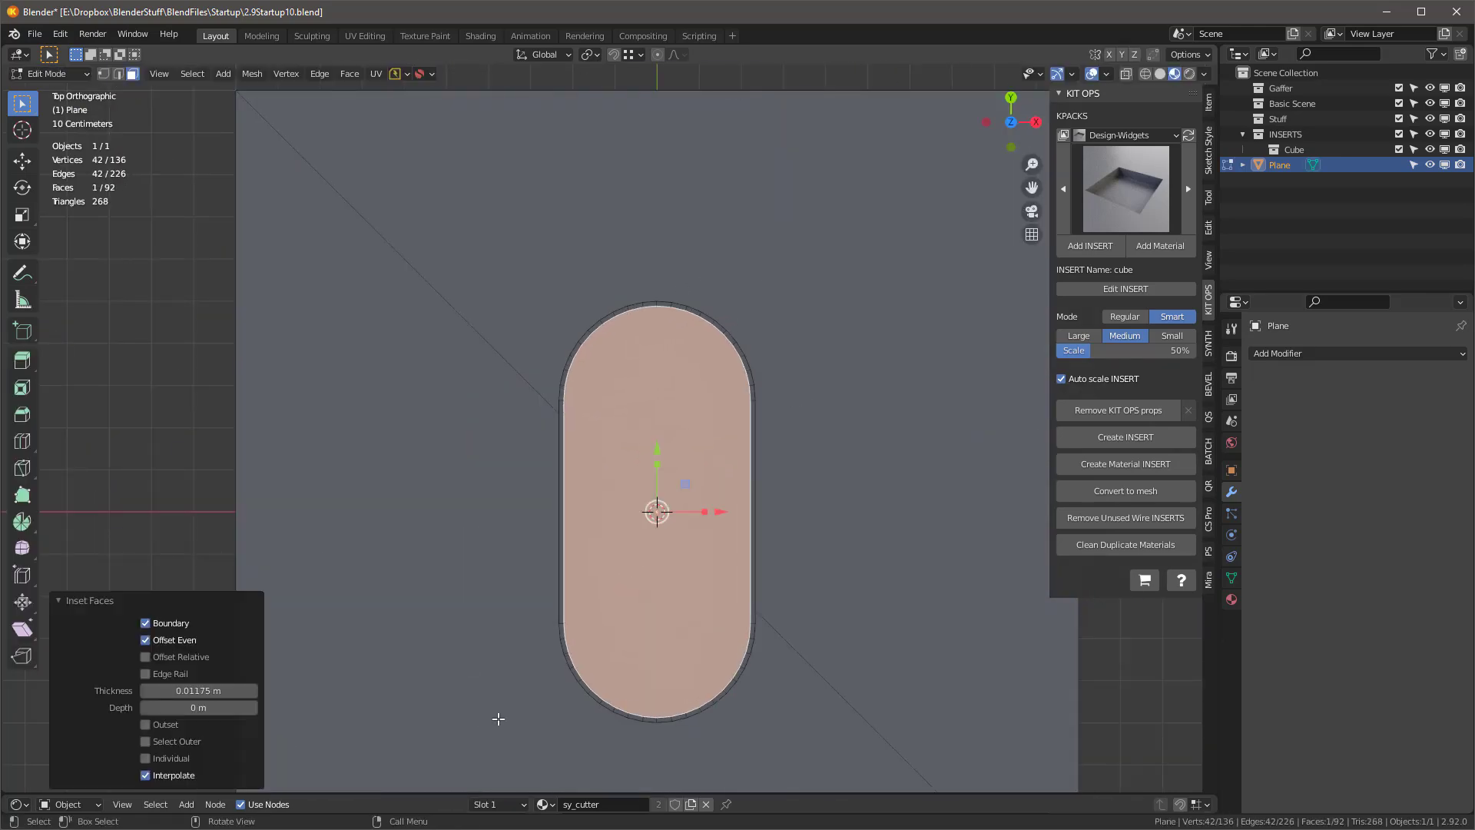
key("i")
left_click(758, 422)
Step: Extrude the inset floor face upward and raise it another 0.30991 m above the slab
middle_click_drag(758, 422, 724, 412)
key("e")
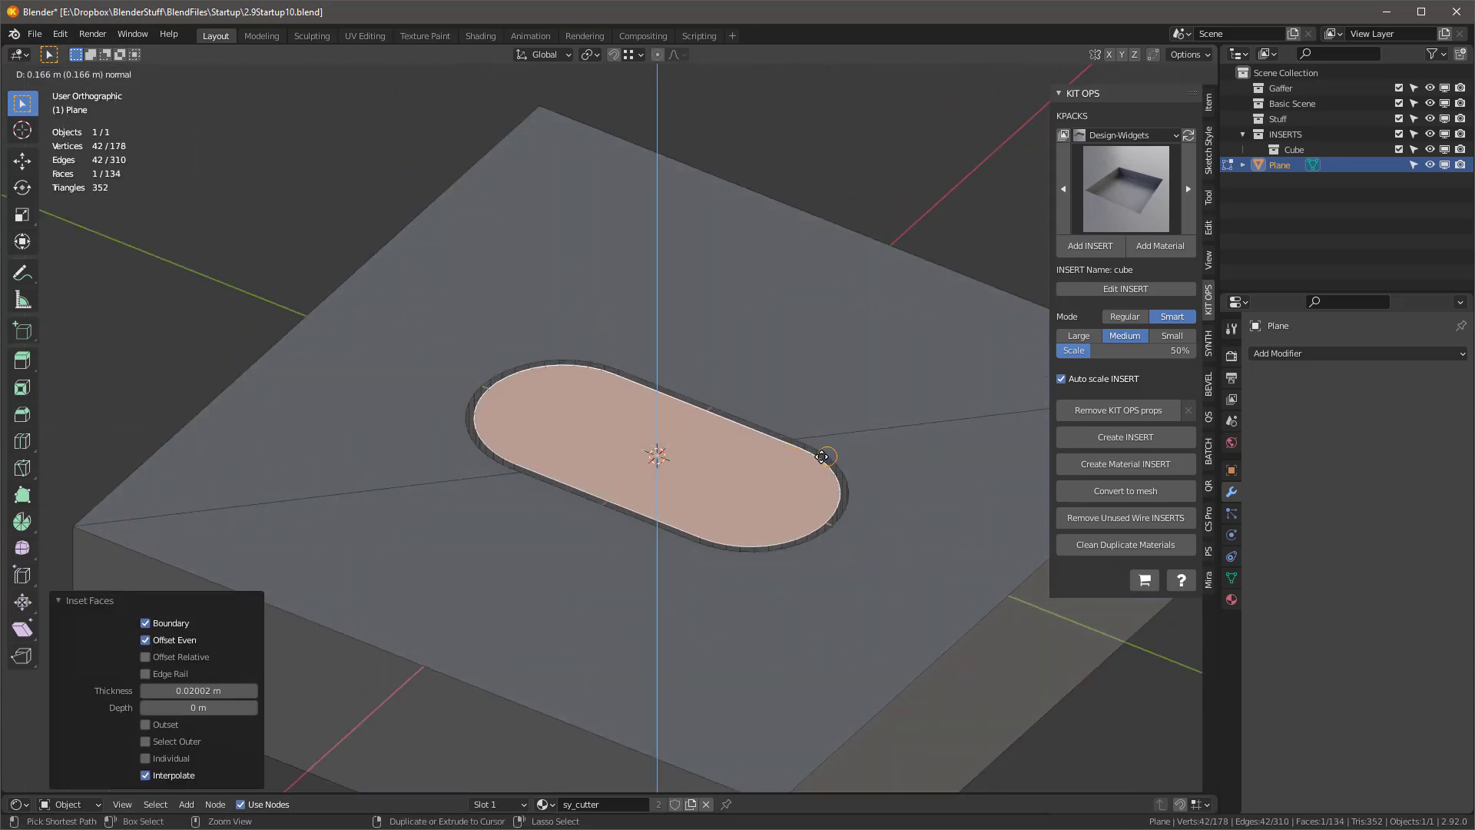
left_click(822, 456)
middle_click_drag(822, 456, 735, 553)
key("ctrl+KP_3")
left_click_drag(657, 398, 661, 267)
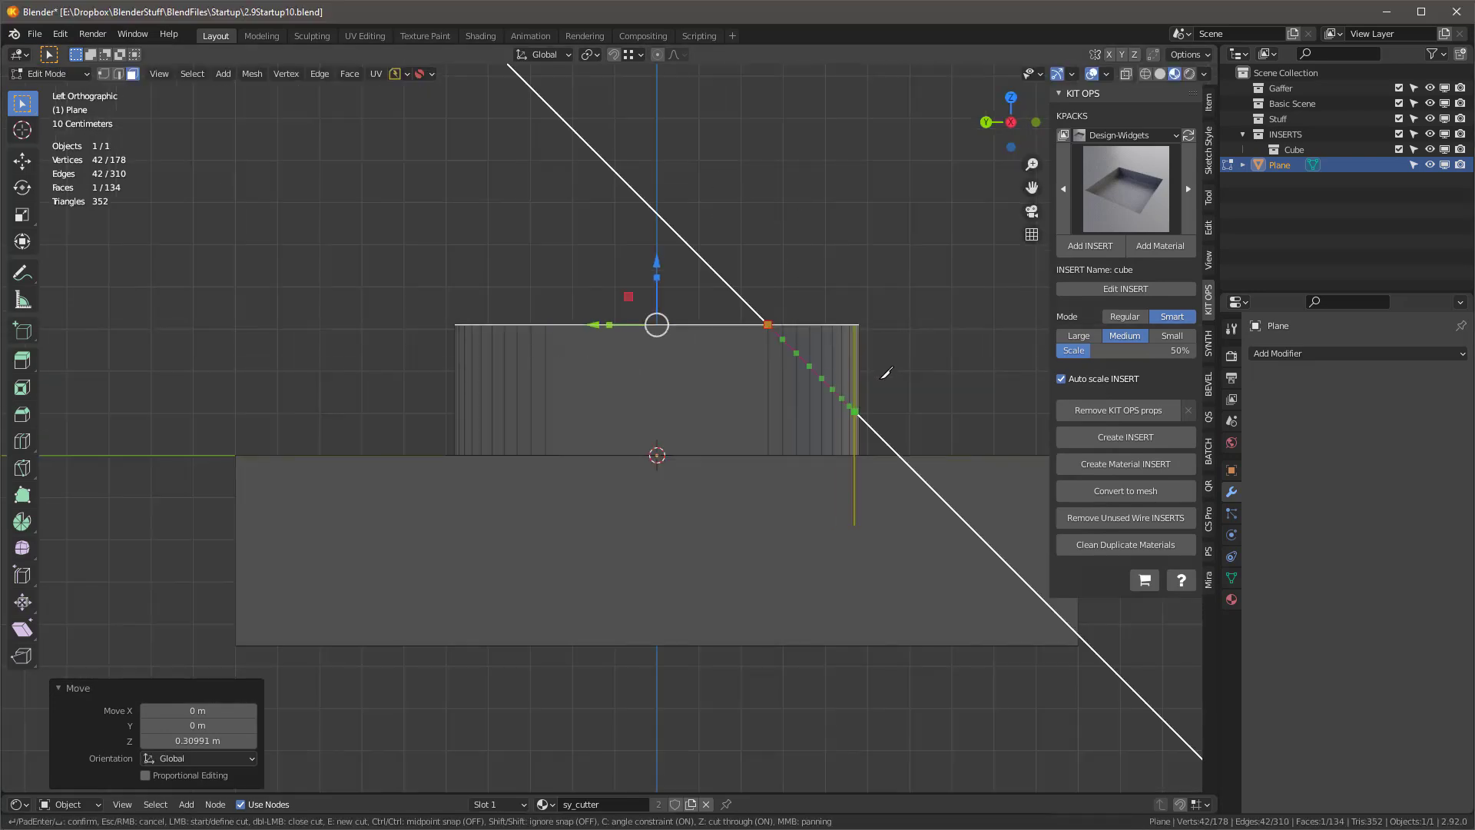
Step: Cut a shallow slope through one end of the raised block and delete the geometry above the cut
key("Return")
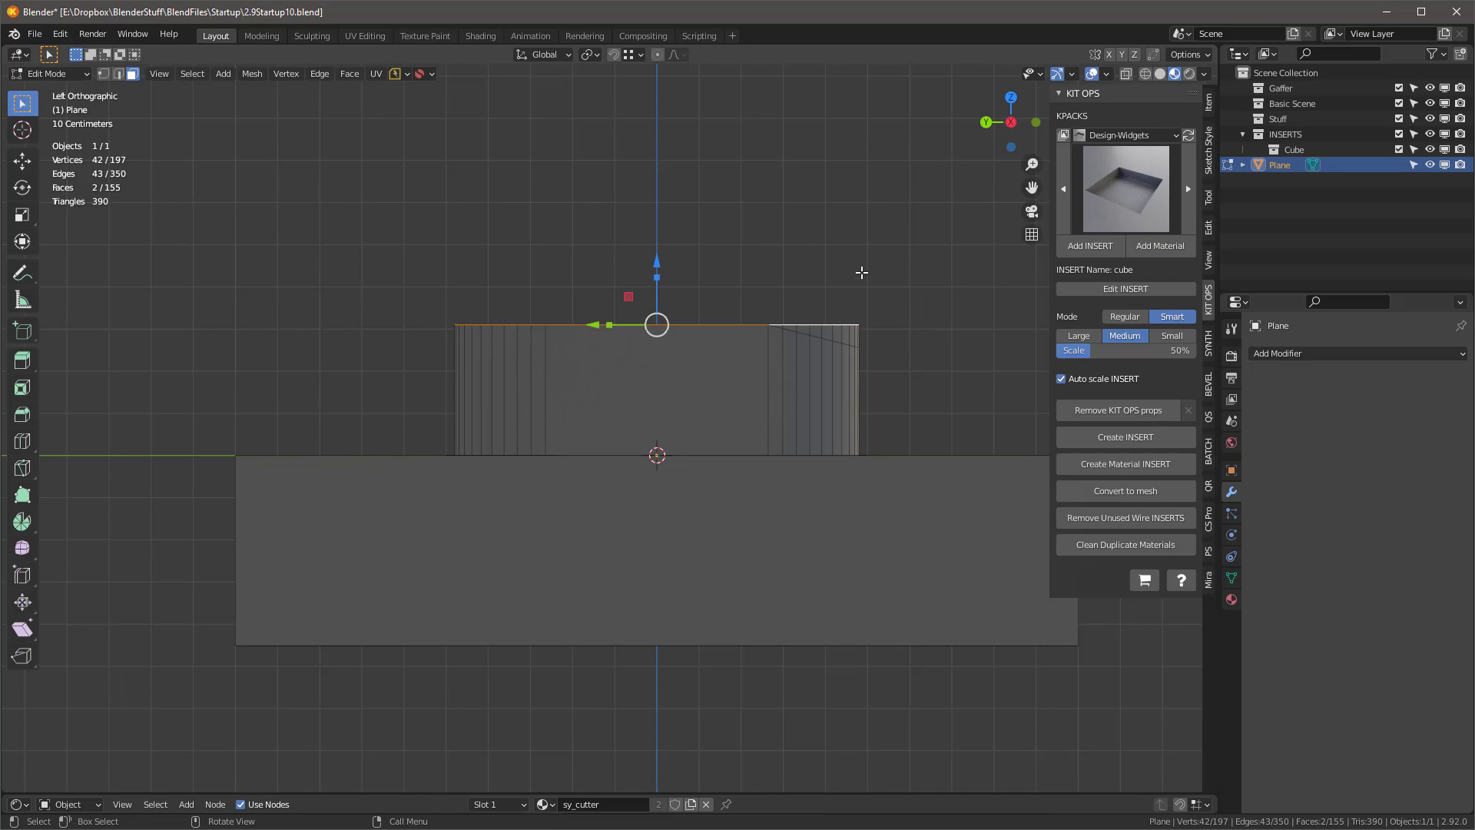
middle_click_drag(884, 286, 879, 297, "alt")
key("shift+z")
left_click_drag(889, 293, 829, 356)
key("x")
left_click(799, 266)
scroll(782, 295, "up", 6)
scroll(786, 290, "up", 1)
key("x")
left_click(761, 283)
middle_click_drag(759, 285, 701, 338)
scroll(639, 234, "down", 4)
key("a")
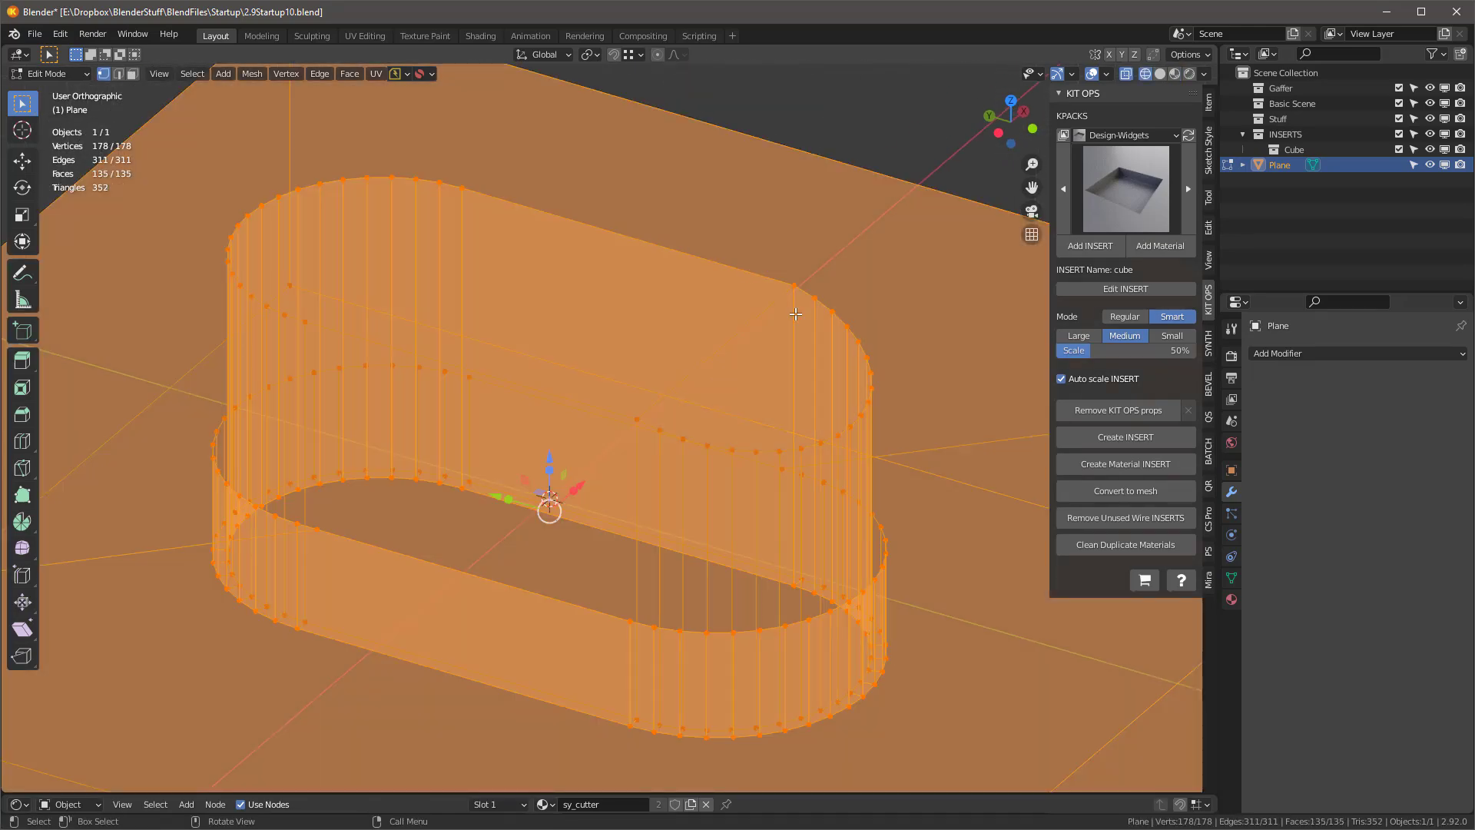
Step: Move the raised block's upper vertices down 0.30991 m so the block sits inside the slot
middle_click_drag(796, 314, 829, 265, "alt")
scroll(835, 246, "down", 2)
left_click_drag(953, 221, 297, 319)
left_click_drag(640, 209, 639, 366)
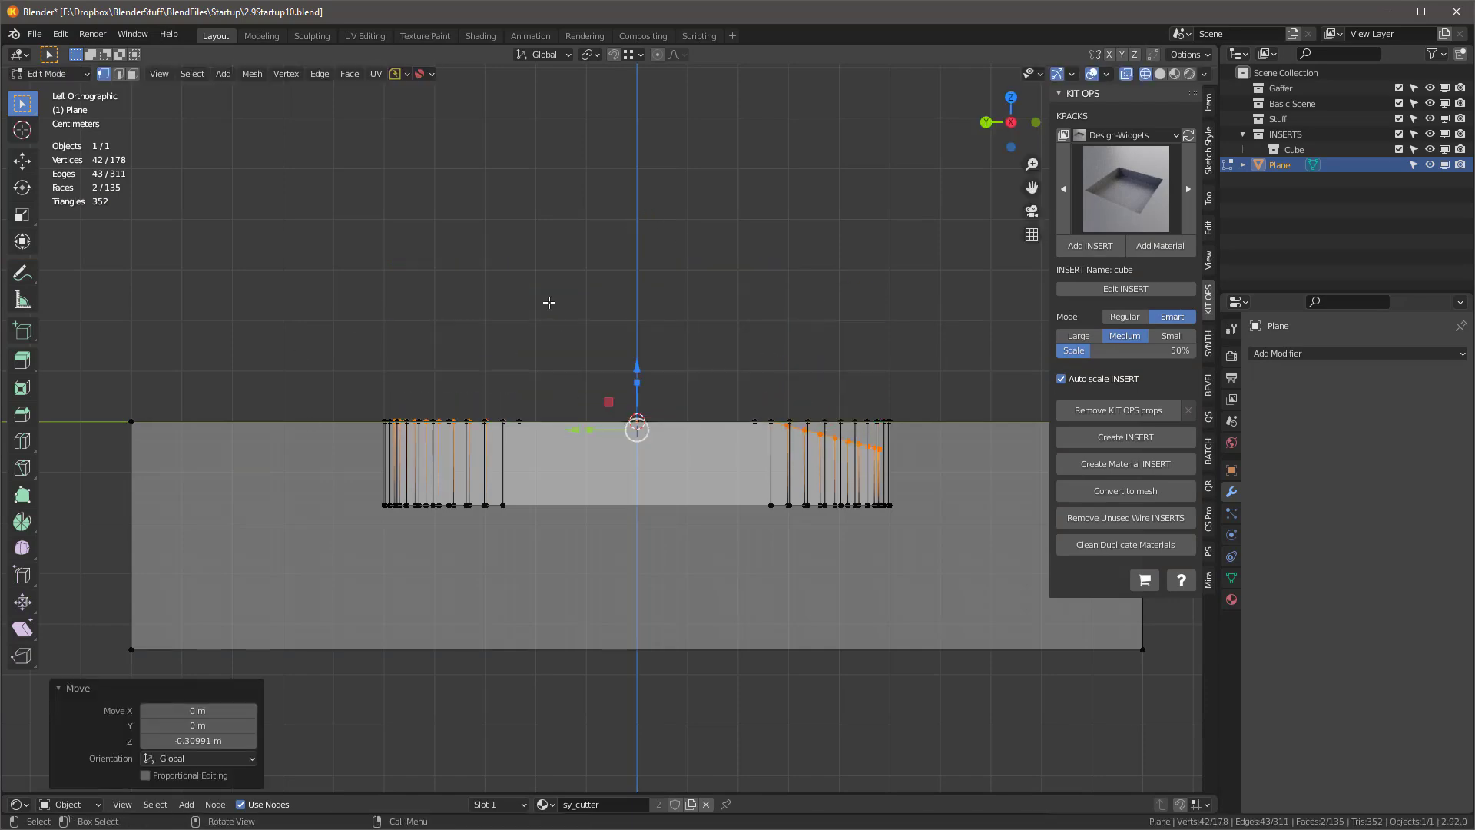
scroll(543, 303, "down", 1)
middle_click_drag(542, 302, 669, 396)
scroll(666, 329, "up", 3)
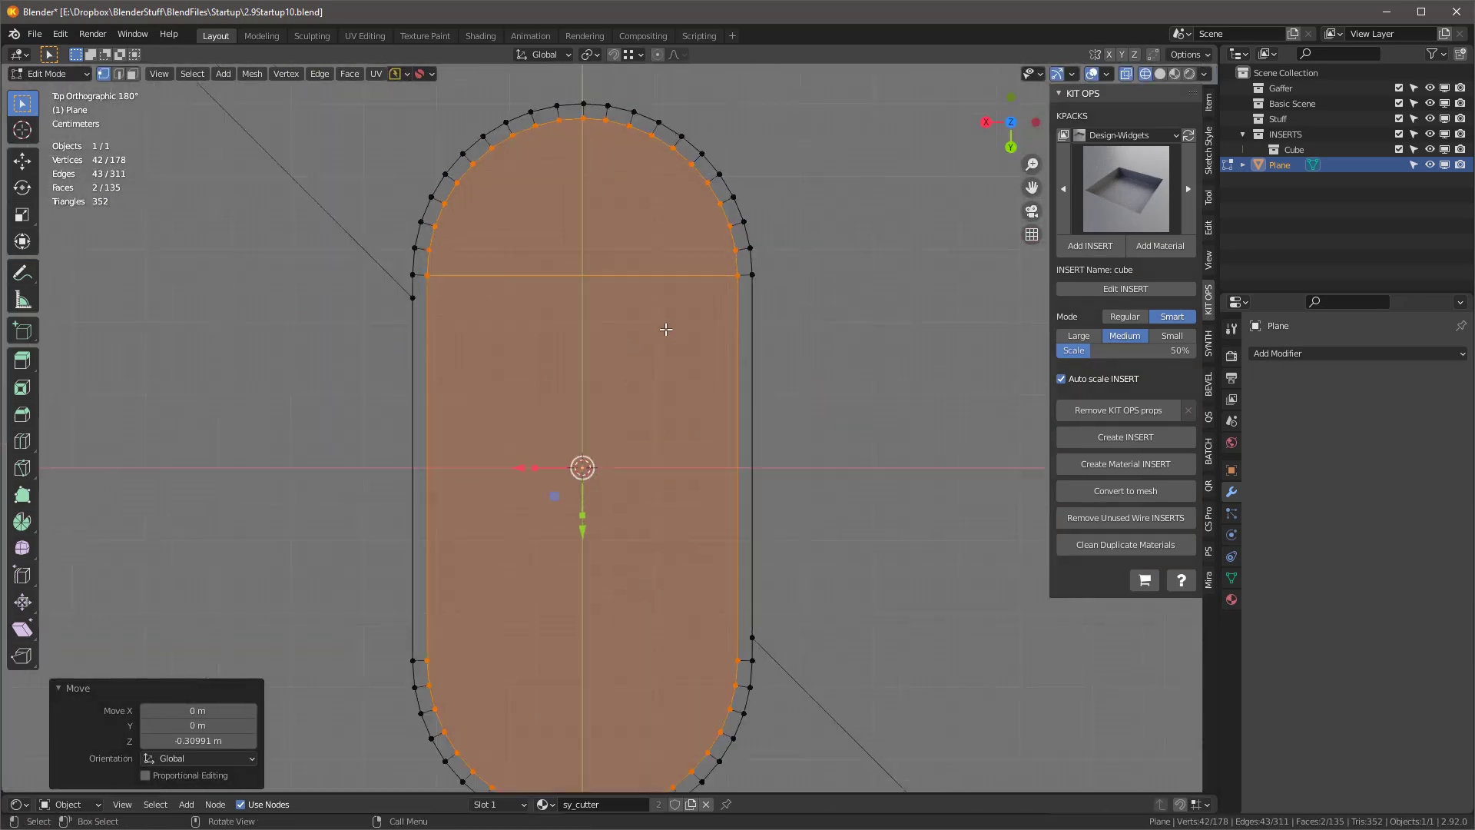
Step: Mark the crease edge where the slope meets the block's flat top as sharp
key("Tab")
mouse_move(578, 419)
middle_mouse_down()
mouse_move(648, 360)
mouse_move(635, 372)
mouse_move(655, 335)
middle_mouse_up()
key("shift+z")
key("Tab")
key("2")
left_click(455, 255)
key("ctrl+e")
left_click(452, 355)
key("Tab")
scroll(638, 352, "down", 3)
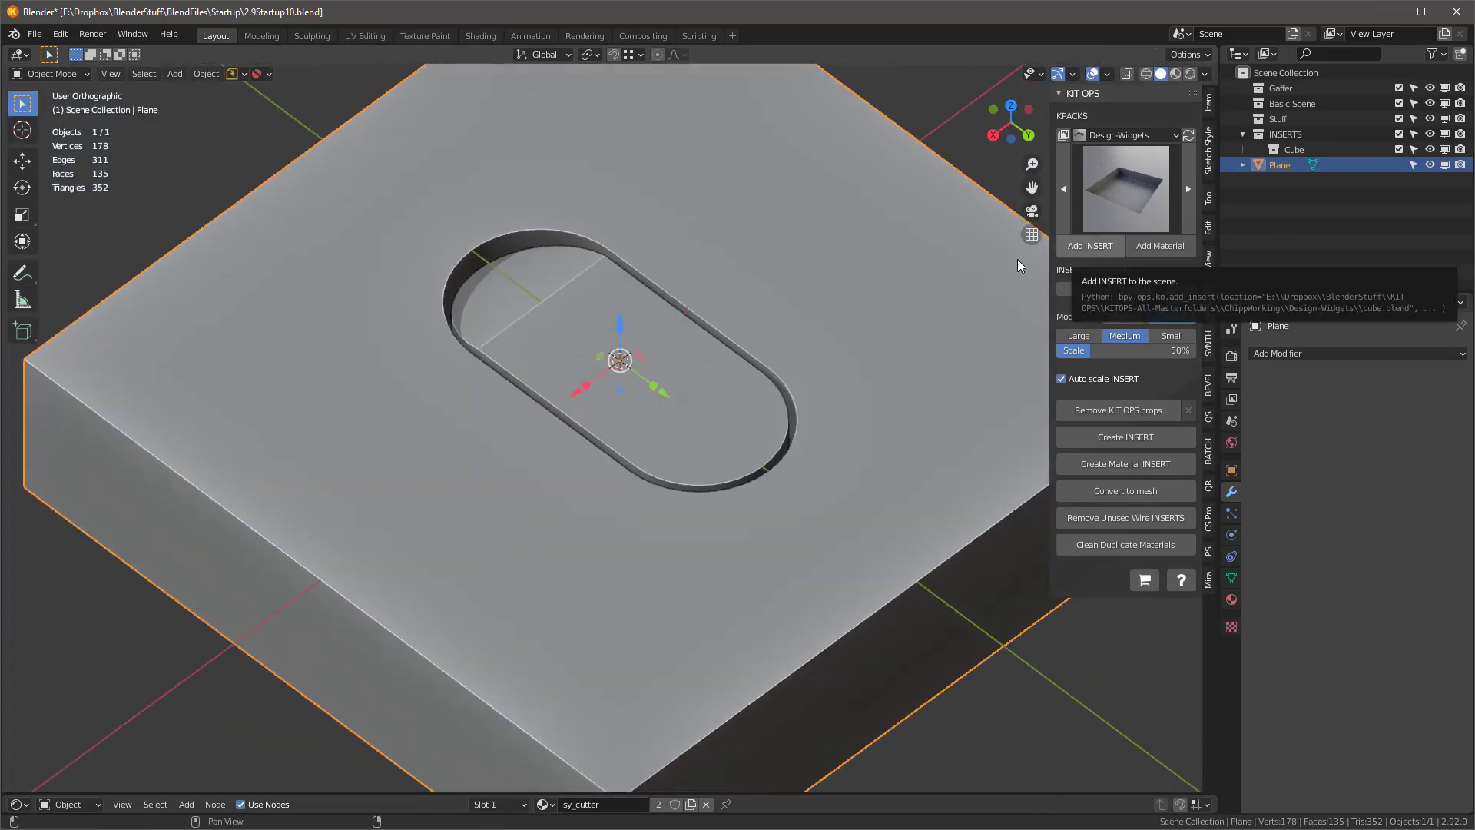
Step: Add a cube INSERT at the slot's long side, scale it down to a small notch cutter and shift it about 0.024 m vertically
key("KP_7")
left_click(1099, 241)
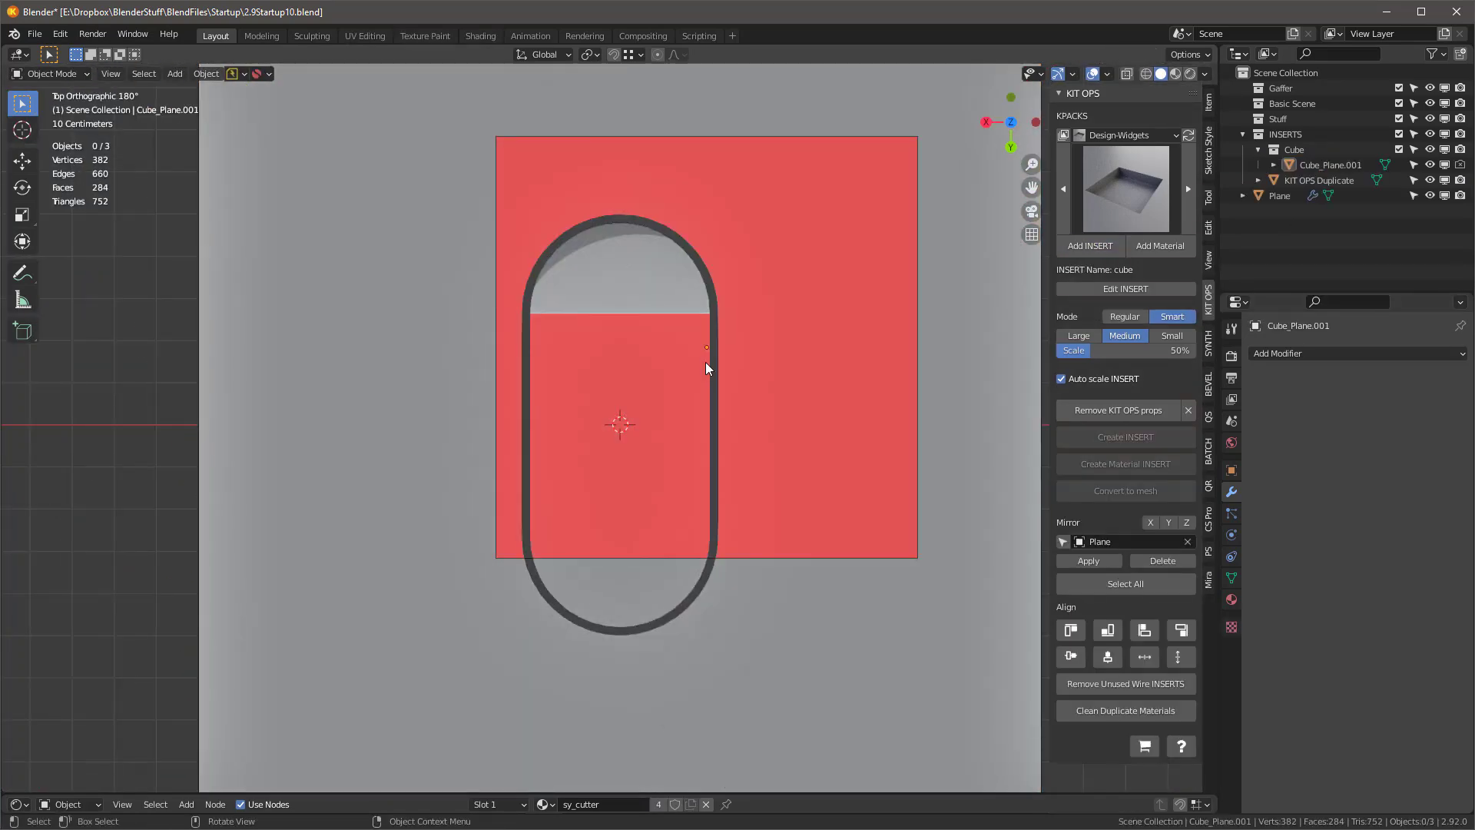
key("s")
left_click(708, 355)
mouse_move(711, 361)
middle_mouse_down()
mouse_move(814, 269)
mouse_move(716, 339)
middle_mouse_up()
key("g")
key("z")
left_click(815, 279)
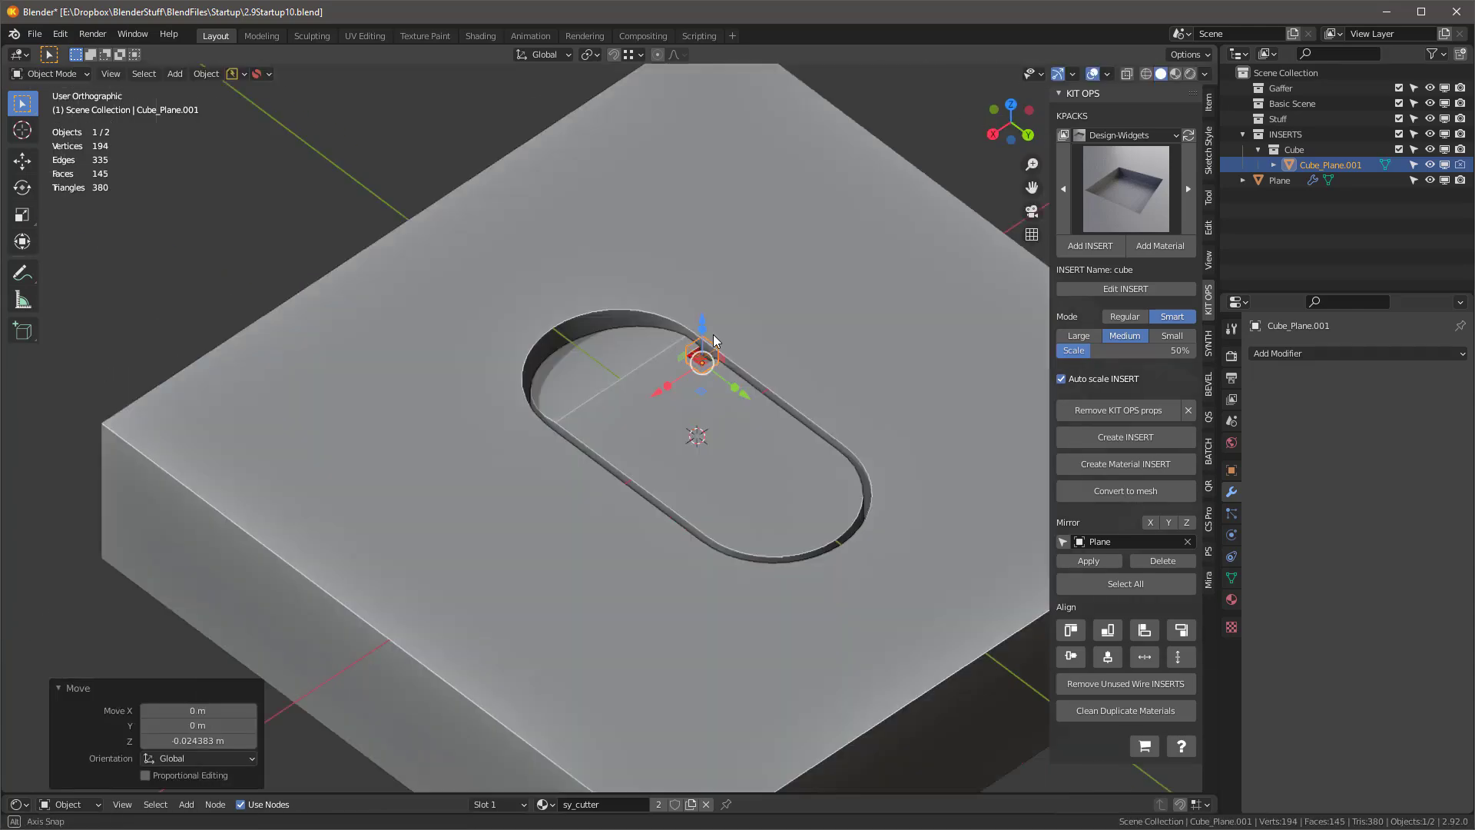
Step: Align the small notch cutter with the slot's gap and mirror it across X and Y
key("KP_7")
scroll(692, 355, "up", 4)
key("s")
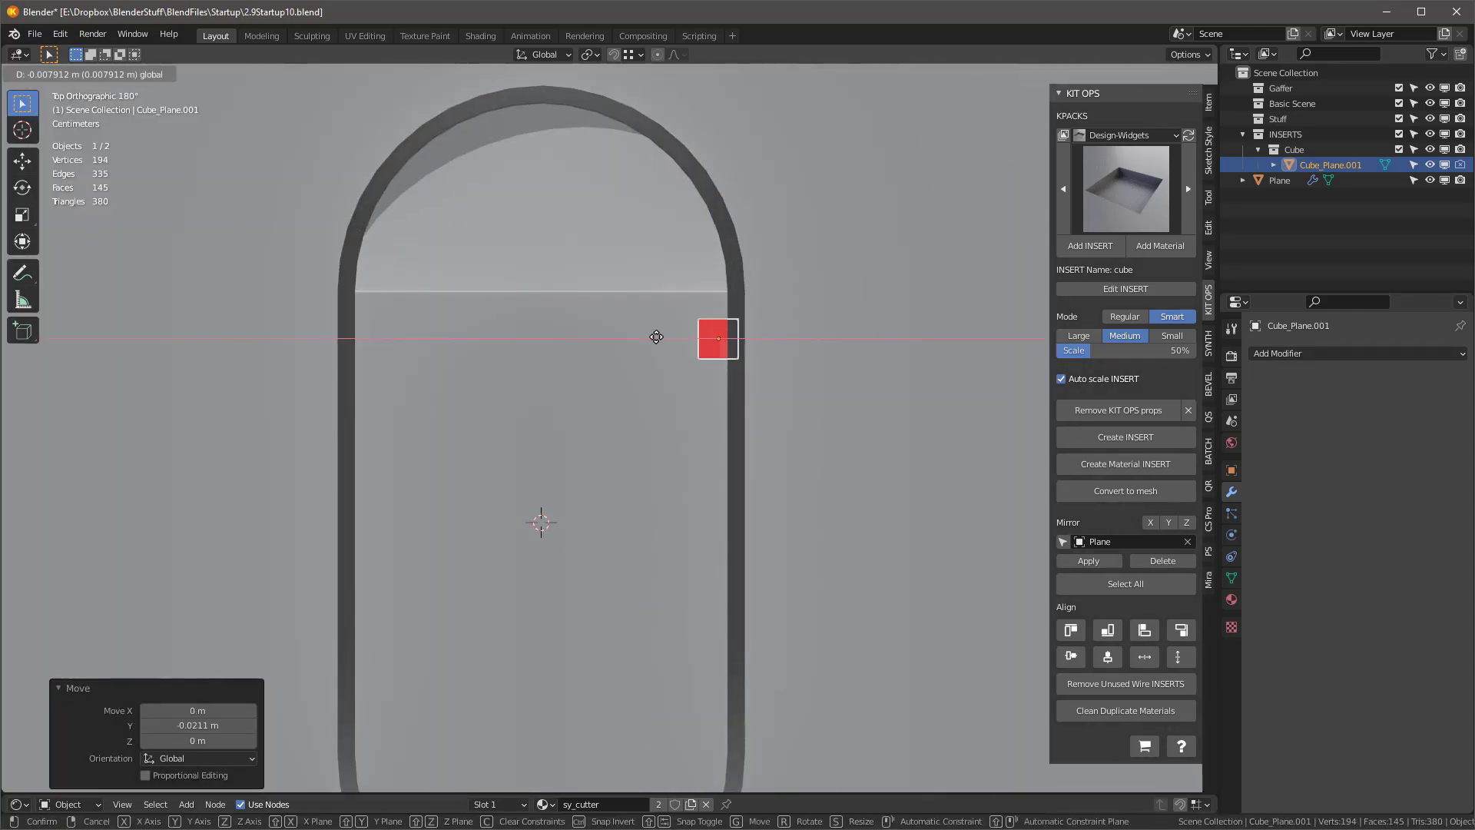
left_click_drag(719, 394, 720, 396)
scroll(803, 325, "down", 2)
left_click(1152, 522)
left_click(1169, 522)
middle_click_drag(692, 361, 758, 289)
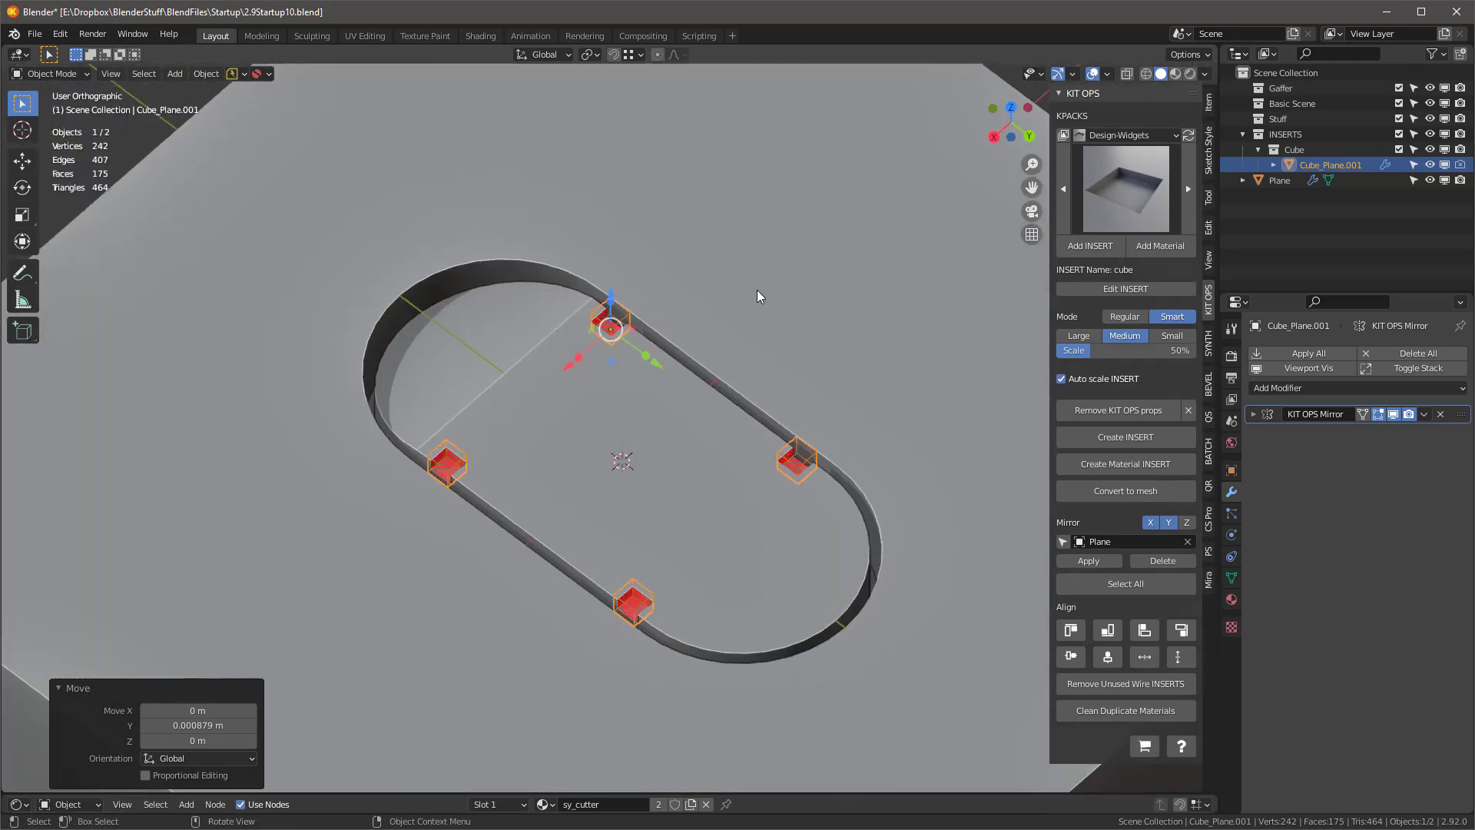
Step: Add the cyl-24 INSERT at the block's center, scale it to fit within the slot and lower it about 0.017 m
left_click(1119, 136)
left_click(1121, 138)
left_click(1118, 188)
left_click(1054, 283)
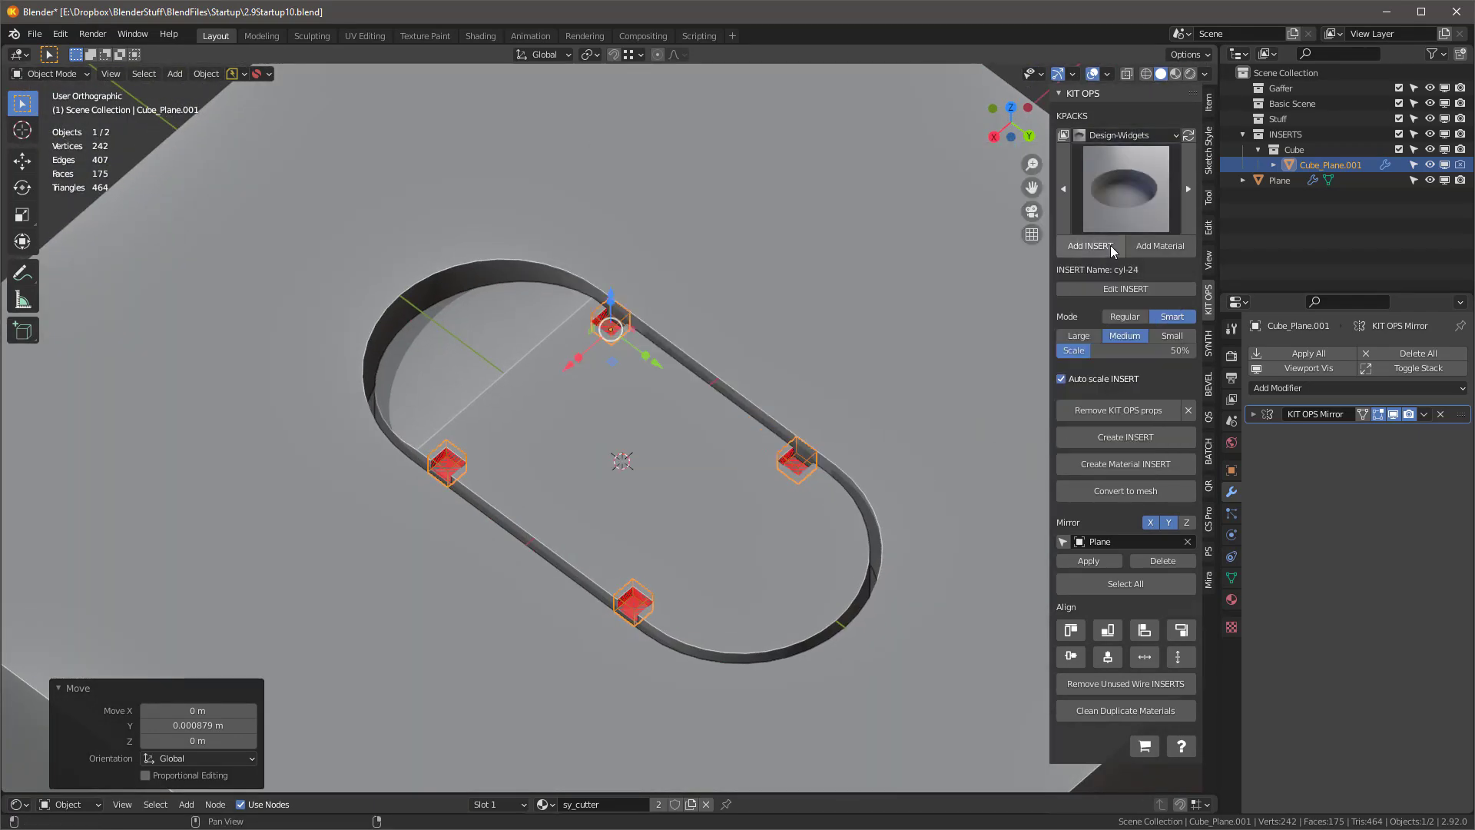
left_click(1109, 246)
key("s")
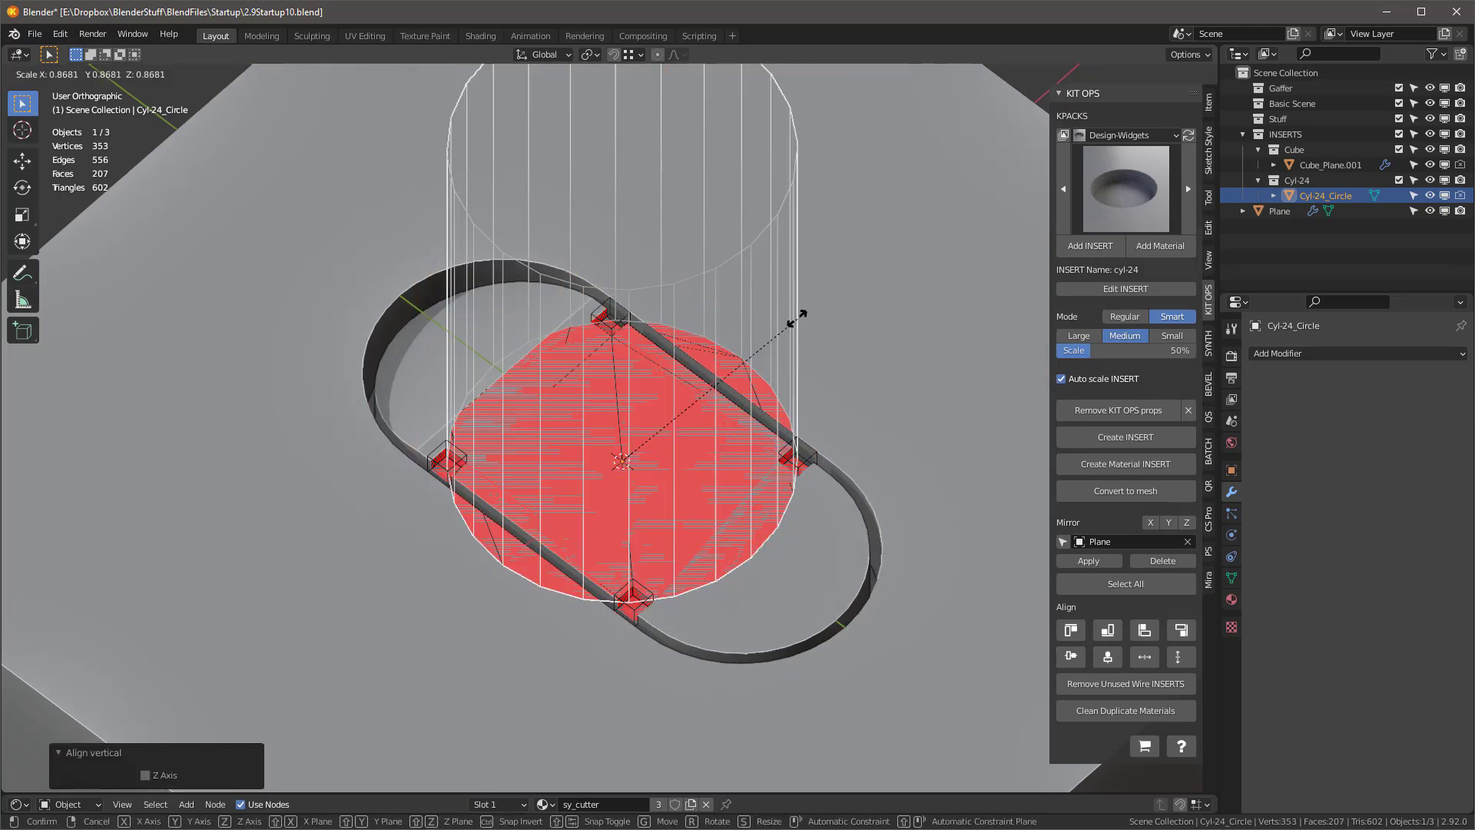
left_click(744, 358)
left_click_drag(621, 430, 621, 437)
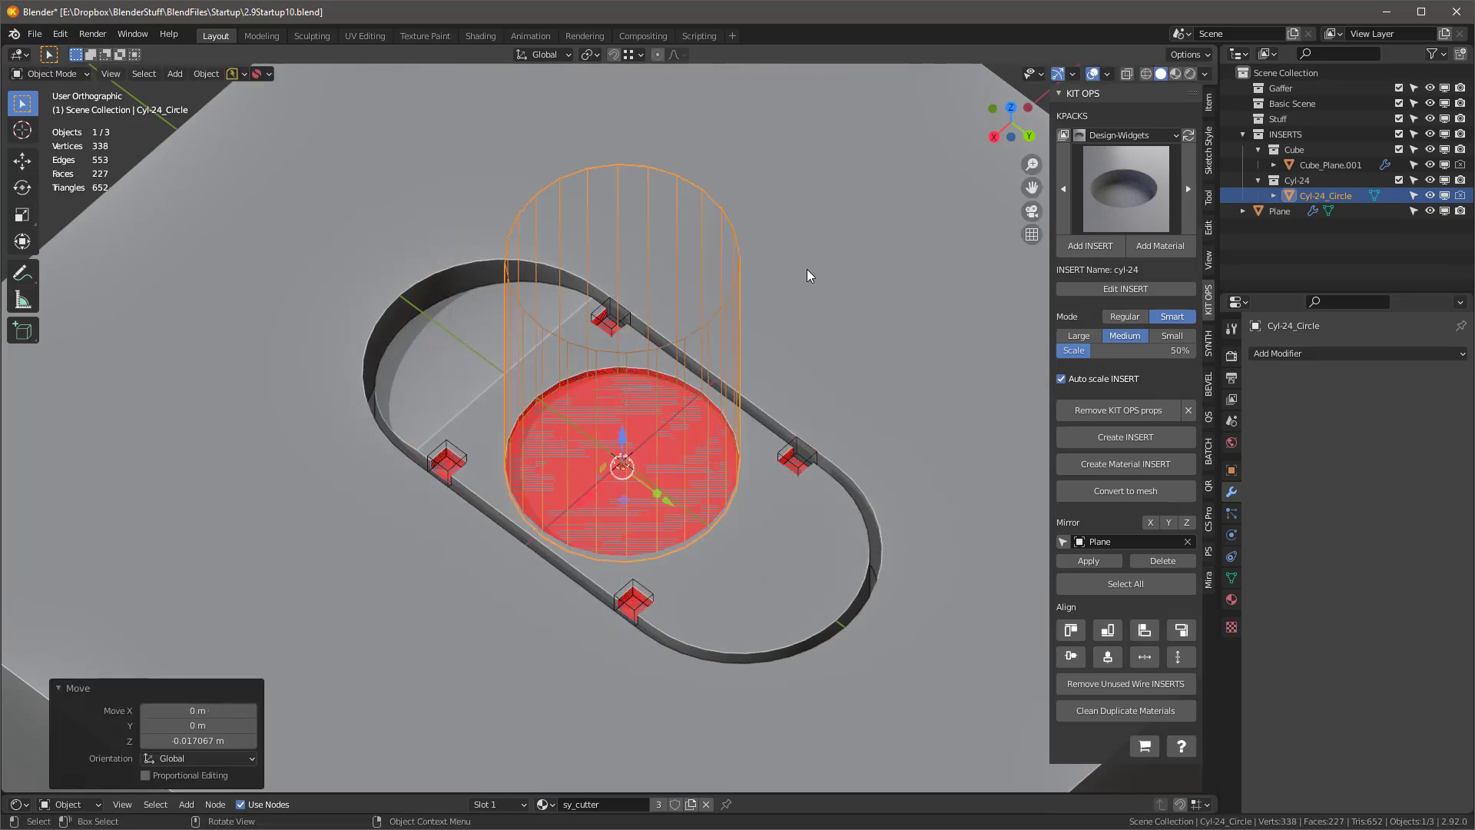
Step: Convert the slab to mesh so the four notches and the circular recess are applied
scroll(814, 277, "down", 4)
left_click(850, 282)
left_click(1127, 518)
scroll(680, 335, "up", 6)
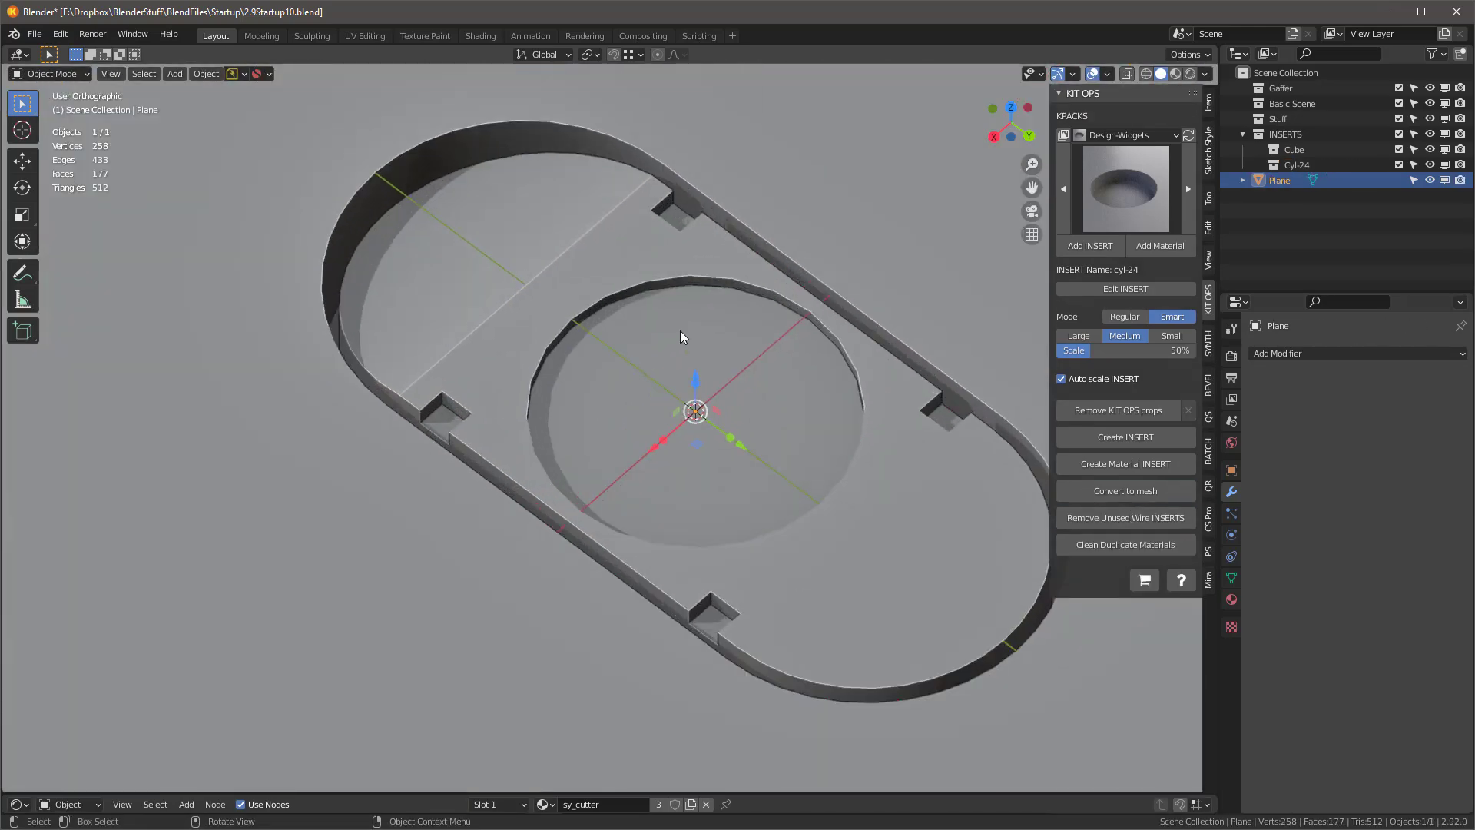
Step: Mark the edges around the circular recess's floor face as sharp
key("Tab")
left_click(689, 330)
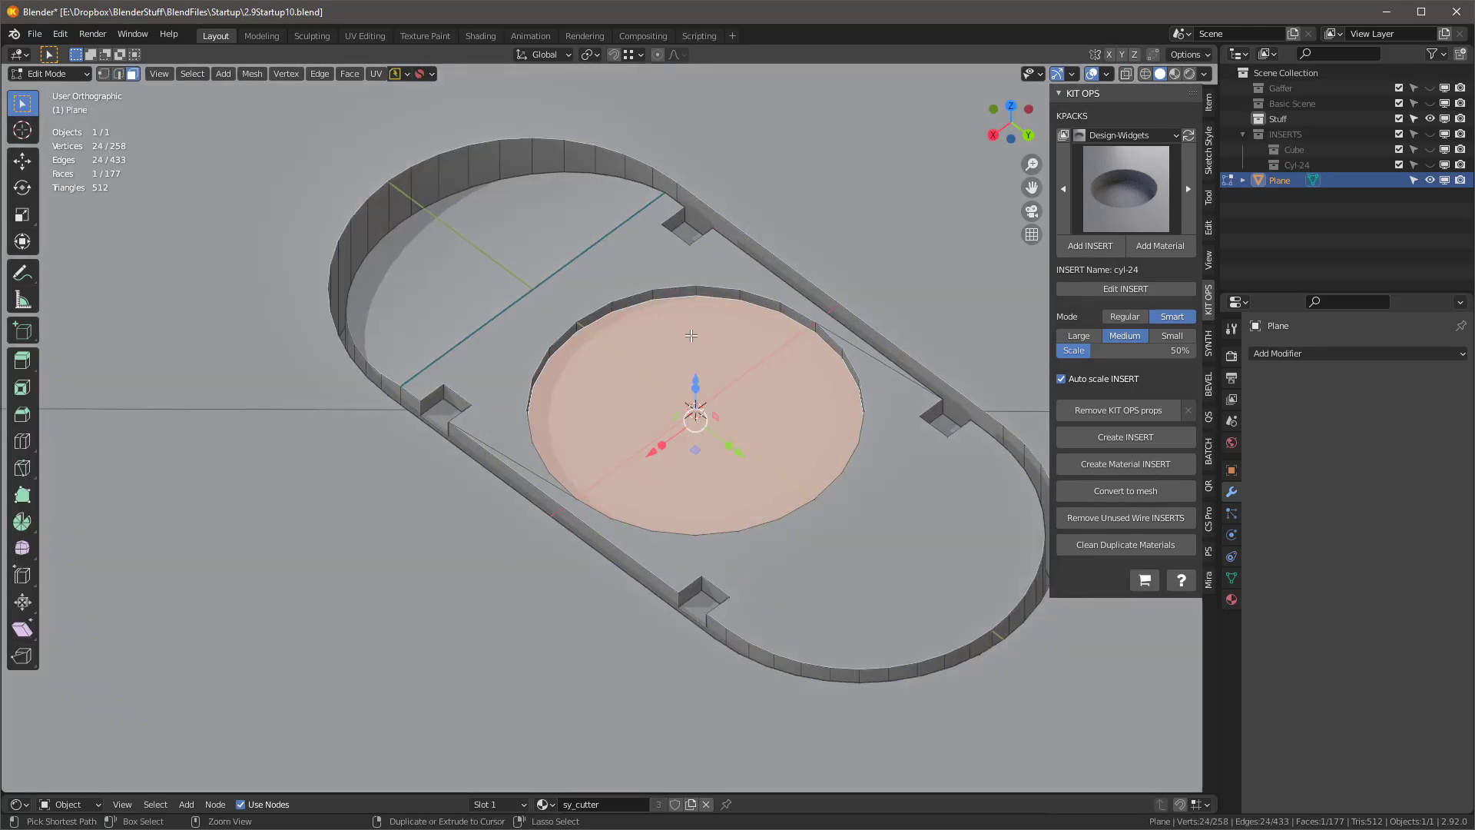
key("ctrl+e")
left_click(620, 353)
middle_click_drag(619, 353, 685, 323)
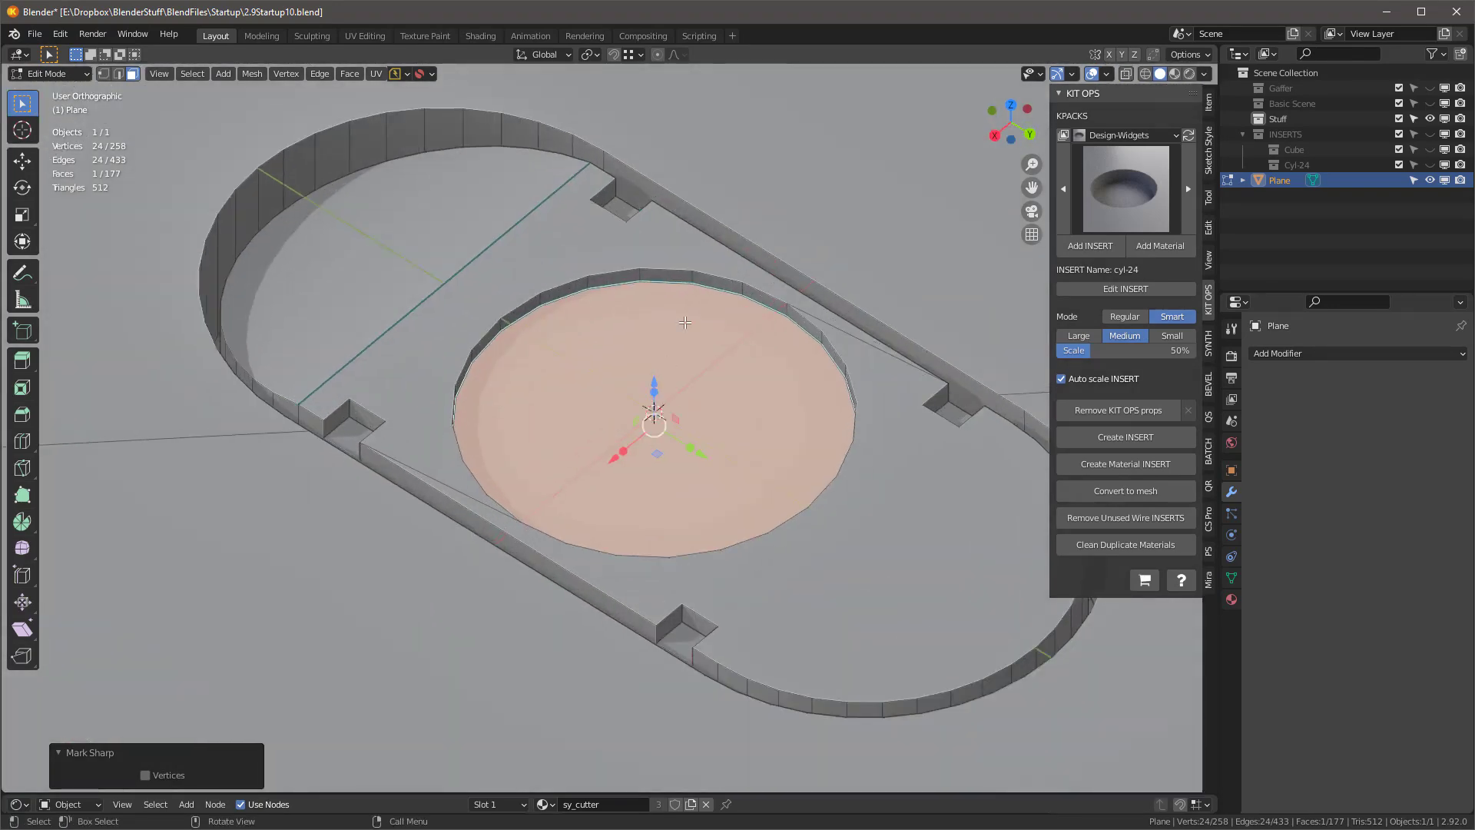
Step: Inset the circular floor face and mark the new inner edge loop as sharp
key("i")
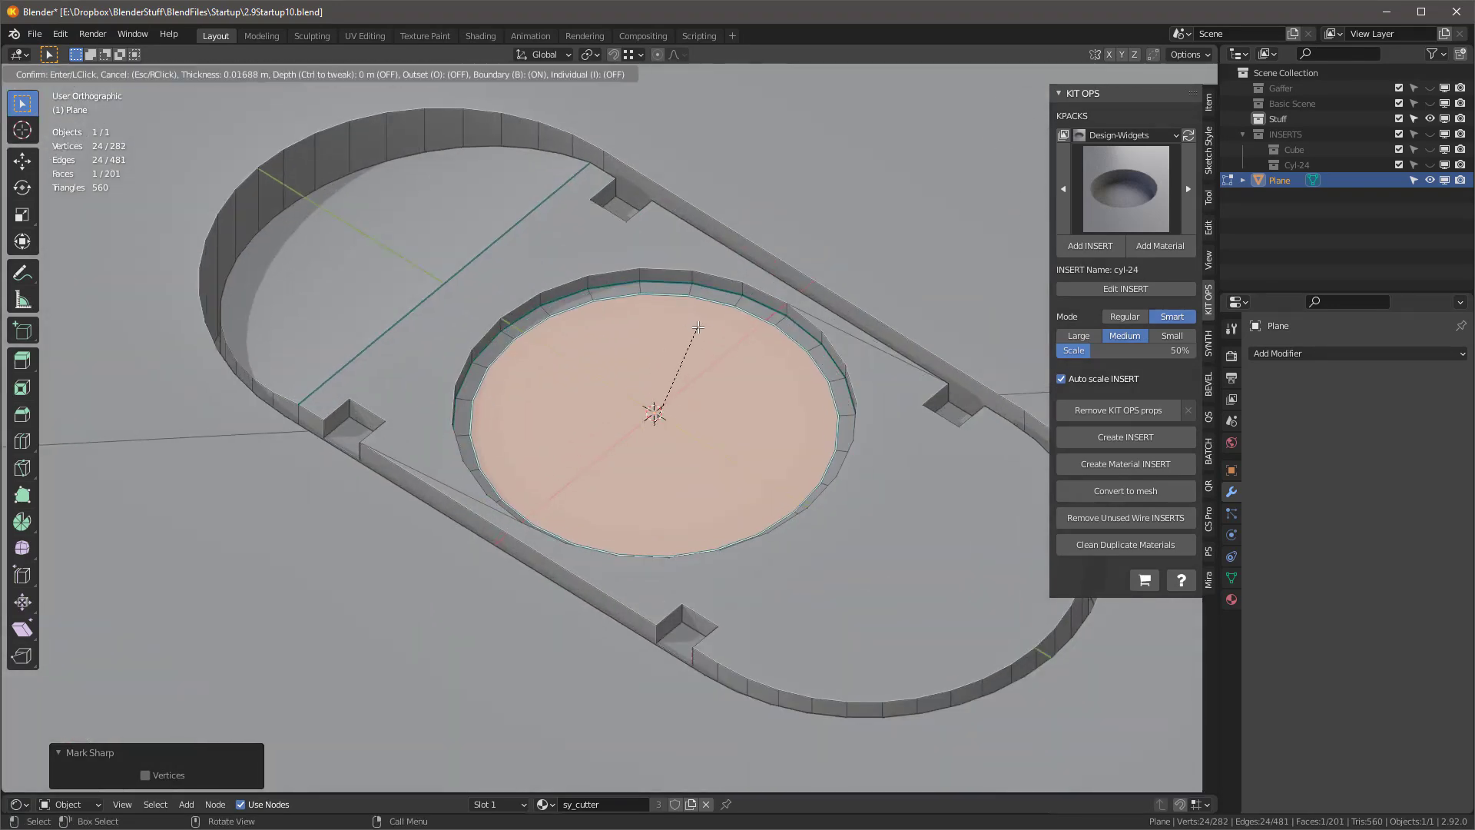
left_click(665, 378)
key("ctrl+e")
left_click(657, 363)
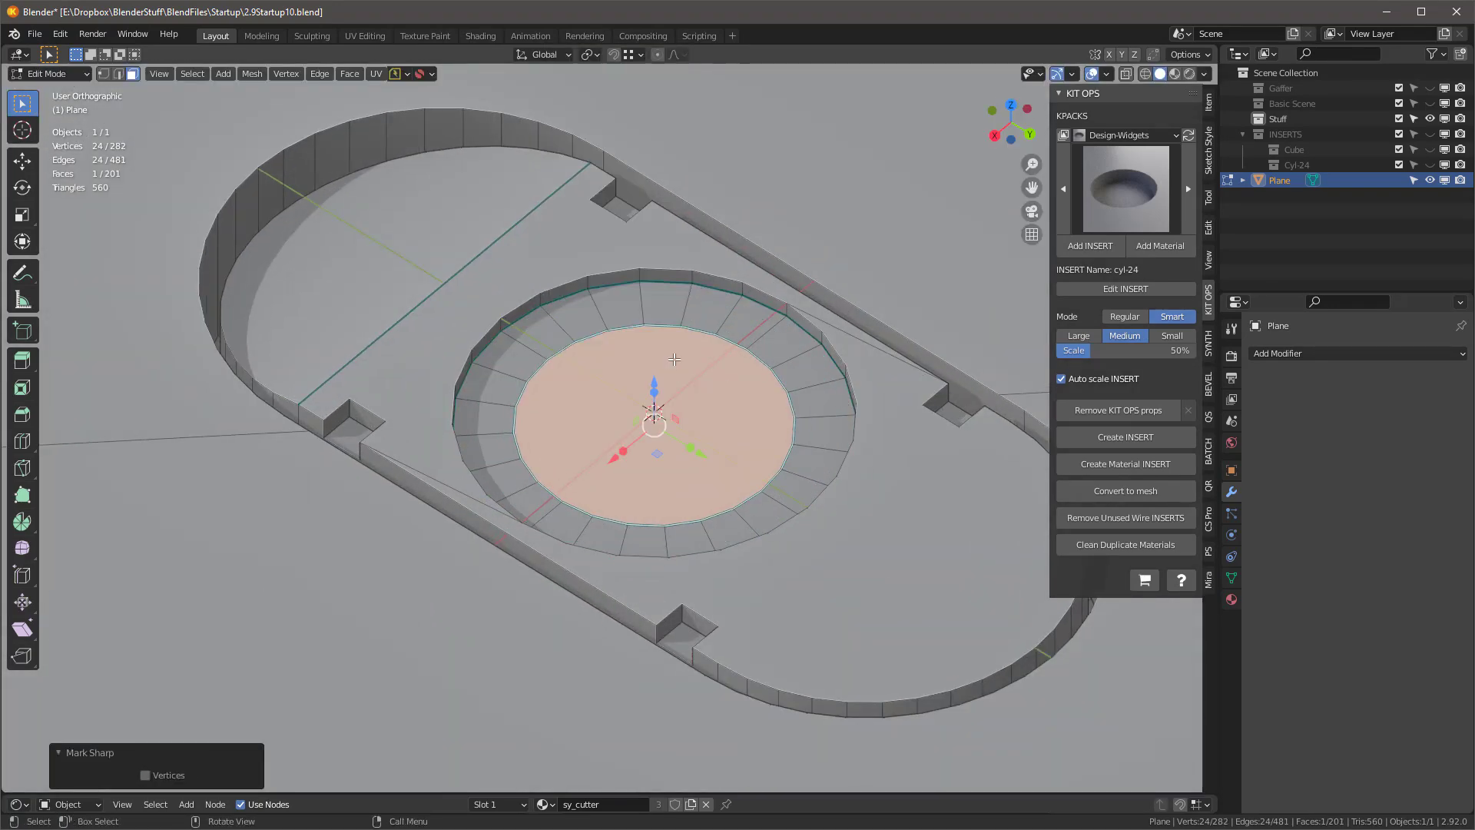
Step: Lower the inset circular face about 0.017 m to form a sloped dish
key("g")
key("z")
left_click(670, 378)
middle_click_drag(670, 378, 649, 356)
Step: Inset the dish's center face about 0.044 m and extrude it about 0.006 m along its normal
key("i")
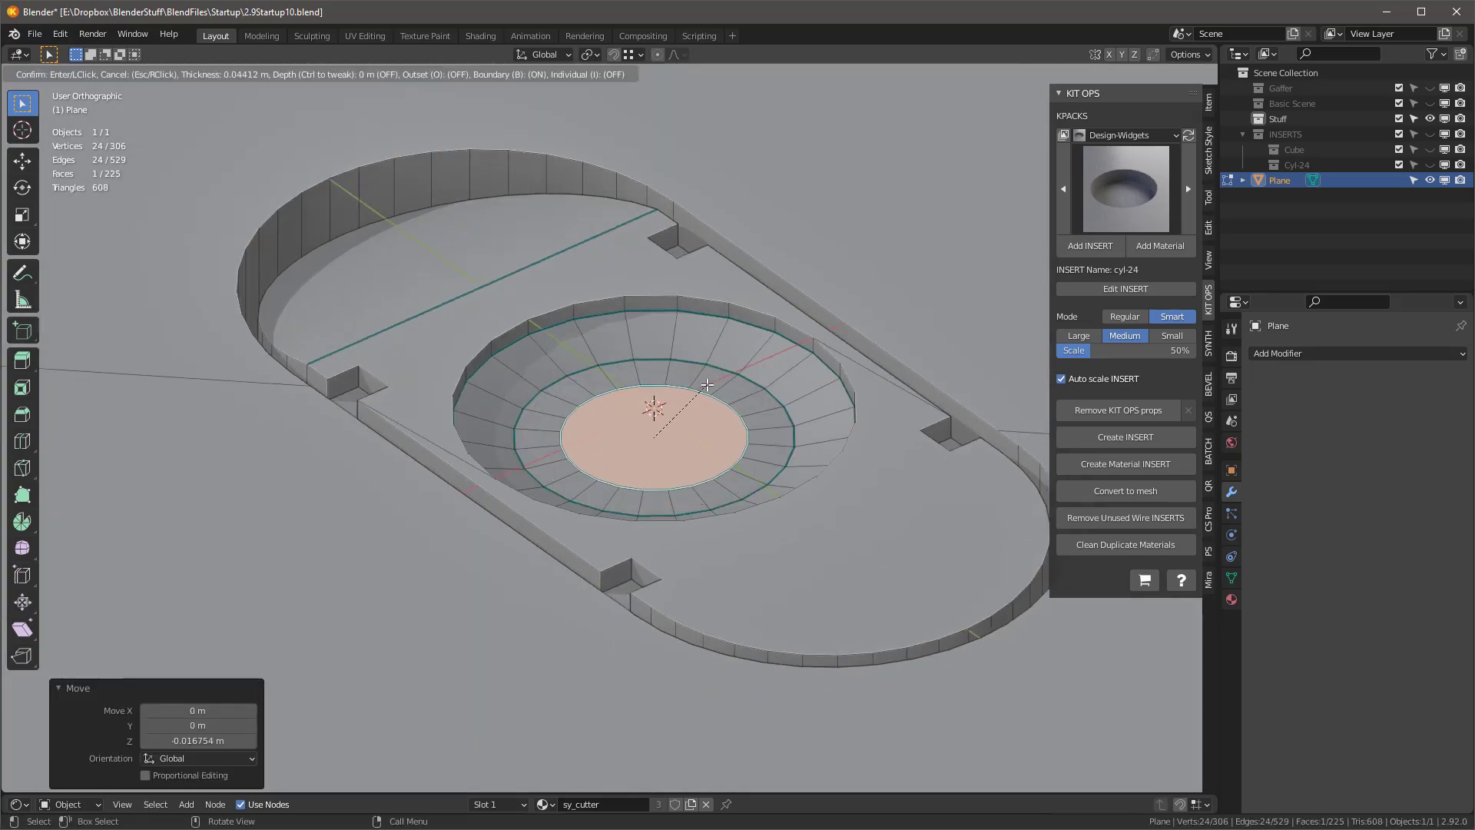
left_click(707, 385)
left_click(705, 382)
Step: Inset the raised center face by about 0.016 m and extrude the resulting inner face
key("i")
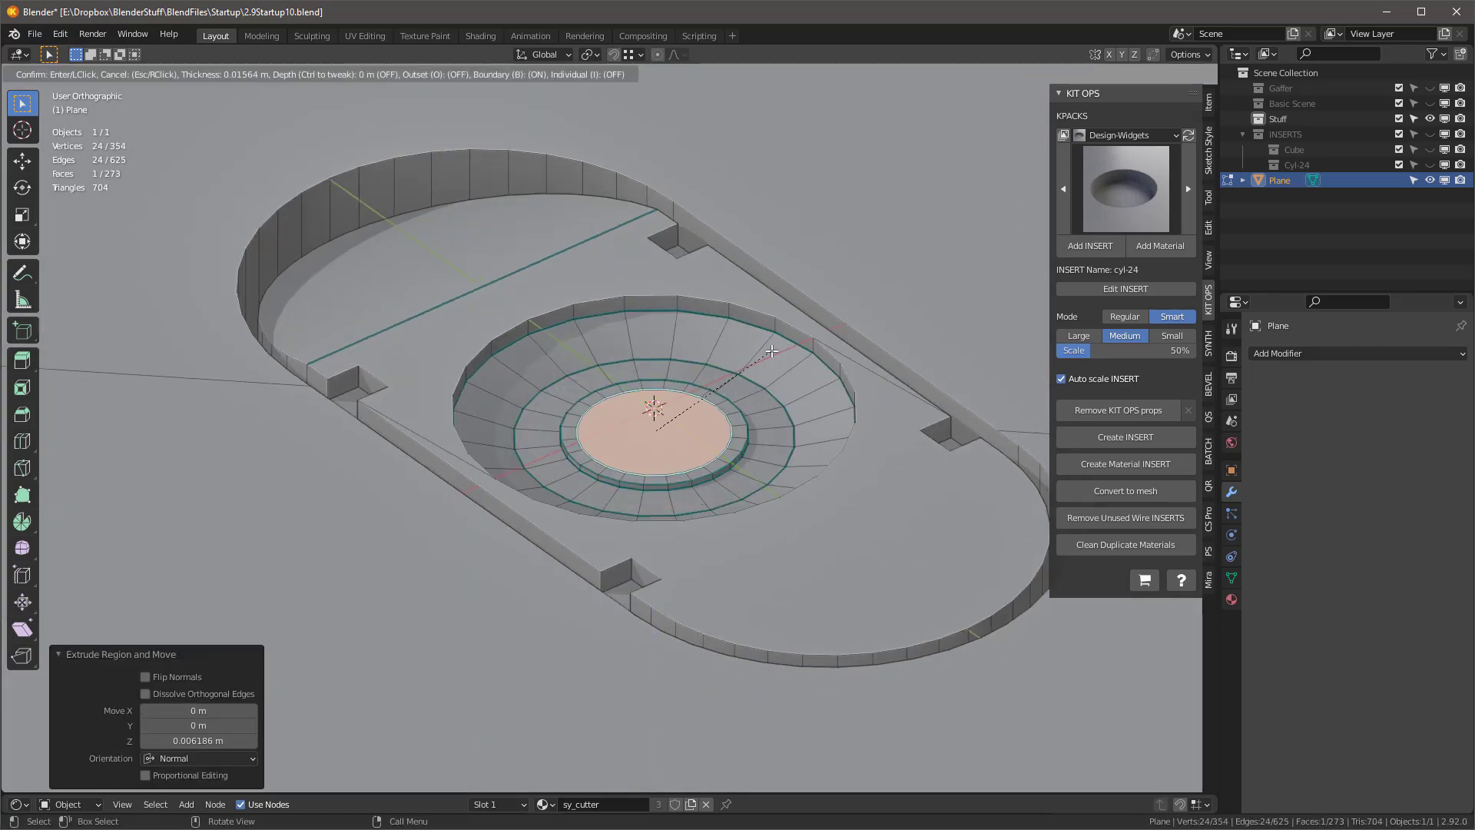
left_click(774, 350)
key("e")
left_click(754, 387)
Step: Symmetrize the whole mesh from -X to +X
scroll(754, 386, "down", 8)
middle_click_drag(754, 386, 797, 385)
scroll(797, 385, "up", 3)
key("a")
right_click(714, 394)
left_click(714, 394)
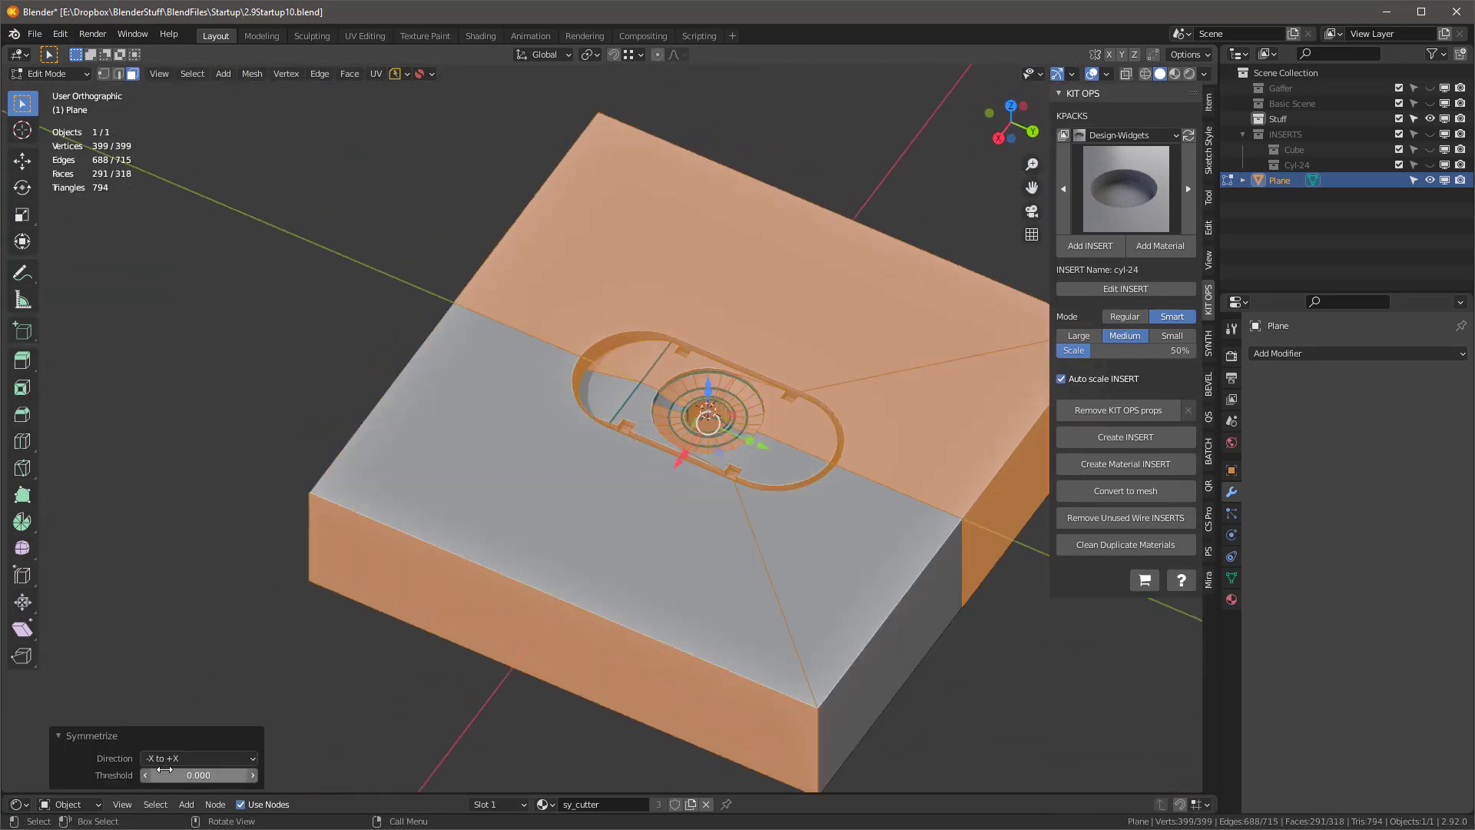
Step: Change the Symmetrize direction so the mesh also mirrors across its other half, leave Edit Mode and check the mirrored slot and dish
left_click(169, 708)
left_click(852, 369)
key("Tab")
middle_click_drag(768, 445, 707, 468)
scroll(624, 346, "up", 7)
middle_click_drag(624, 331, 711, 307)
scroll(624, 375, "down", 9)
scroll(684, 408, "up", 2)
Step: Delete the slab's outer side and bottom faces, keeping the top surface with the slot, block and dish
key("Tab")
left_click(590, 320)
left_click(542, 468, "shift")
key("ctrl+KP_Add")
key("x")
left_click(542, 469)
middle_click_drag(571, 330, 731, 368)
key("ctrl+z")
key("ctrl+z")
key("x")
left_click(481, 435)
Step: Pull the outer border of the top surface inward so it closely surrounds the rounded slot
middle_click_drag(588, 284, 742, 433, "alt")
key("1")
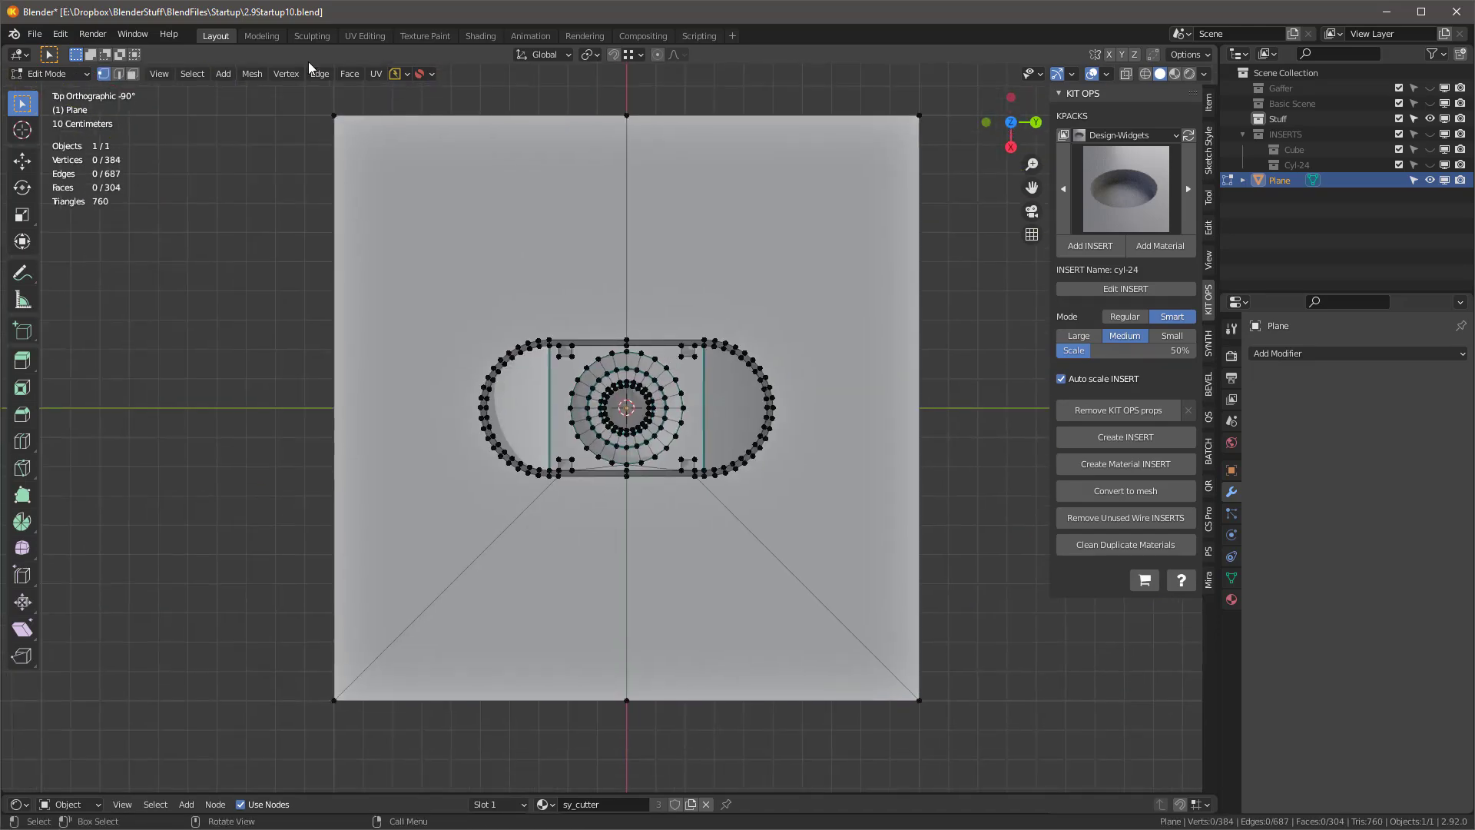
left_click_drag(627, 456, 651, 408)
key("2")
middle_click_drag(849, 580, 780, 465)
Step: Extrude the outer border edges upward along Z, fill the open top with a face and recalculate all normals outward
key("e")
key("z")
left_click(830, 374)
key("f")
key("a")
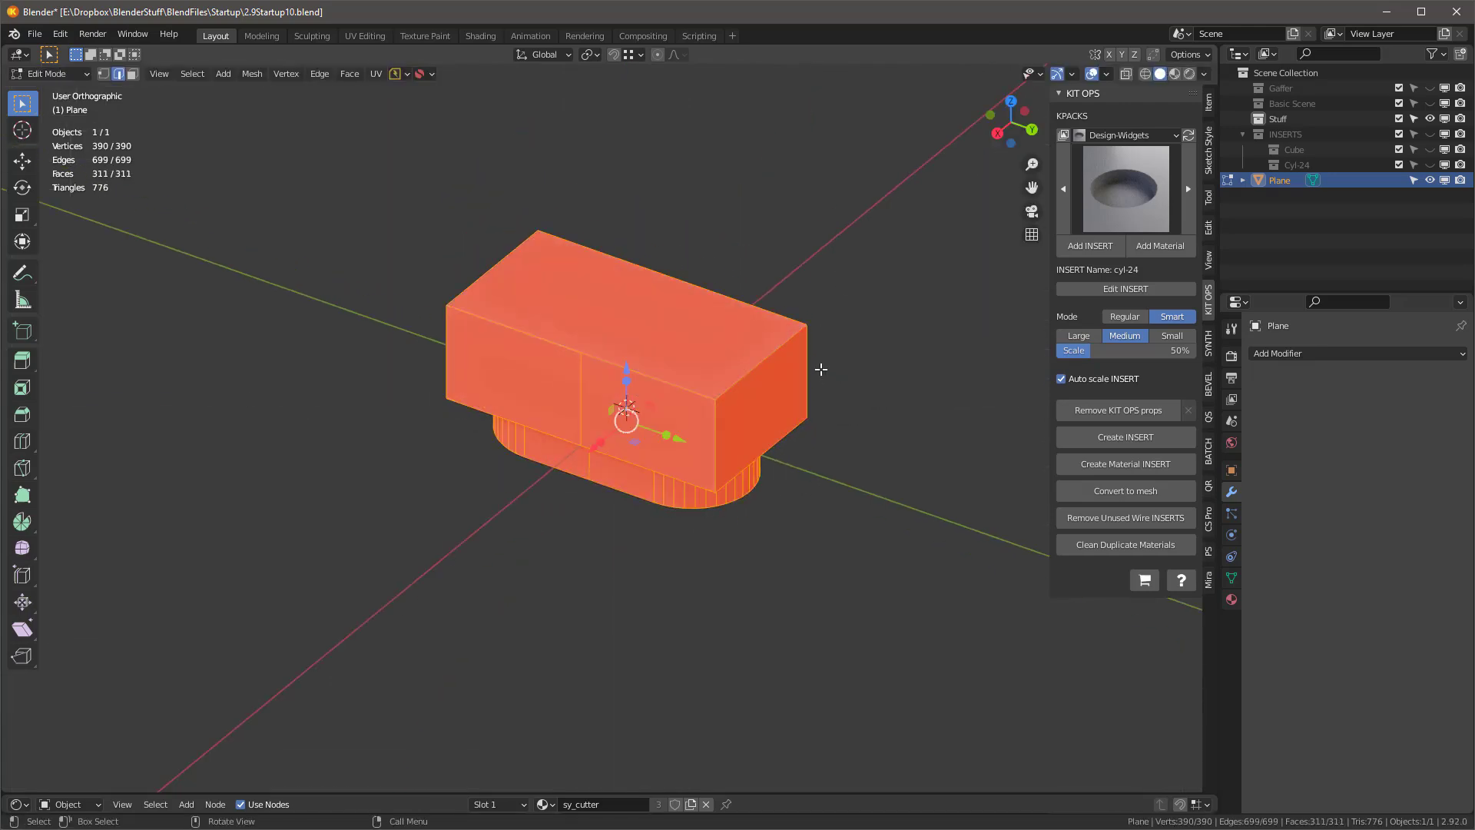
key("shift+n")
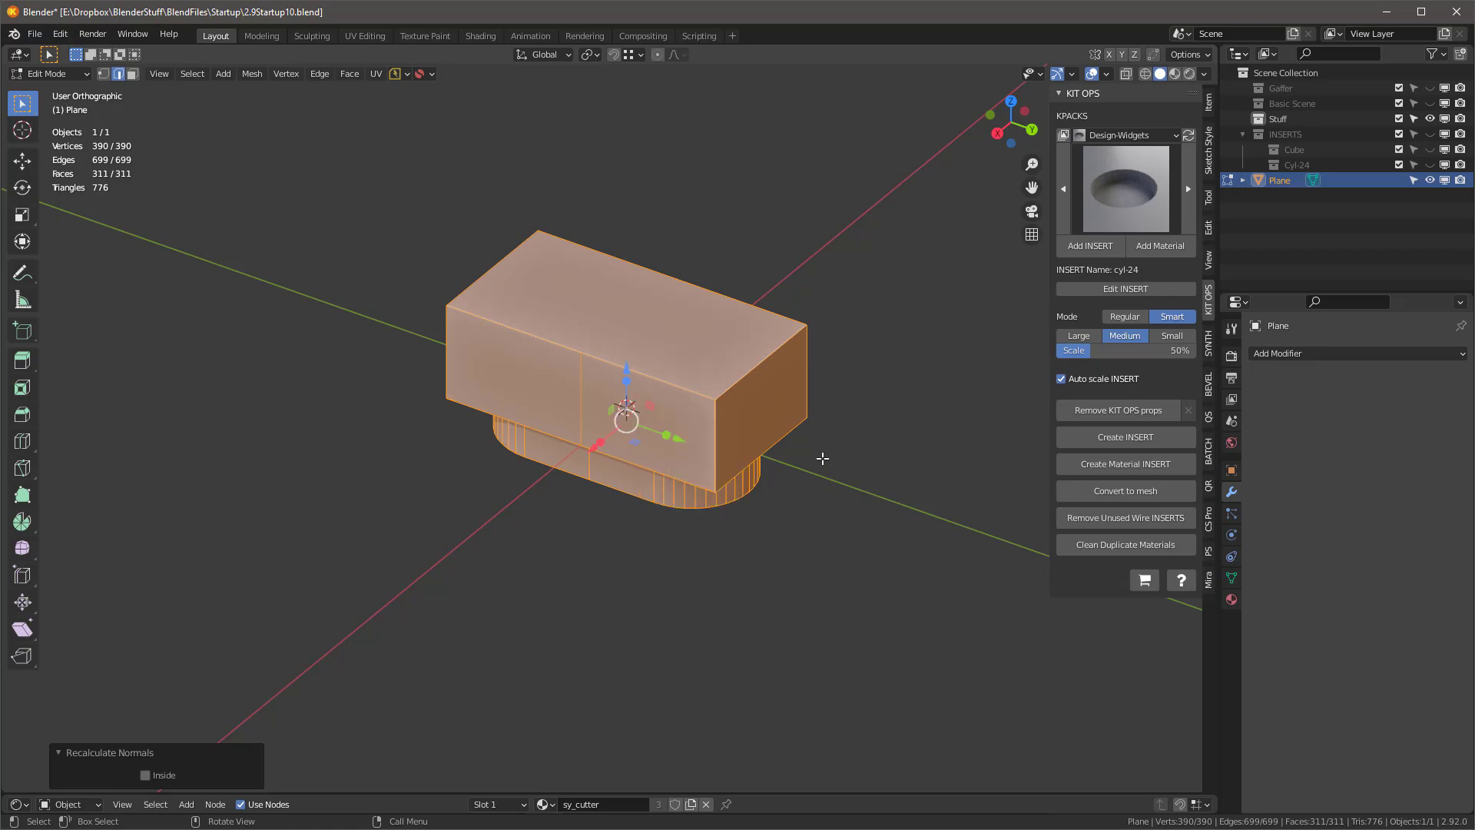
middle_click_drag(811, 507, 715, 408)
scroll(711, 430, "up", 5)
key("x")
left_click(688, 597)
middle_click_drag(645, 484, 538, 430)
key("ctrl+z")
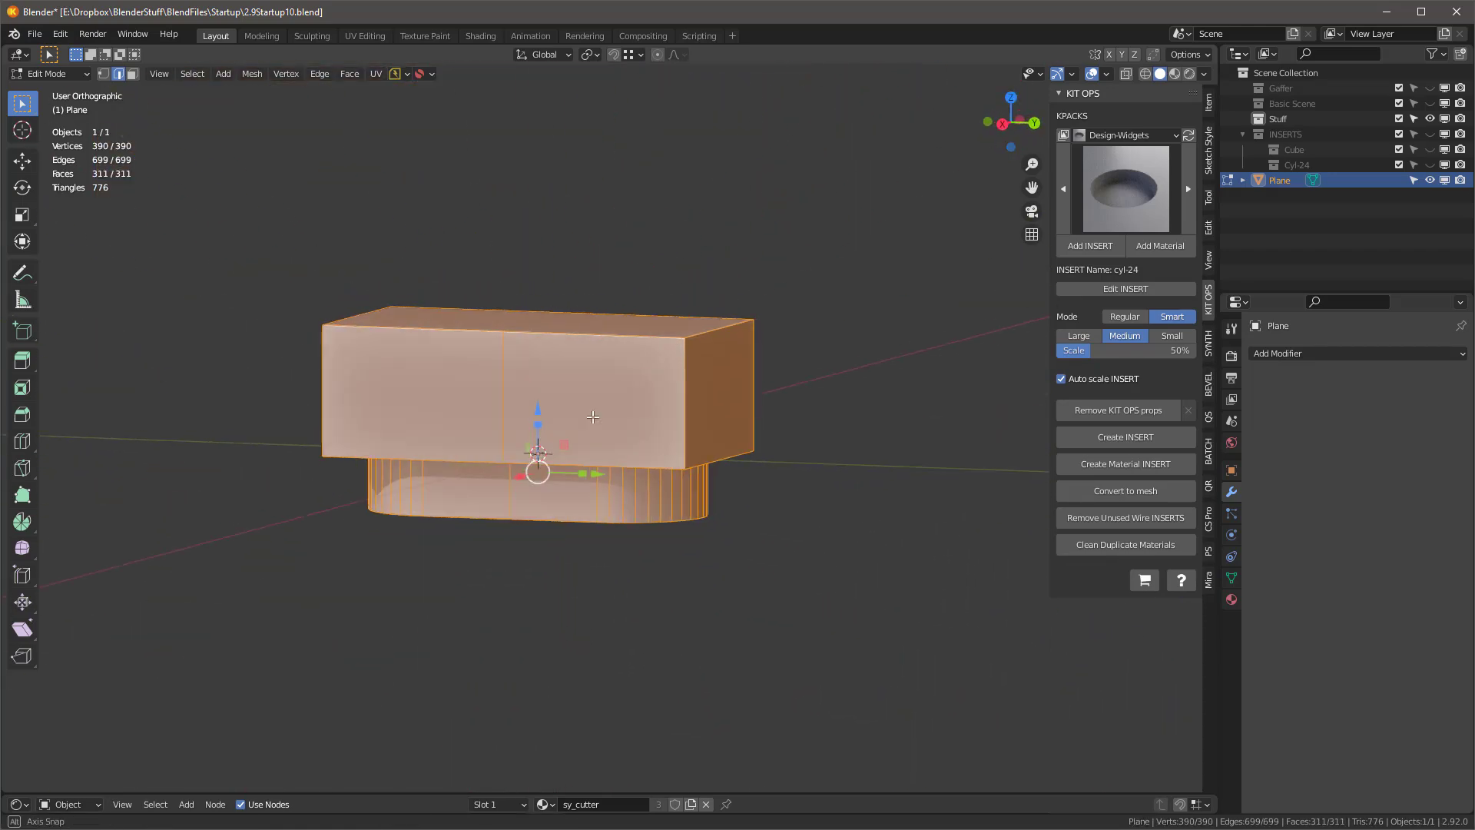
Step: In the wireframe right view, move the whole mesh about -0.0037 m along Z
scroll(507, 435, "up", 4)
left_click_drag(609, 444, 609, 454)
scroll(610, 473, "up", 4)
scroll(611, 473, "down", 4)
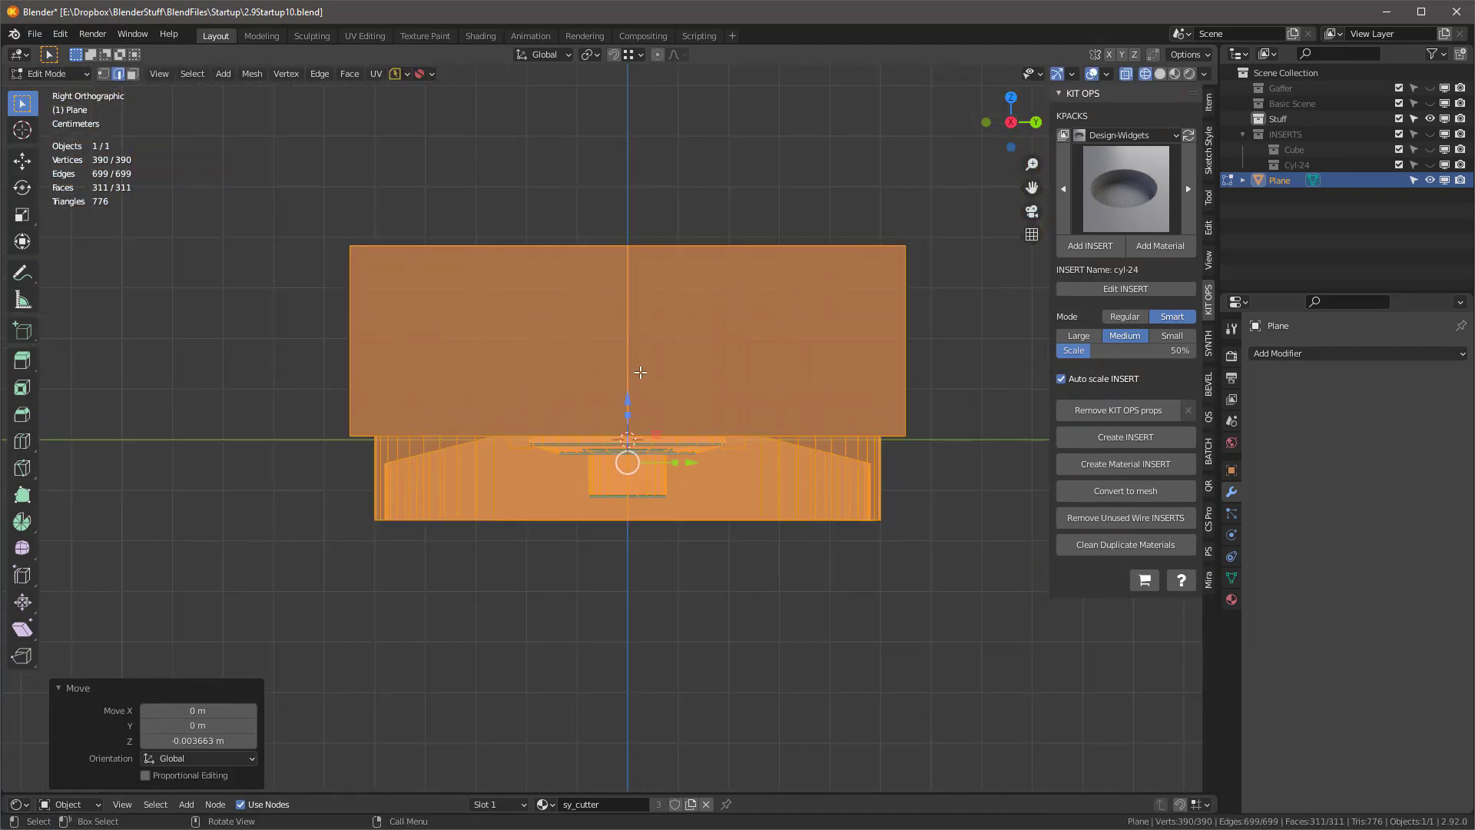
Step: Return to Object Mode and apply the object's location, rotation and scale
key("Tab")
scroll(658, 393, "up", 2)
key("ctrl+a")
left_click(666, 416)
scroll(757, 415, "down", 2)
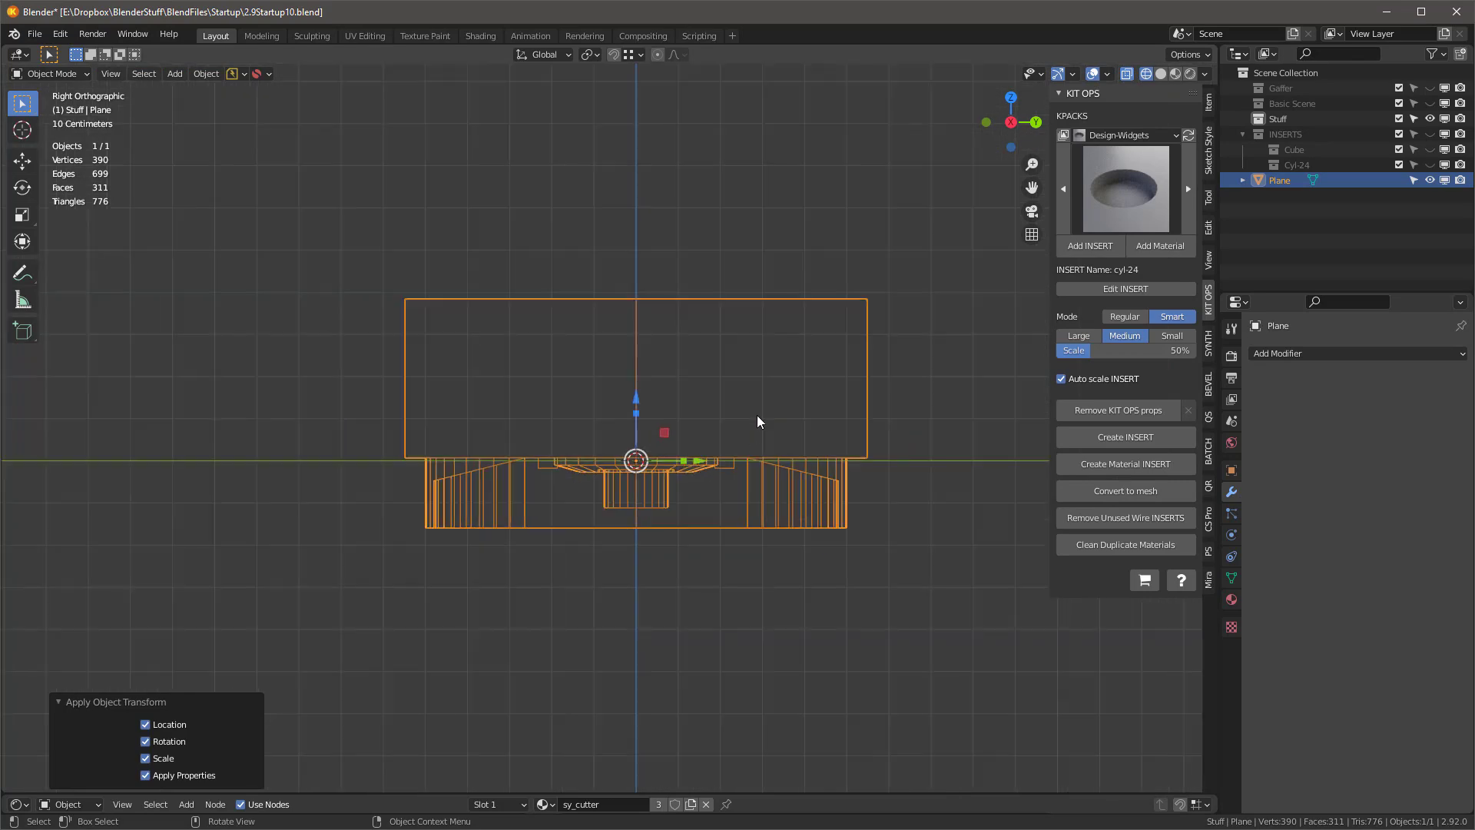
scroll(614, 435, "up", 4)
left_click_drag(615, 438, 625, 455)
scroll(550, 419, "down", 5)
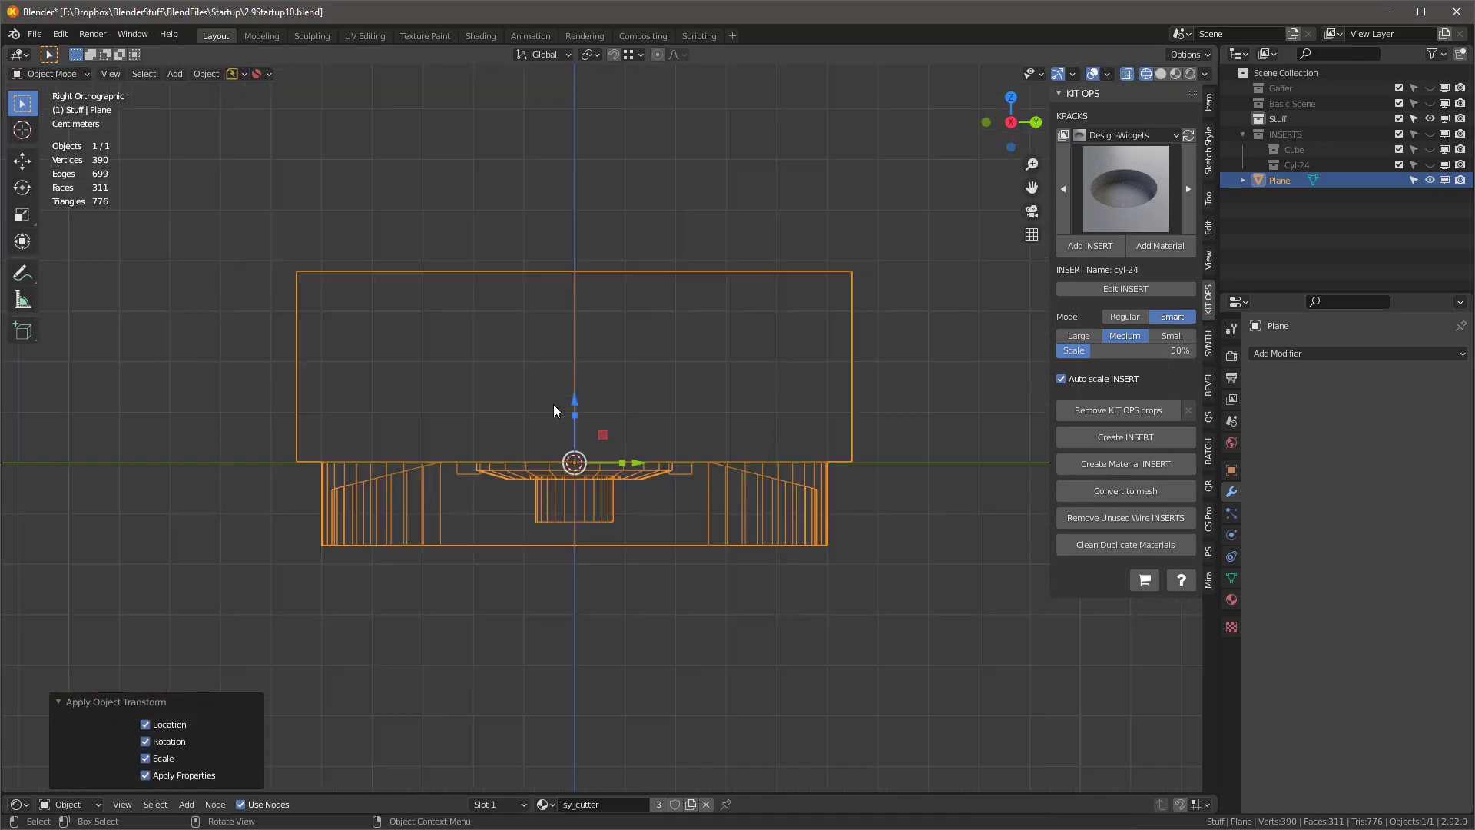
Step: Return to solid shading and save an incremental copy of the file as 2.9Startup11.blend
key("shift+z")
middle_click_drag(864, 338, 756, 408)
left_click(237, 74)
left_click(272, 129)
Step: Check the mesh as a difference cutter in the KIT OPS factory scene and close that scene
scroll(673, 394, "up", 2)
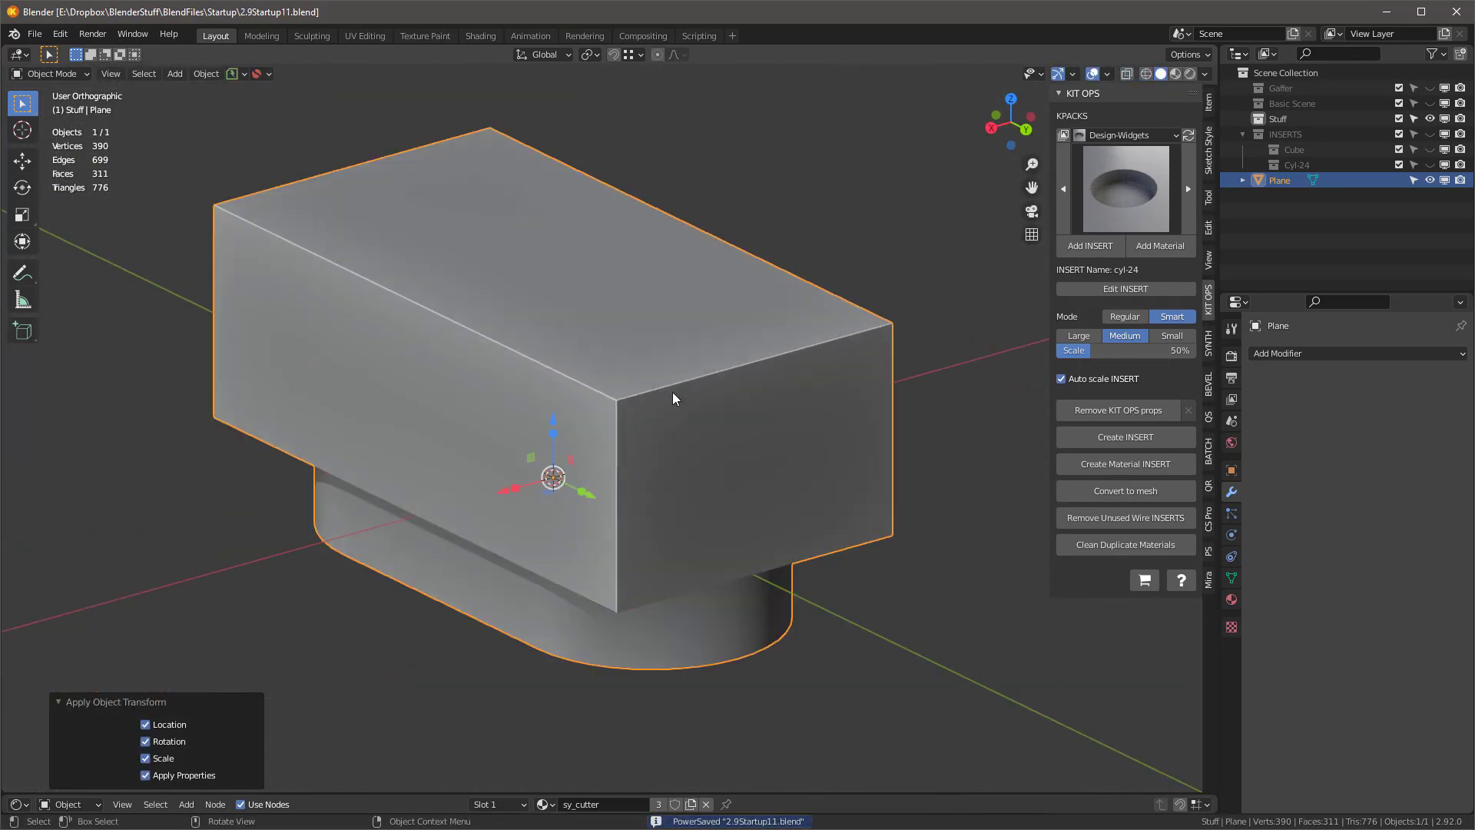
left_click(1125, 437)
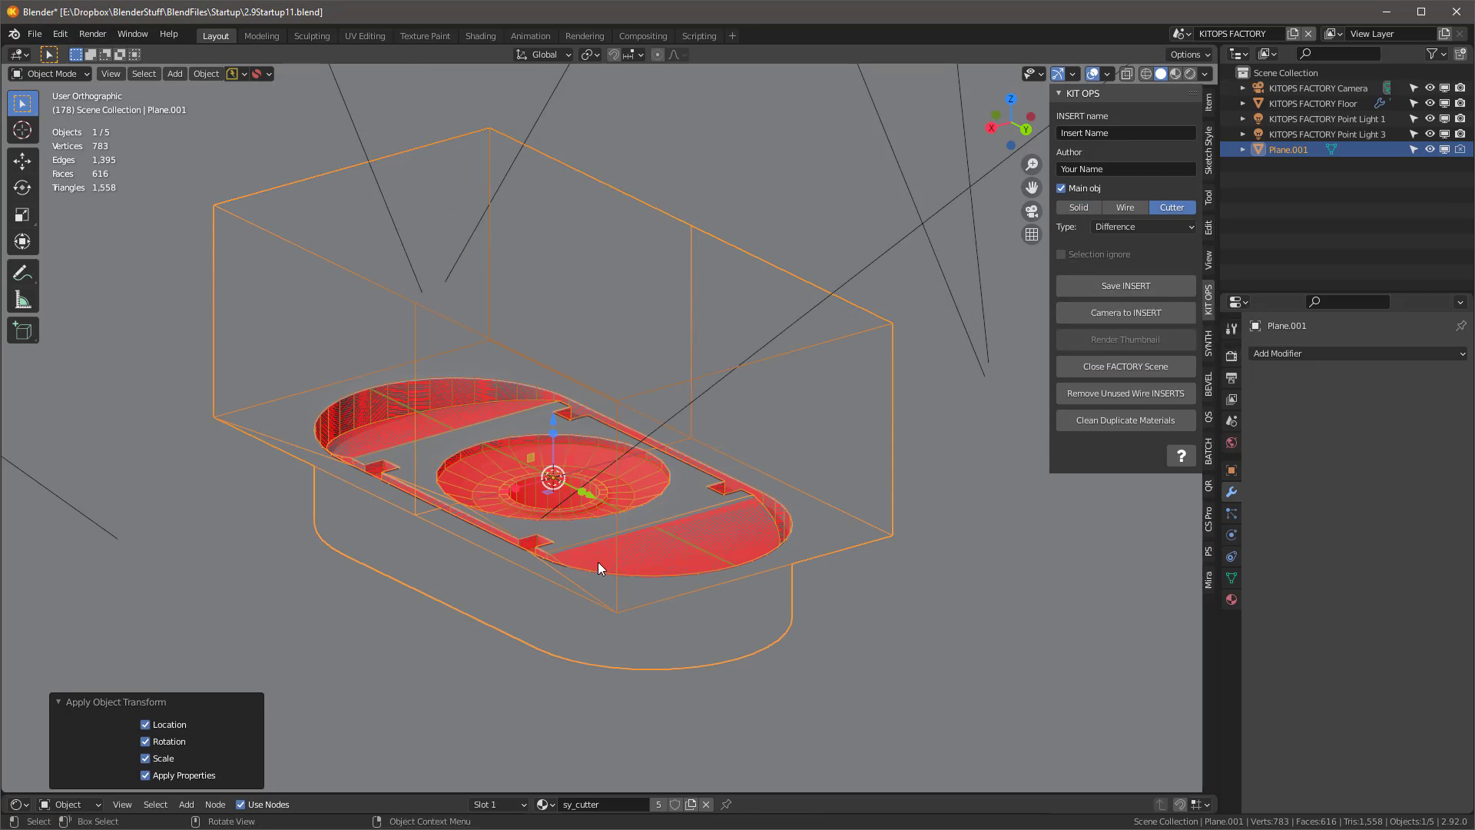
left_click(1123, 367)
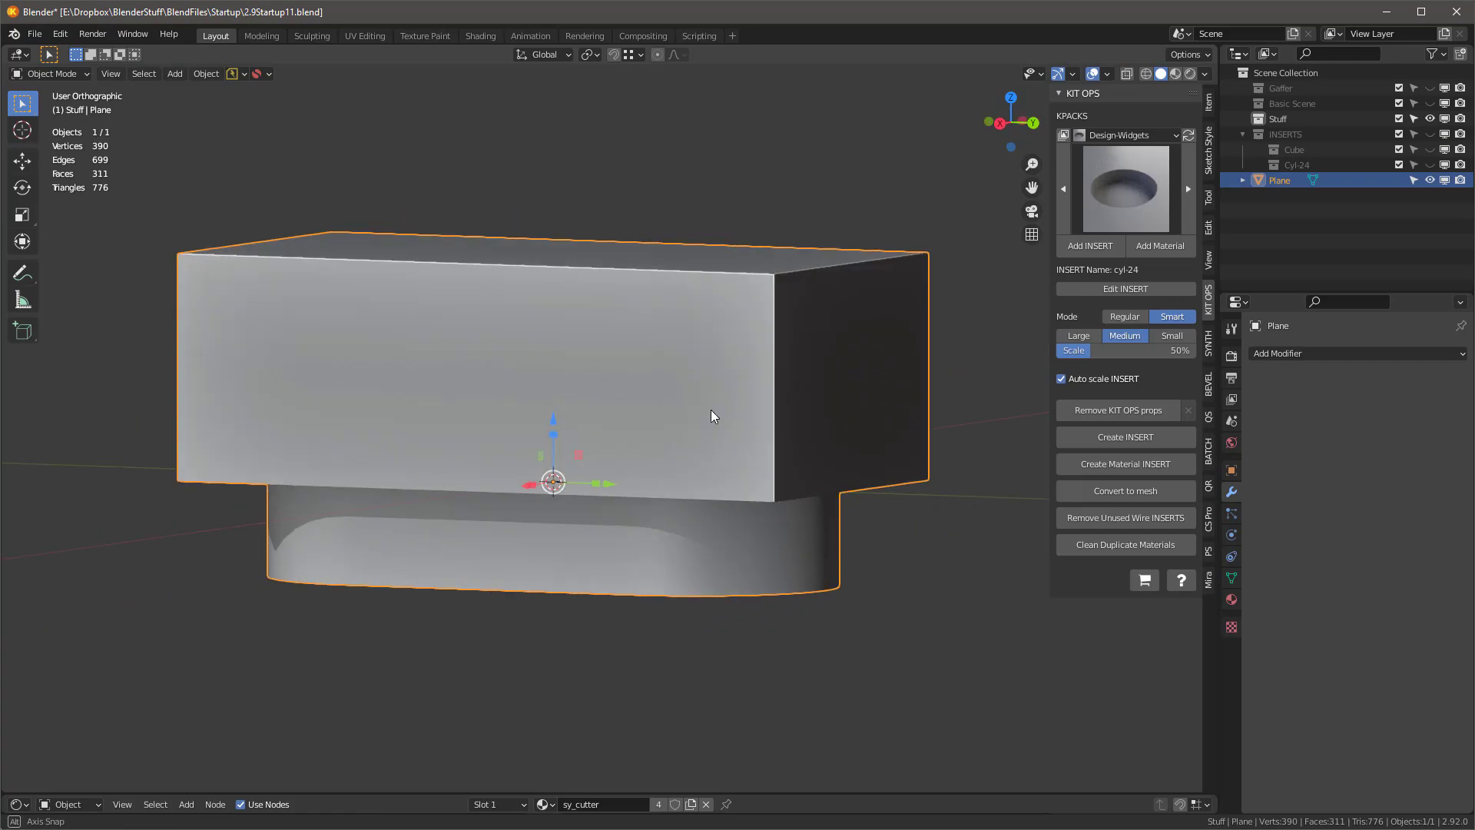
Step: In the wireframe right view, select the row of vertices along the flat top of the inner block
key("KP_3")
key("shift+z")
scroll(443, 458, "up", 1)
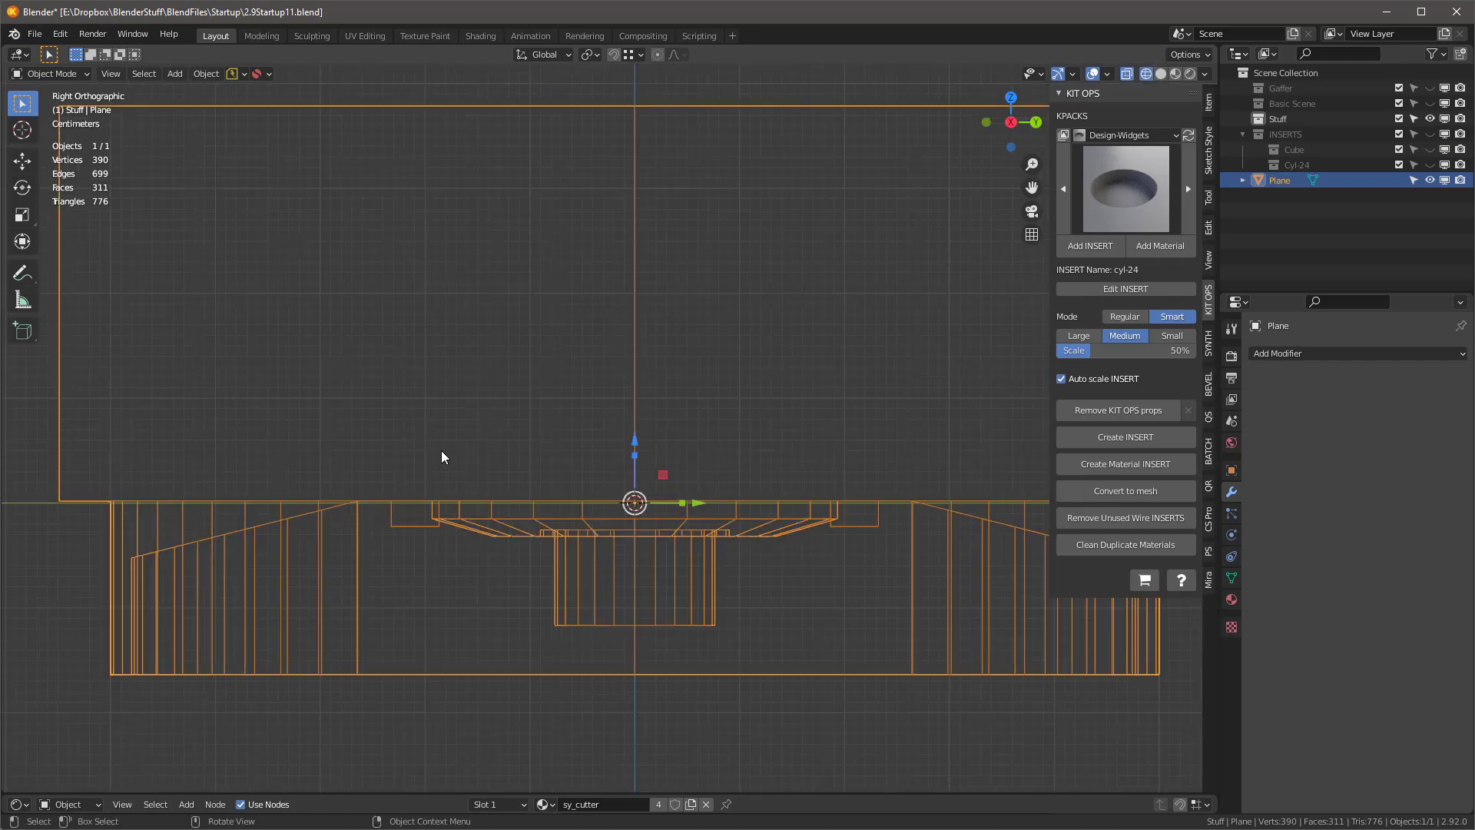
key("Tab")
key("1")
scroll(339, 481, "down", 1)
scroll(331, 483, "up", 1)
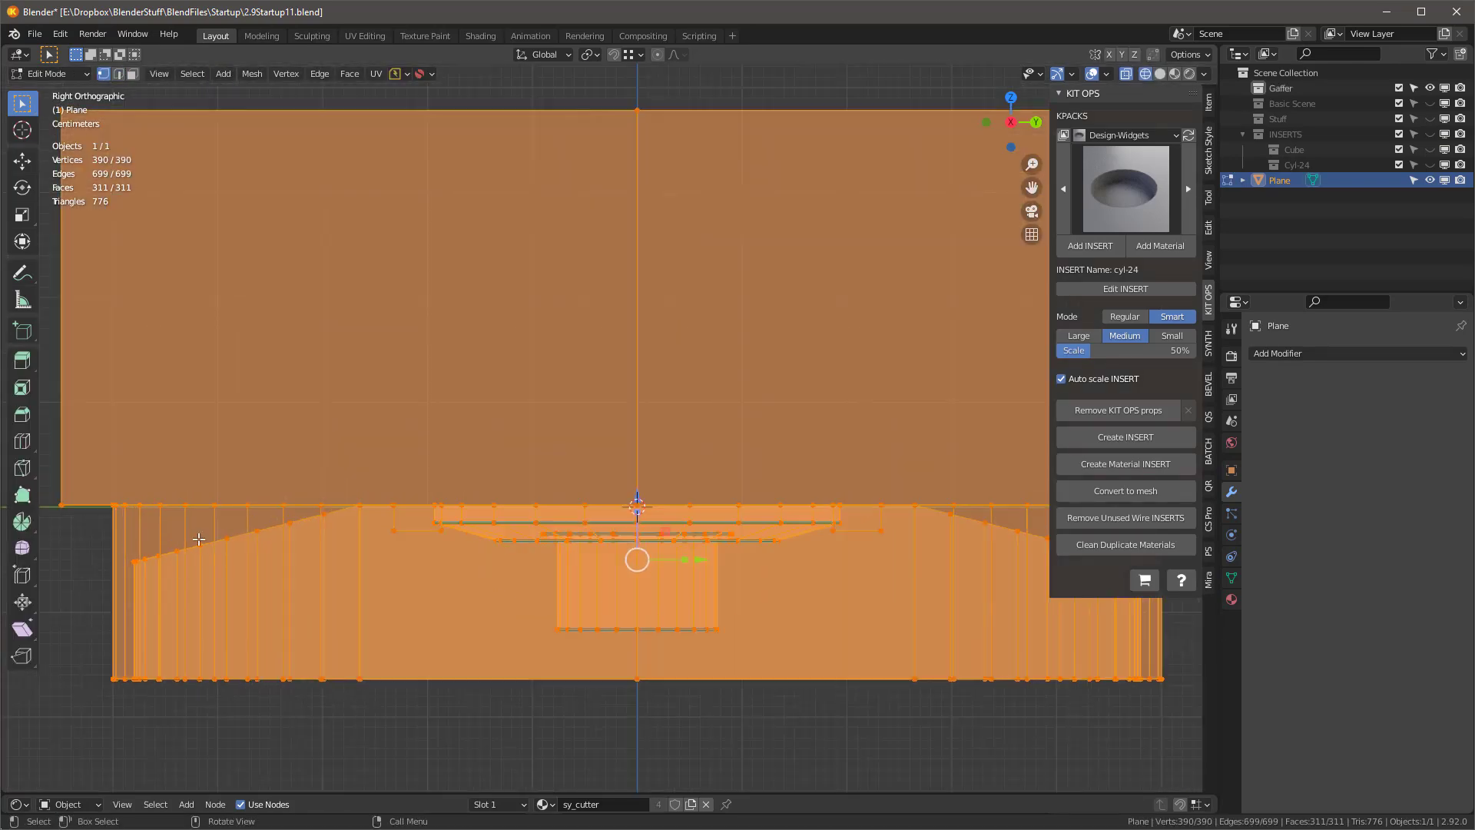
scroll(198, 539, "down", 1)
scroll(384, 498, "up", 2)
middle_click_drag(384, 498, 268, 502, "shift")
left_click_drag(851, 530, 851, 531)
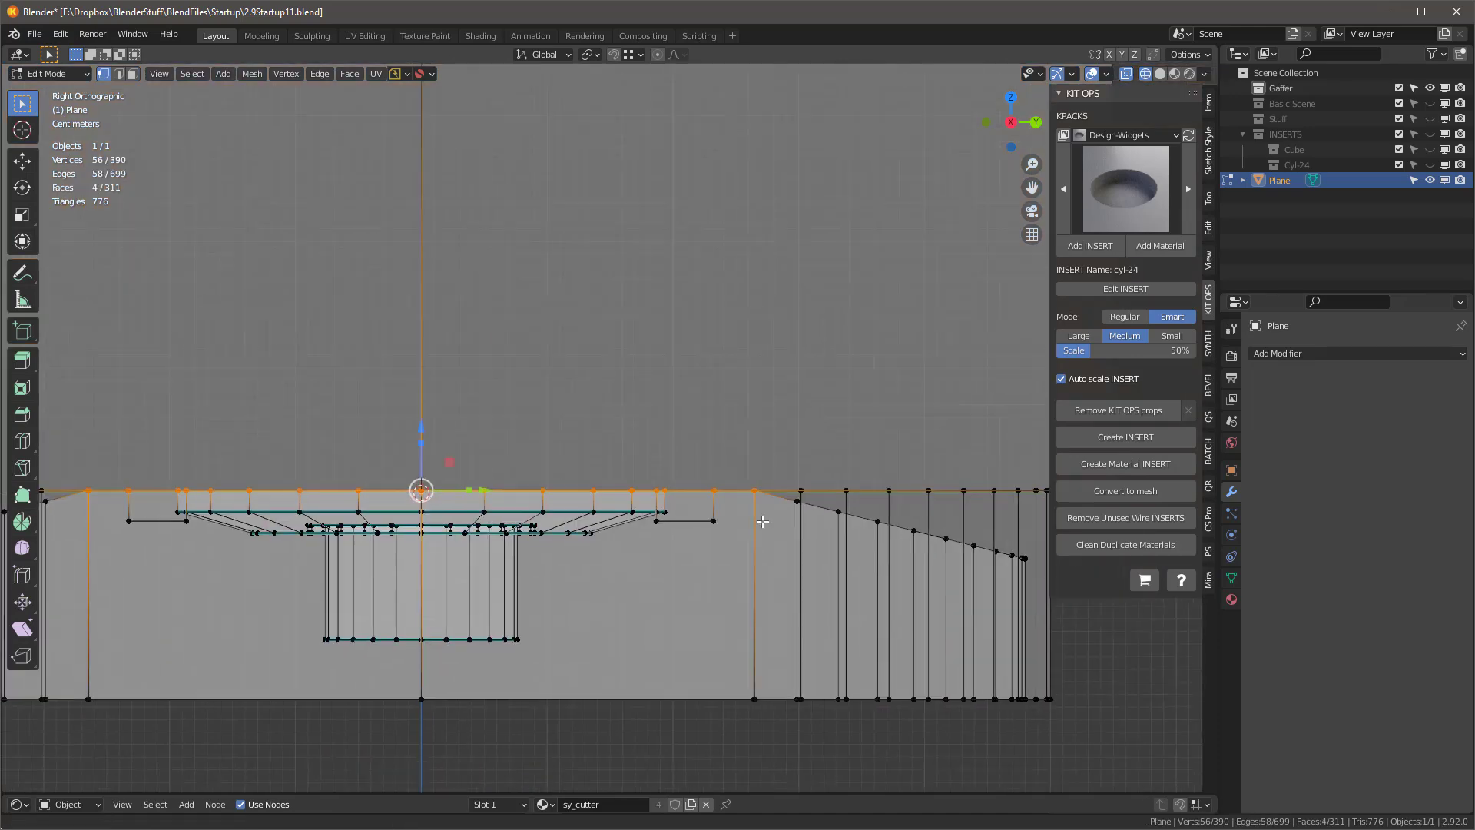
Step: Add the sloped end vertices on both sides of the inner block to the selection
scroll(851, 531, "up", 4)
middle_click_drag(776, 497, 513, 461, "shift")
left_click_drag(428, 446, 566, 500)
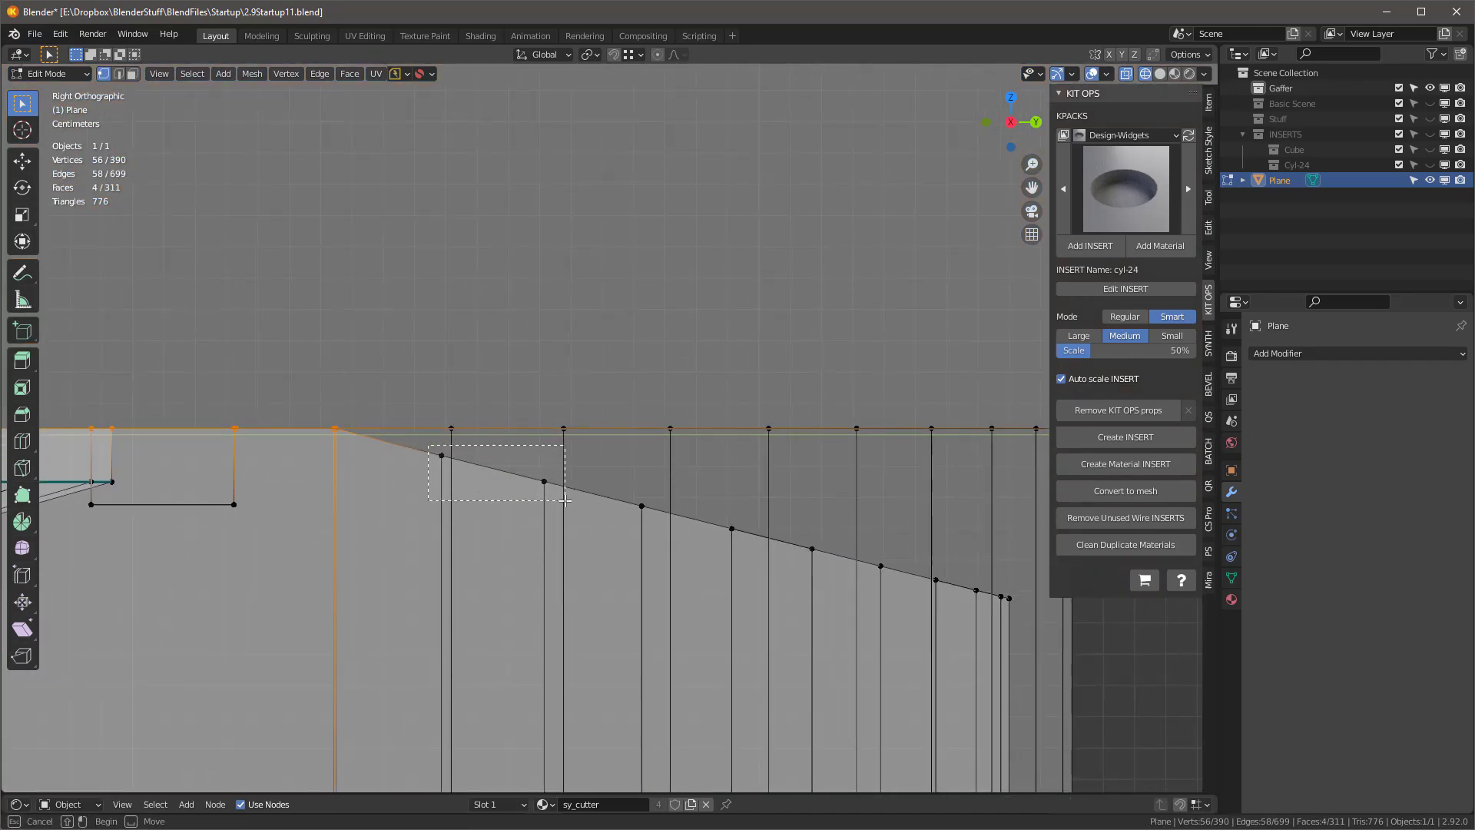
scroll(942, 595, "down", 4)
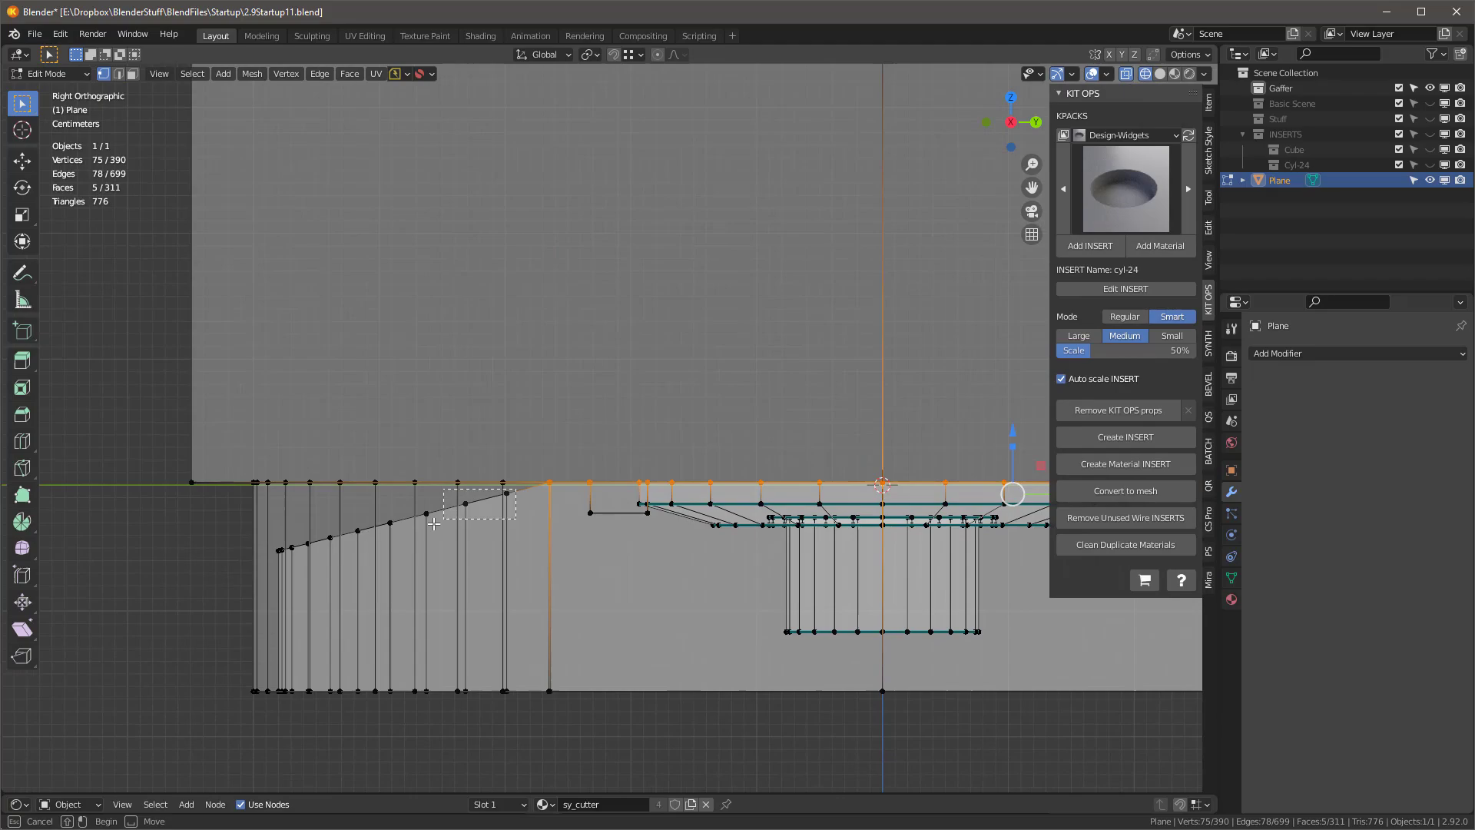
scroll(883, 530, "up", 3)
middle_click_drag(884, 530, 698, 617, "shift")
scroll(671, 433, "down", 2)
middle_click_drag(671, 433, 604, 493)
middle_click_drag(388, 470, 240, 475)
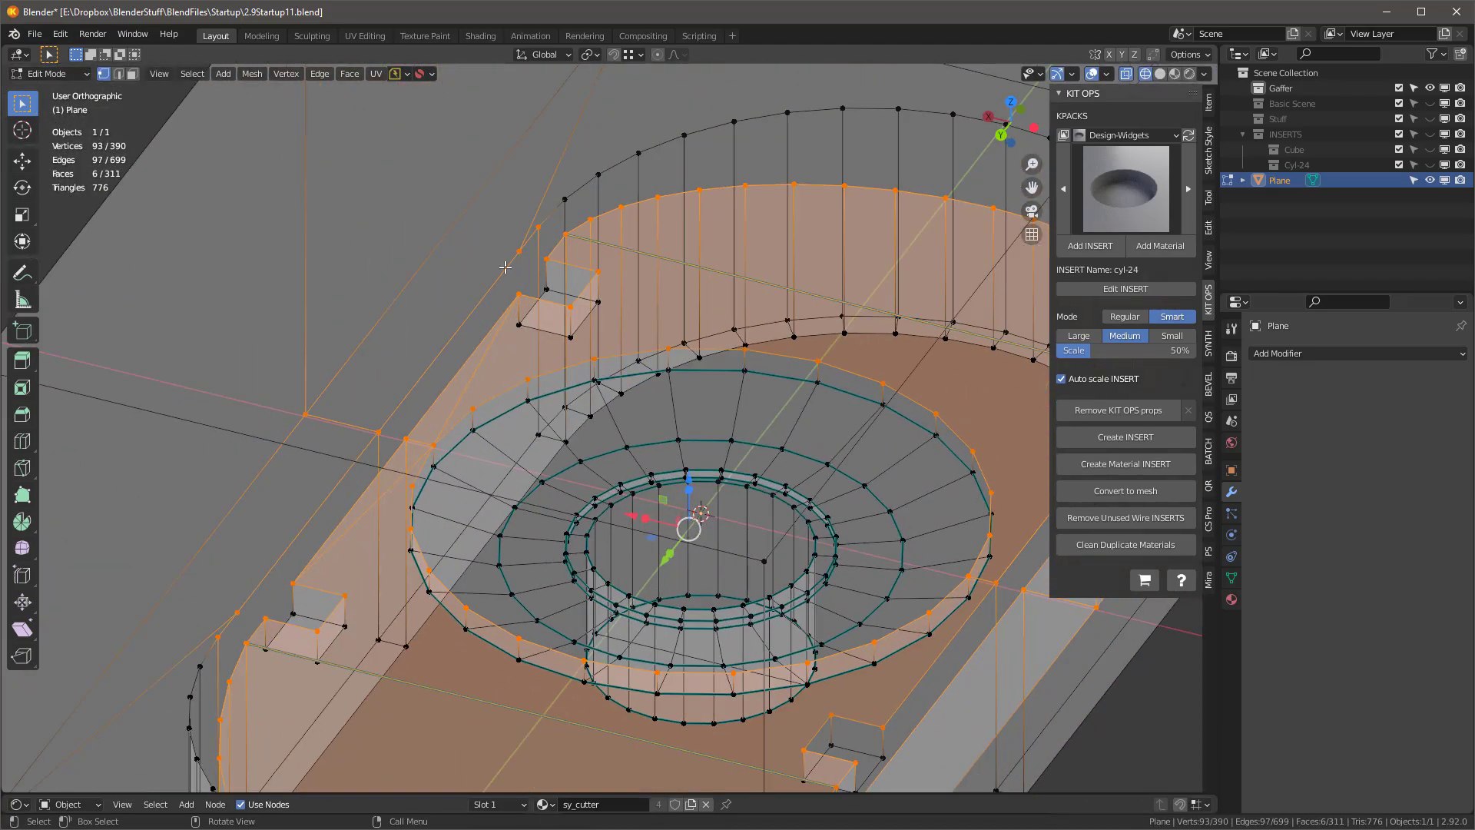
Step: Deselect the stray outer slot wall vertices beside the four notches, keeping only the inner block's top surface selected
left_click(541, 224, "shift")
left_click(521, 251, "shift")
scroll(430, 338, "down", 2)
scroll(284, 555, "up", 2)
left_click(290, 518, "shift")
left_click(272, 542, "shift")
middle_click_drag(285, 549, 682, 366)
scroll(723, 392, "up", 3)
scroll(724, 392, "down", 3)
left_click_drag(526, 349, 536, 363)
key("ctrl+z")
middle_click_drag(680, 302, 551, 369)
left_click(363, 368, "shift")
left_click(314, 367, "shift")
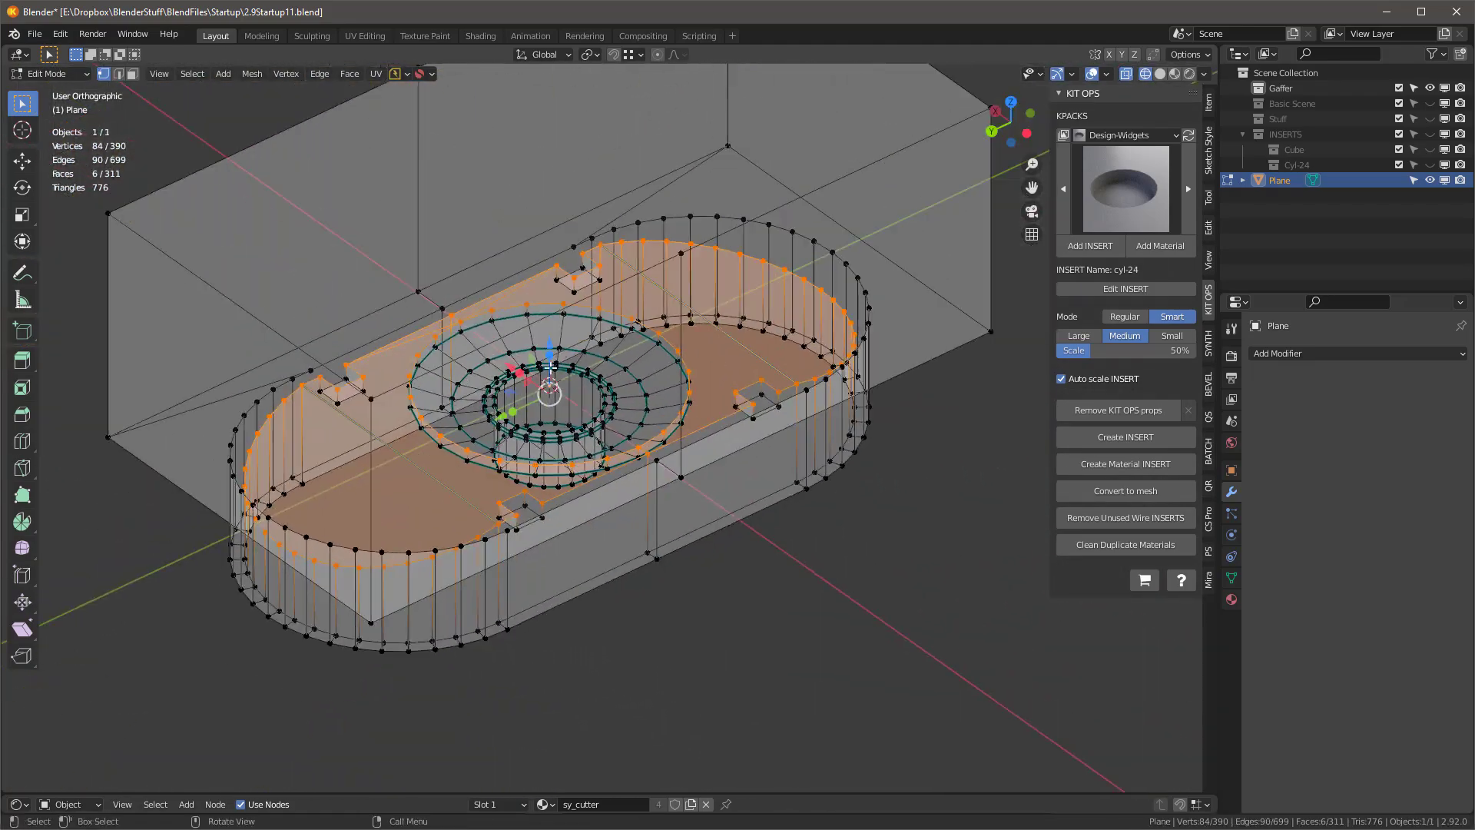
Step: Move the inner block's top surface slightly down along Z, below the slot's rim, and return to Object Mode in solid shading
left_click_drag(552, 346, 555, 332)
mouse_move(676, 396)
middle_mouse_down()
mouse_move(564, 362)
mouse_move(568, 425)
middle_mouse_up()
key("KP_3")
key("g")
key("z")
key("Tab")
key("z")
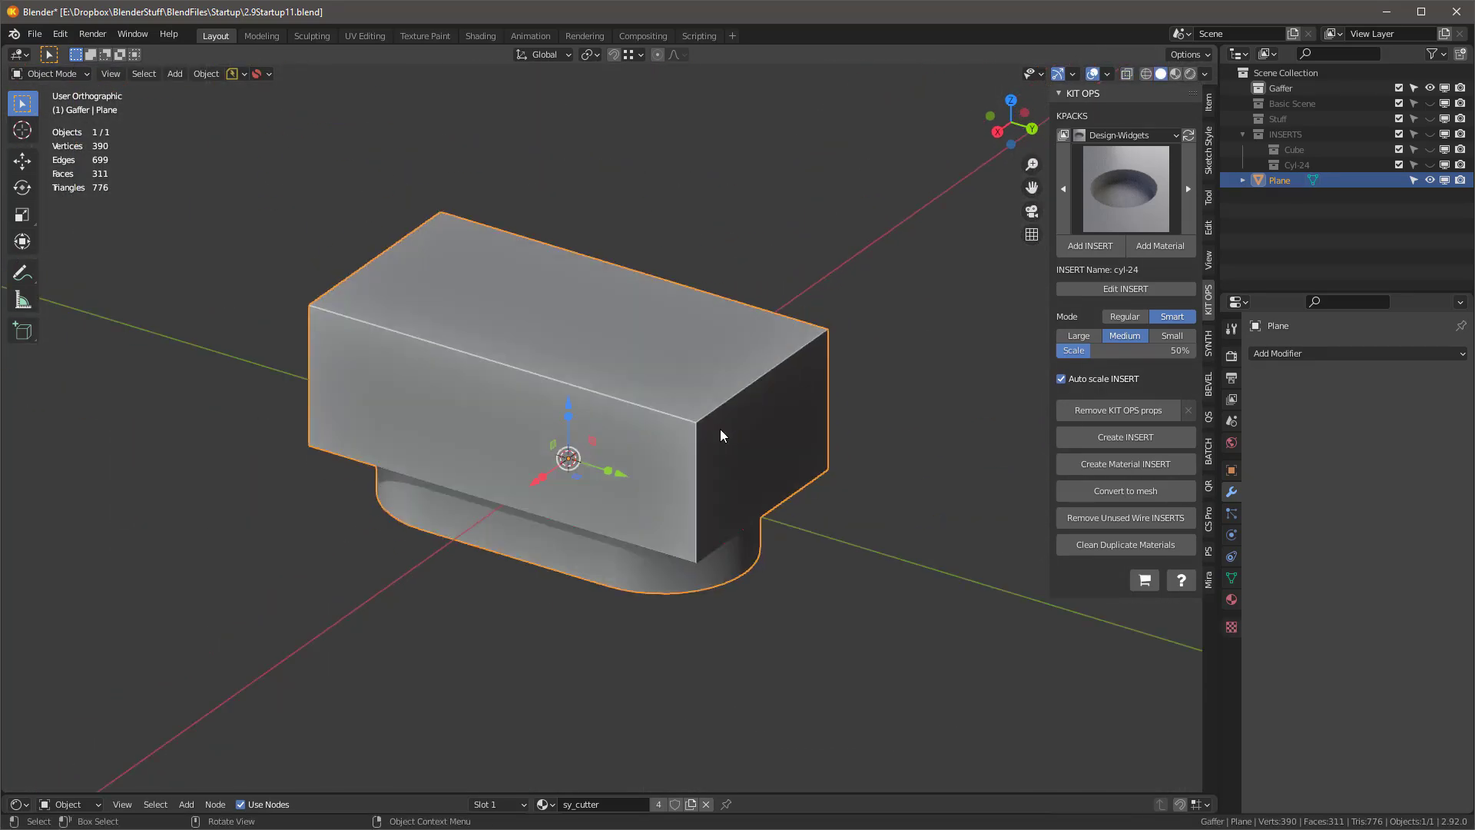
Step: Create a KIT OPS INSERT from the mesh and set it as a Cutter of the Difference type
left_click(1128, 437)
left_click(1170, 209)
scroll(603, 474, "up", 2)
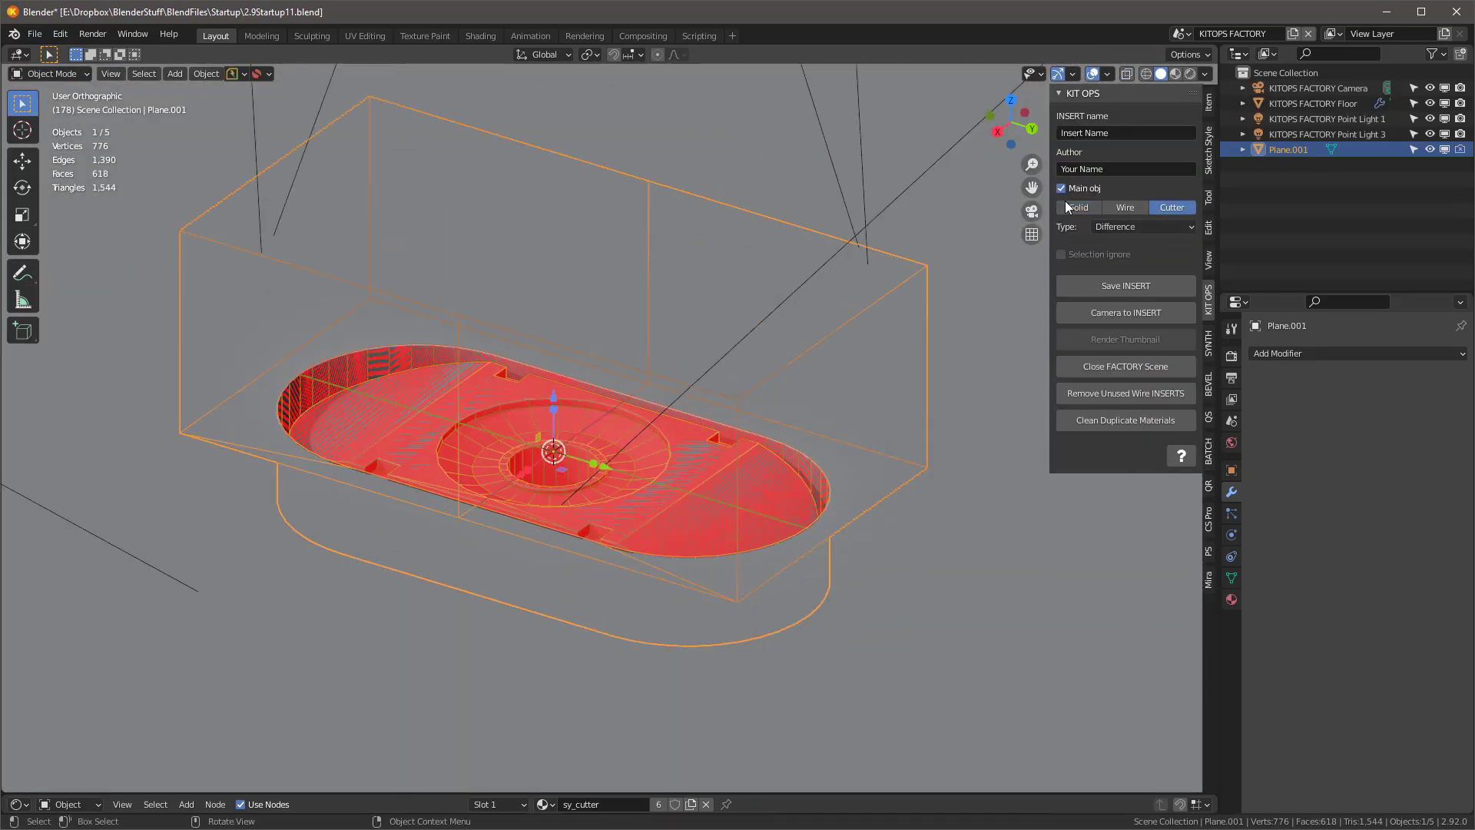
Step: Save the INSERT in the Design-Widgets folder under the next numbered name after blivet-01.blend
left_click(1114, 286)
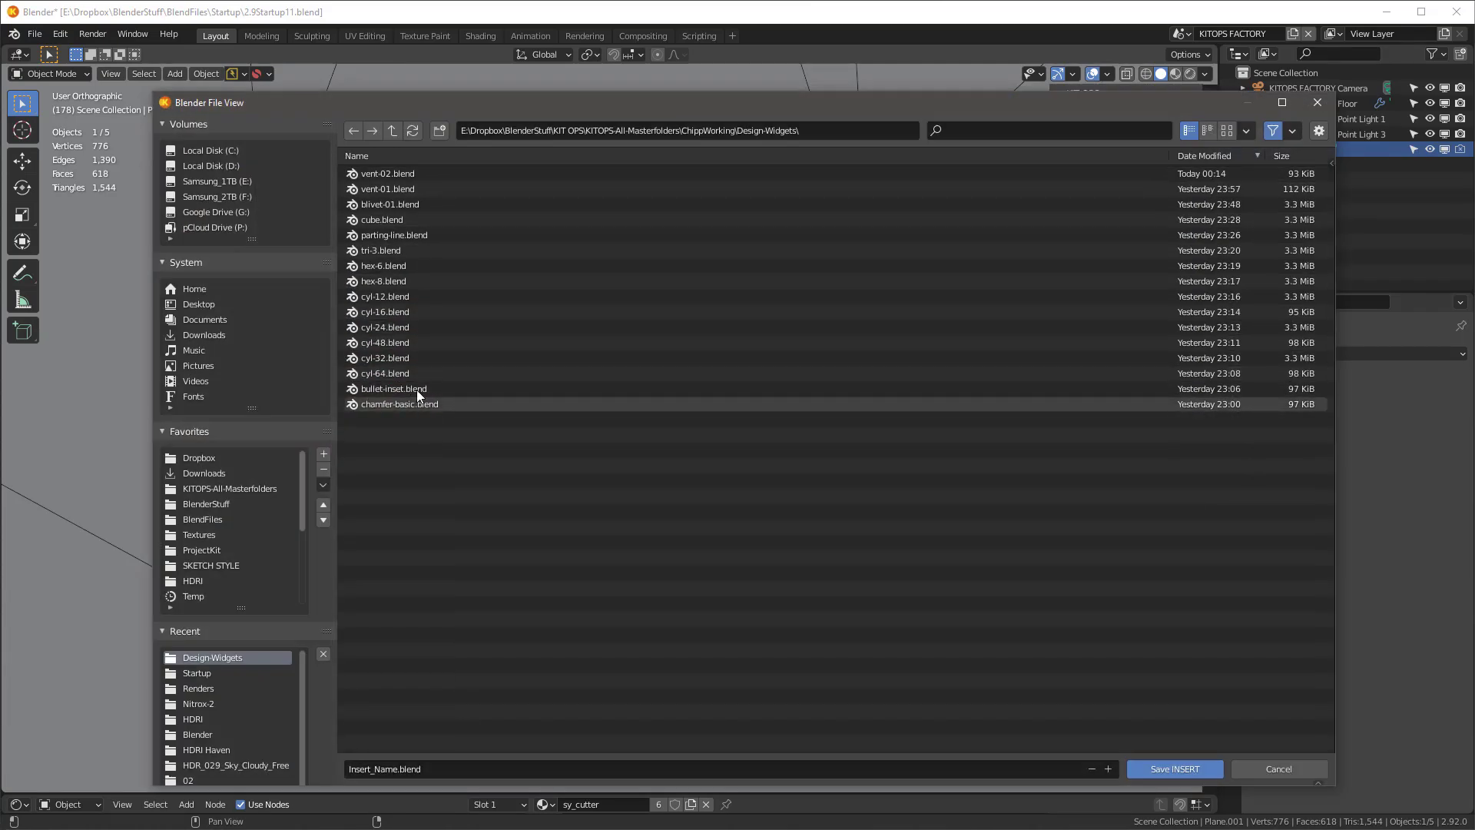
left_click(413, 206)
left_click(1108, 771)
left_click(1197, 771)
Step: Frame the INSERT closely with the factory camera, preview it in rendered shading and render its thumbnail
left_click(1123, 314)
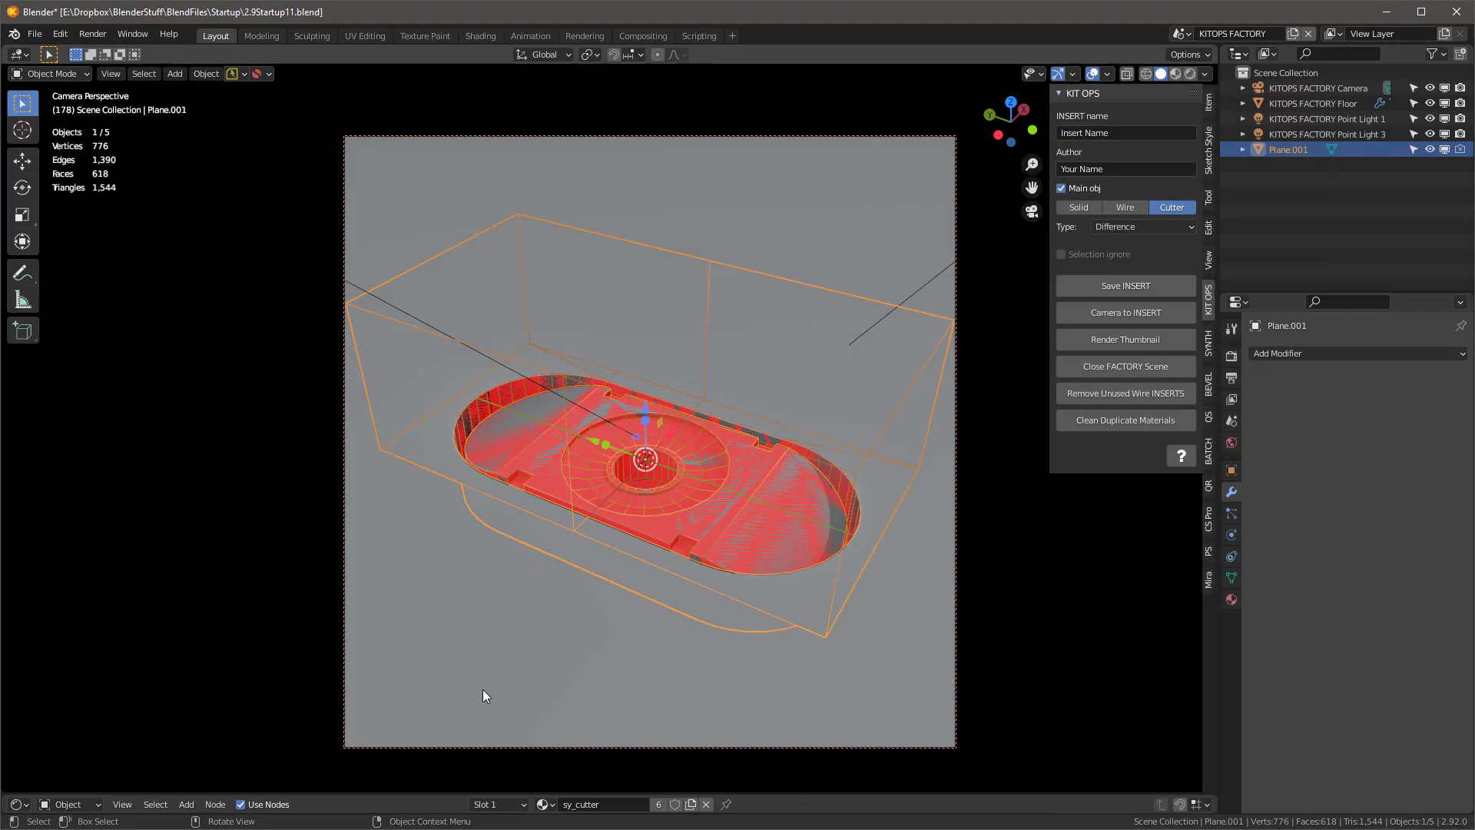
middle_click_drag(695, 407, 703, 453)
scroll(703, 453, "up", 2)
key("z")
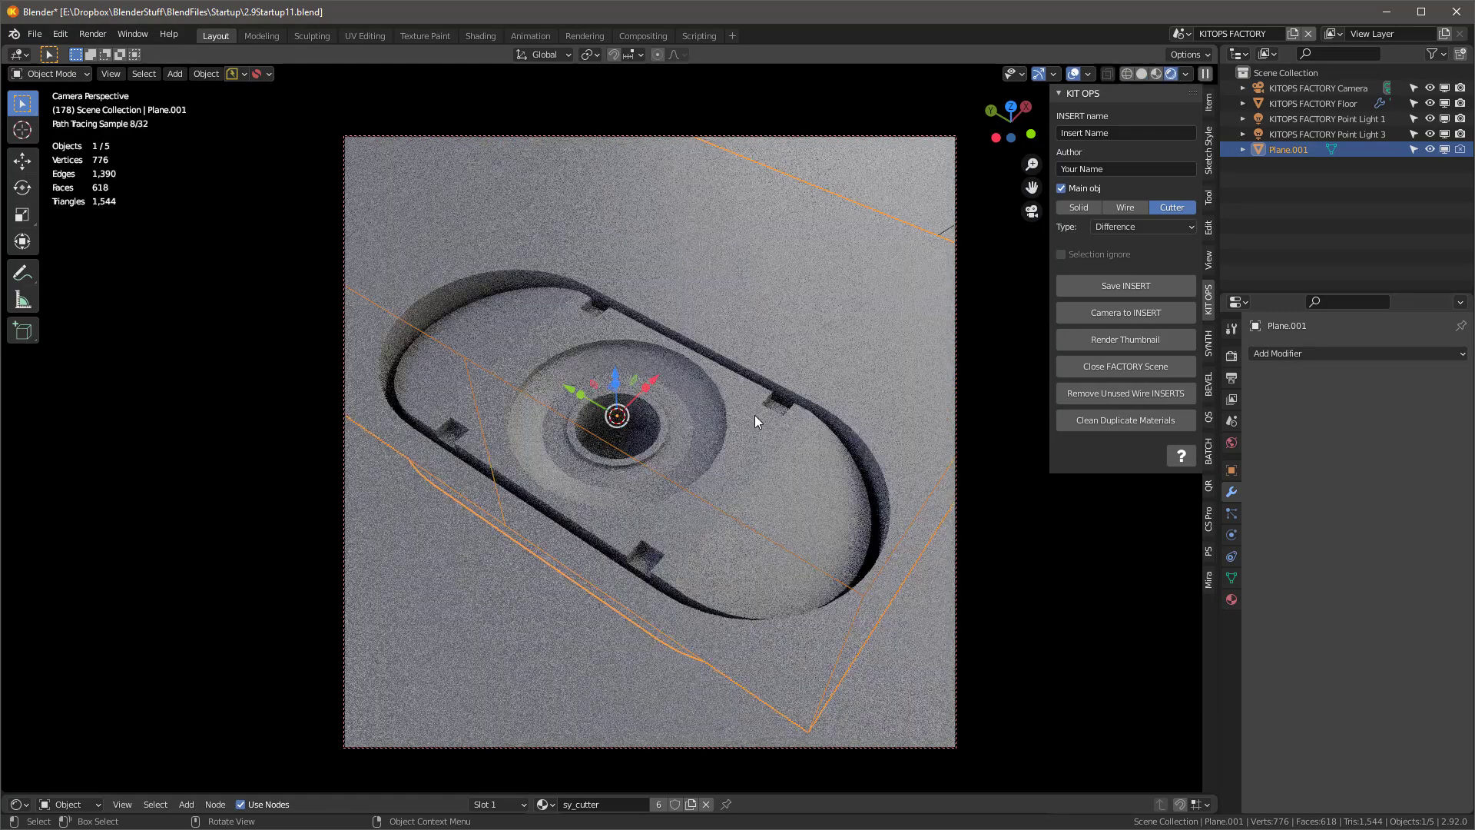
left_click(1142, 344)
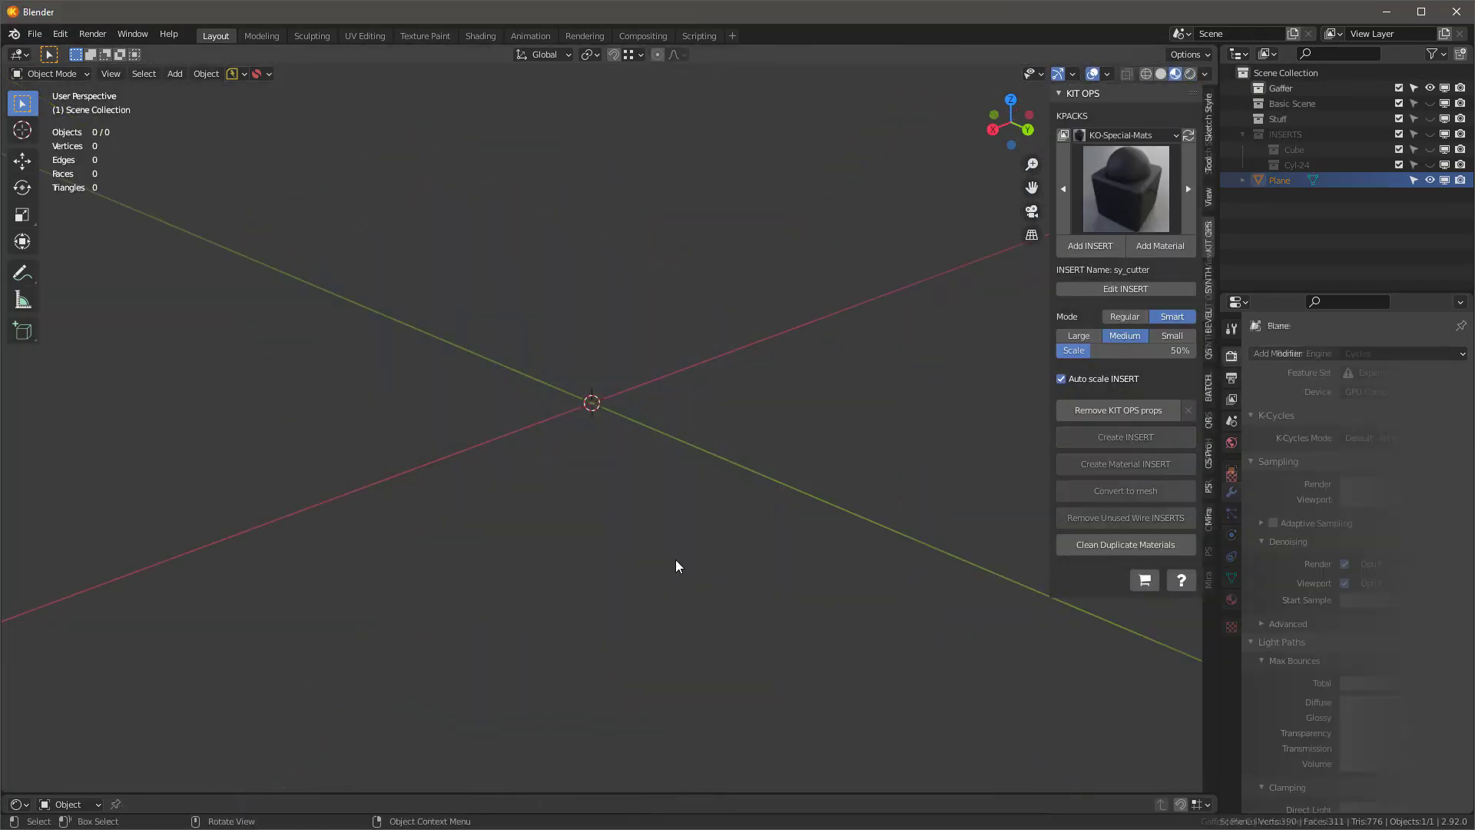
Step: Add a plane in the new scene and assign it the sy_cutter material
key("shift+a")
left_click(738, 537)
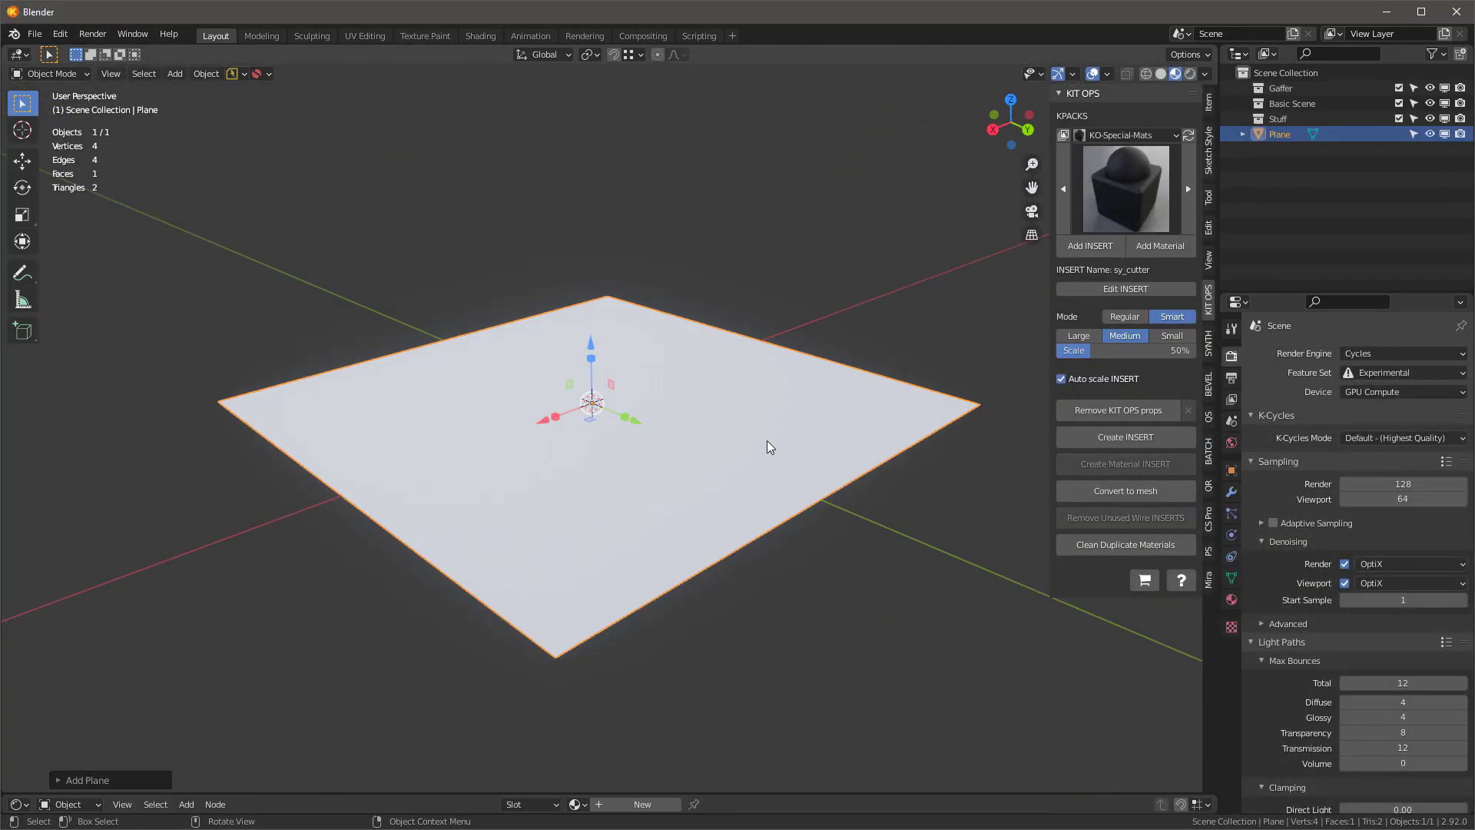
left_click(578, 811)
left_click(618, 680)
Step: Extrude the plane into a thick slab and recalculate its normals outward
key("Tab")
key("e")
left_click(676, 605)
key("a")
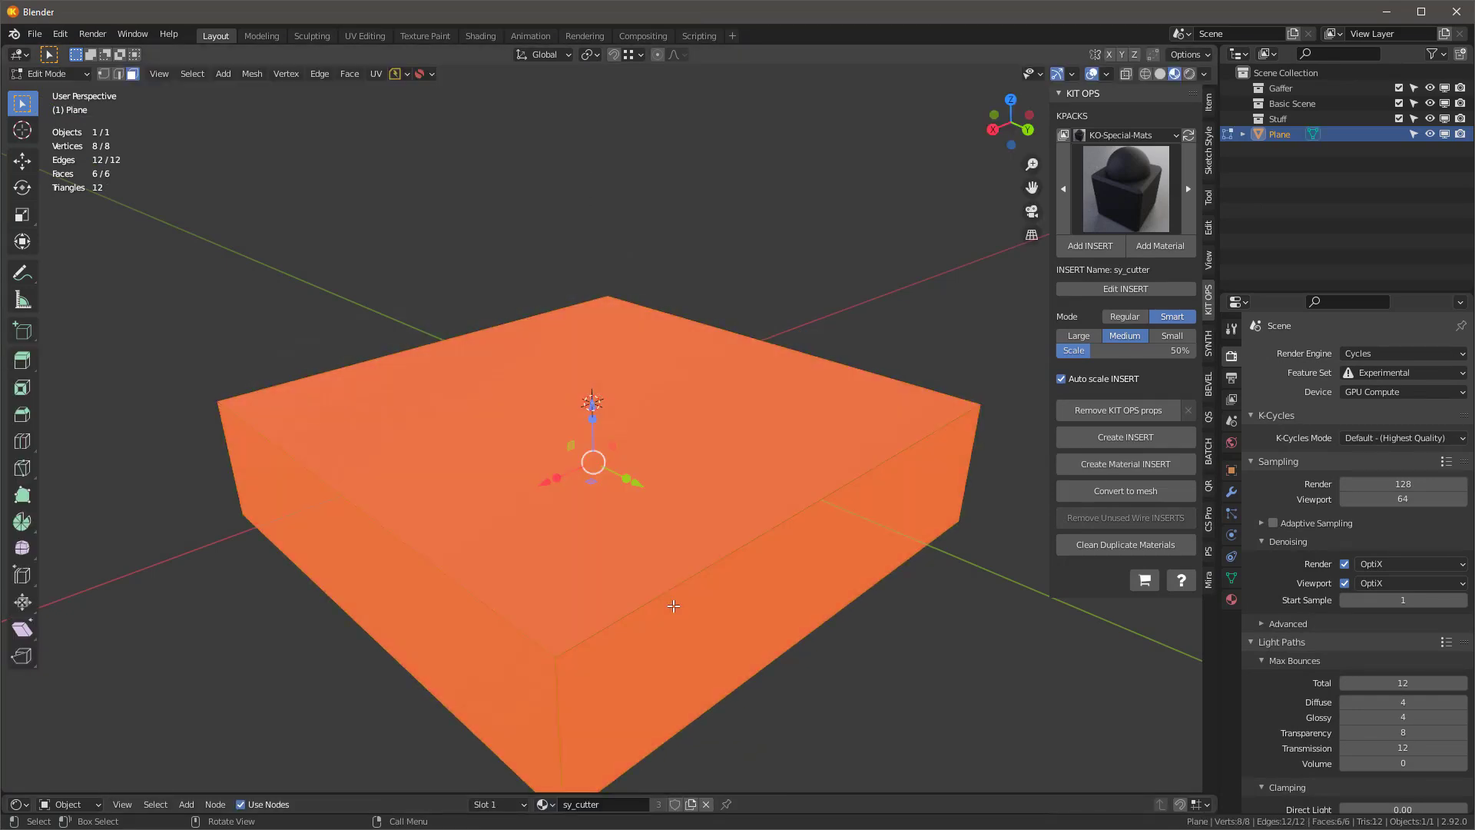
key("shift+n")
key("Tab")
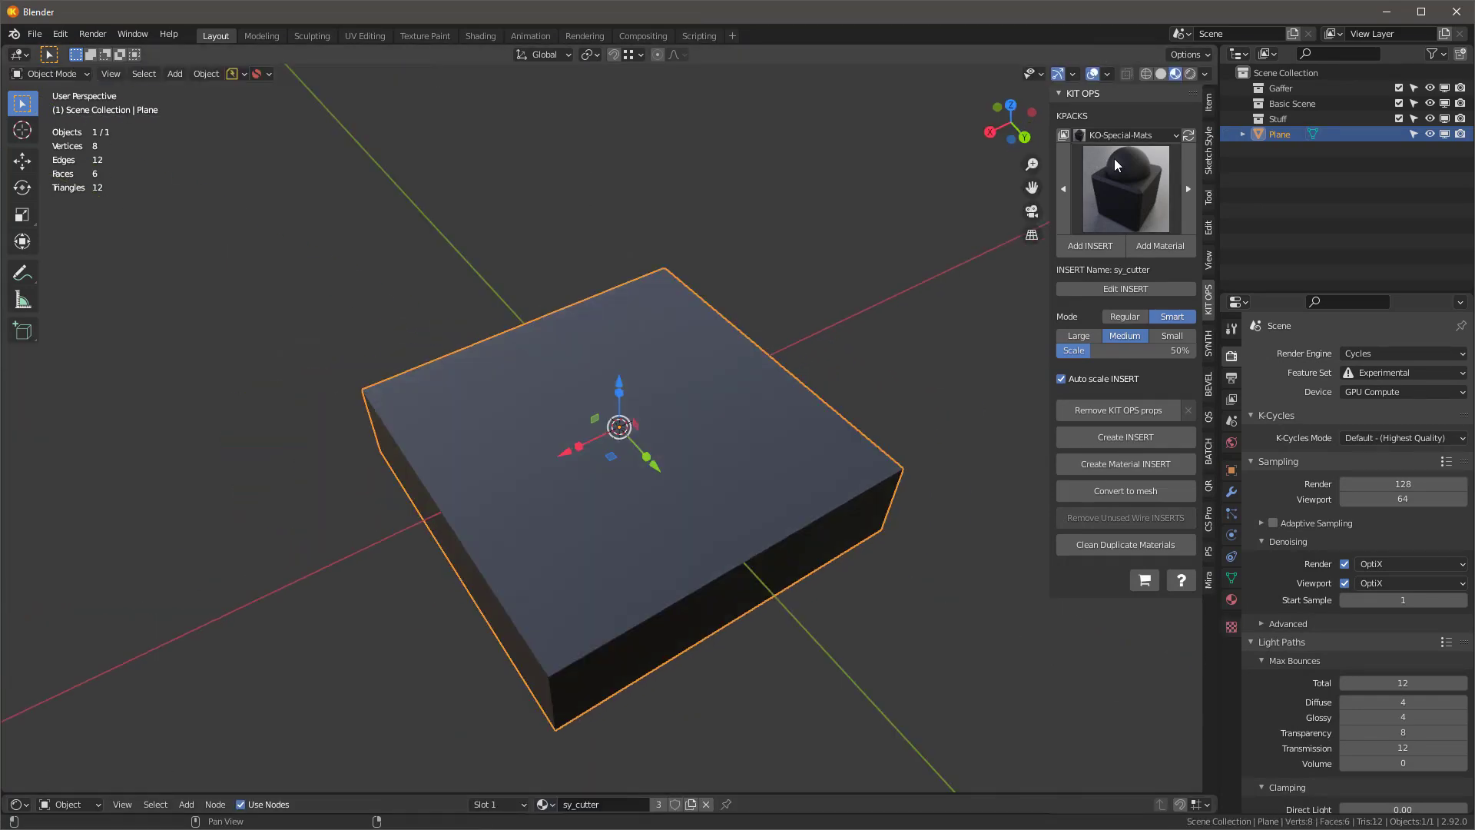
Step: Choose the hex-6 INSERT from the Design-Widgets KPACK
left_click(1126, 134)
left_click(625, 343)
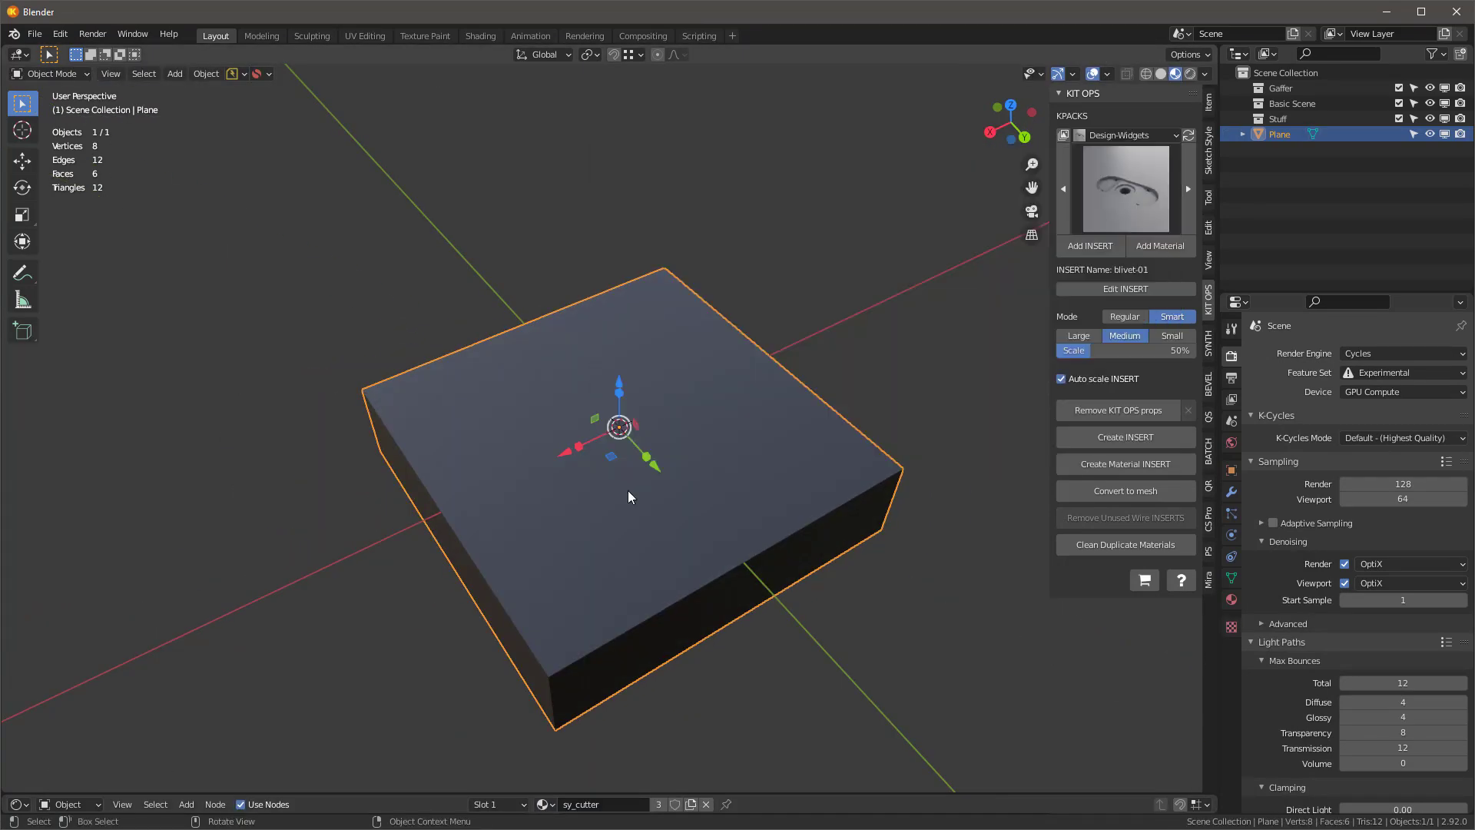
left_click(1099, 182)
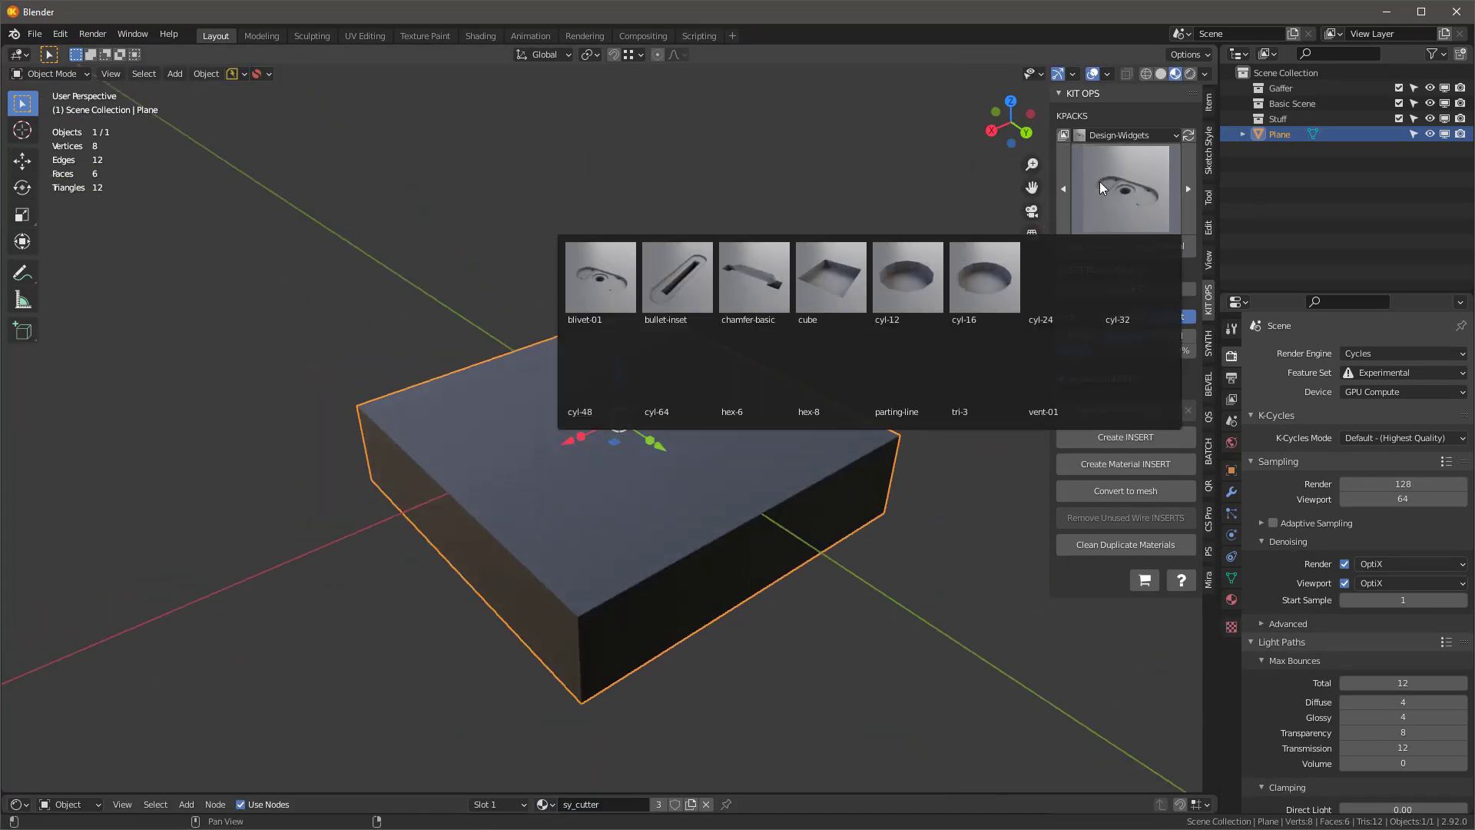
left_click(763, 382)
Step: With nothing selected, add the hex-6 INSERT and scale it down over the slab's center
middle_click_drag(676, 363, 710, 240)
scroll(735, 237, "up", 2)
key("alt+a")
left_click(1087, 245)
key("s")
left_click(539, 321)
Step: Set the slab as the hex-6 cutter's target object and sink the cutter into its top surface
scroll(549, 292, "up", 3)
middle_click_drag(559, 263, 616, 166, "shift")
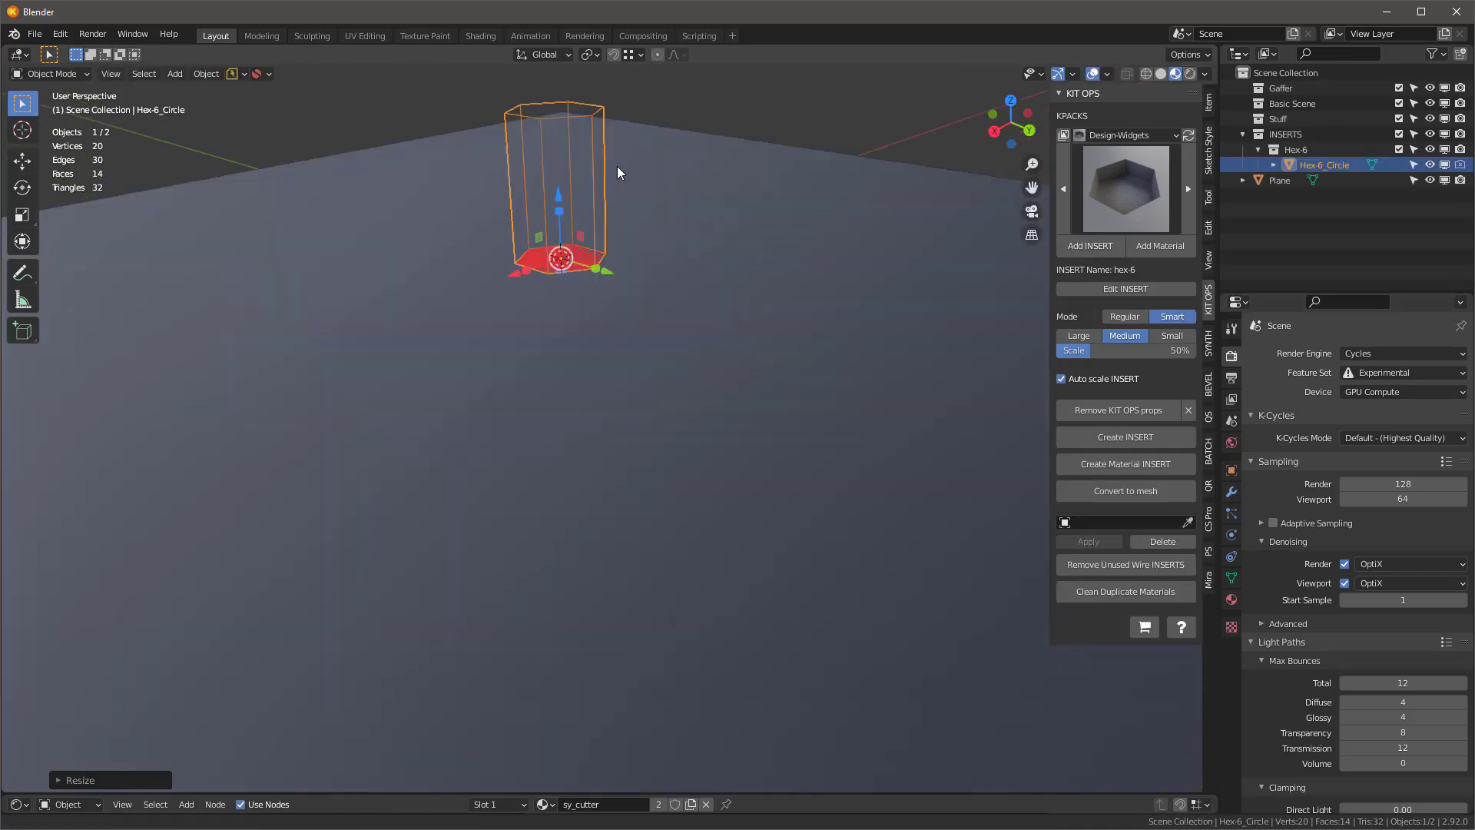
scroll(602, 184, "up", 1)
left_click(883, 513)
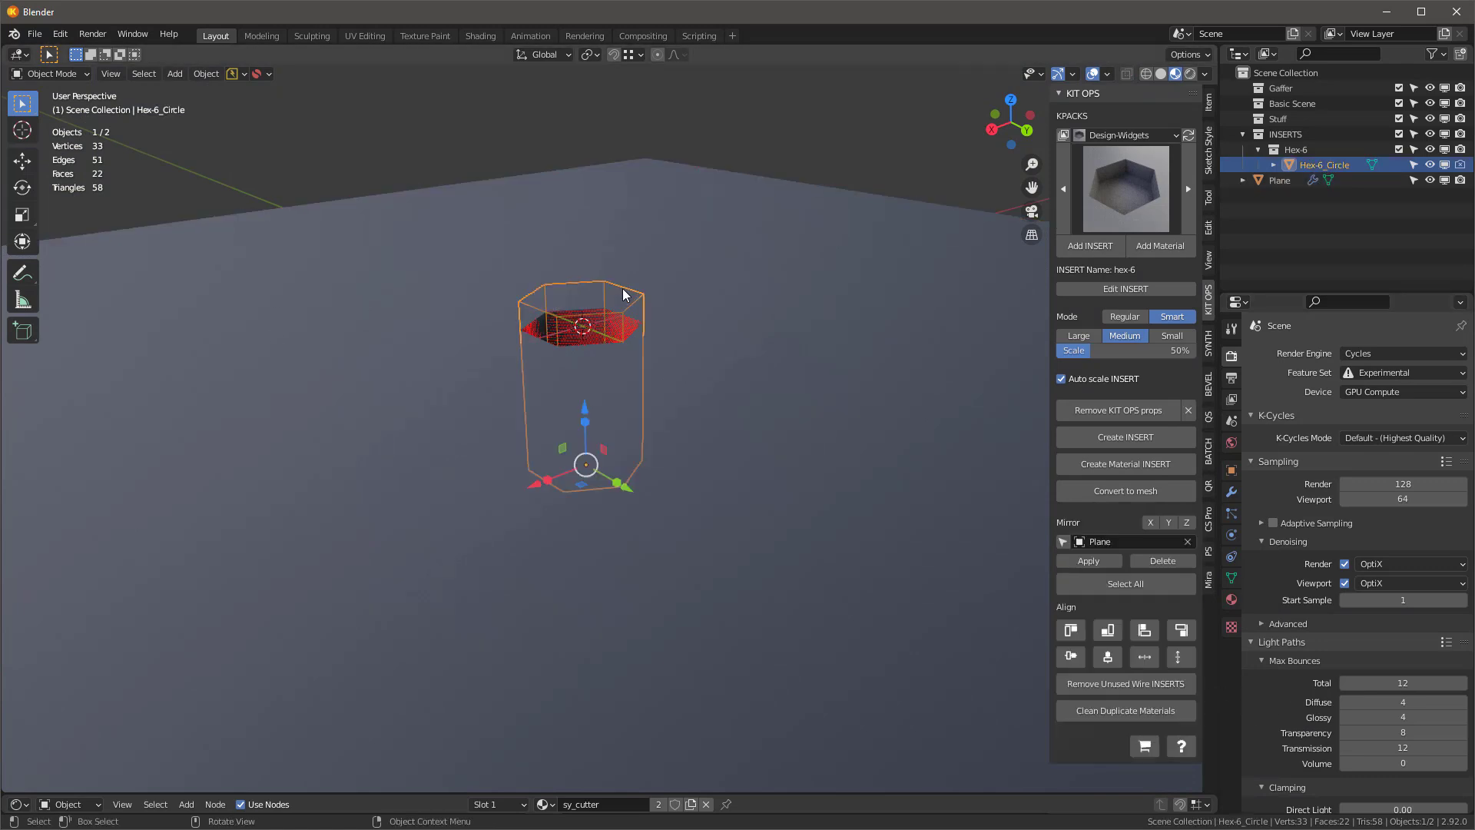
Step: Switch the hex-6 cutter's viewport display to bounds, showing the hexagonal cut, and keep the cutter selected
left_click(1232, 492)
key("q")
left_click(1274, 647)
mouse_move(568, 335)
middle_mouse_down()
mouse_move(542, 446)
mouse_move(607, 428)
mouse_move(517, 329)
mouse_move(561, 350)
middle_mouse_up()
left_click(685, 220)
key("q")
left_click(686, 219)
key("q")
left_click(677, 239)
scroll(616, 447, "down", 3)
left_click(591, 340)
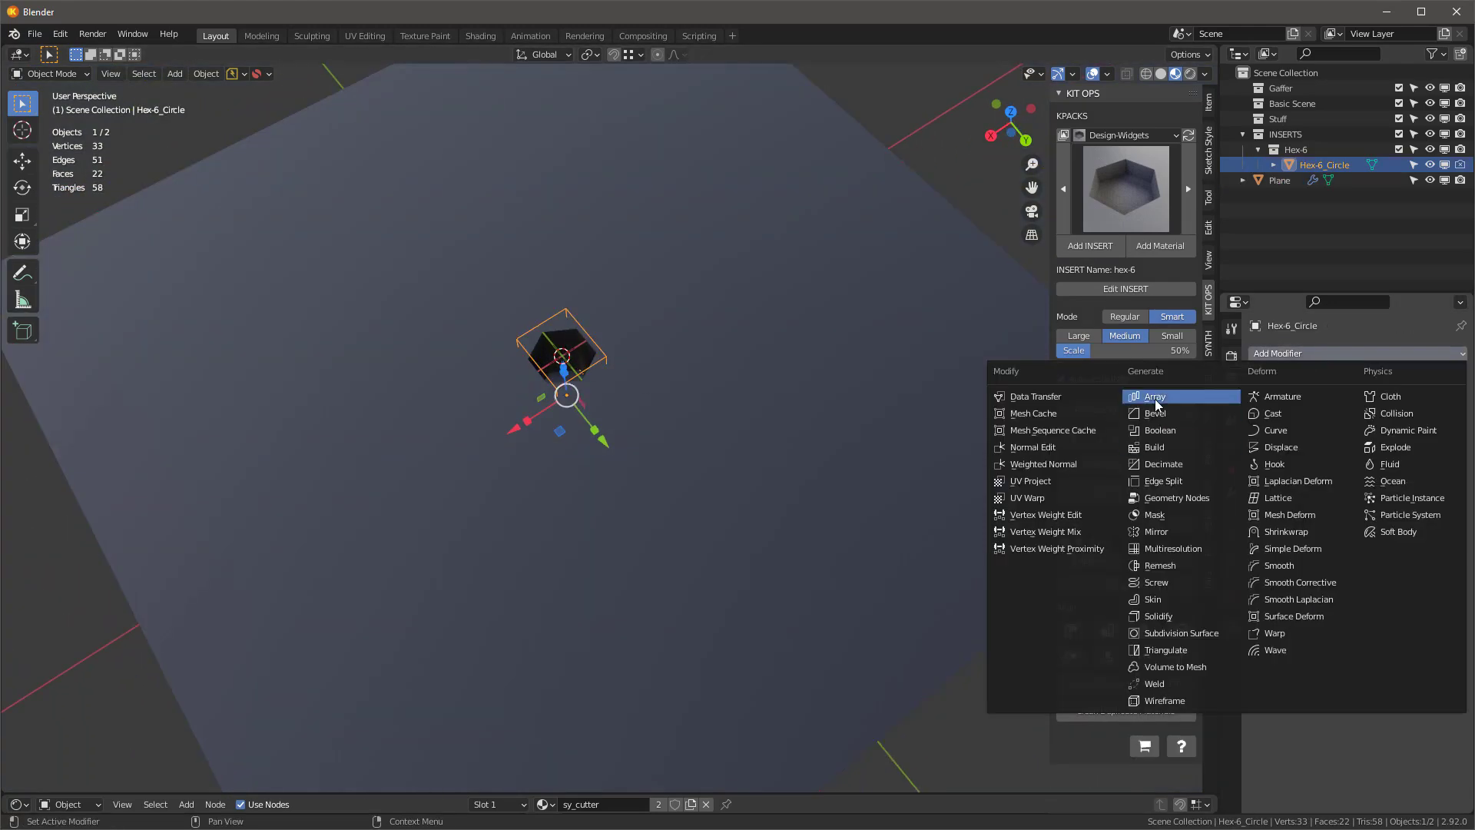
Step: Add an Array modifier making three spaced copies of the hex-6 cutter along X, and a Mirror modifier on the X axis
left_click(1155, 397)
left_click_drag(1376, 501, 1421, 502)
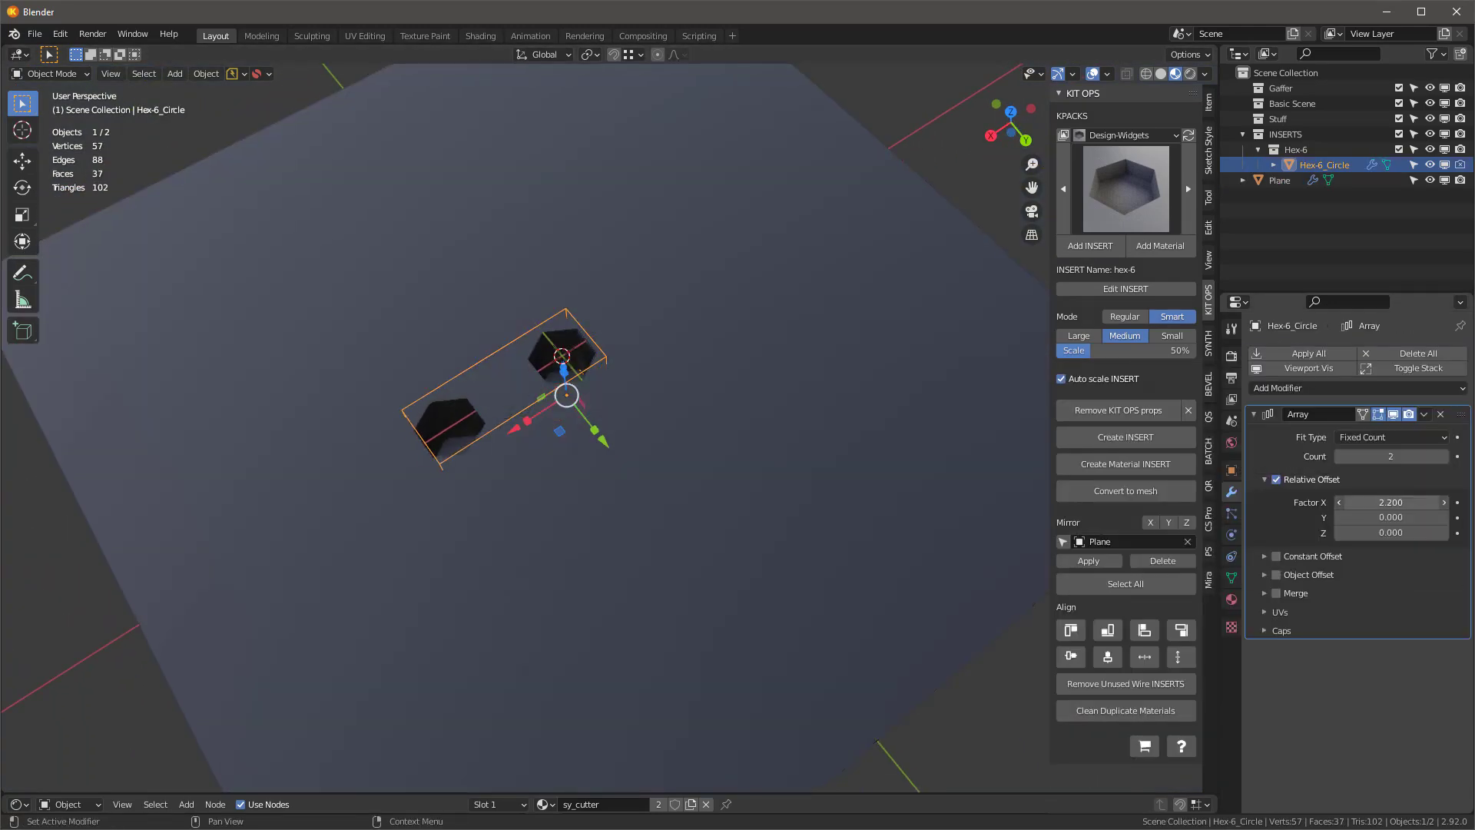
middle_click_drag(622, 388, 644, 382)
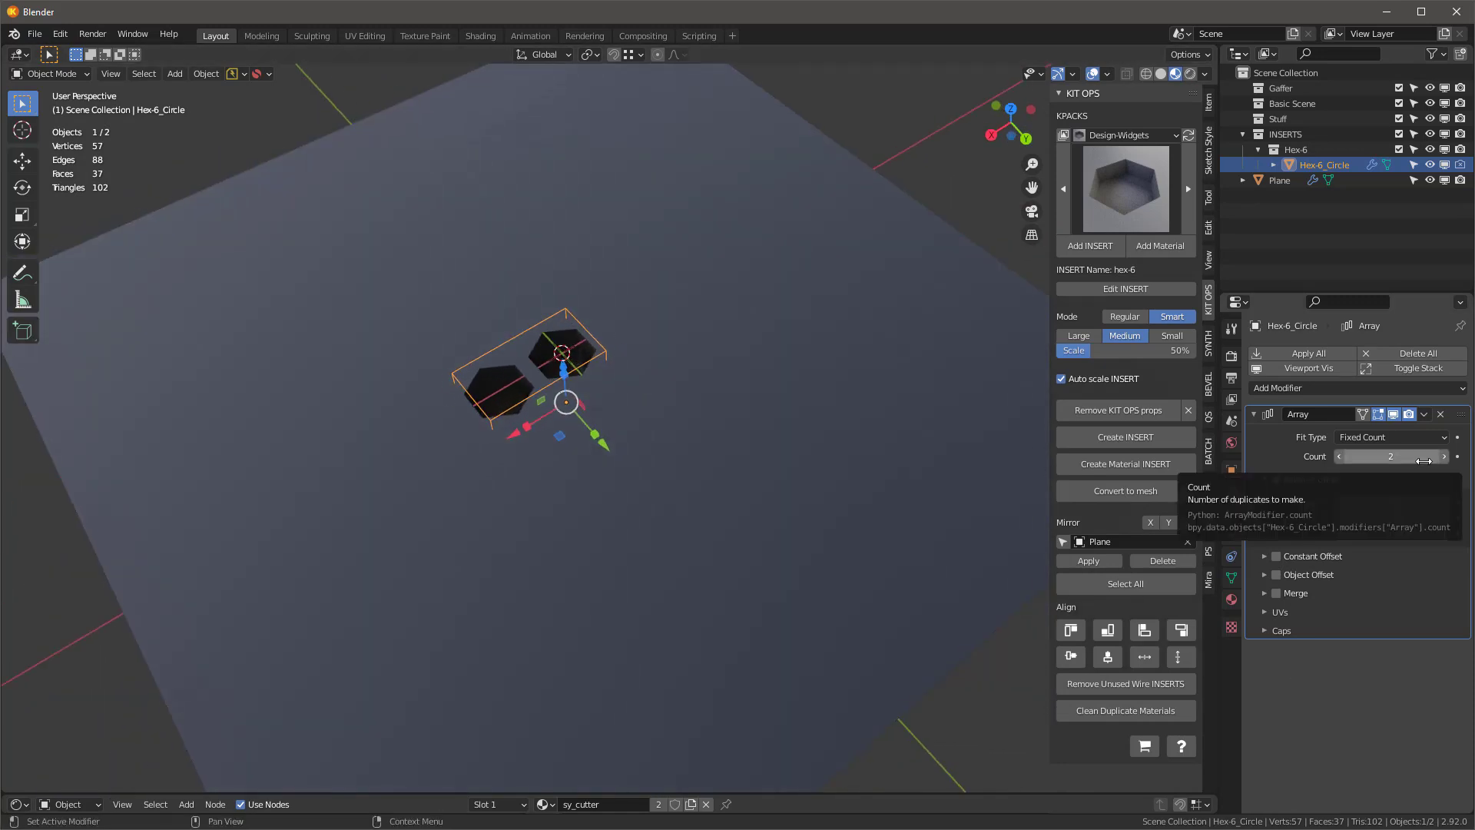
left_click(1276, 387)
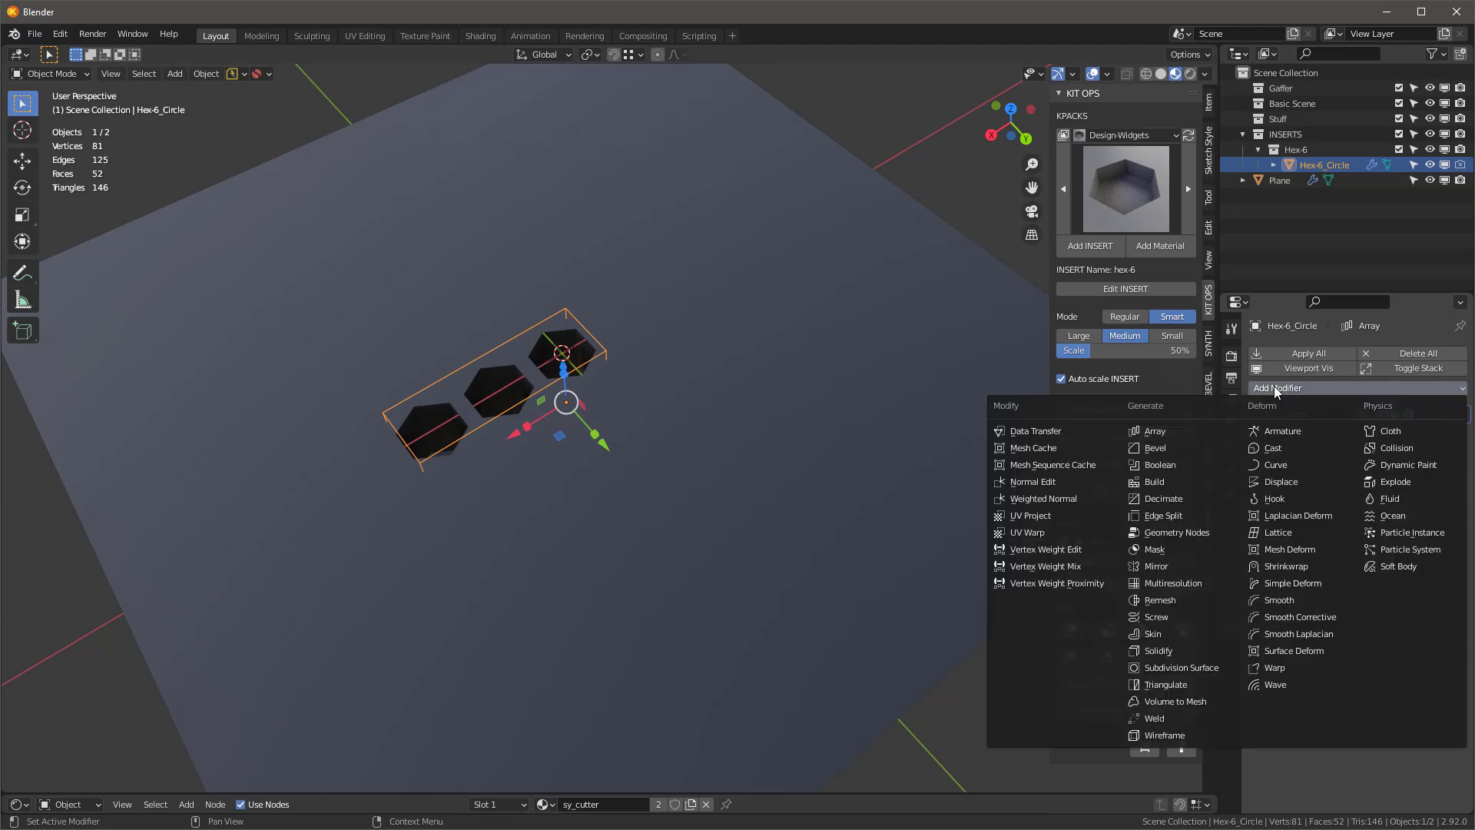
left_click(1156, 557)
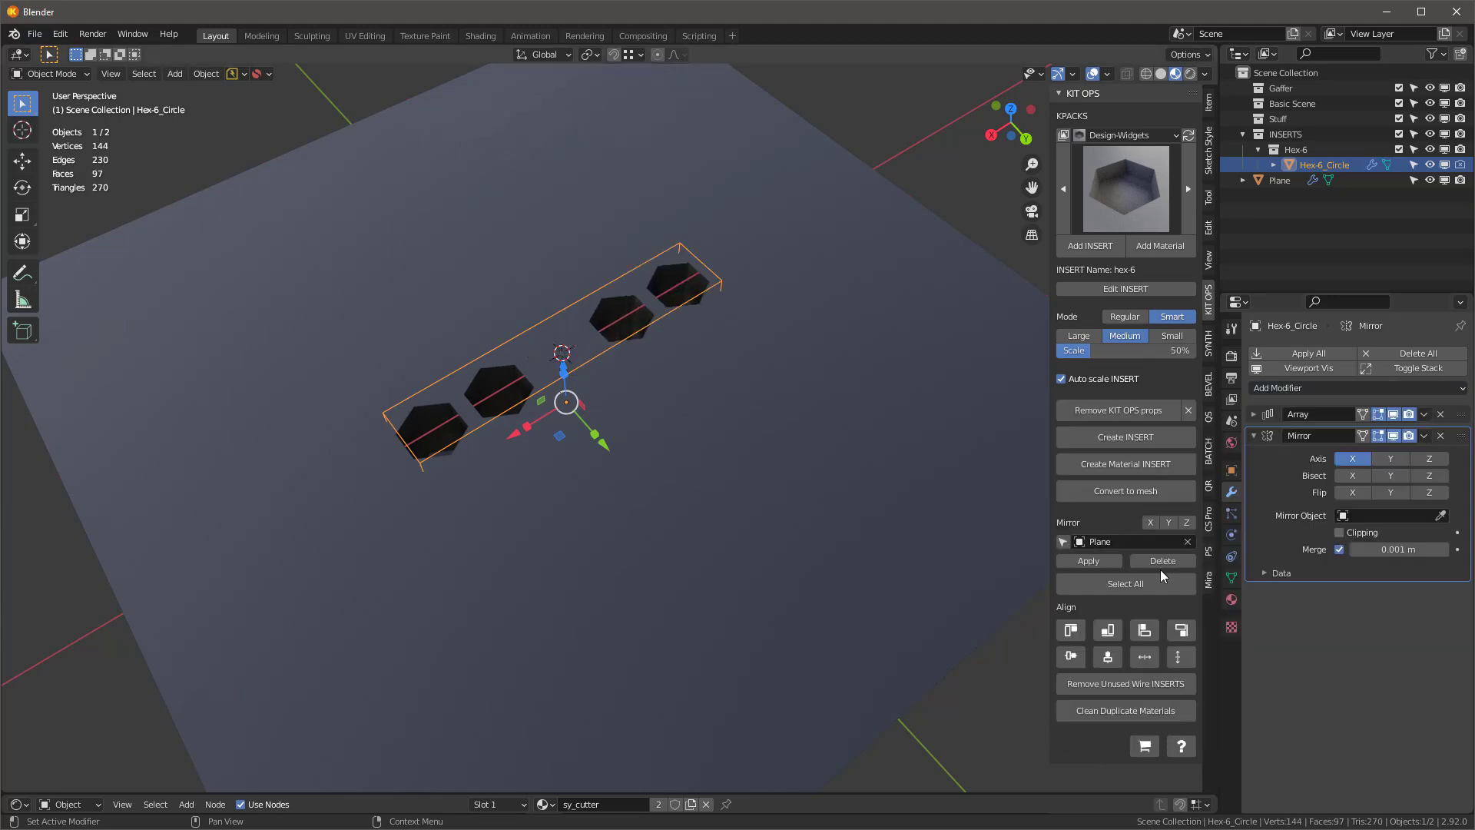
Step: Duplicate the hex-6 cutter's Array modifier below the Mirror, with relative offset factors X 0 and Y 1.270
left_click(1256, 436)
key("shift+d")
left_click(1254, 459)
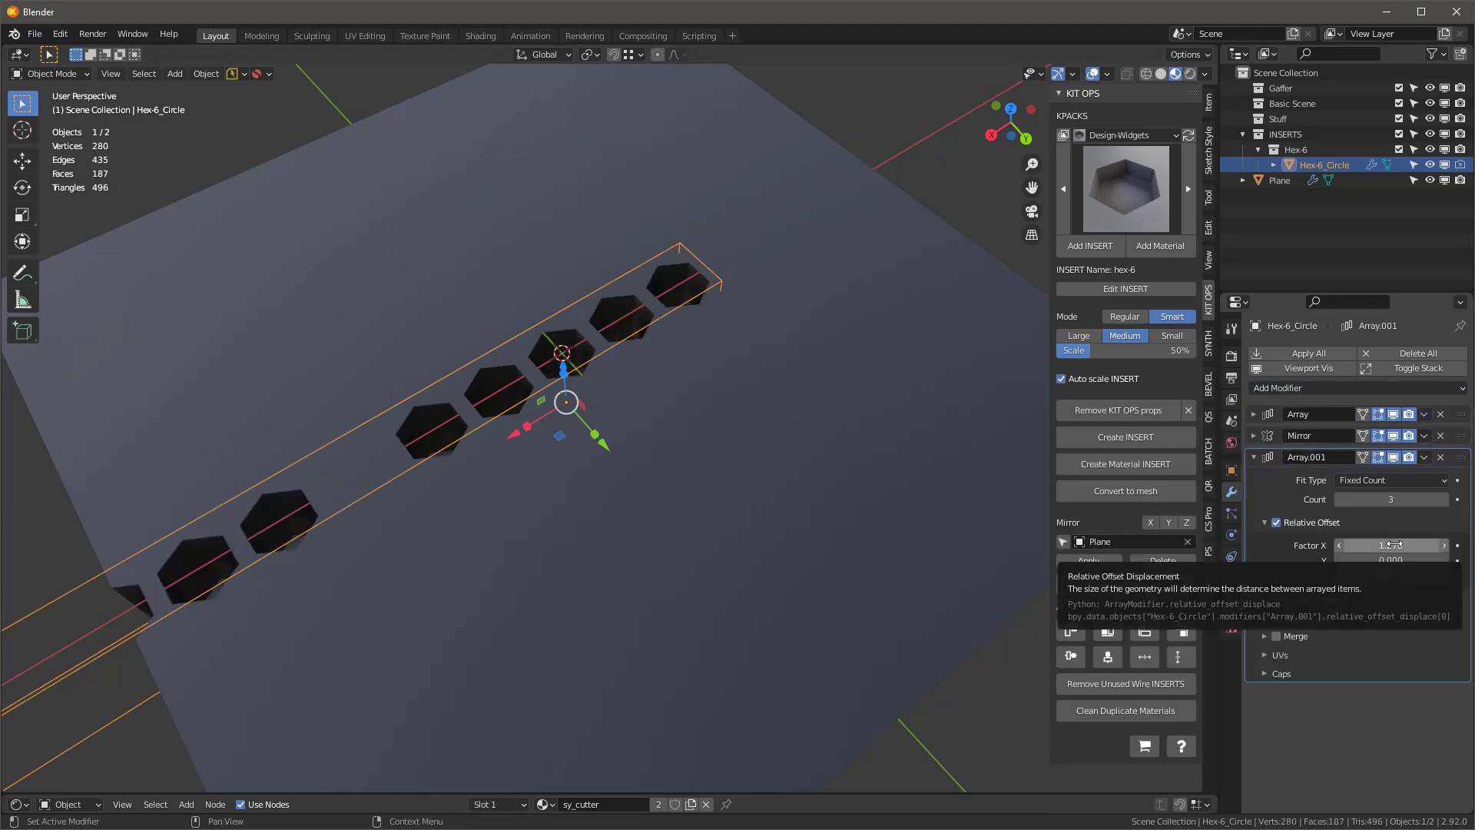
key("ctrl+c")
key("ctrl+v")
left_click(1390, 547)
type("0")
key("Return")
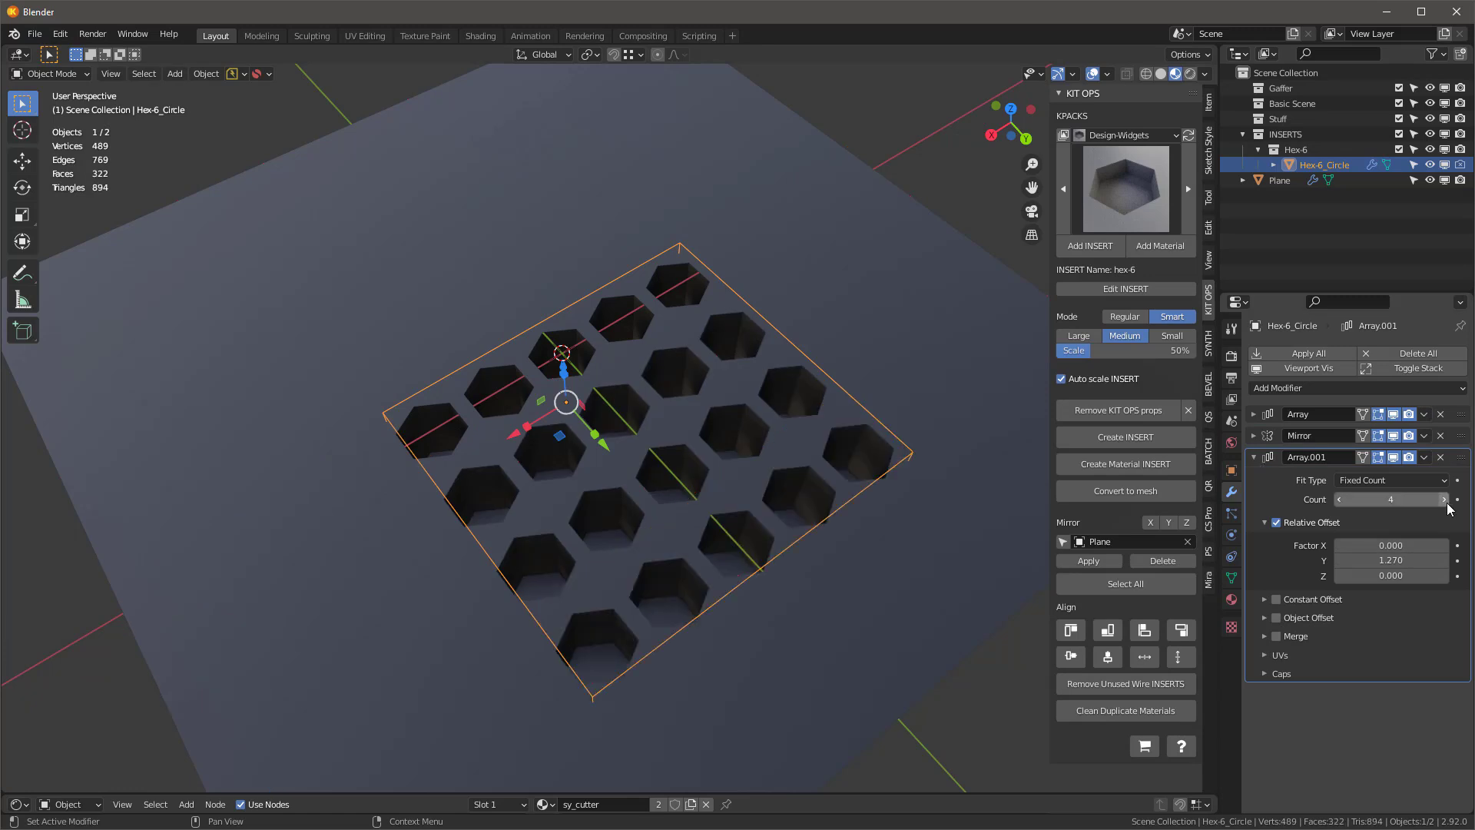
Step: Set the second Array's count to 2 and its X offset factor to 0.110, checking the stagger in top wireframe view
left_click(1339, 499)
left_click(1339, 499)
mouse_move(1390, 545)
left_mouse_down()
mouse_move(1422, 545)
mouse_move(1396, 545)
left_mouse_up()
mouse_move(667, 453)
middle_mouse_down()
mouse_move(636, 522)
mouse_move(606, 452)
middle_mouse_up()
key("KP_7")
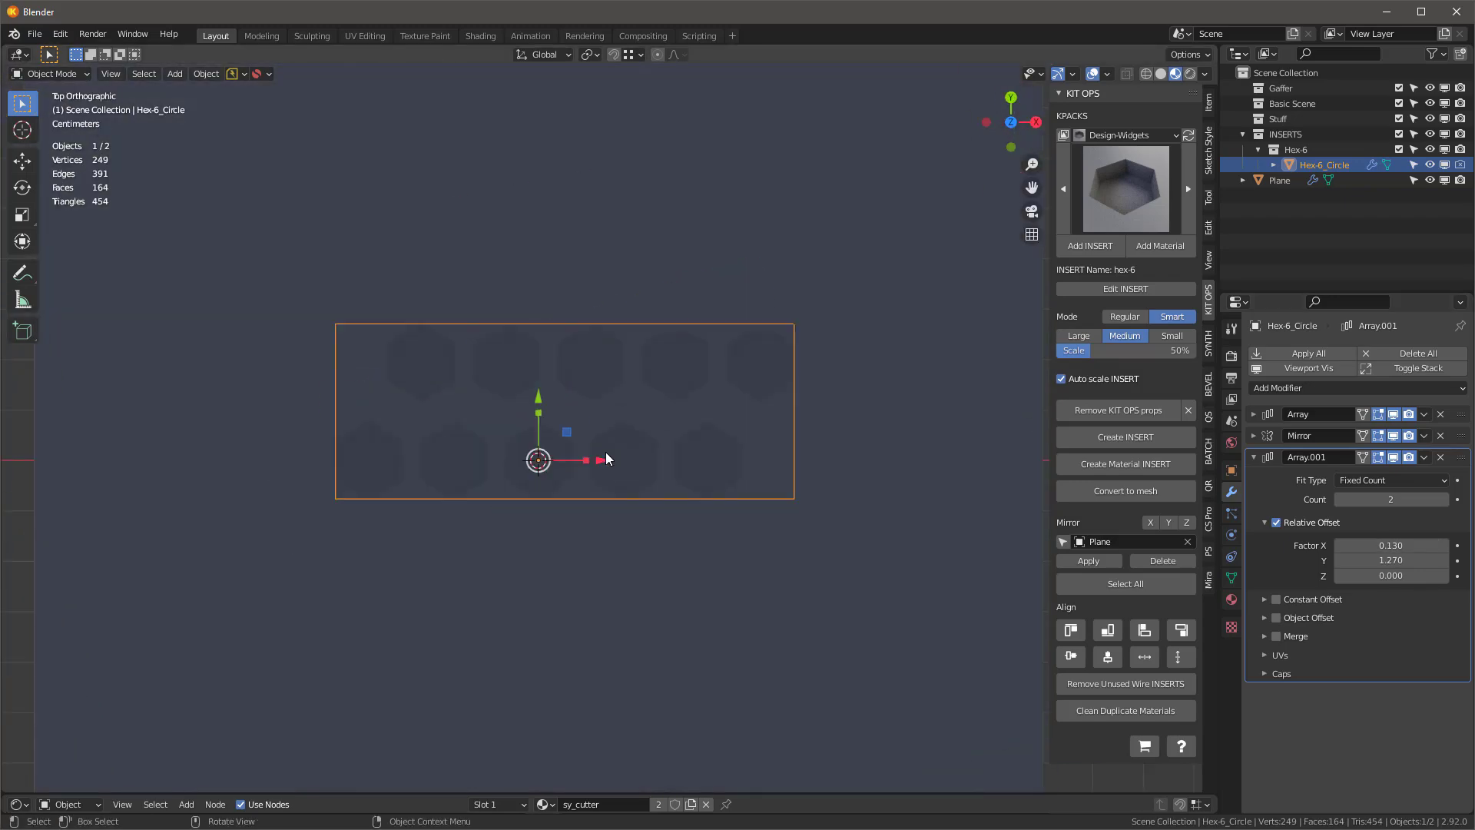
key("shift+z")
scroll(577, 380, "up", 3)
scroll(578, 385, "up", 3)
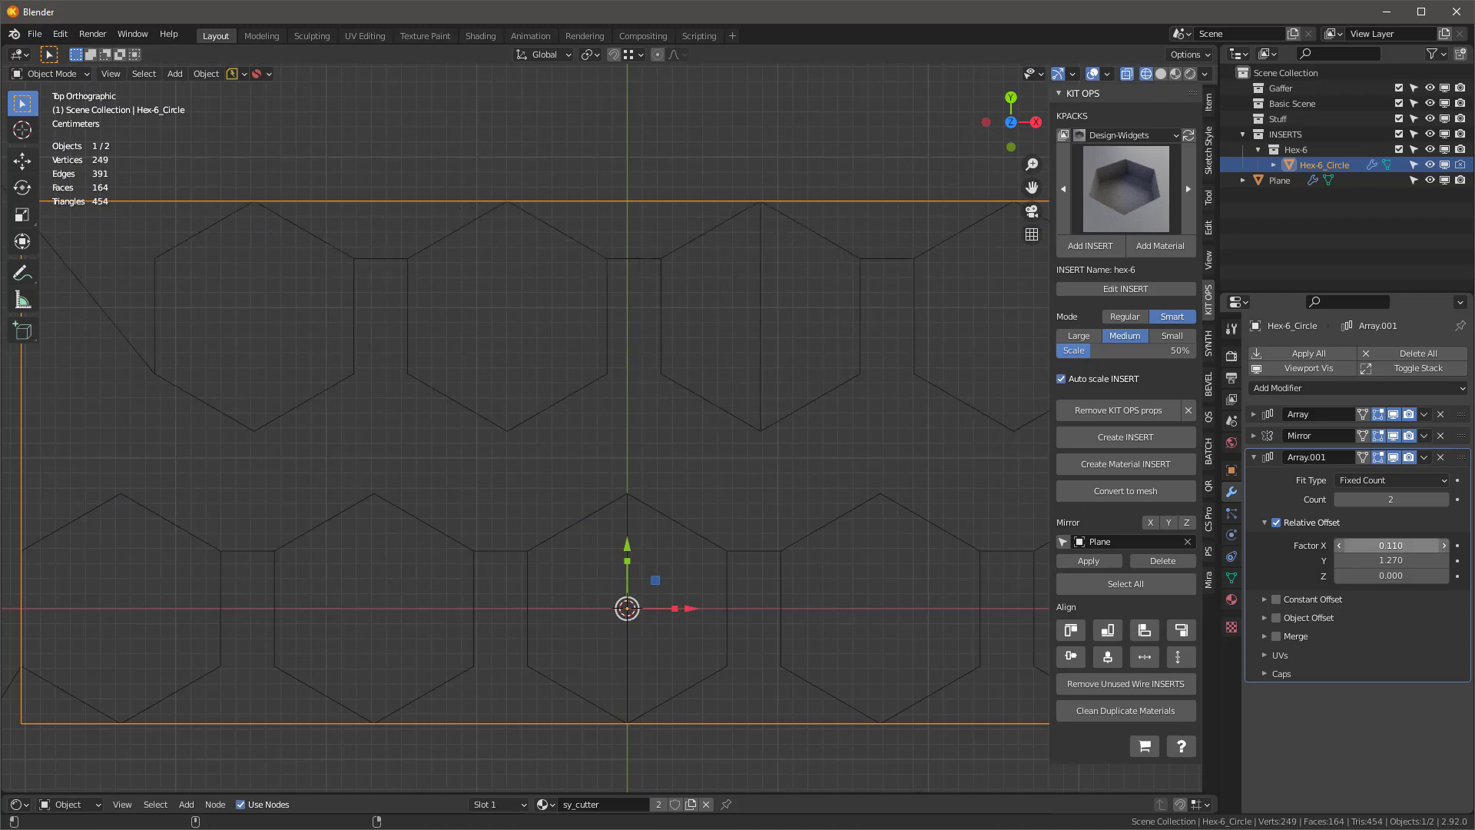
scroll(709, 421, "down", 5)
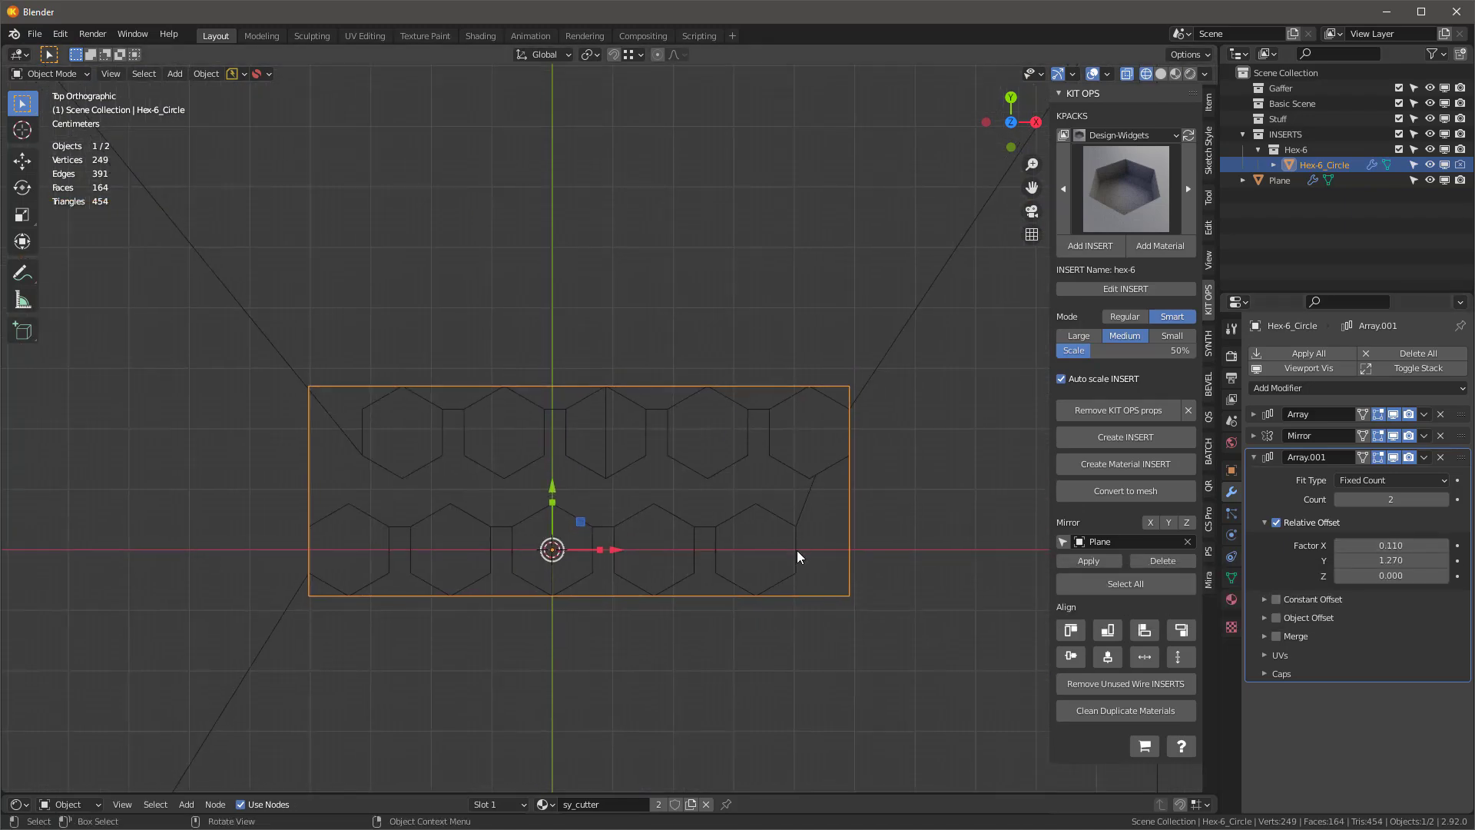
Step: Tighten the row spacing by setting the second Array's offset factors to X 0.100 and Y 0.950
left_click(1255, 415)
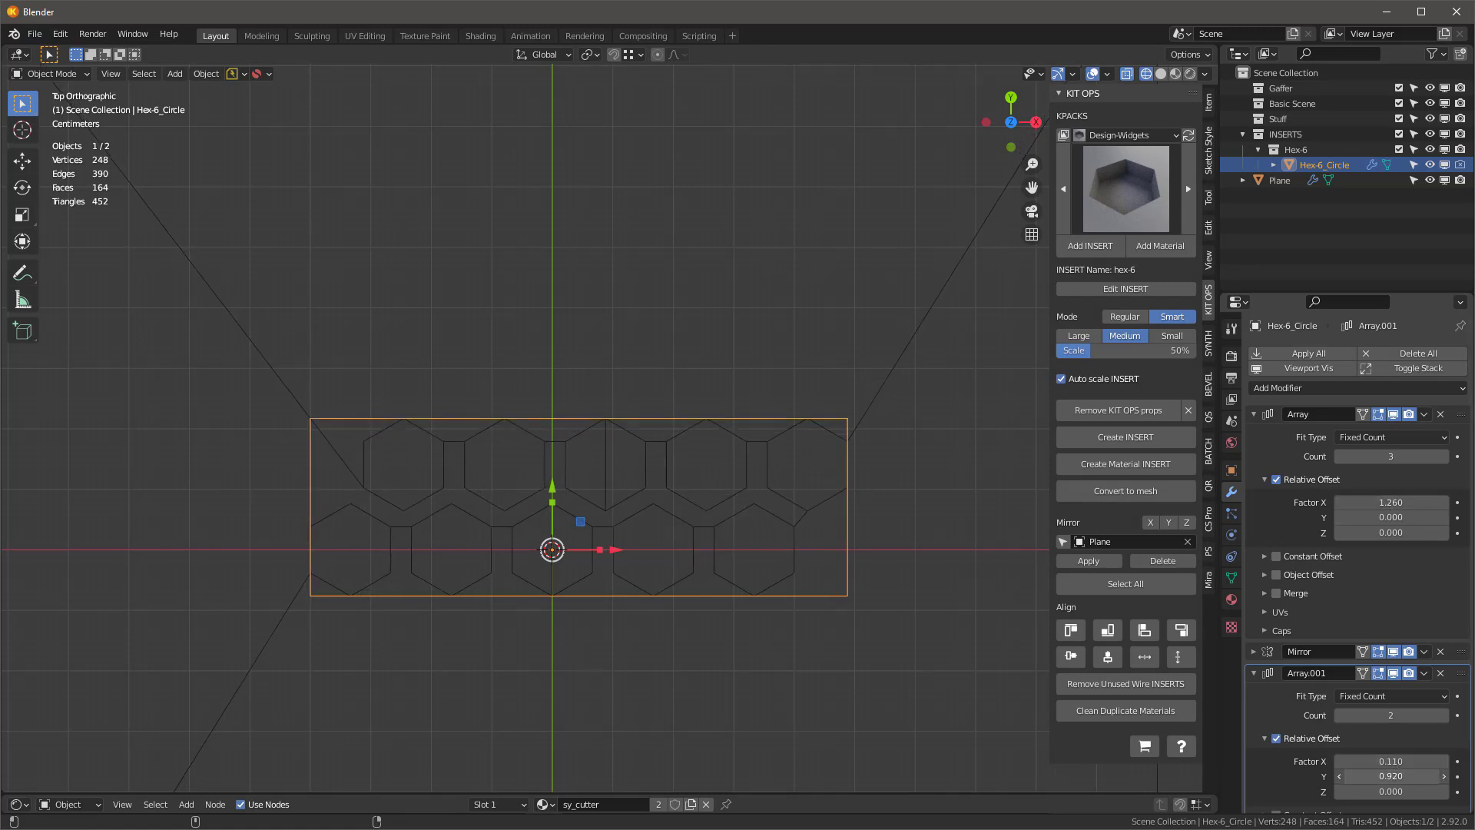
left_click(1444, 762)
left_click(1397, 760)
scroll(550, 320, "down", 2)
scroll(576, 311, "up", 2)
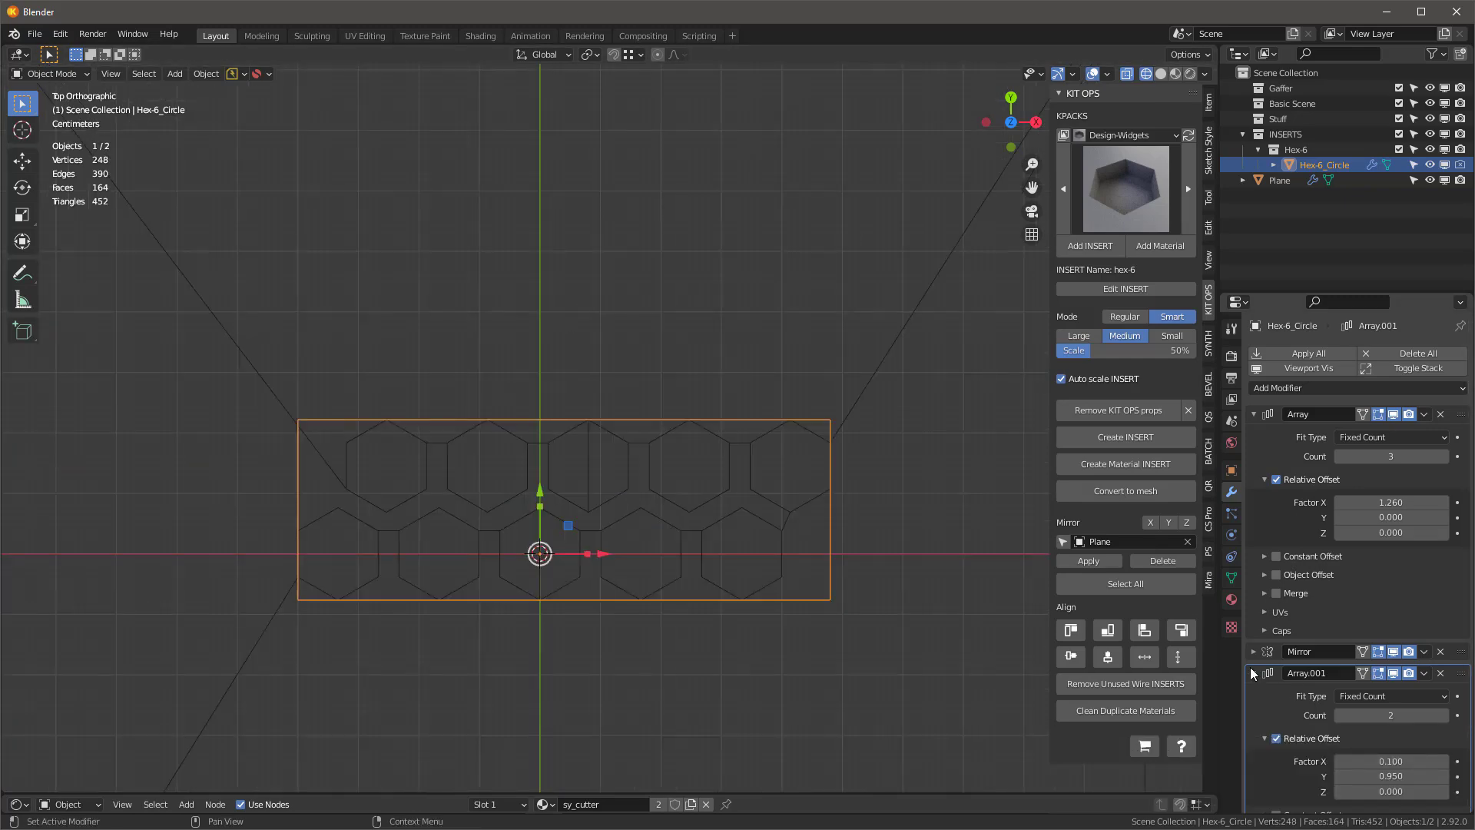
Step: Duplicate the second Array modifier with a count of 2 to double the staggered rows into a four-row honeycomb
middle_click_drag(853, 570, 709, 481)
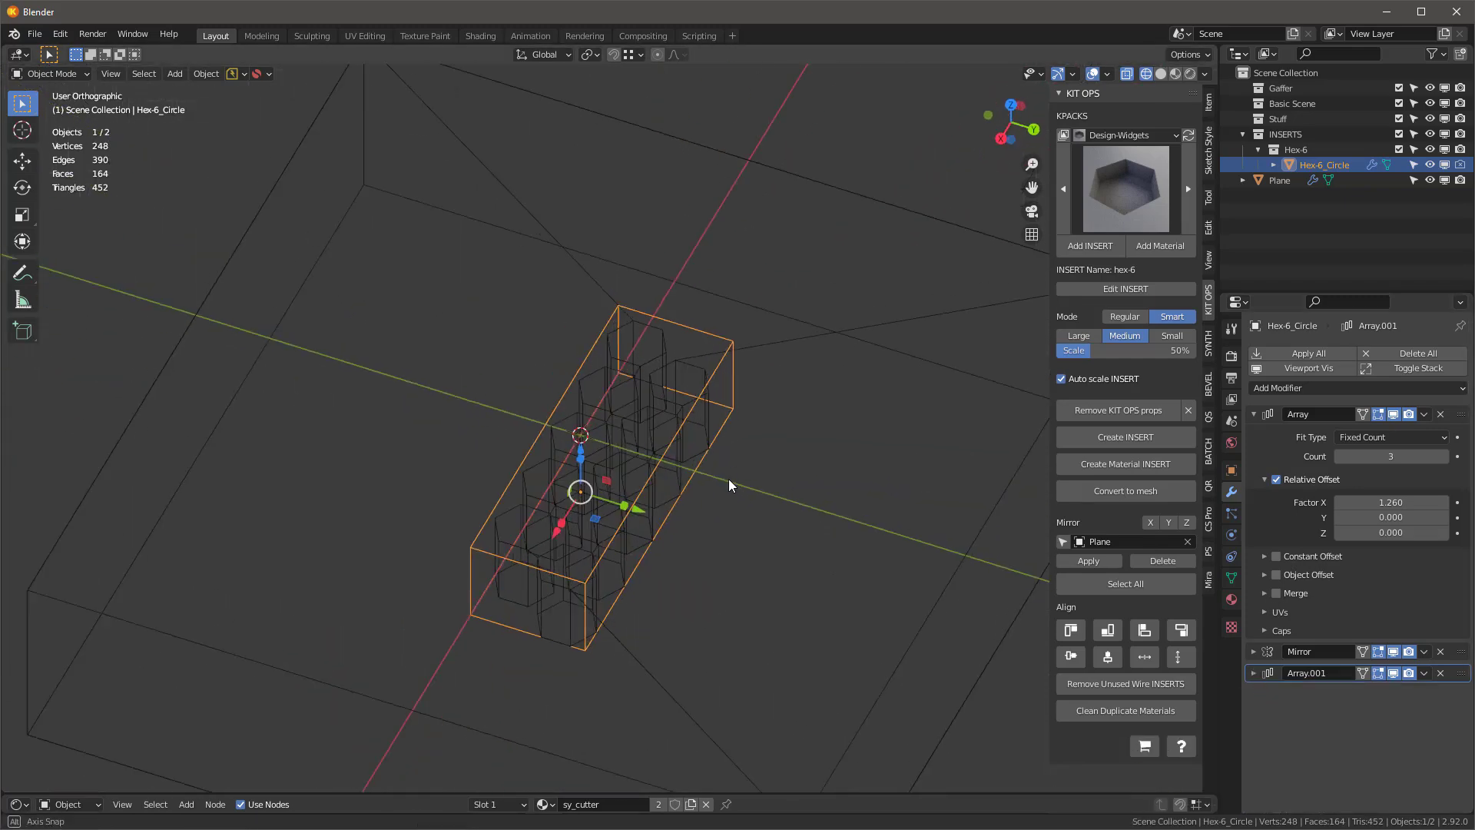
left_click(1254, 673)
left_click(1254, 673)
left_click(1254, 413)
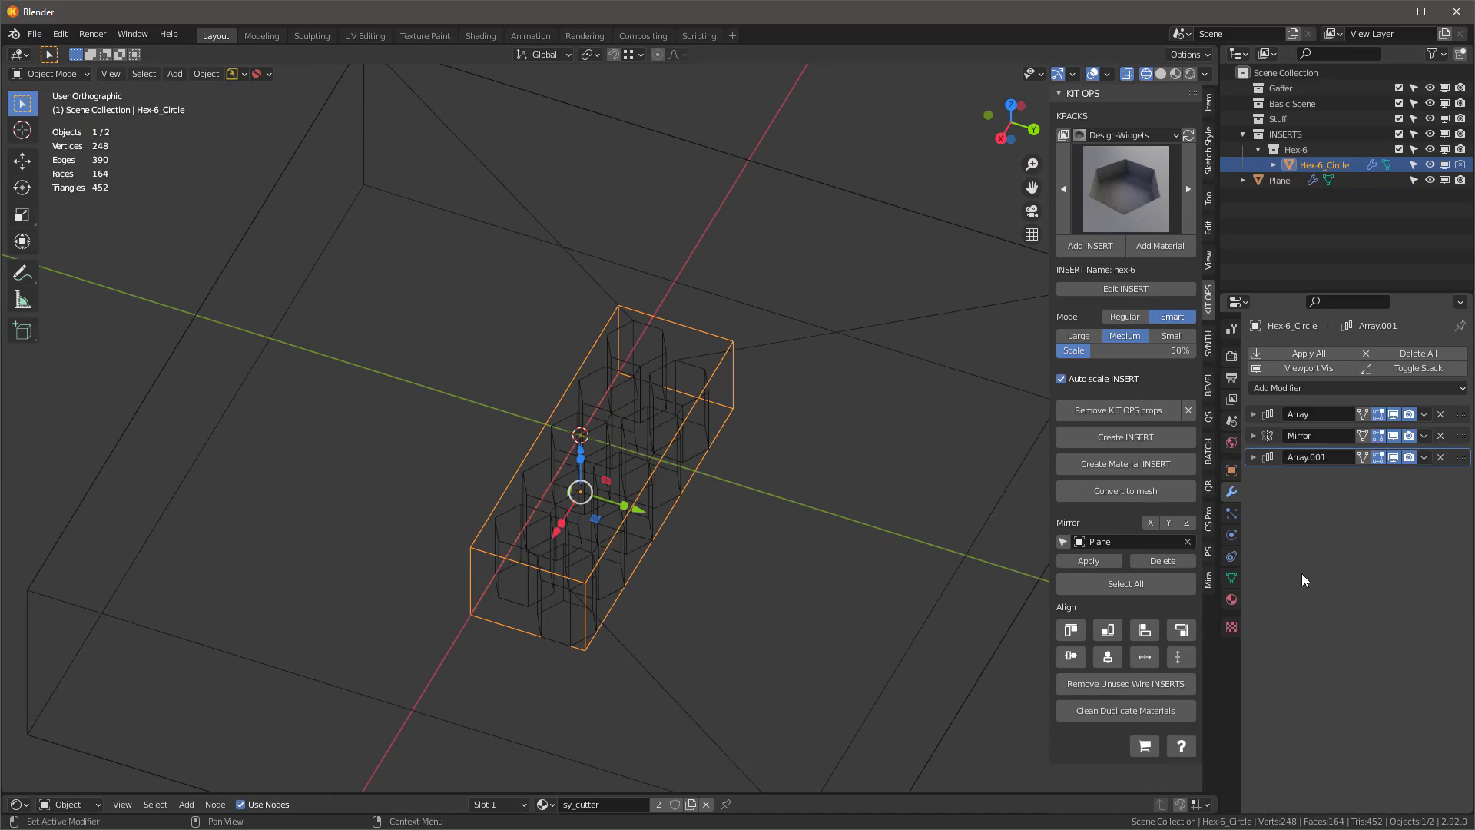
left_click(1424, 457)
left_click(1254, 479)
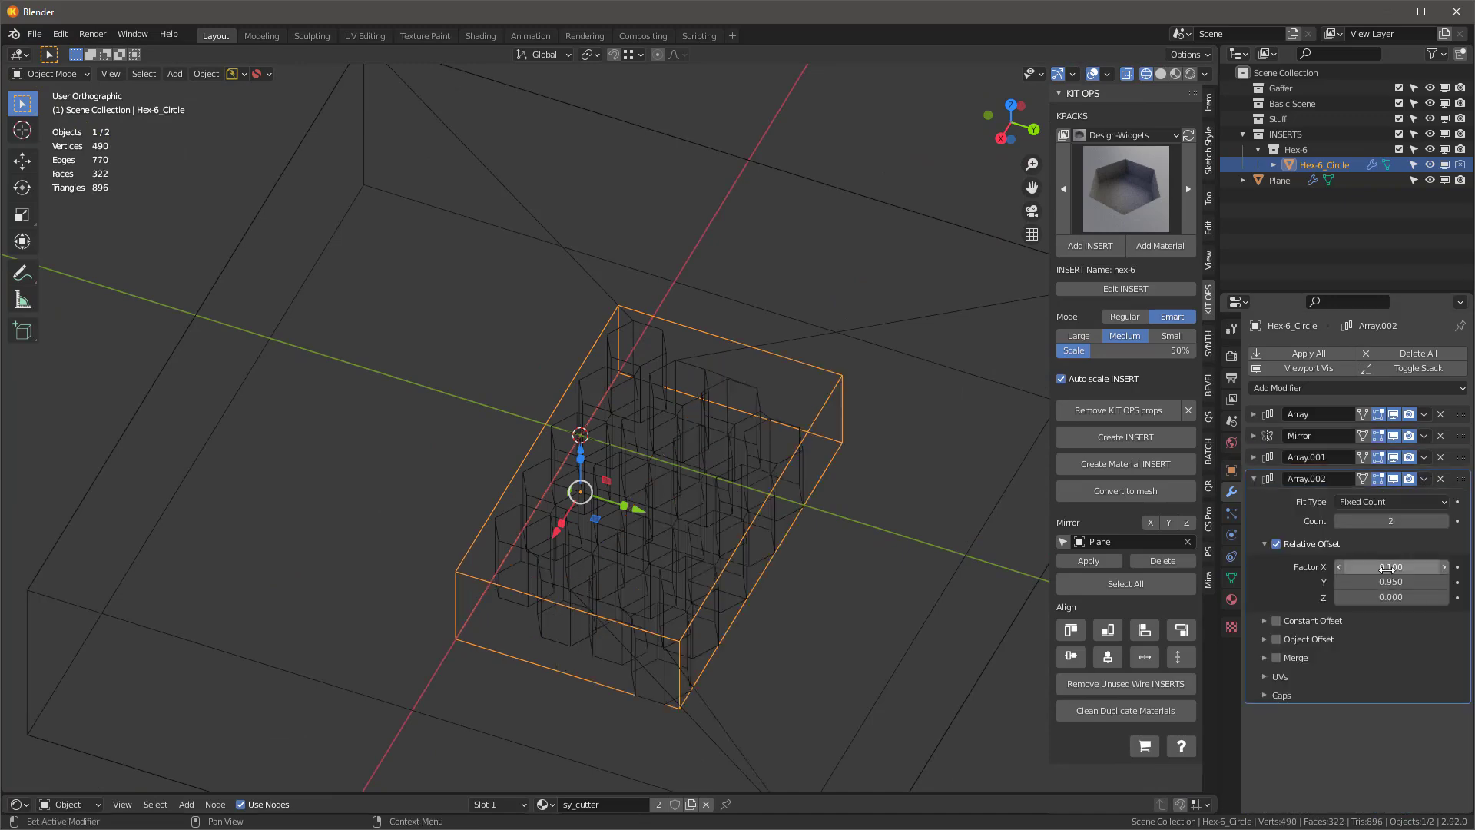
Step: Return to solid shading and convert the slab to mesh, baking in the honeycomb cut
mouse_move(433, 474)
middle_mouse_down()
mouse_move(657, 575)
mouse_move(667, 437)
mouse_move(741, 468)
mouse_move(569, 570)
mouse_move(700, 570)
mouse_move(797, 445)
mouse_move(788, 471)
mouse_move(820, 538)
mouse_move(853, 531)
middle_mouse_up()
key("shift+z")
key("Tab")
key("1")
left_click(1118, 491)
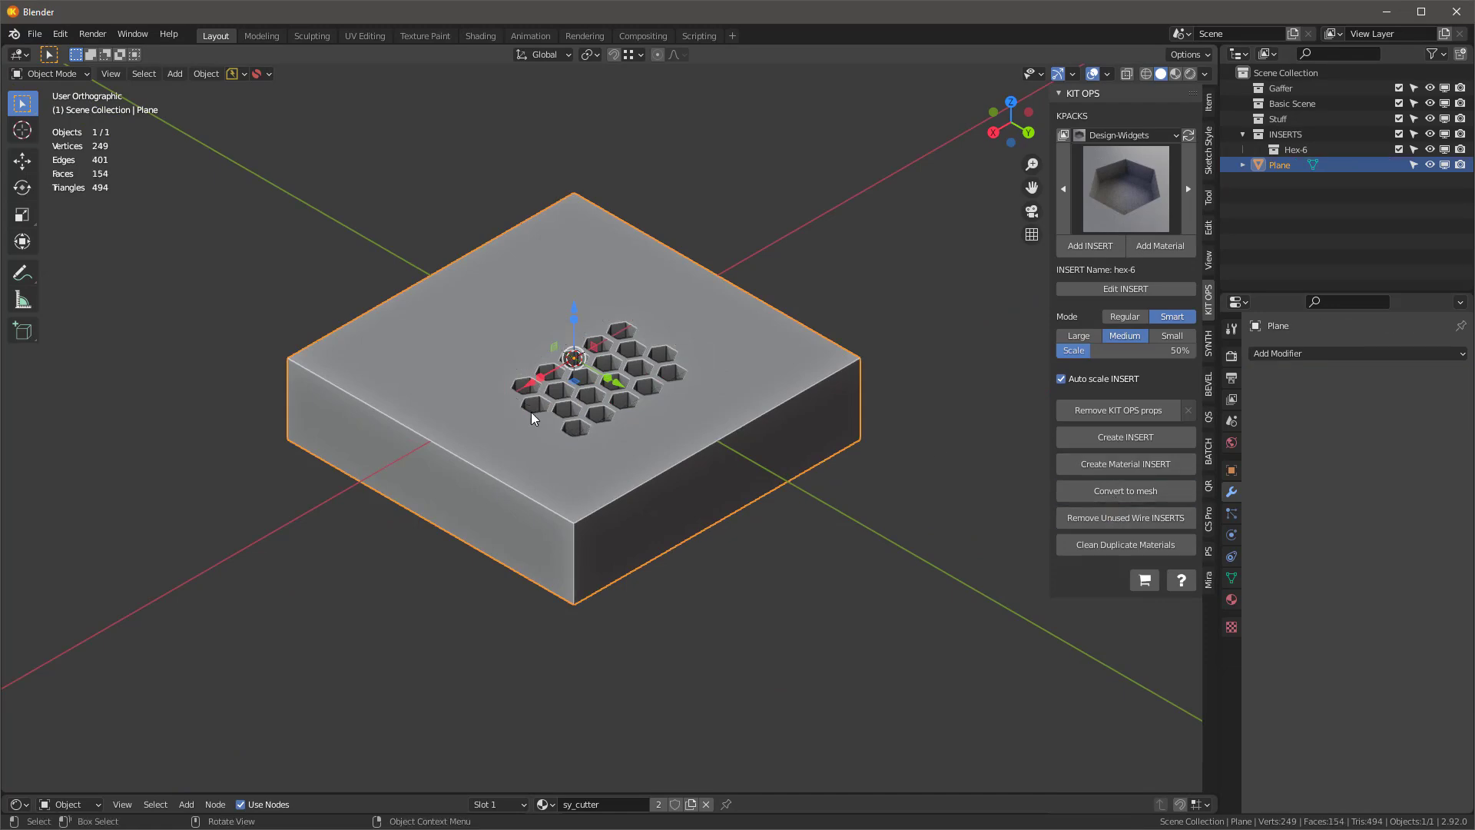
Step: In Edit Mode, delete the slab's outer faces so only the hexagonal pockets remain, and select the whole remaining mesh
middle_click_drag(532, 412, 676, 416)
key("Tab")
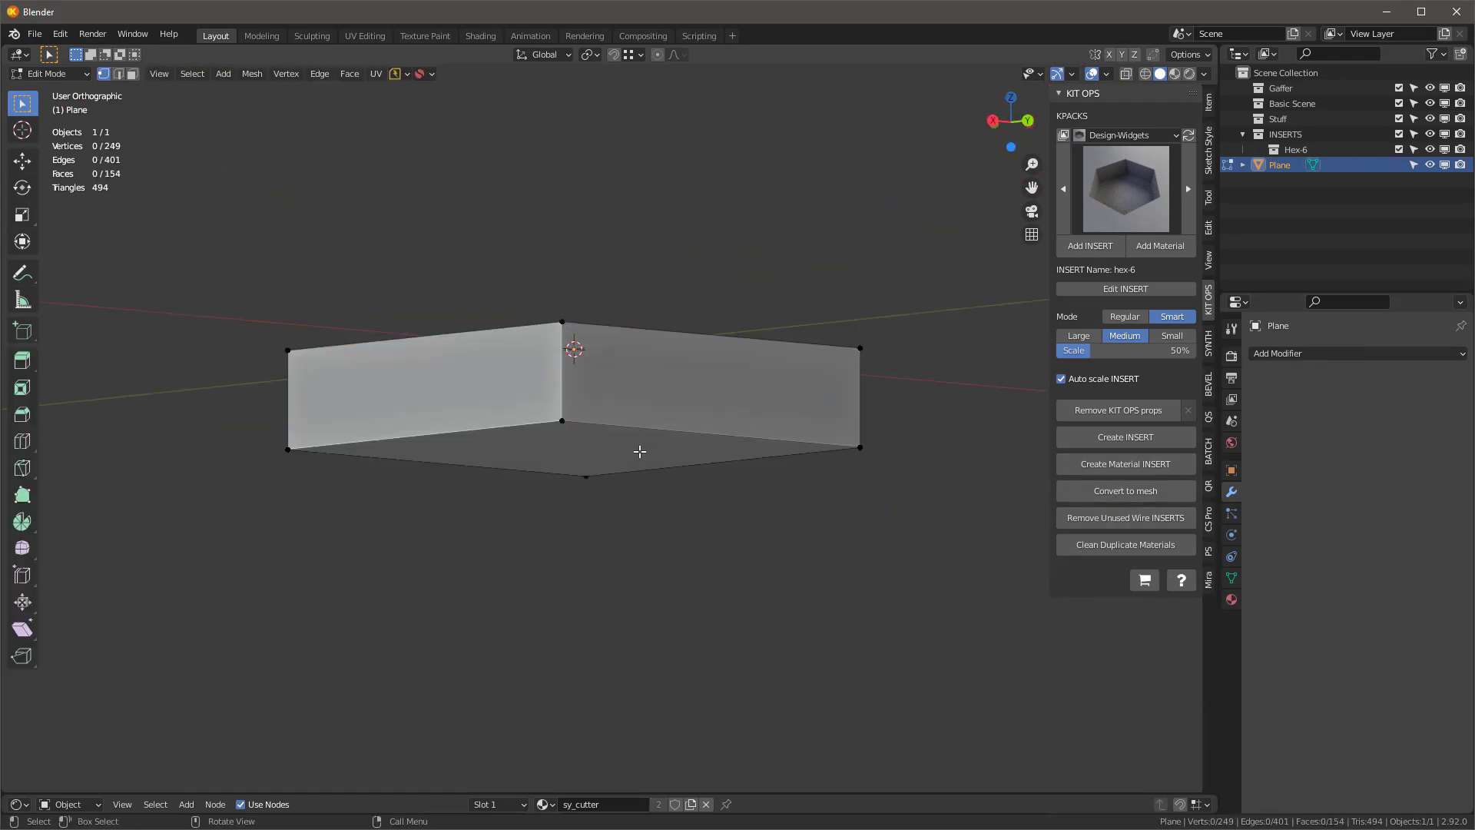
key("3")
left_click(639, 452)
key("ctrl+KP_Add")
middle_click_drag(667, 330, 688, 428)
key("x")
left_click(689, 428)
middle_click_drag(777, 458, 612, 464)
key("a")
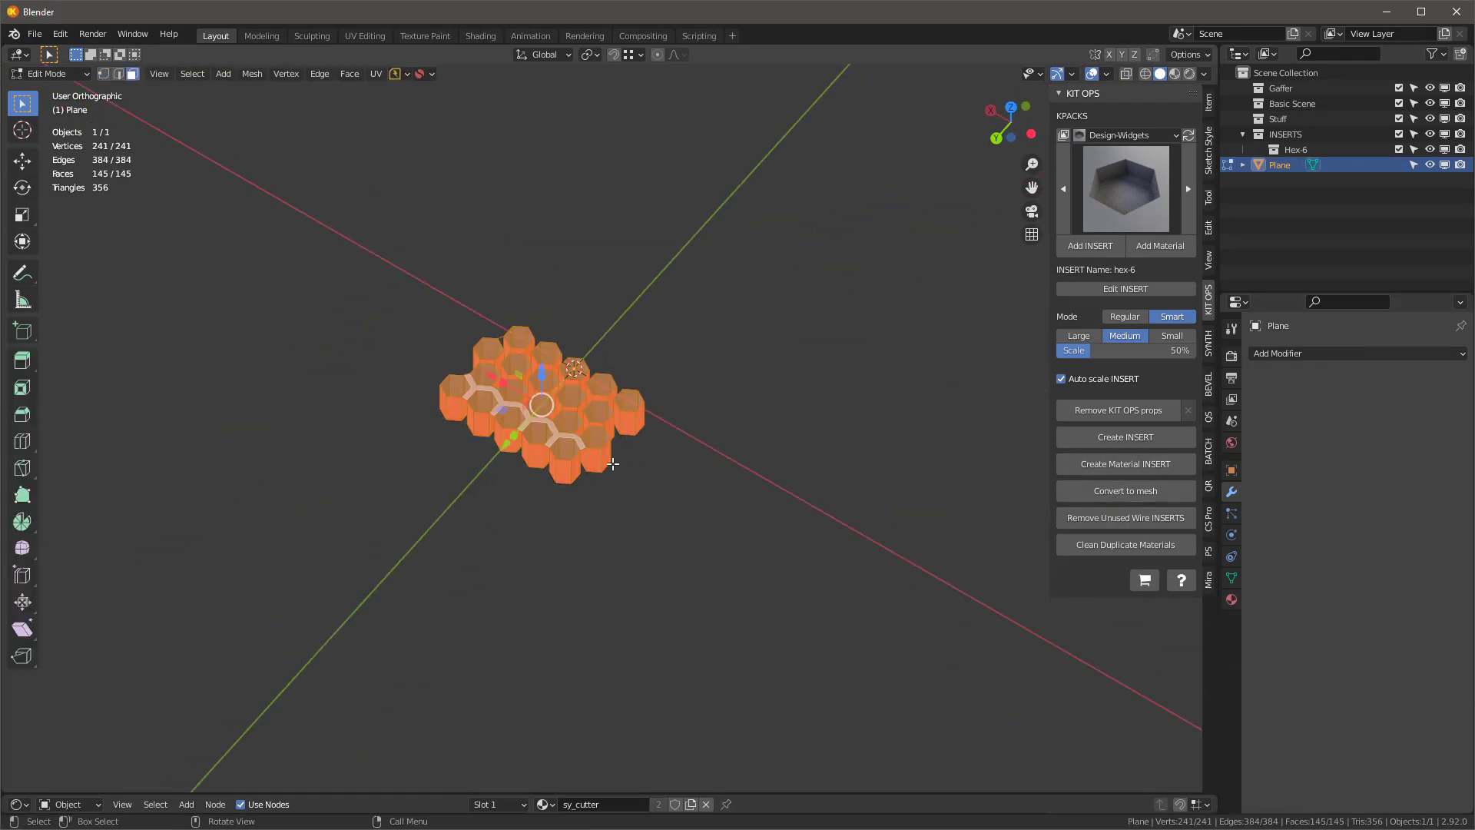
Step: Fill the open ends of the hexagonal pockets and scale them along Z to about 0.35 m tall
key("f")
scroll(500, 457, "up", 4)
middle_click_drag(500, 456, 600, 322, "alt")
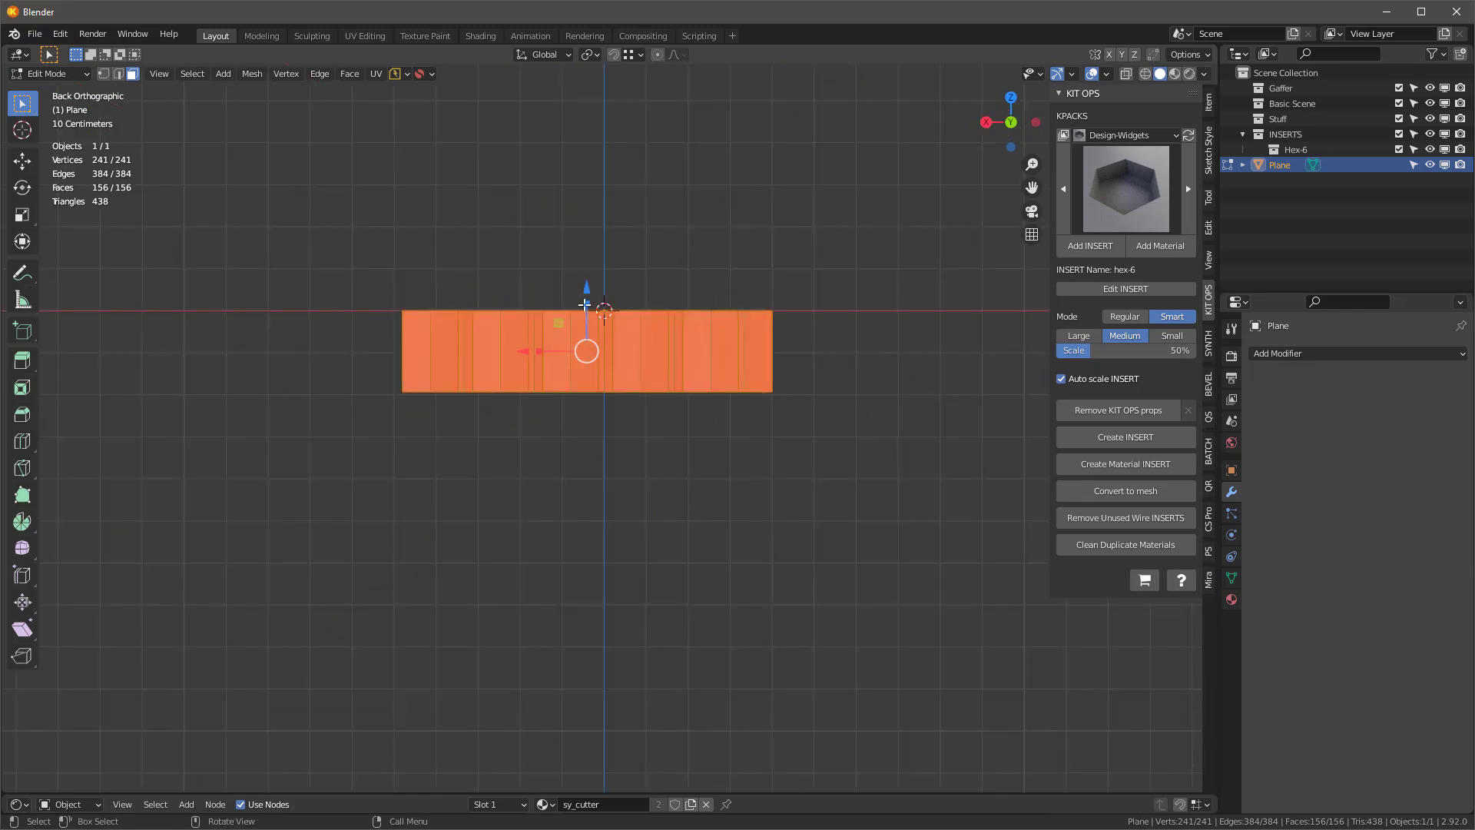
key("s")
key("z")
left_click(590, 303)
Step: Delete the unwanted faces at the ends of the hexagonal prisms and fill the openings with clean caps
middle_click_drag(589, 303, 352, 215)
left_click(536, 372)
left_click(519, 408)
left_click(565, 408)
key("x")
left_click(567, 409)
key("a")
key("f")
Step: Delete loose geometry from the hexagonal prisms and recalculate their normals to face outward
key("alt+a")
key("a")
left_click(252, 73)
mouse_move(329, 409)
left_click(406, 410)
key("a")
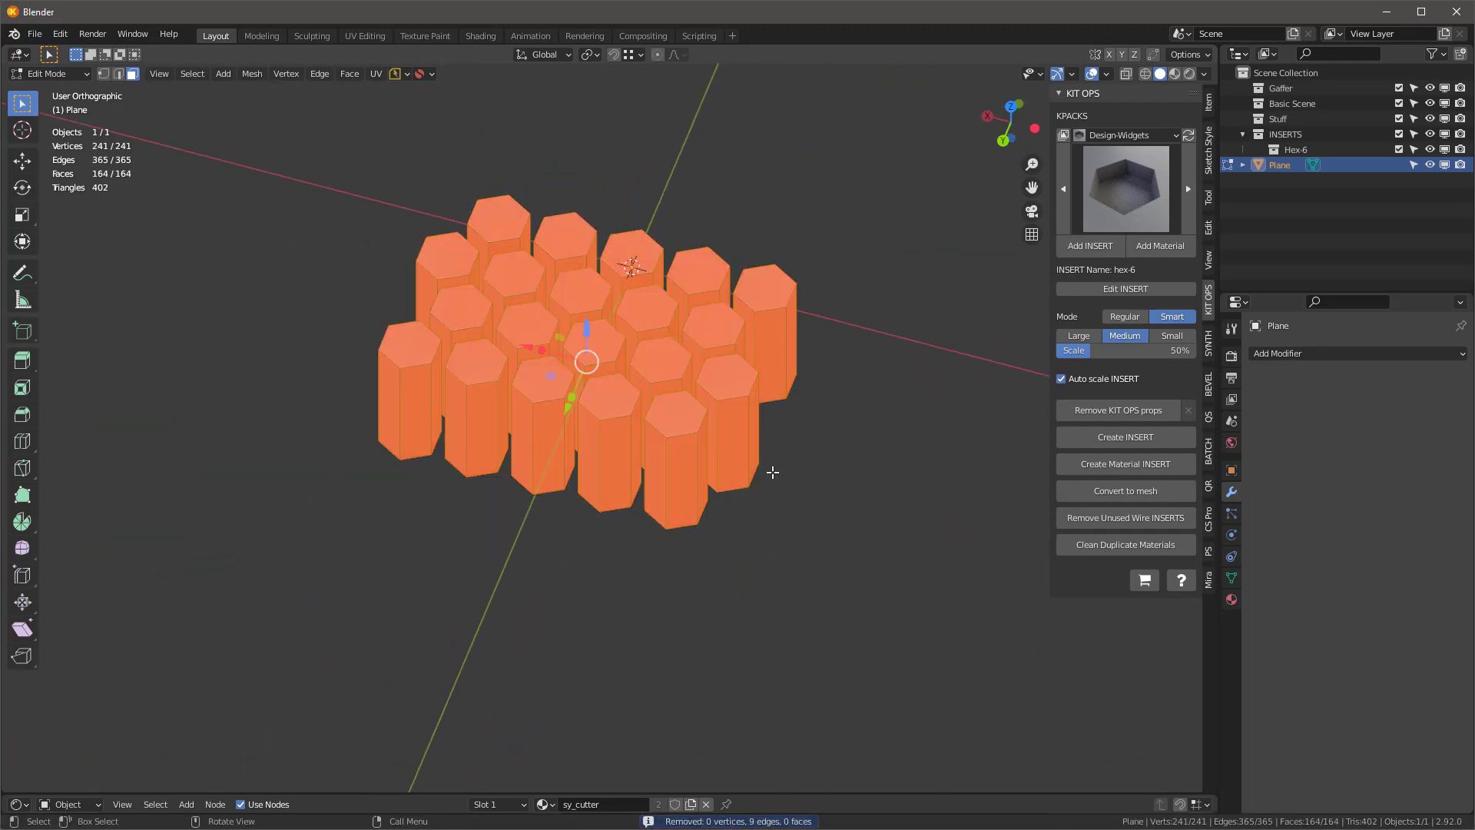
key("shift+n")
Step: Return to Object Mode and set the honeycomb object's origin to the center of its geometry
key("alt+a")
middle_click_drag(794, 499, 790, 414)
key("Tab")
key("alt+a")
key("ctrl+a")
left_click(805, 456)
key("shift+s")
left_click(714, 360)
key("shift+a")
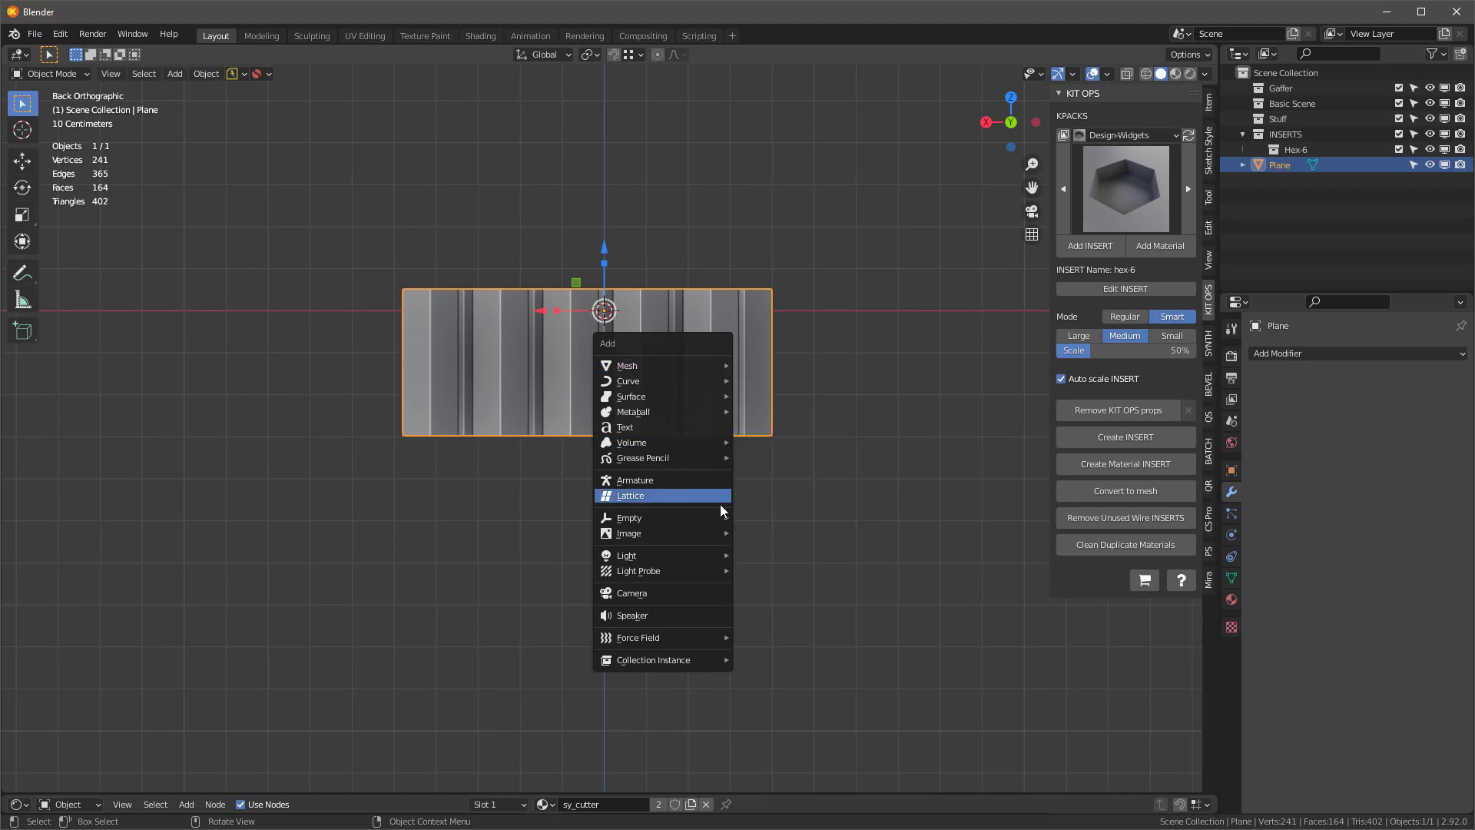
key("Escape")
key("shift+s")
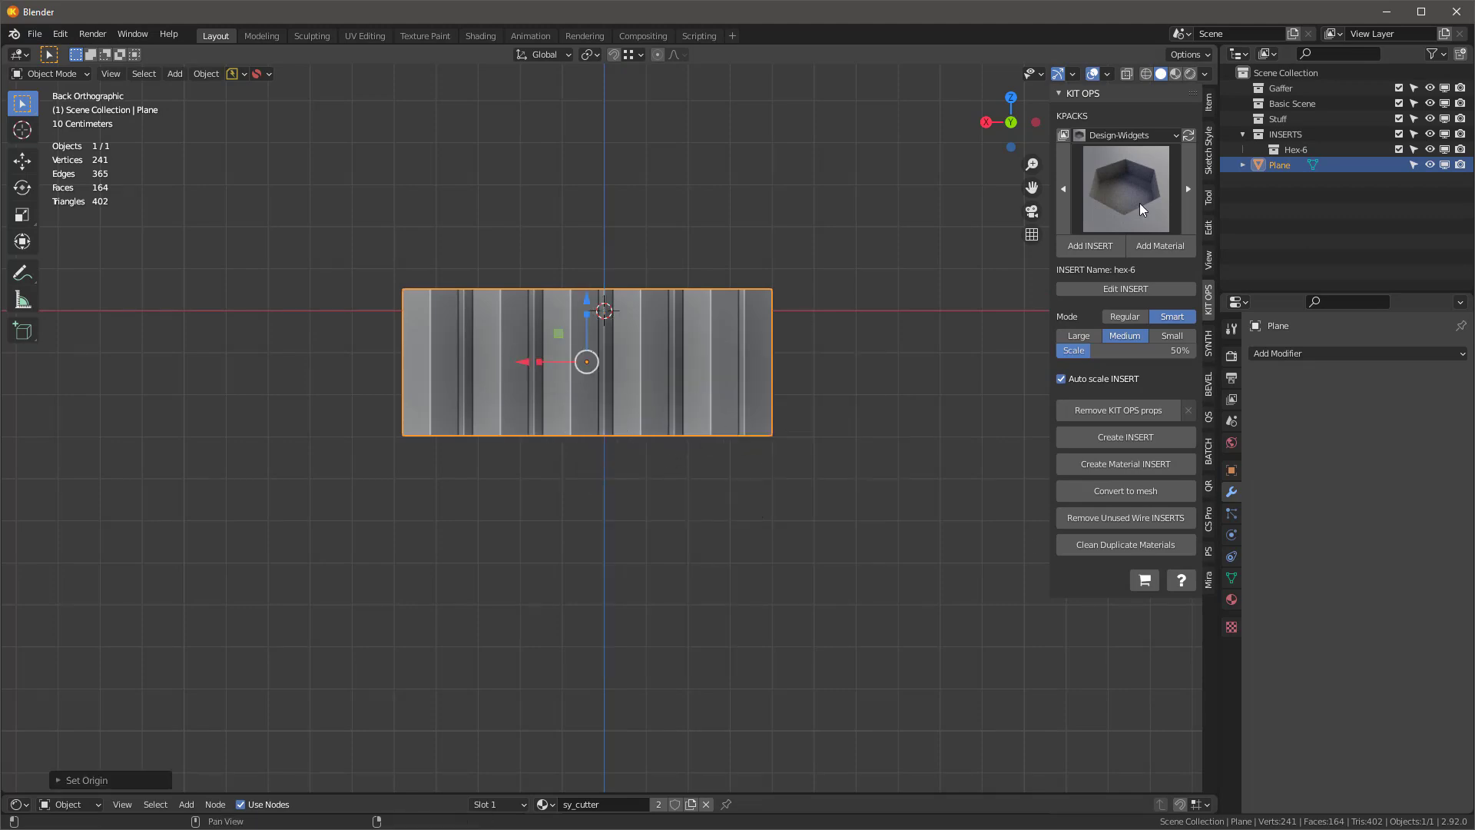
Step: Set the honeycomb object's X and Y location to 0 and apply all transforms
left_click(1207, 102)
left_click_drag(1099, 132, 1099, 146)
type("0")
key("Return")
key("ctrl+a")
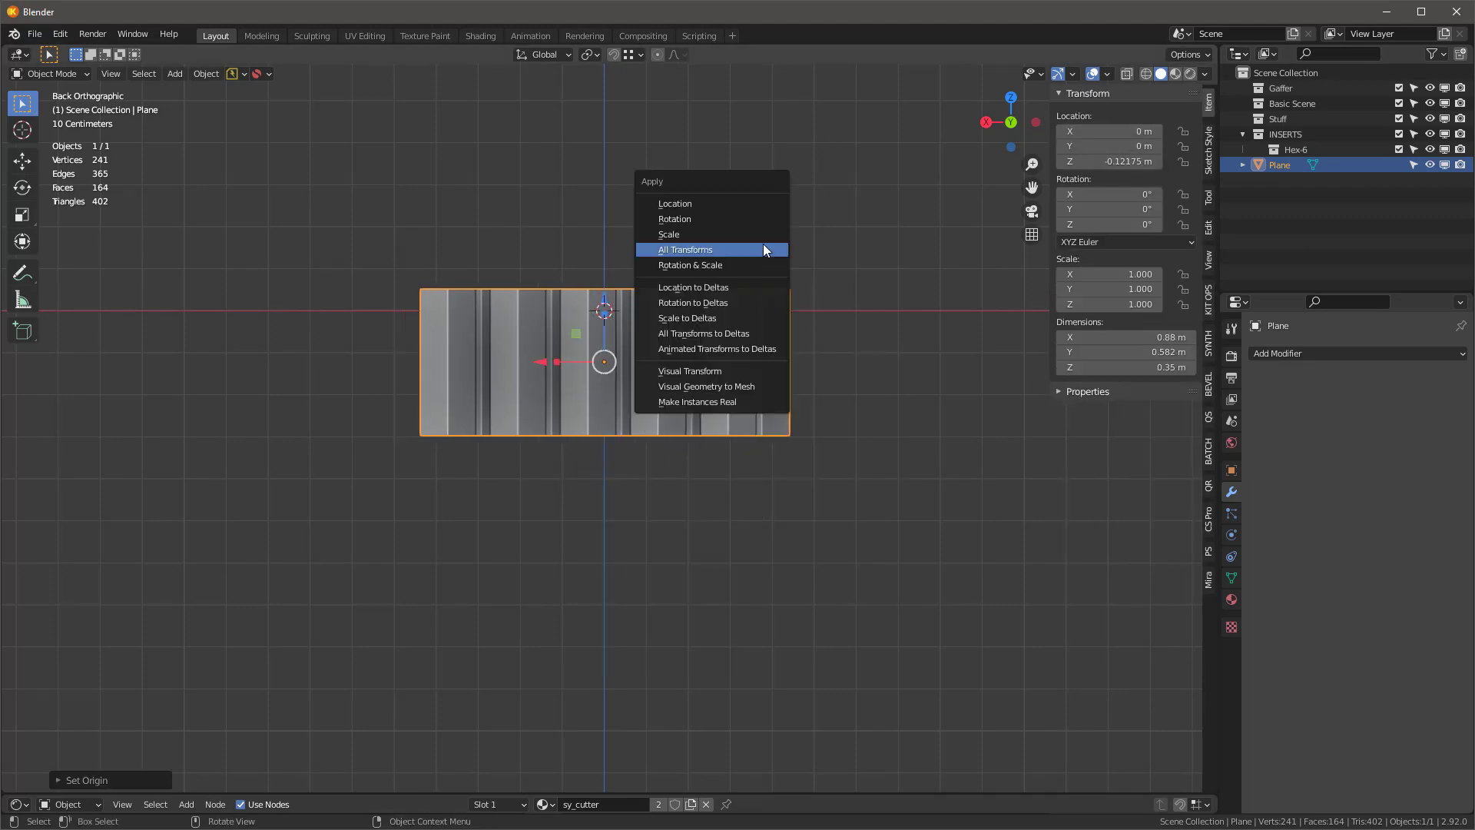
left_click(763, 243)
Step: PowerSave the scene as 2.9Startup10.blend instead of using the regular save dialog
mouse_move(763, 243)
middle_mouse_down()
mouse_move(814, 254)
mouse_move(756, 235)
middle_mouse_up()
key("ctrl+s")
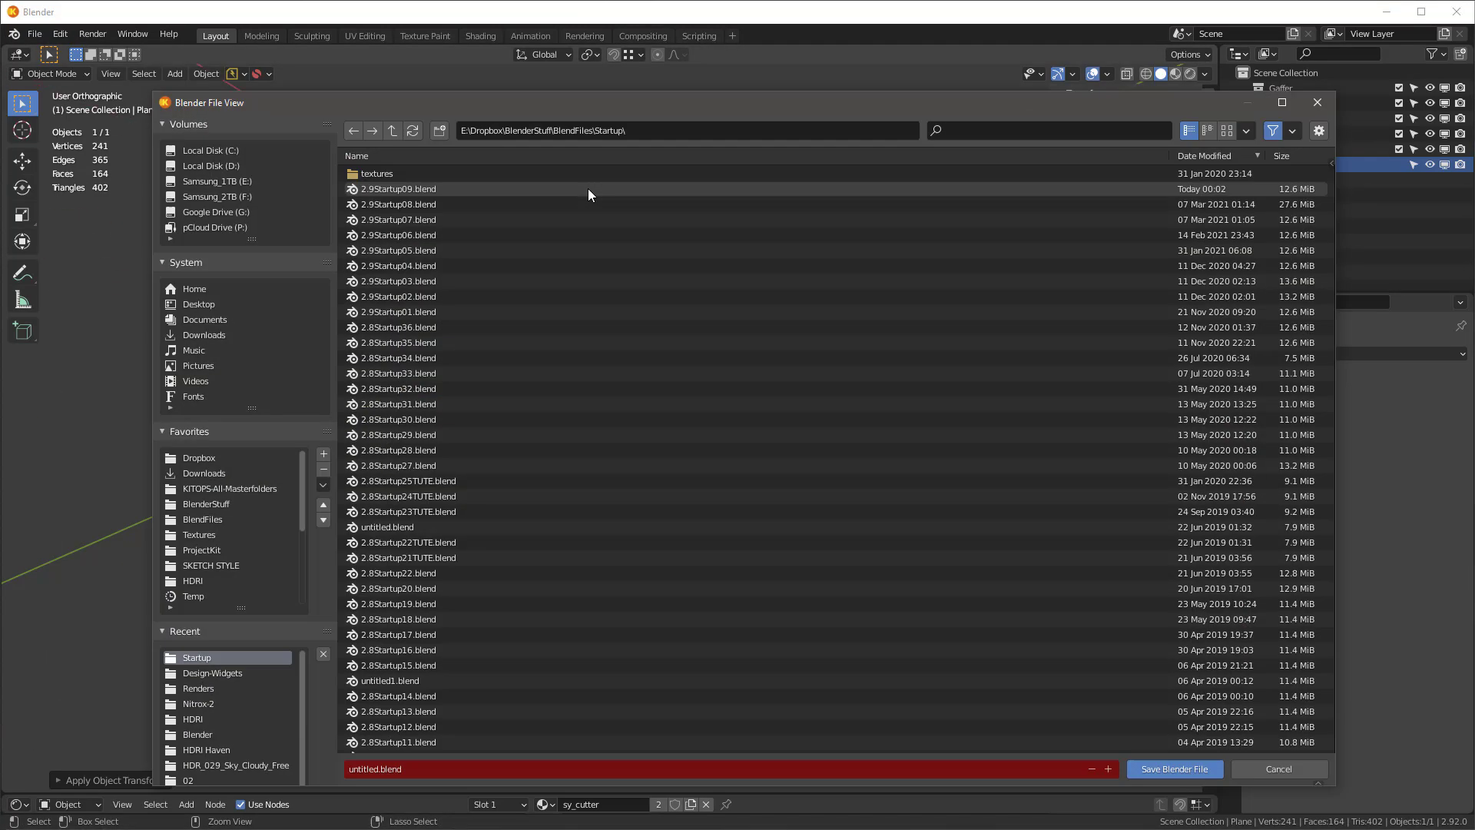
left_click(1279, 770)
left_click(238, 75)
left_click(239, 132)
Step: Create a KIT OPS INSERT from the honeycomb, mark it as a cutter, and save it in the Design-Widgets folder
left_click(1209, 297)
left_click(1116, 442)
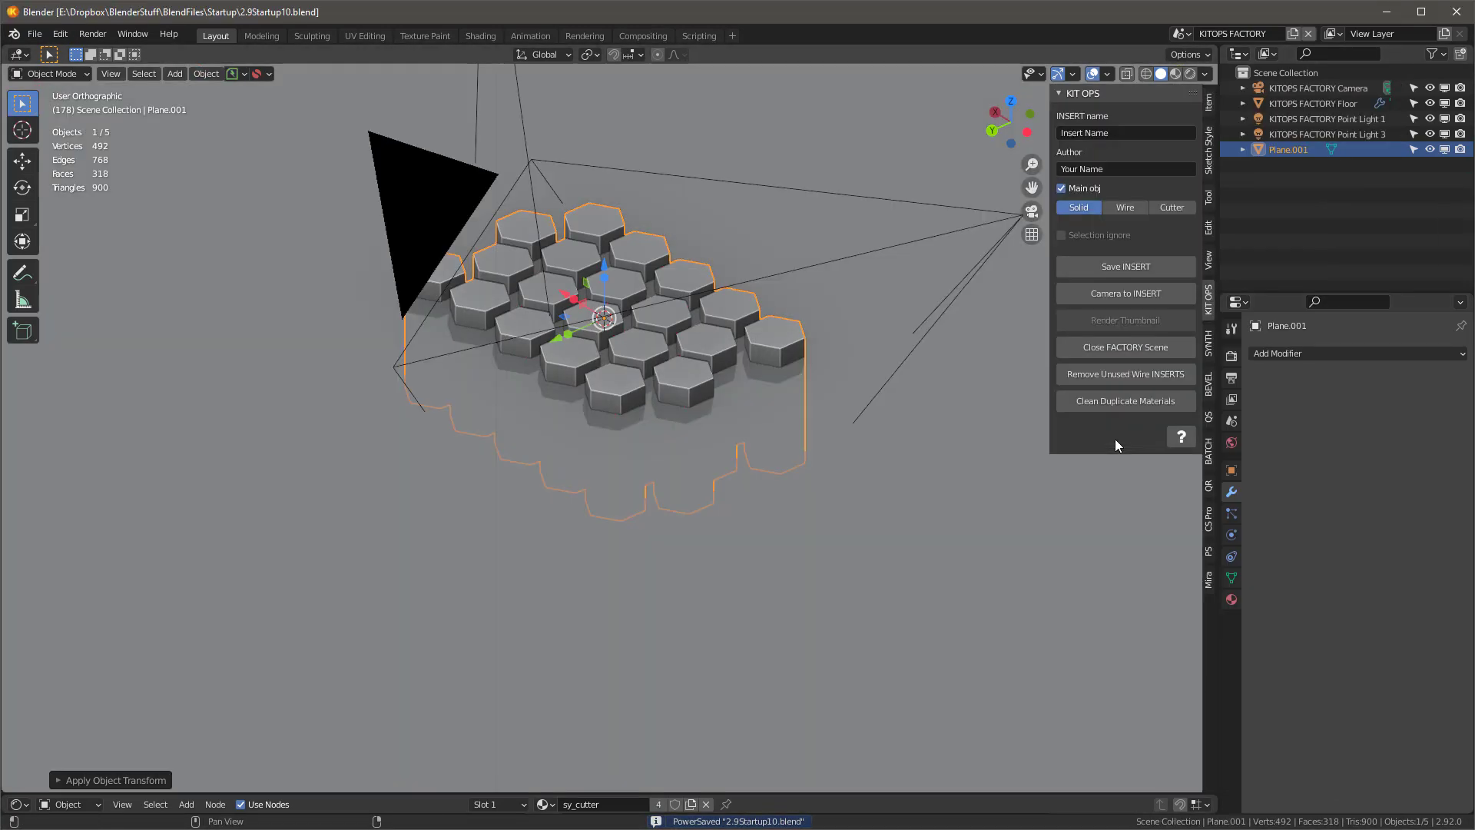
left_click(1172, 208)
left_click(1151, 282)
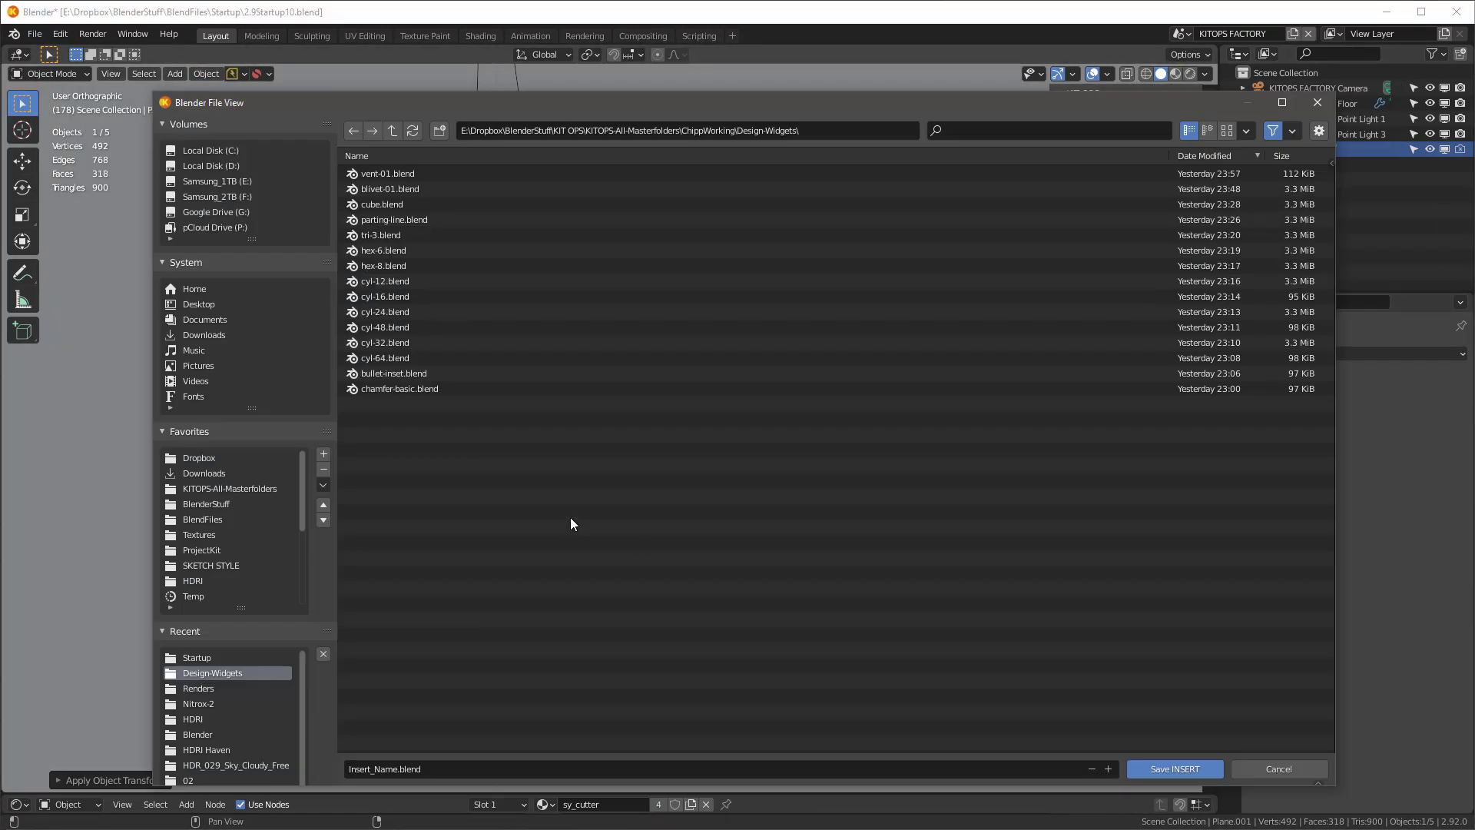
left_click(1169, 767)
Step: Lock the factory camera to the view, frame the honeycomb cutter from directly above, and render its thumbnail
key("KP_0")
key("q")
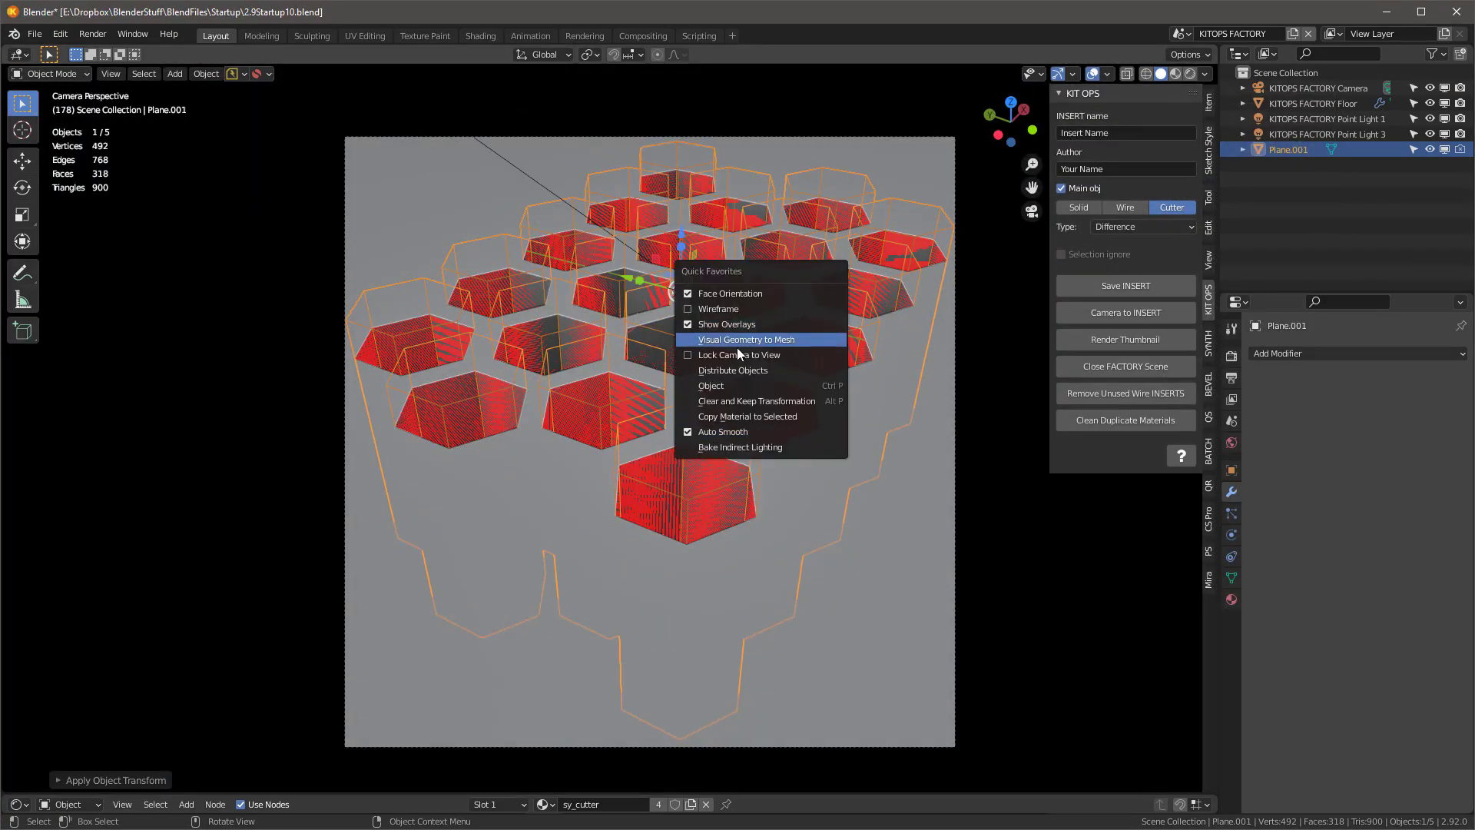
left_click(738, 354)
mouse_move(736, 352)
middle_mouse_down()
mouse_move(633, 434)
mouse_move(616, 487)
middle_mouse_up()
key("z")
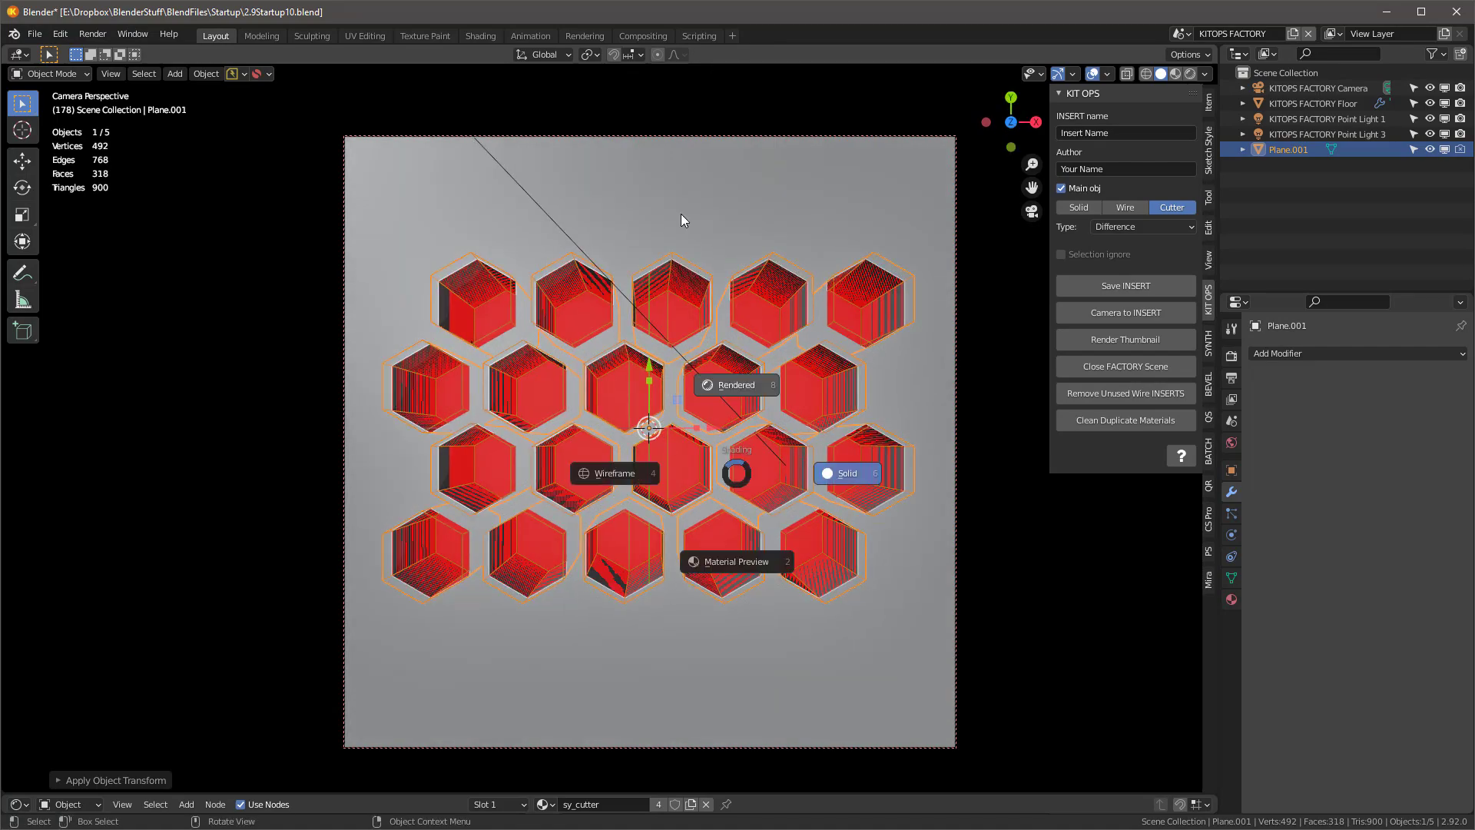
left_click(681, 213)
left_click(1123, 341)
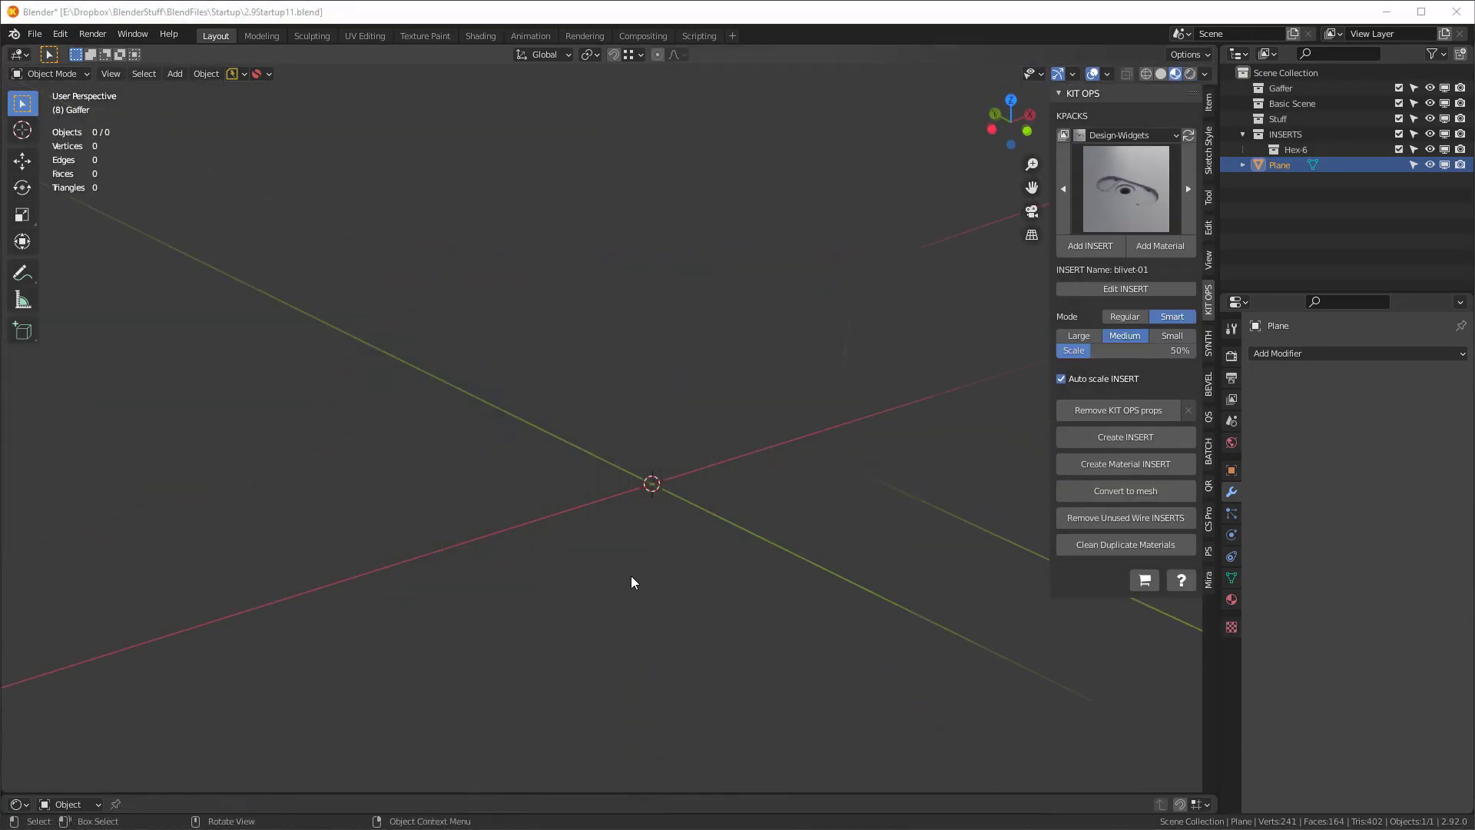
Step: Add a plane, scale it to a rectangle about 0.208 by 0.08 m, and extrude it upward about 0.34 m
key("shift+a")
left_click(690, 493)
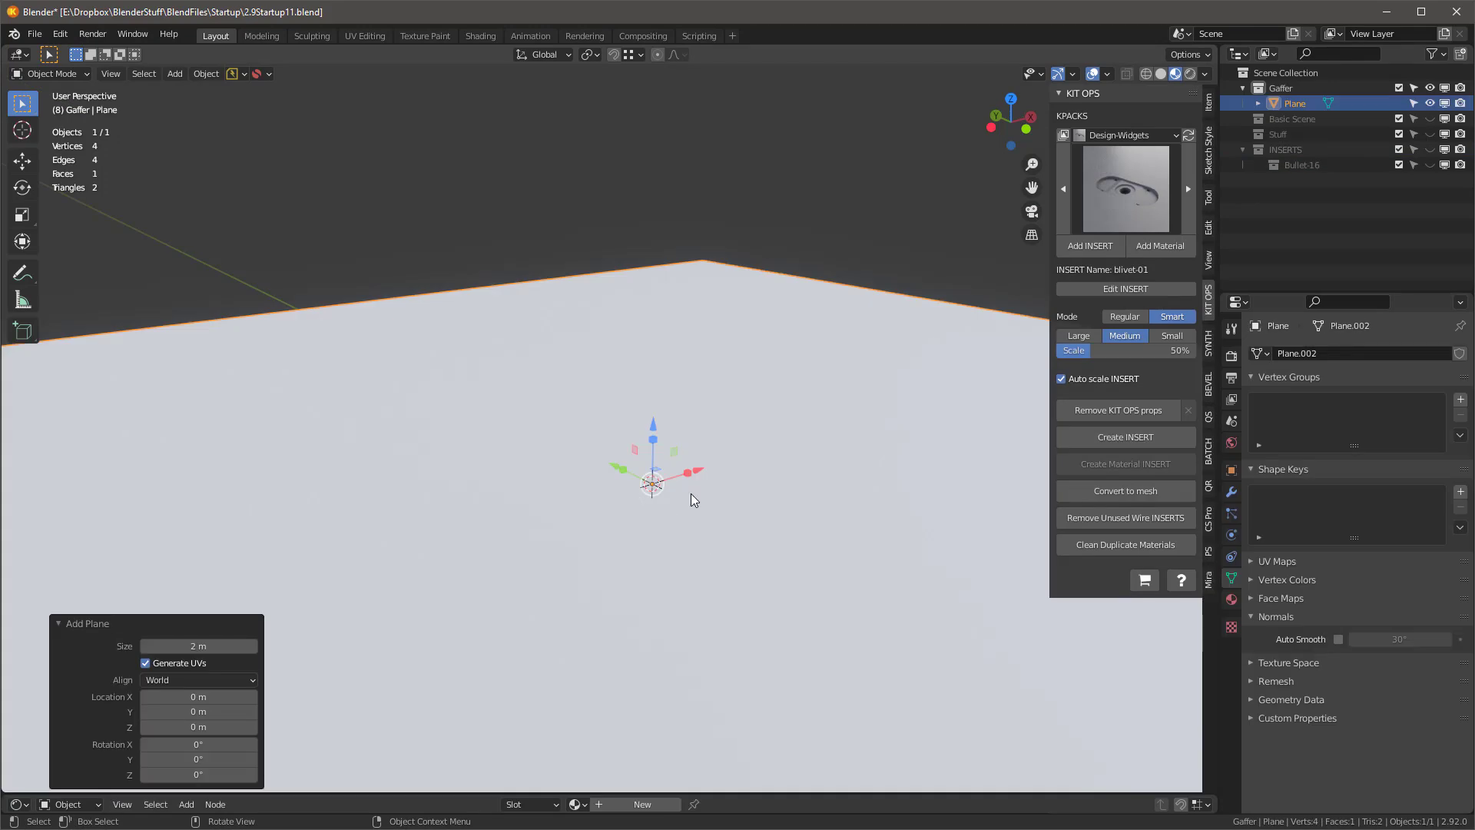
key("s")
left_click(676, 466)
key("s")
key("x")
left_click(677, 478)
key("s")
key("y")
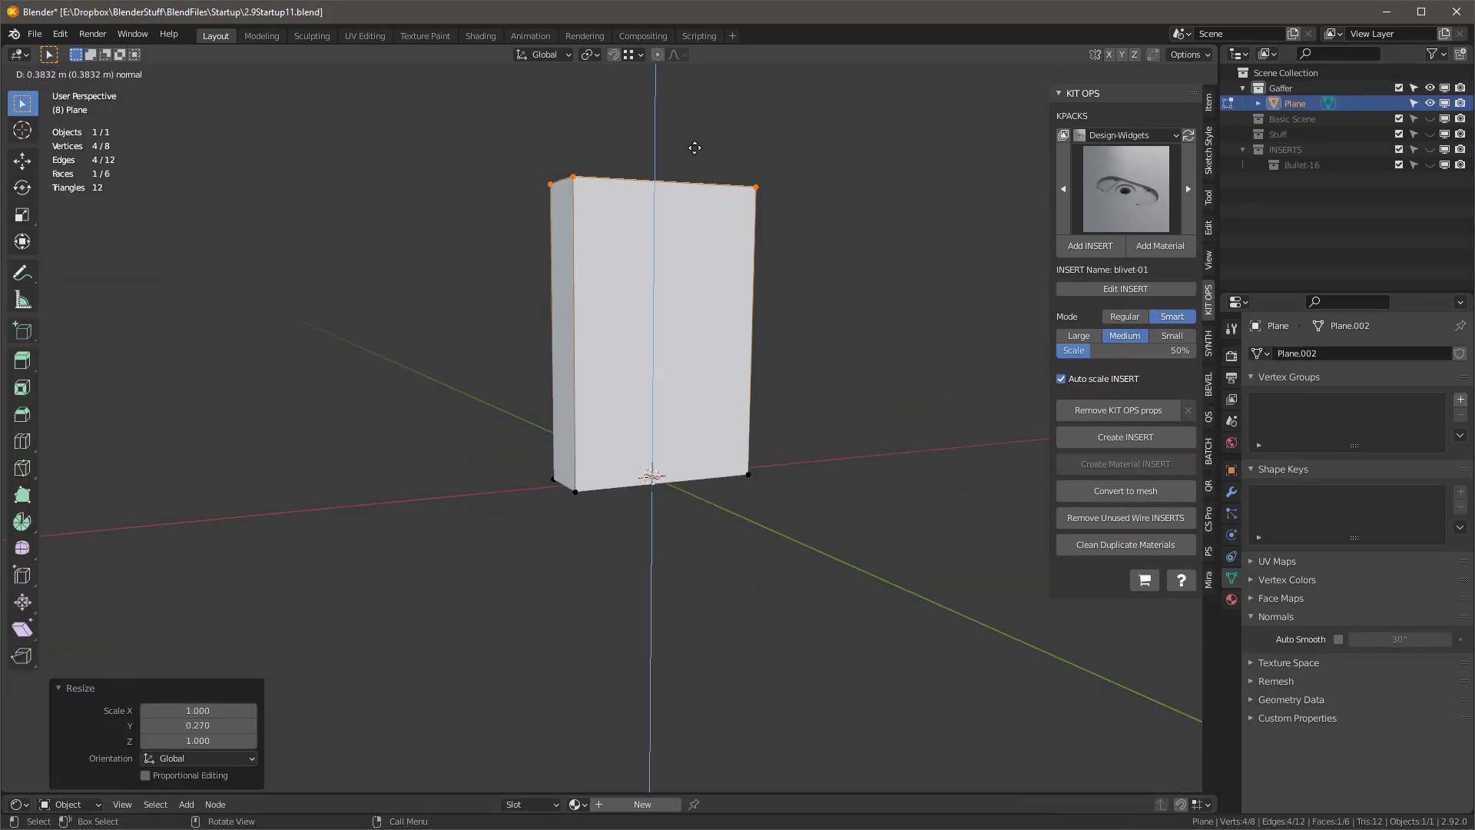
Step: Select the block's four vertical edges and set their mean bevel weight to 0.80
middle_click_drag(695, 141, 533, 315)
key("Tab")
key("Tab")
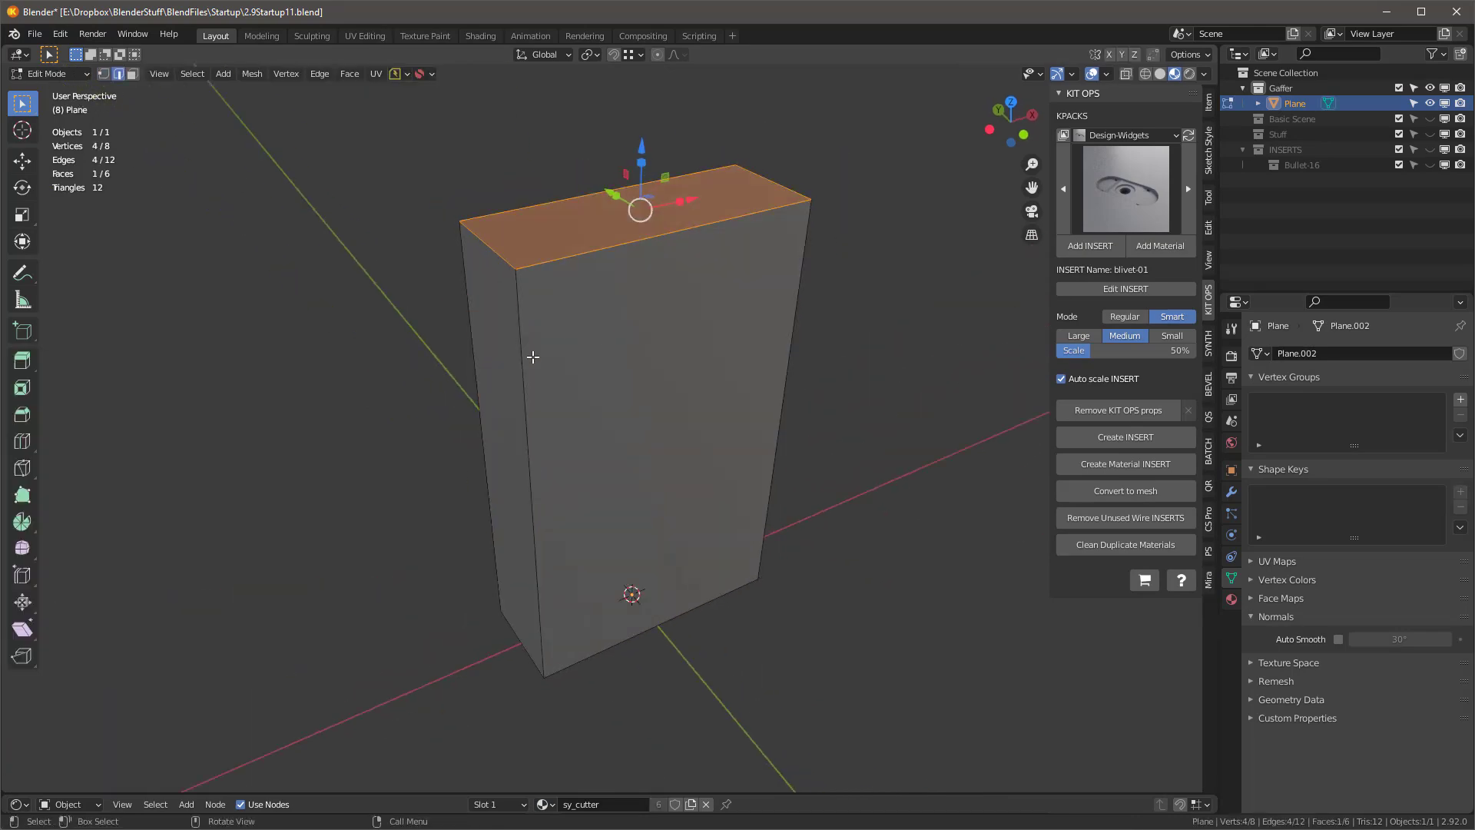
left_click(1209, 102)
left_click(1143, 246)
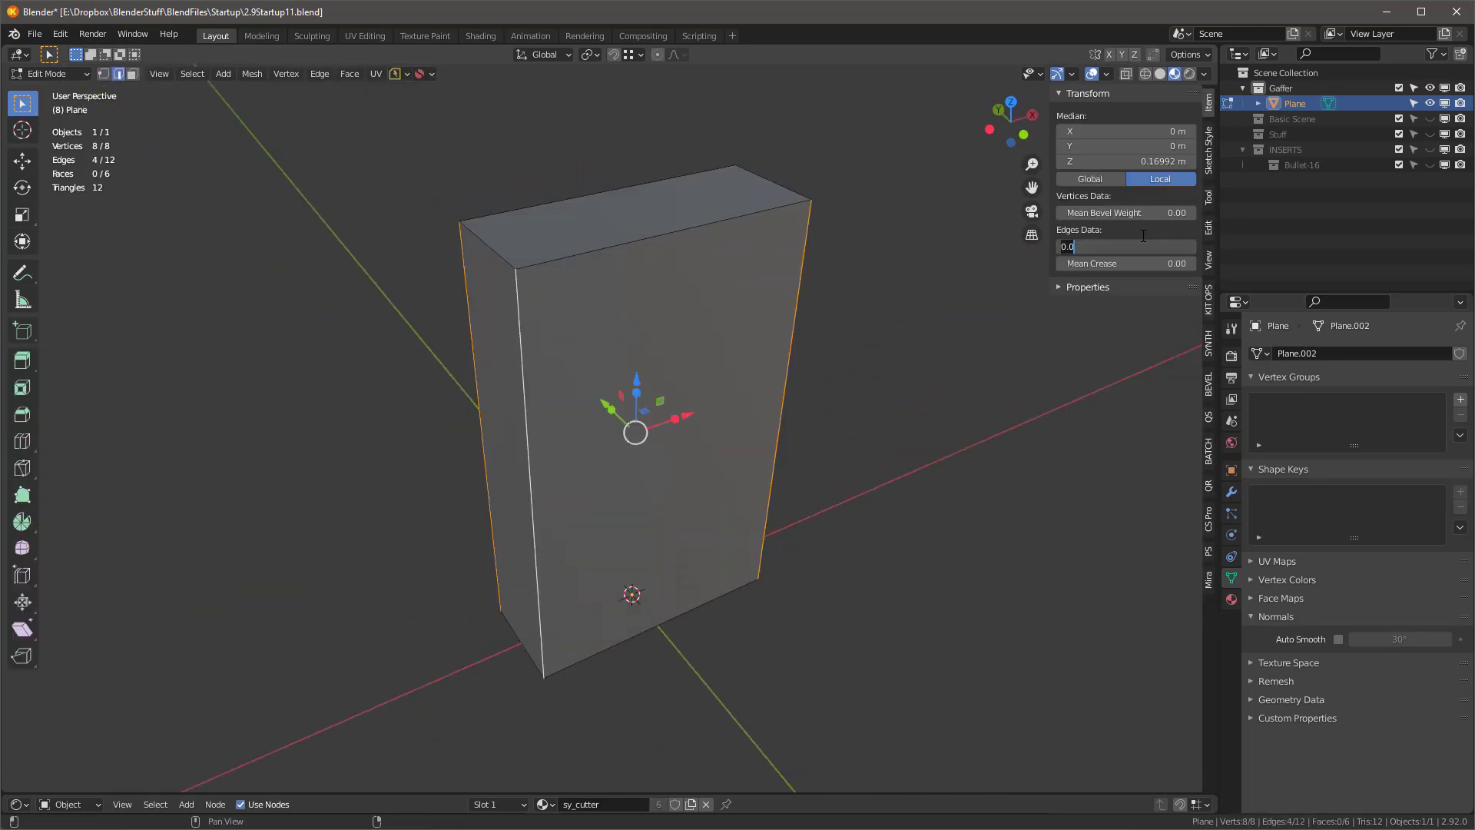
Step: Add a Bevel modifier limited by weight and adjust its amount to chamfer the block's vertical corners
left_click(1234, 492)
left_click(1291, 388)
left_click(1155, 448)
left_click(1383, 520)
left_click(1376, 597)
left_click_drag(1412, 473, 1391, 472)
left_click(1257, 414)
Step: Add a second Bevel modifier limited by weight, with amount 0.003 m and 10 segments, and save the file
left_click(1291, 388)
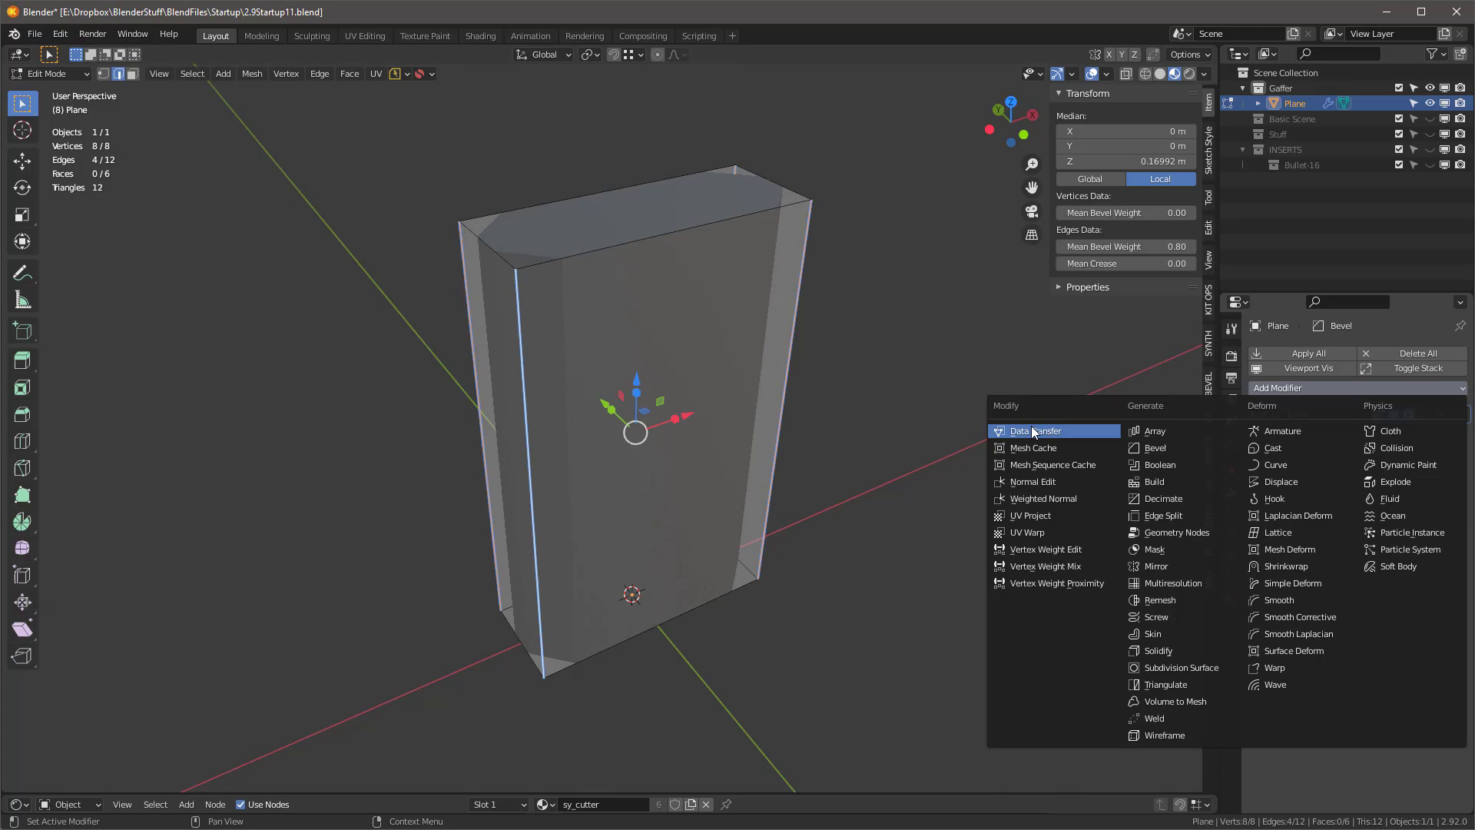
left_click(1155, 448)
middle_click_drag(508, 254, 538, 275)
left_click(1391, 514)
type("10")
key("Return")
key("Tab")
key("ctrl+s")
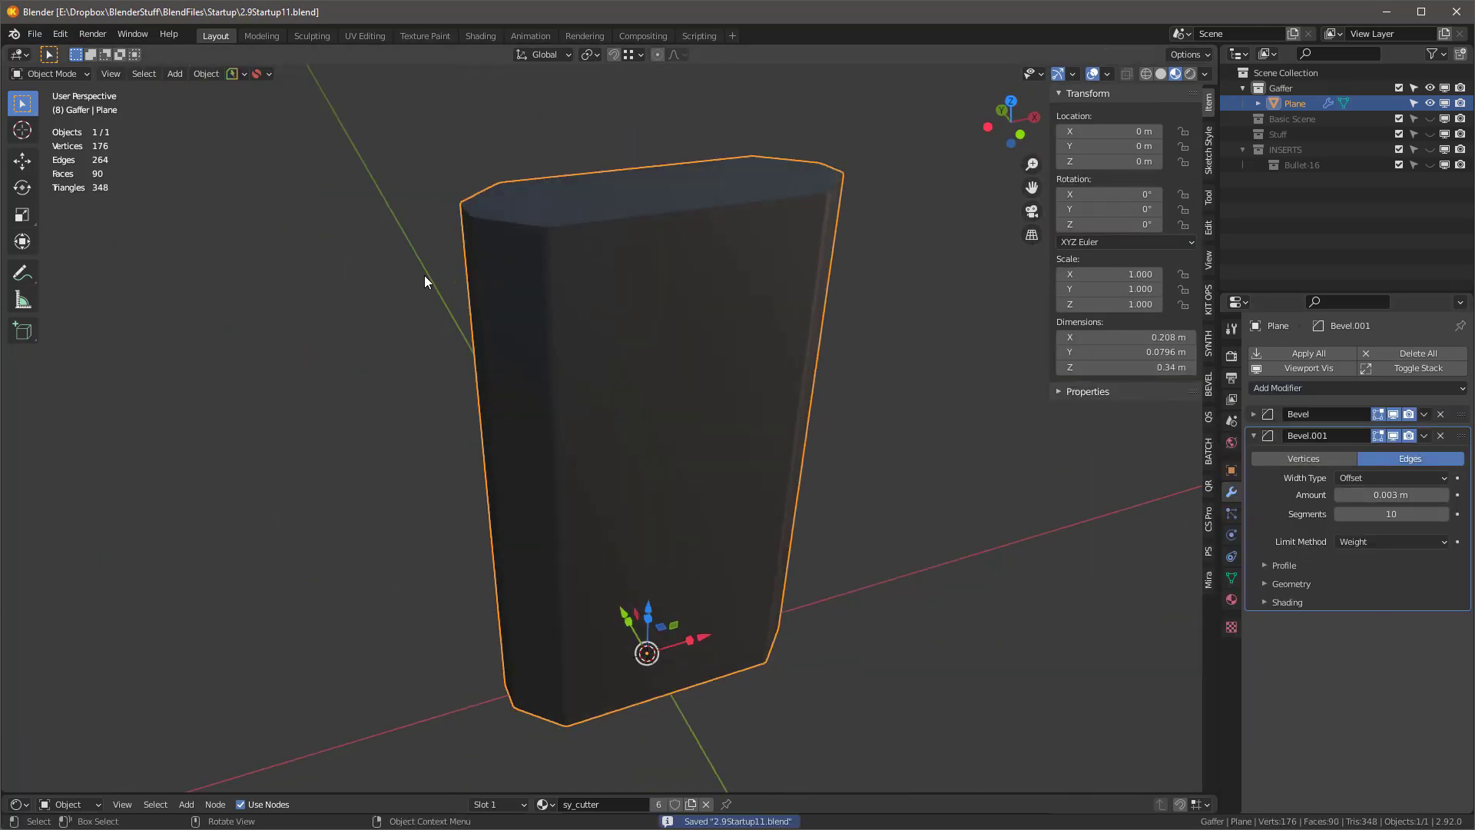
Step: Divide the block's mesh through its center along the X axis and show it see-through from the front
mouse_move(653, 384)
middle_mouse_down()
mouse_move(676, 357)
mouse_move(673, 378)
middle_mouse_up()
key("Tab")
key("a")
key("alt+x")
left_click(182, 789)
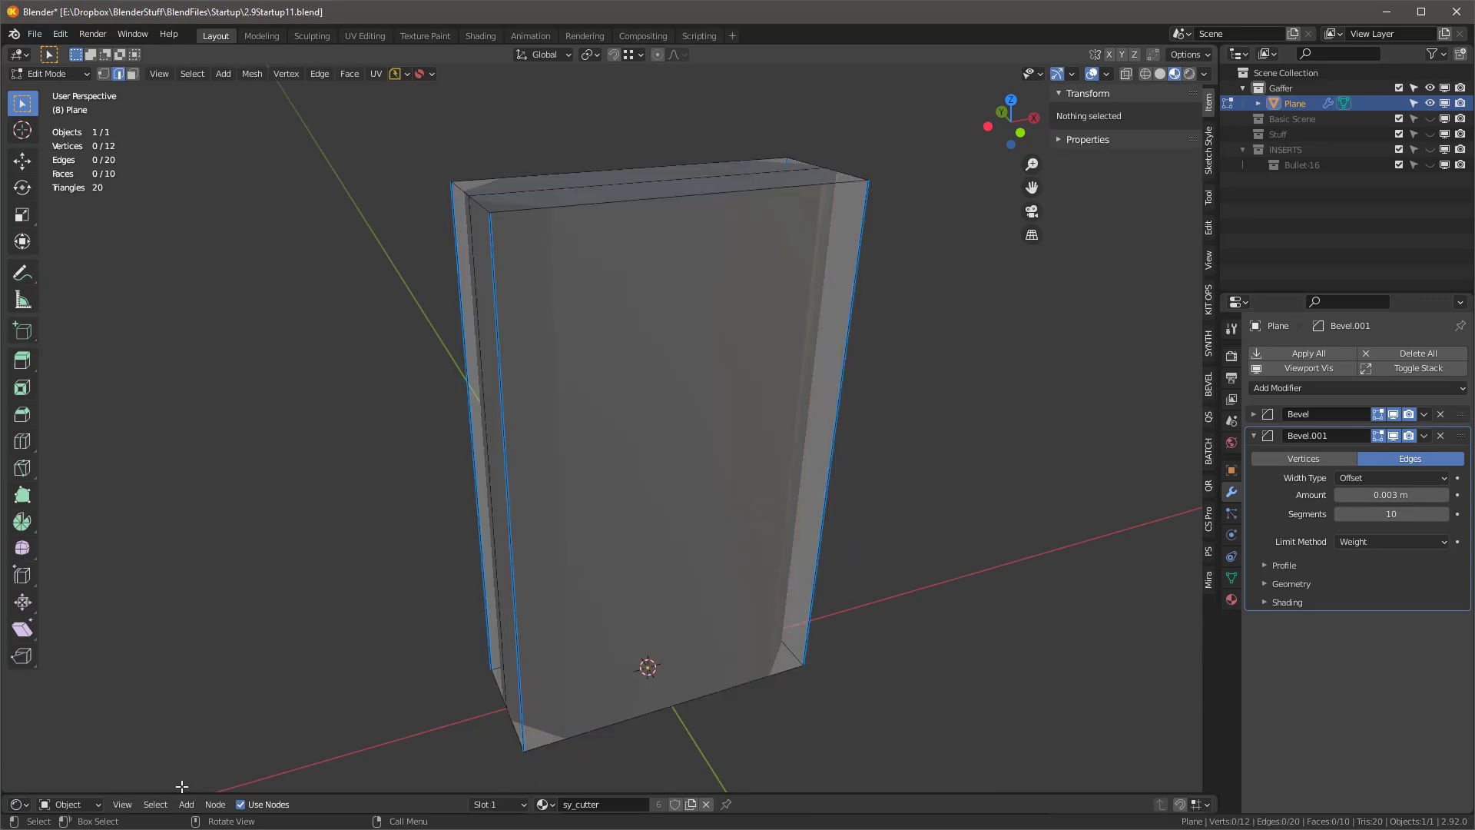
key("a")
key("alt+x")
key("Tab")
key("KP_1")
key("Tab")
scroll(714, 538, "down", 1)
key("alt+z")
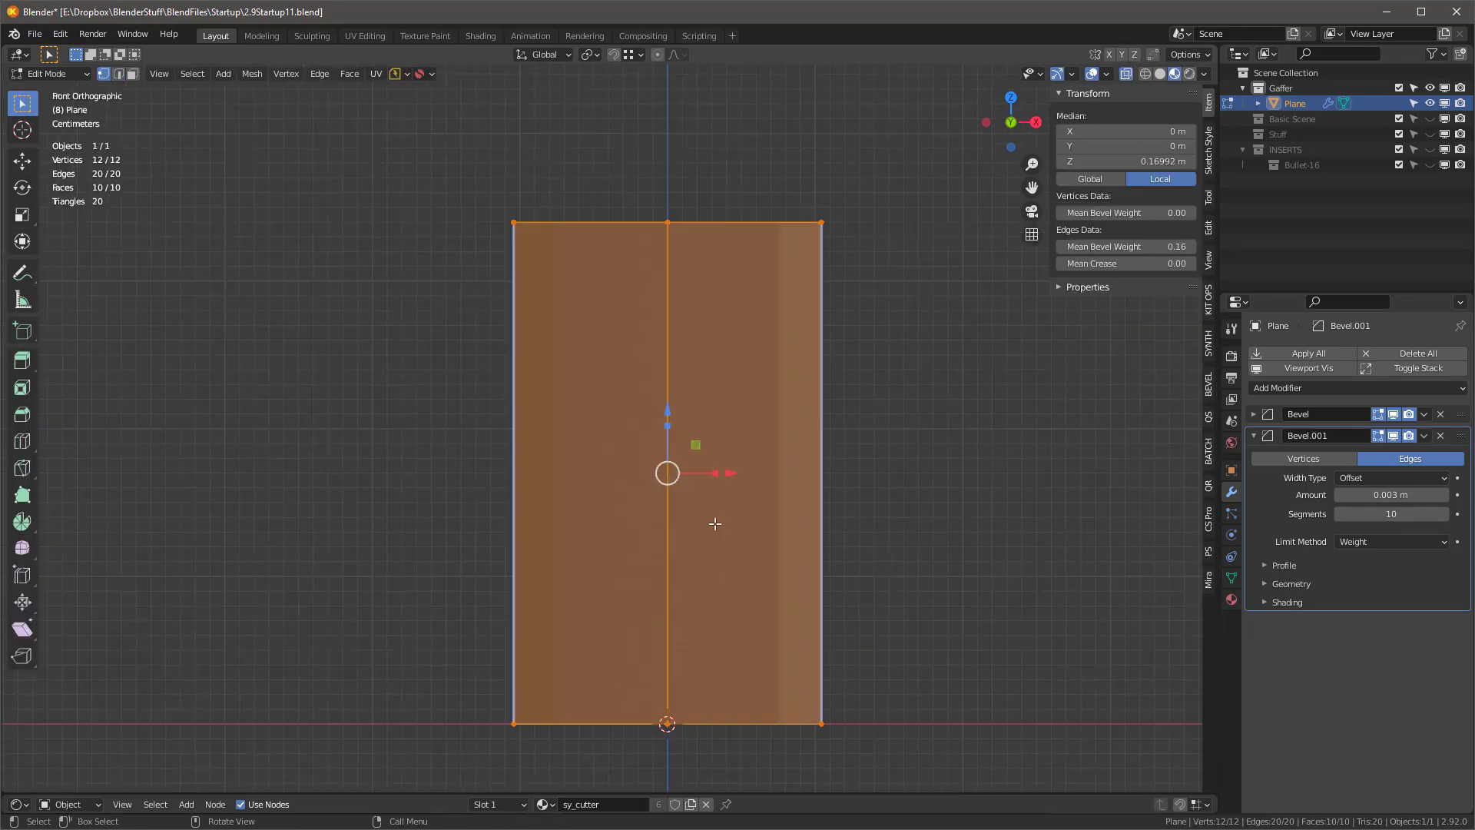
Step: Delete the vertices on the positive X side of the block, leaving only half of the mesh
key("1")
left_click_drag(907, 192, 799, 756)
key("x")
left_click(802, 633)
key("a")
middle_click_drag(677, 508, 784, 550, "shift")
Step: Add a Mirror modifier on the X axis to complete the halved block, and inspect it from above
key("Tab")
left_click(1298, 388)
left_click(1164, 567)
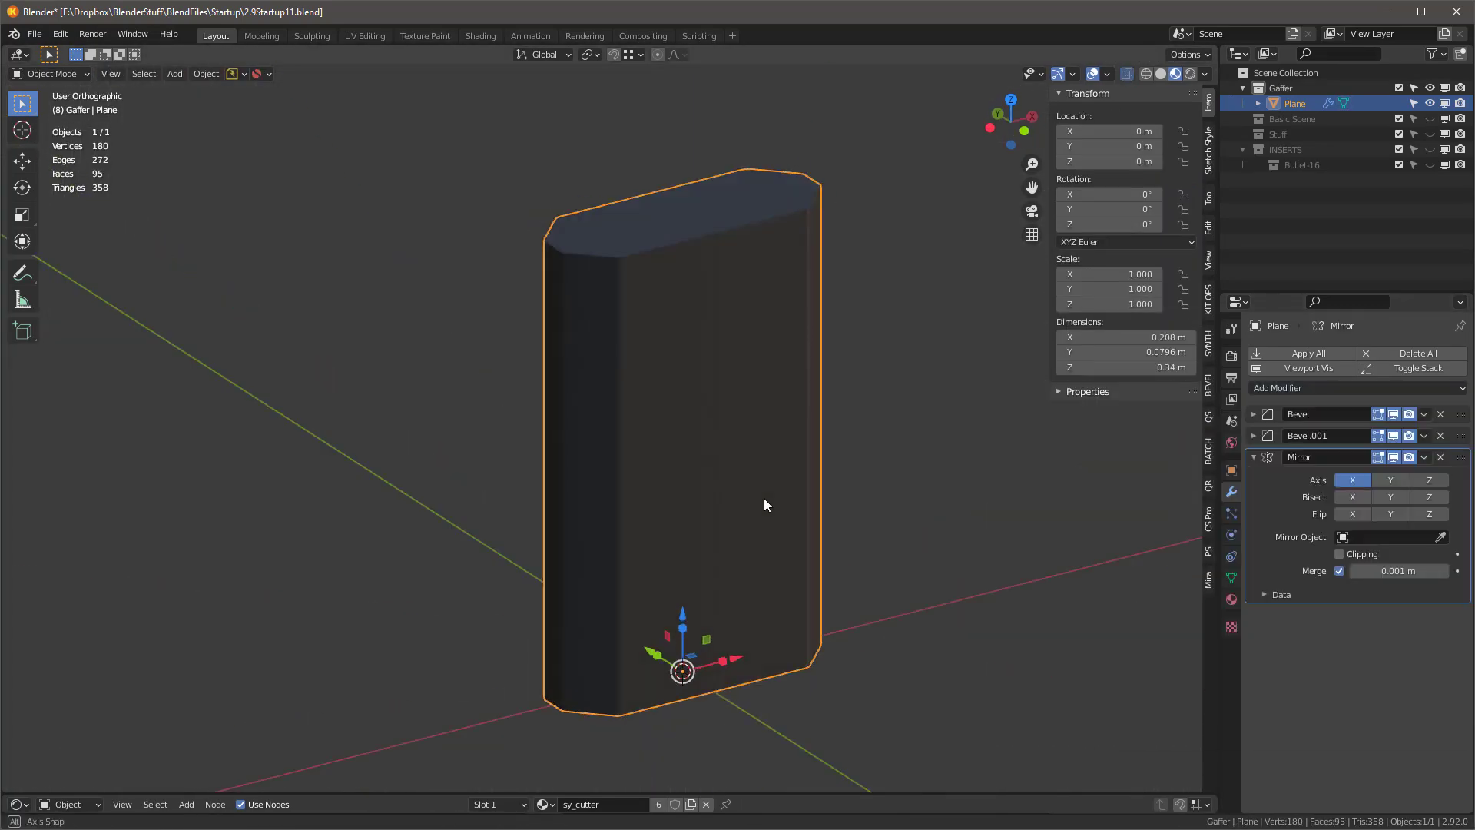
middle_click_drag(764, 497, 662, 533)
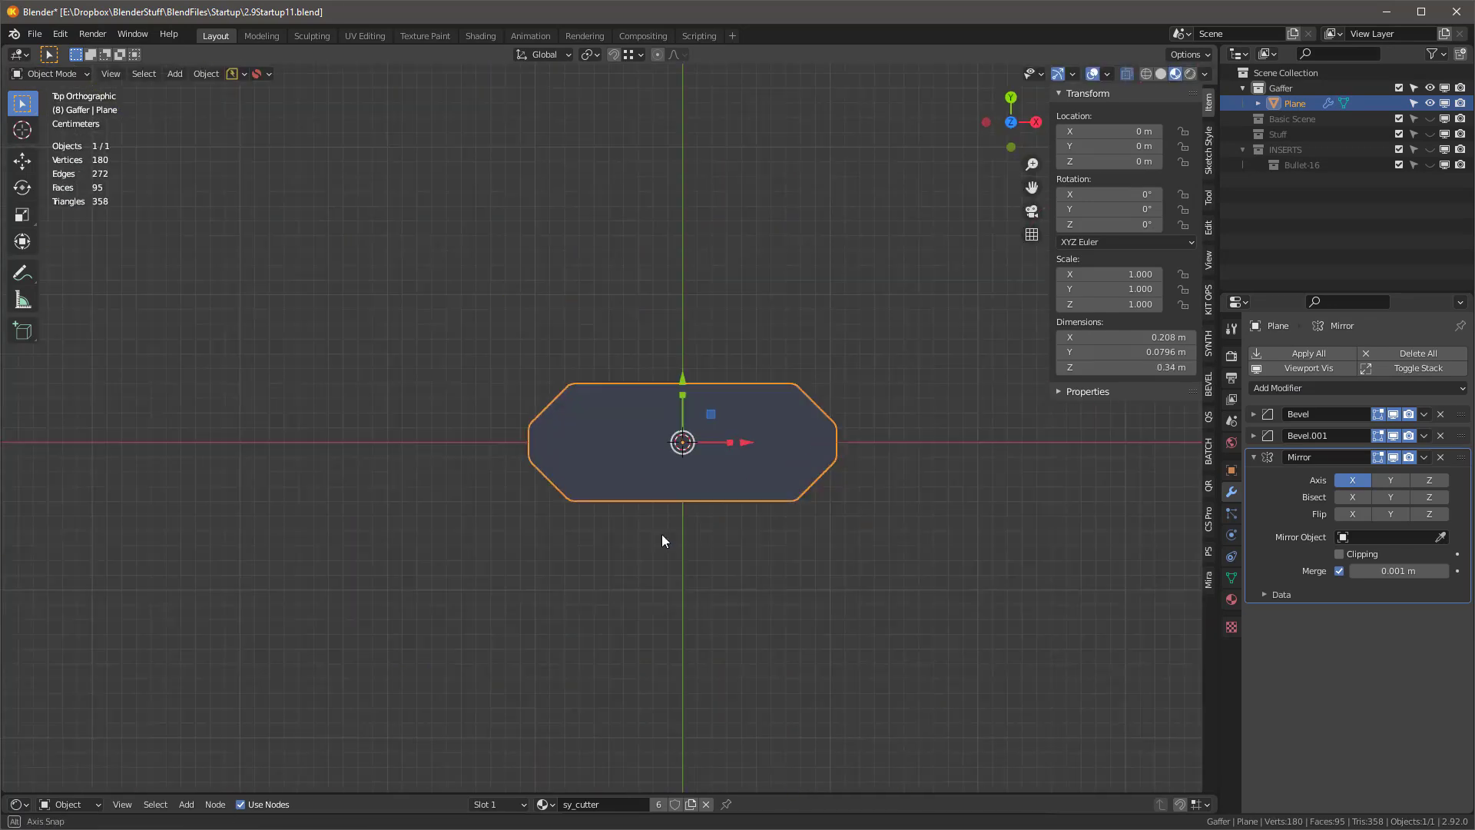
Step: Review the KIT OPS add-on's settings in the preferences
left_click(60, 34)
left_click(127, 266)
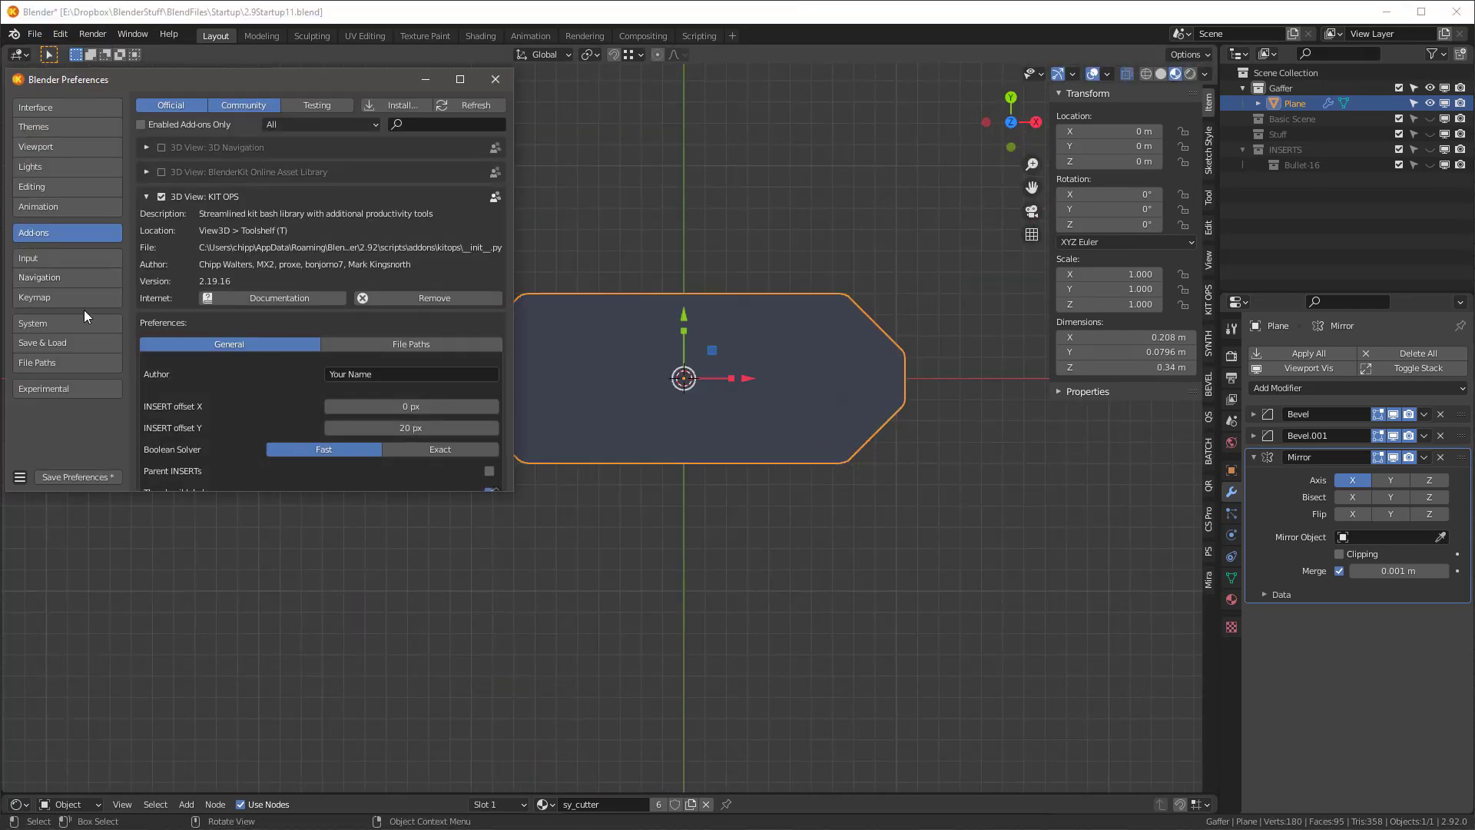
scroll(329, 417, "down", 5)
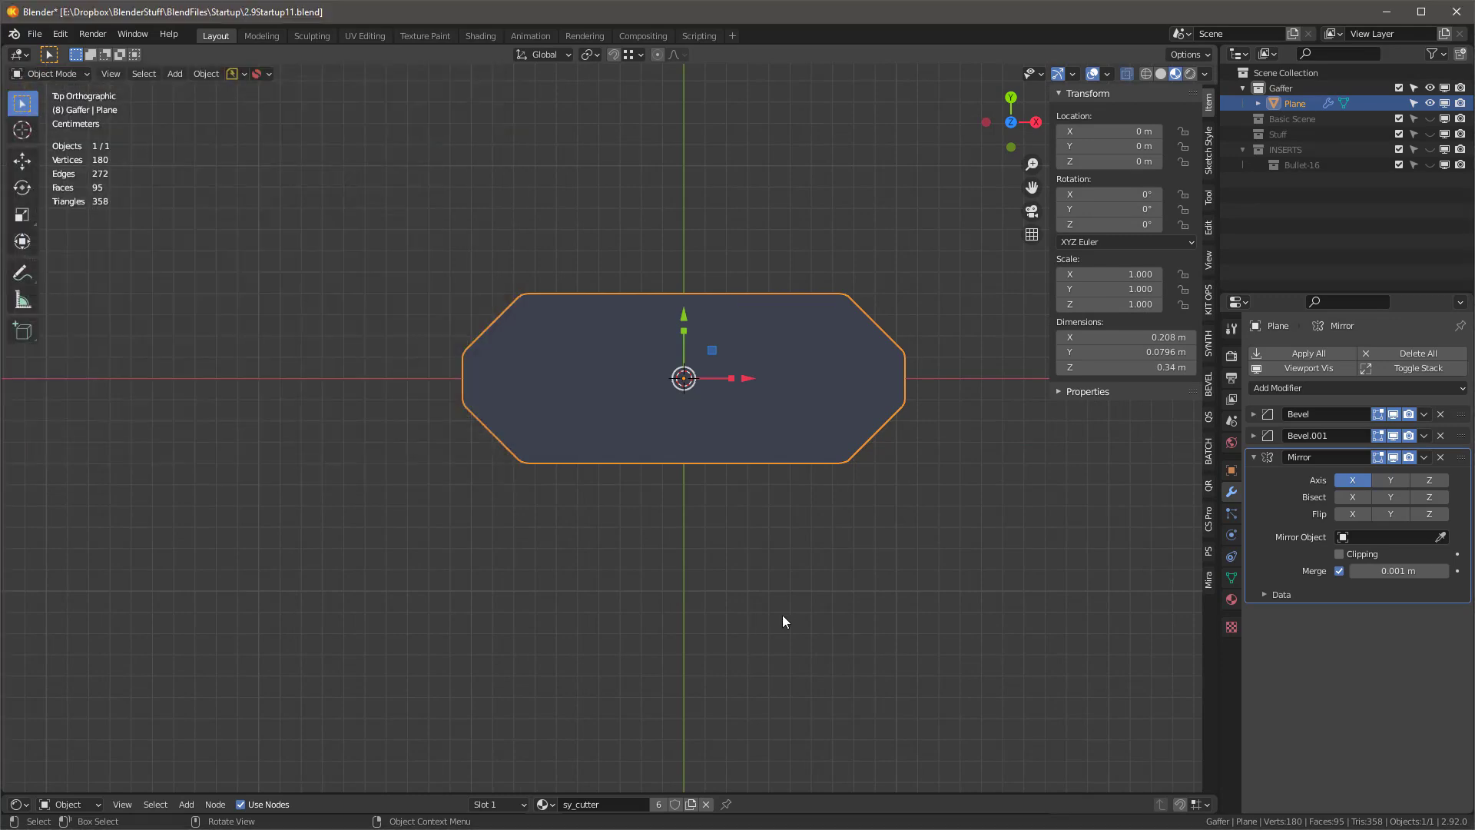
Step: Add the cyl-48 cutter INSERT to the block's top face and scale it to size
middle_click_drag(782, 615, 814, 369)
left_click(1209, 299)
left_click(1126, 188)
left_click(890, 386)
middle_click_drag(815, 269, 750, 371, "alt")
scroll(749, 371, "down", 4)
left_click(1099, 246)
left_click(710, 338)
middle_click_drag(614, 492, 722, 469)
key("s")
left_click(717, 361)
Step: Add the cube cutter INSERT on the block's top face and rotate it in the front view
left_click(1145, 204)
left_click(715, 430)
left_click(1136, 283)
left_click(1095, 245)
middle_click_drag(653, 384, 661, 338)
scroll(669, 330, "up", 4)
key("r")
left_click(747, 286)
left_click_drag(576, 428, 577, 444)
left_click(714, 284)
mouse_move(714, 285)
middle_mouse_down()
mouse_move(739, 338)
mouse_move(699, 270)
middle_mouse_up()
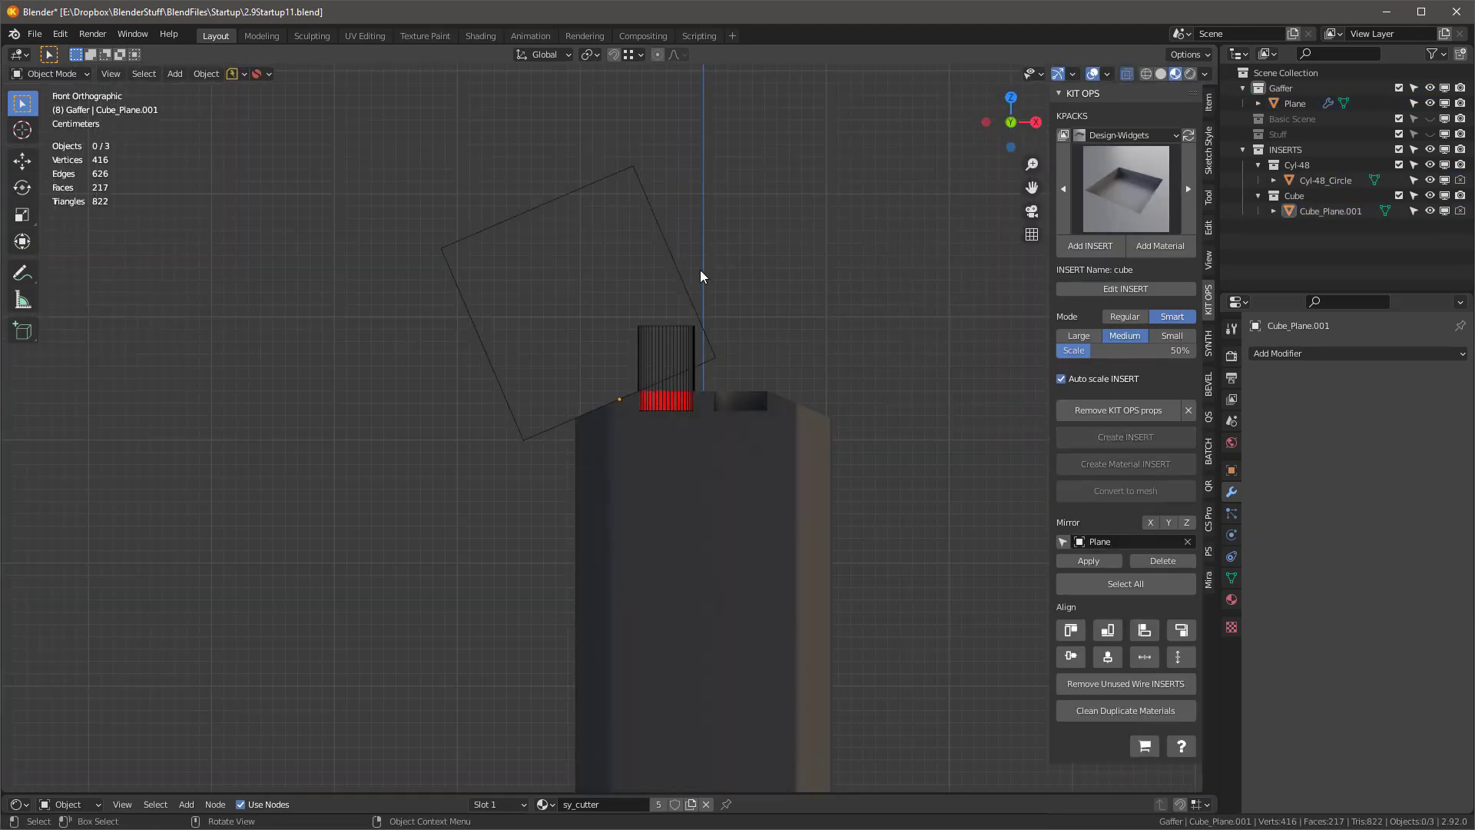
Step: Move and tilt the cube cutter so it slices a slope off the block's upper corner
left_click(685, 285)
scroll(625, 347, "up", 5)
key("g")
key("r")
key("g")
left_click(496, 257)
Step: Move the cylinder cutter to the block's front edge near the angled corner, resize it, and shift it along X
middle_click_drag(507, 257, 662, 480)
left_click(722, 374)
scroll(692, 286, "up", 2)
key("g")
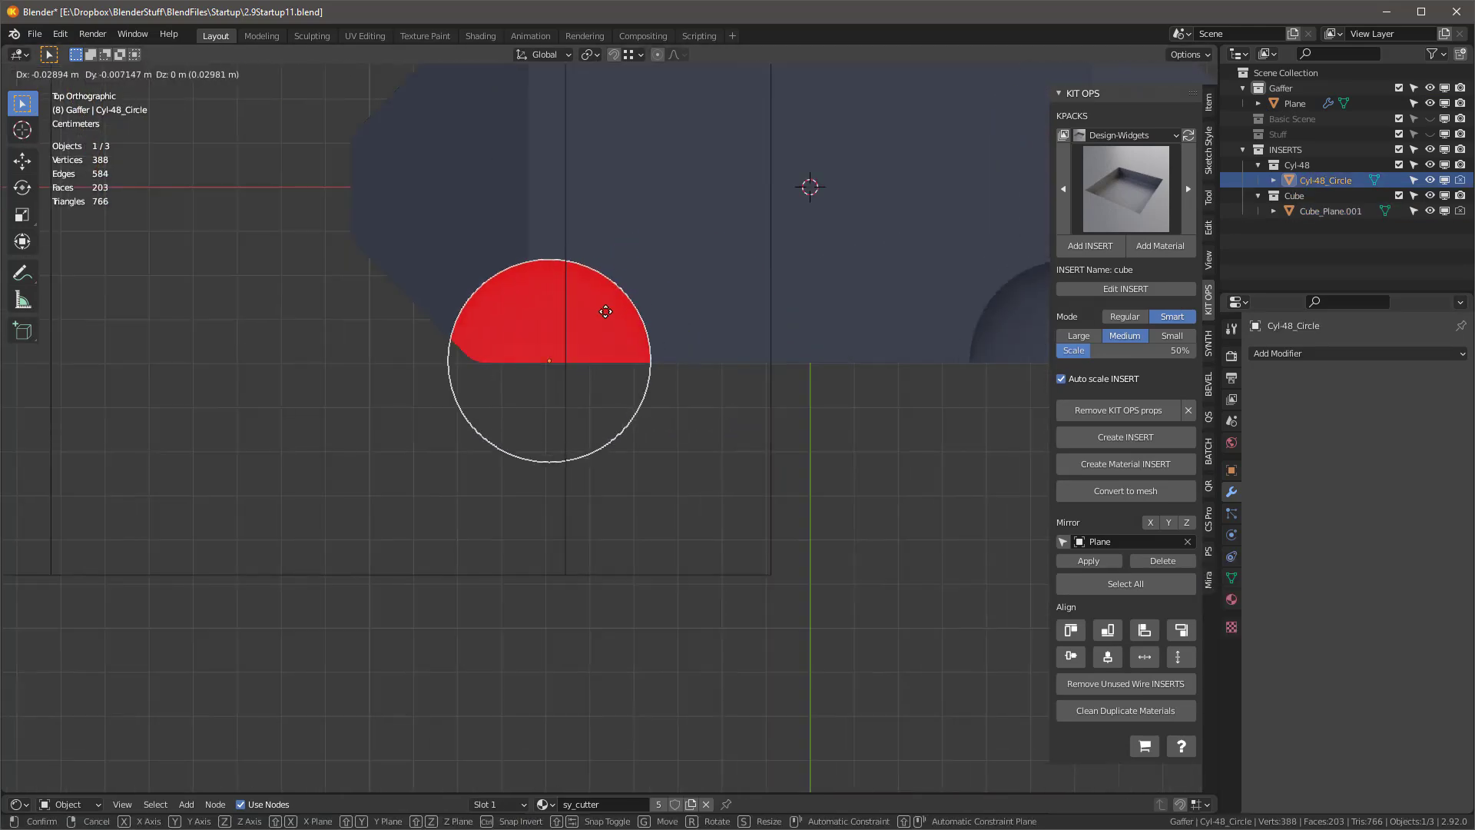
left_click(610, 297)
scroll(610, 297, "down", 2)
middle_click_drag(610, 297, 555, 433, "alt")
key("s")
key("g")
key("x")
Step: Duplicate the cylinder cutter farther inward, enlarge the copy, and raise it along Z to cut a shallow round recess
key("shift+d")
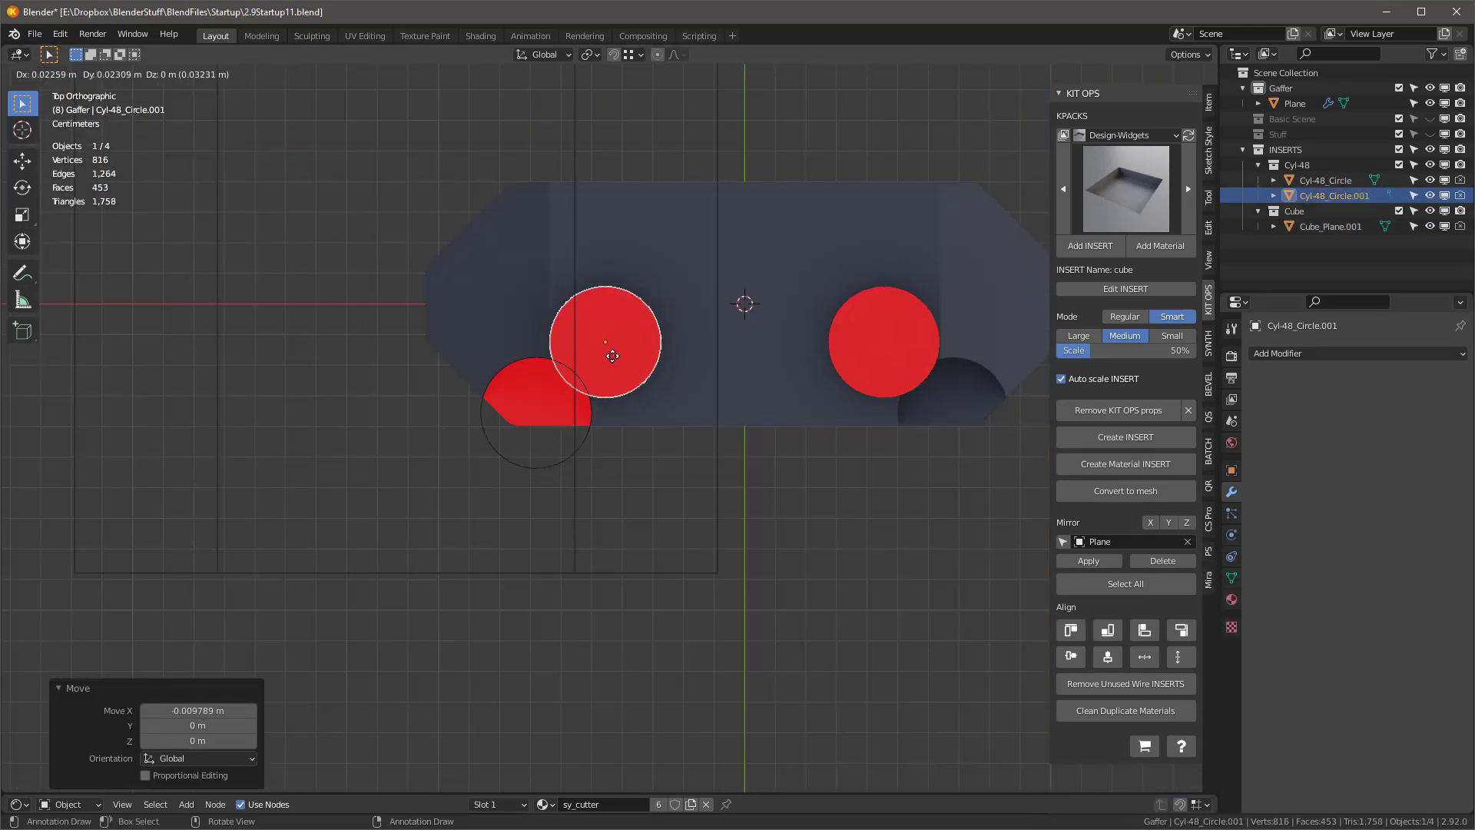
left_click(613, 357)
key("s")
middle_click_drag(617, 357, 617, 285, "alt")
key("g")
key("z")
middle_click_drag(658, 202, 743, 260)
left_click(634, 430)
middle_click_drag(971, 553, 931, 527)
left_click(674, 262)
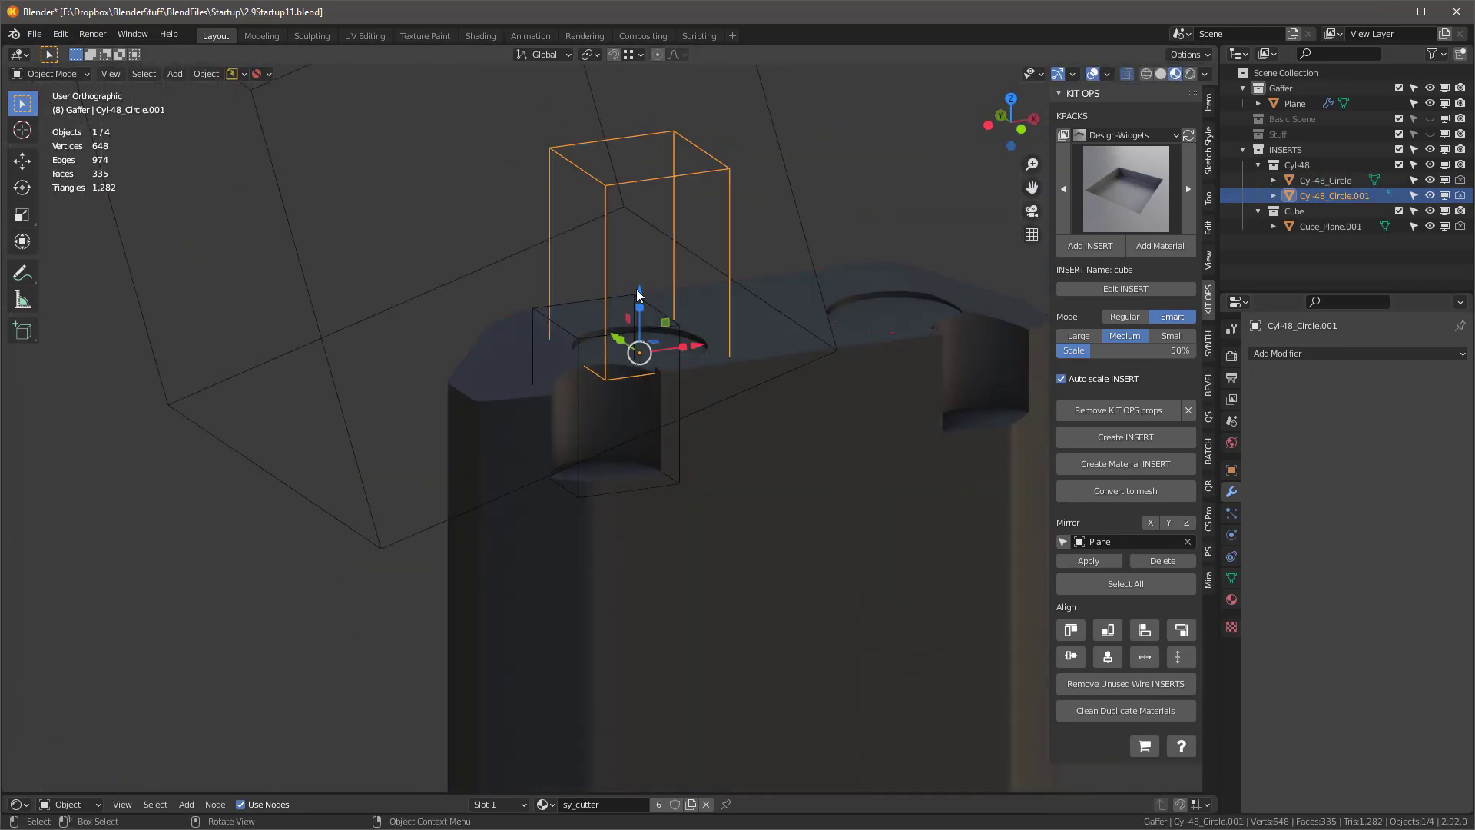
Step: Duplicate the shallow recess cutter and scale the copy down to cut a smaller concentric hole
mouse_move(637, 295)
middle_mouse_down()
mouse_move(665, 289)
mouse_move(681, 260)
mouse_move(653, 282)
middle_mouse_up()
key("shift+d")
key("s")
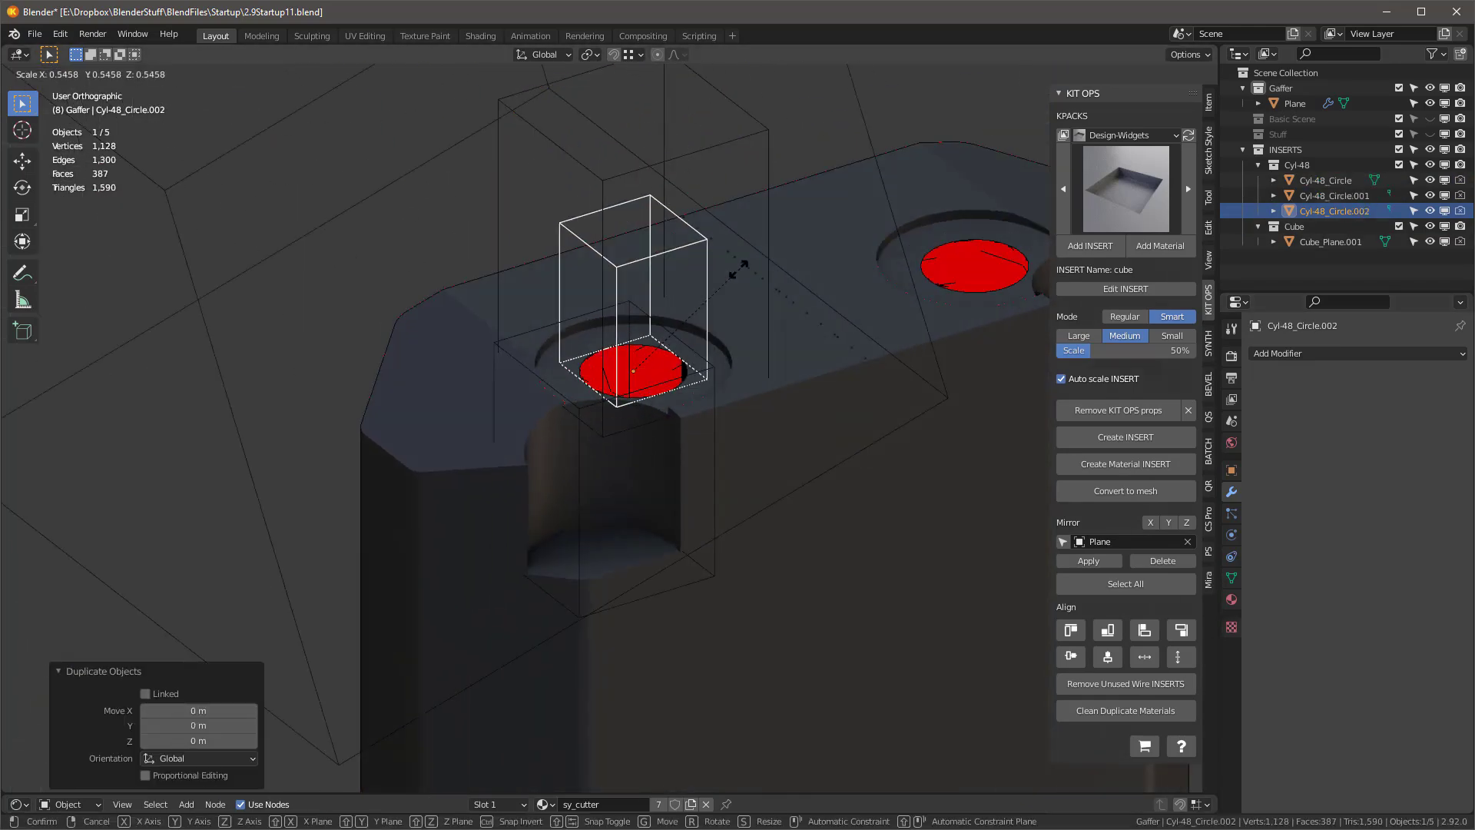
left_click(641, 359)
middle_click_drag(641, 360, 661, 336)
Step: Try to bevel the top face of the smaller hole's cutter, and undo it
key("Tab")
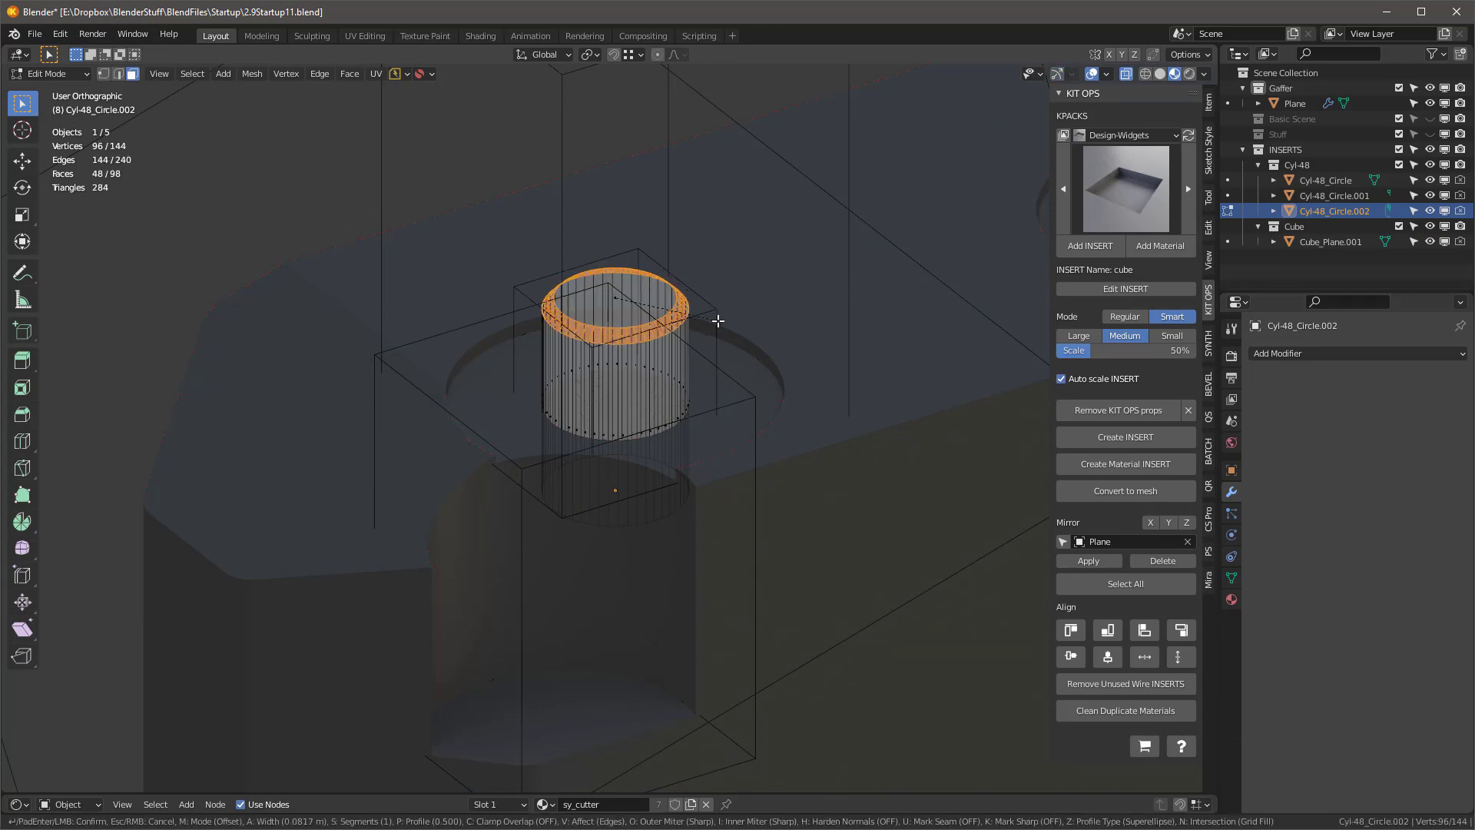
left_click(718, 320)
key("ctrl+z")
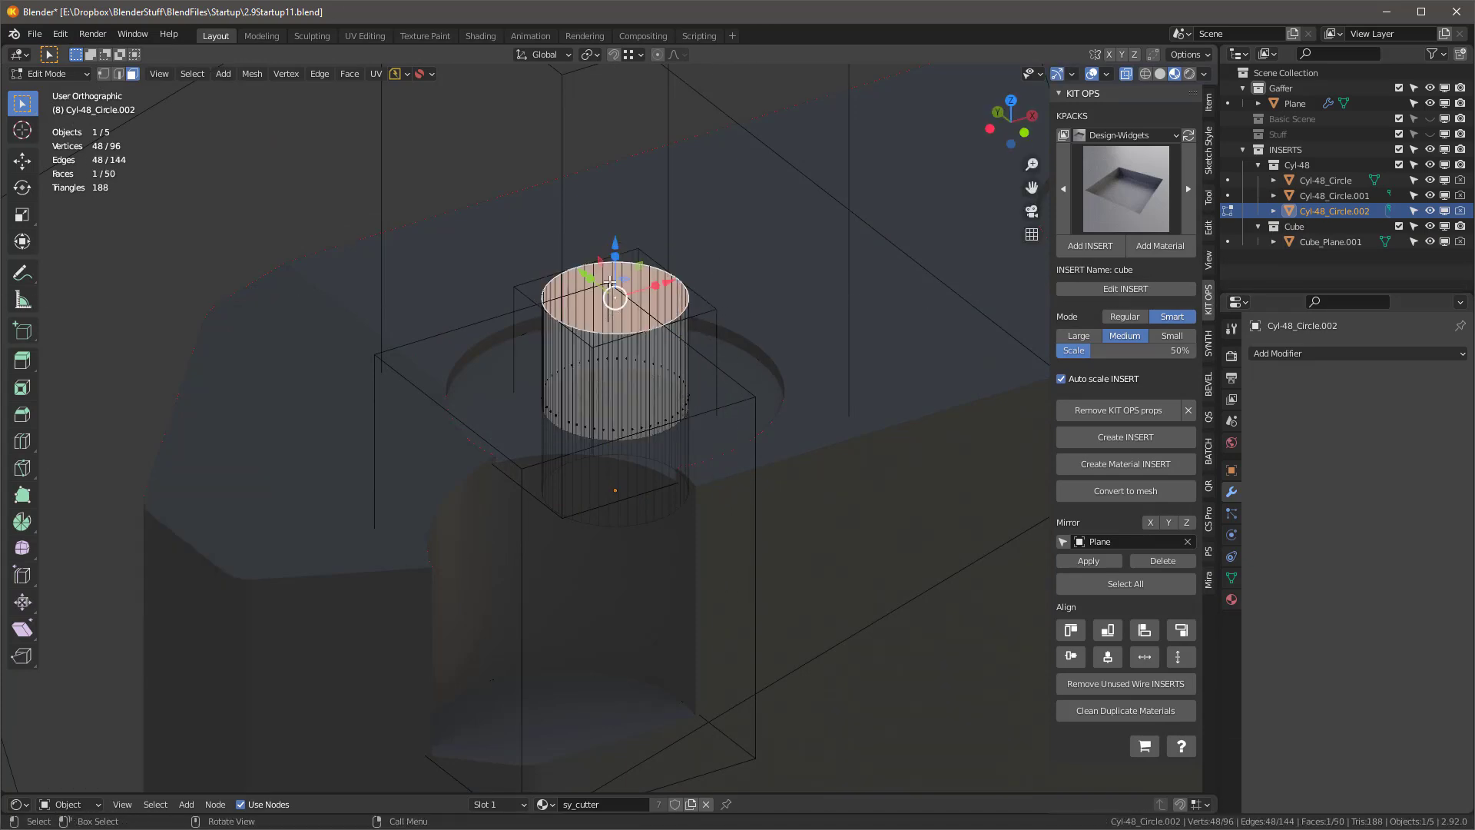
left_click(671, 347)
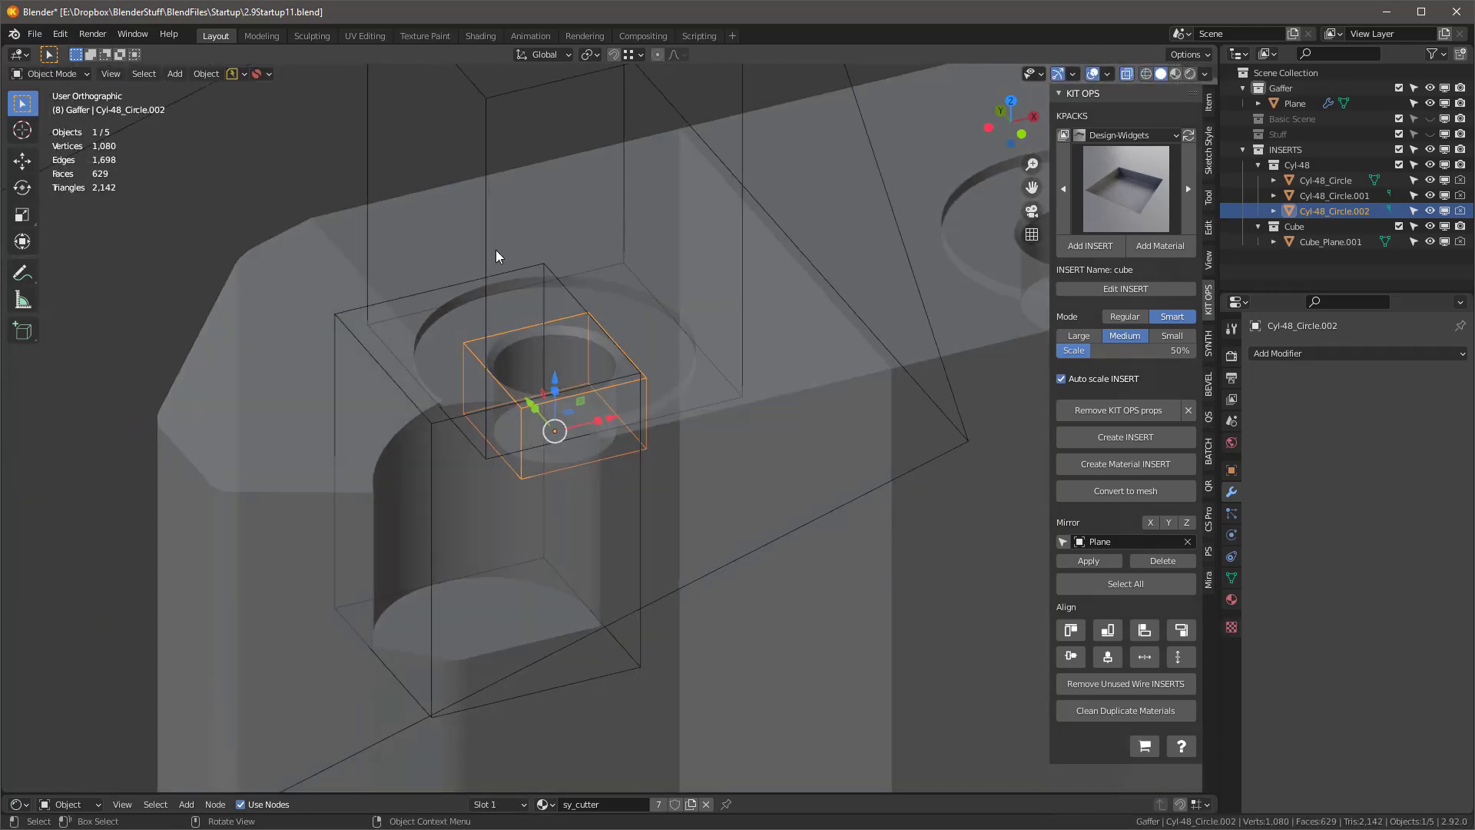
Step: Bevel the bottom rims of the shallow recess cutter and the edge pocket cutter with several segments
middle_click_drag(711, 299, 716, 298)
scroll(712, 301, "up", 1)
key("Tab")
key("ctrl+b")
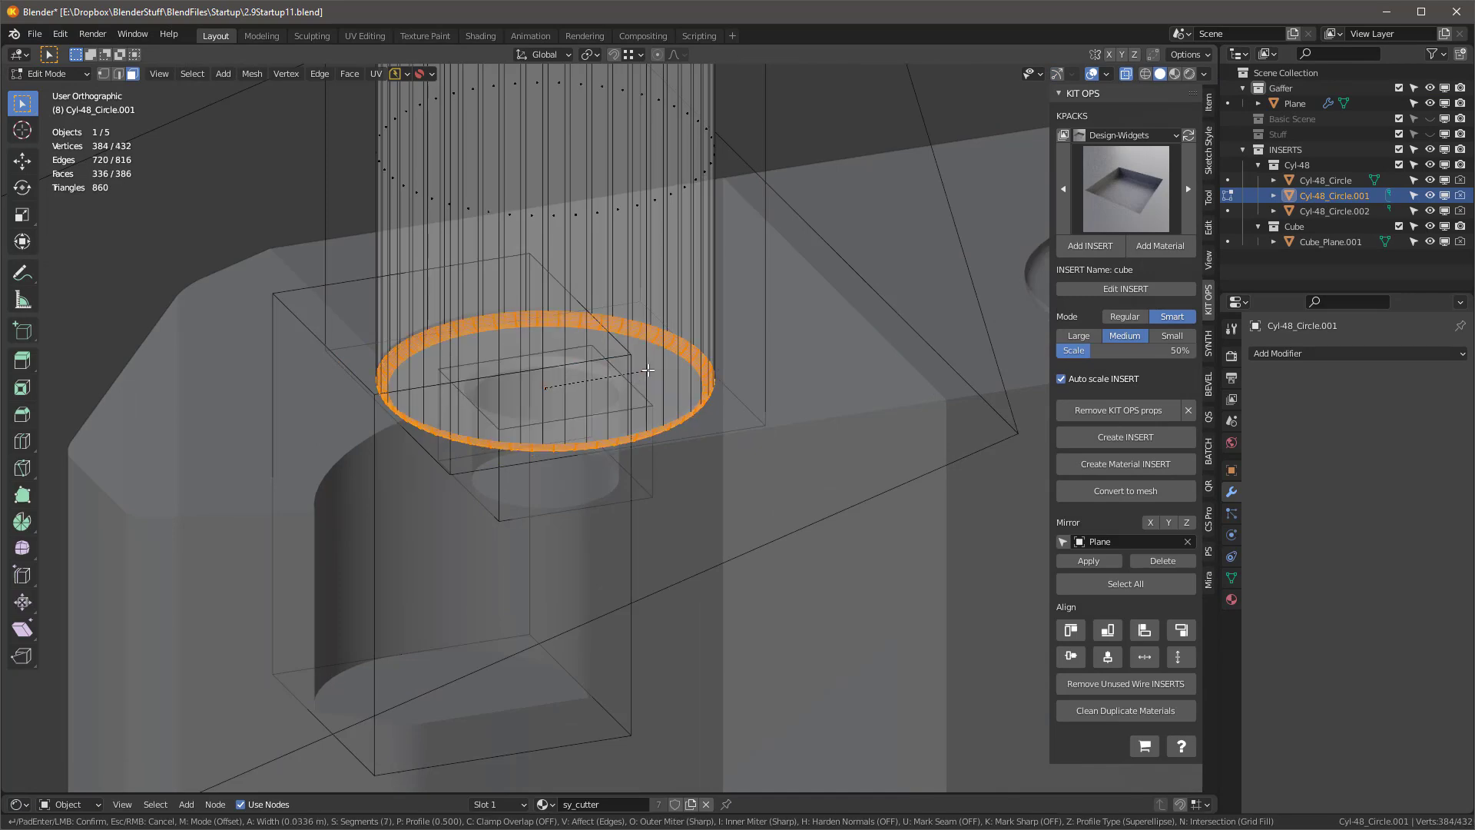
left_click(641, 364)
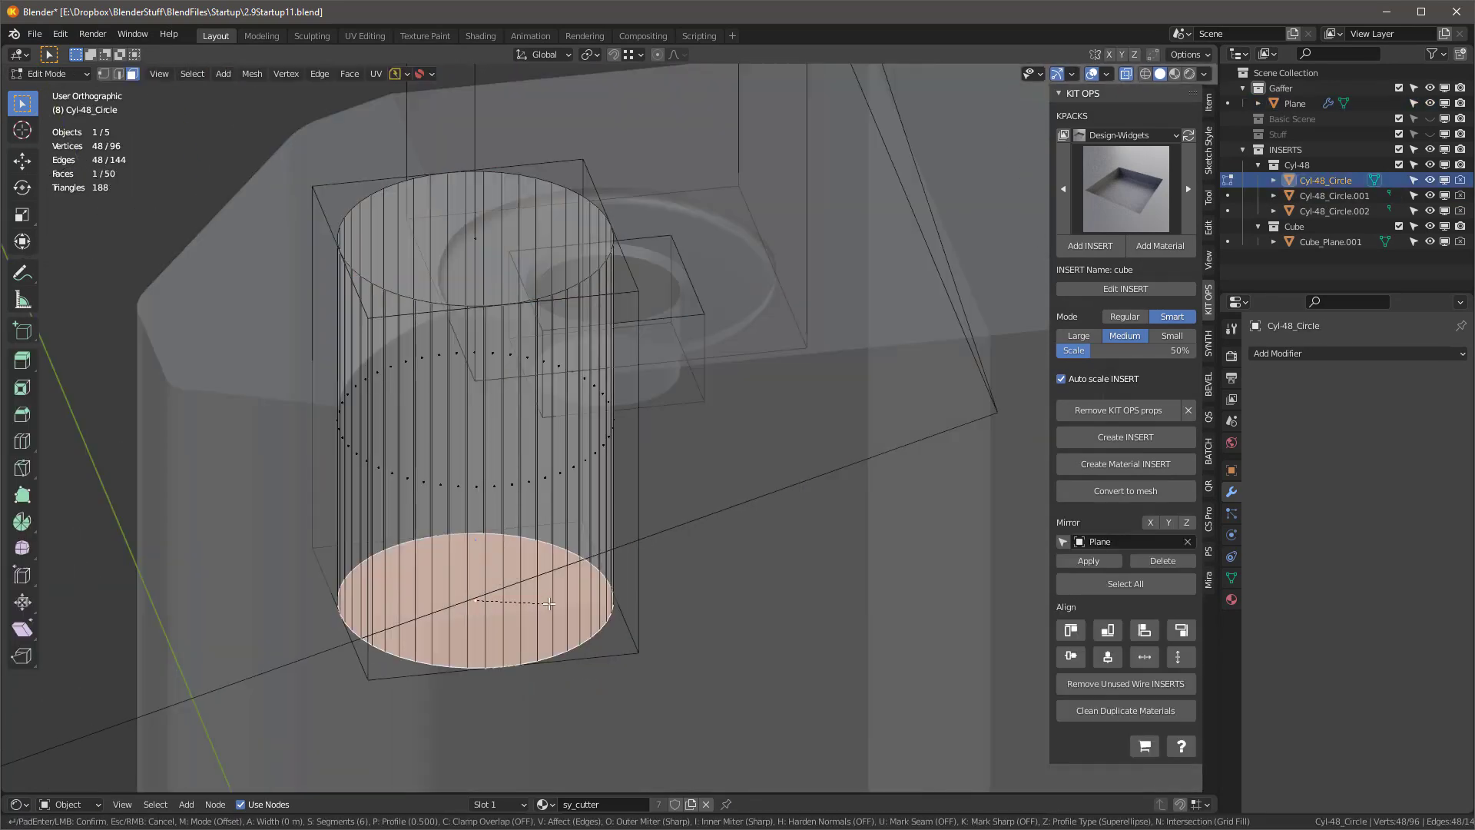
left_click(548, 604)
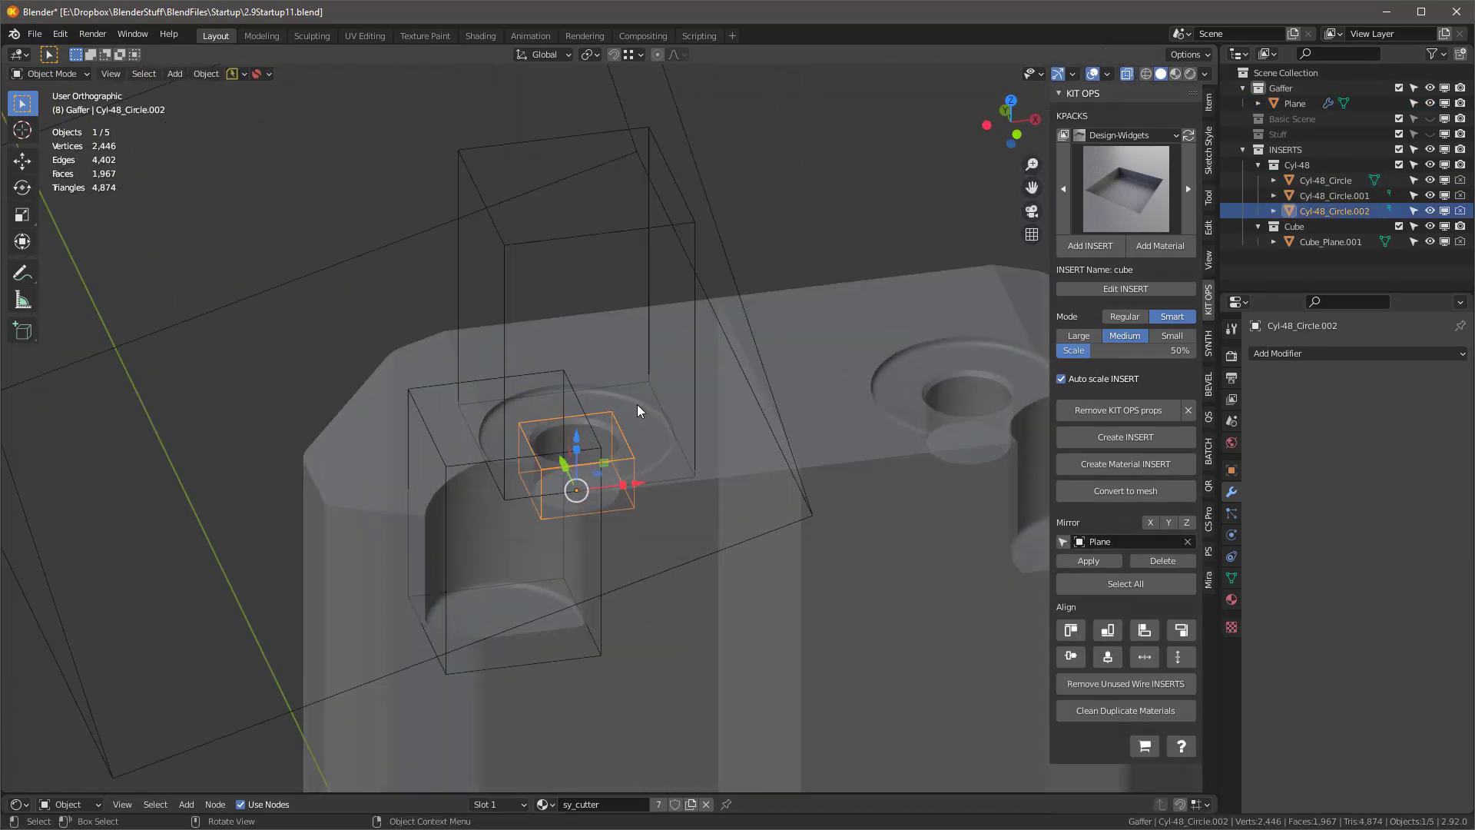
Step: Add another cyl-48 cutter INSERT in the edge pocket, scale it down, and lower it about 0.002 m into the pocket floor
left_click(1125, 189)
left_click(1118, 243)
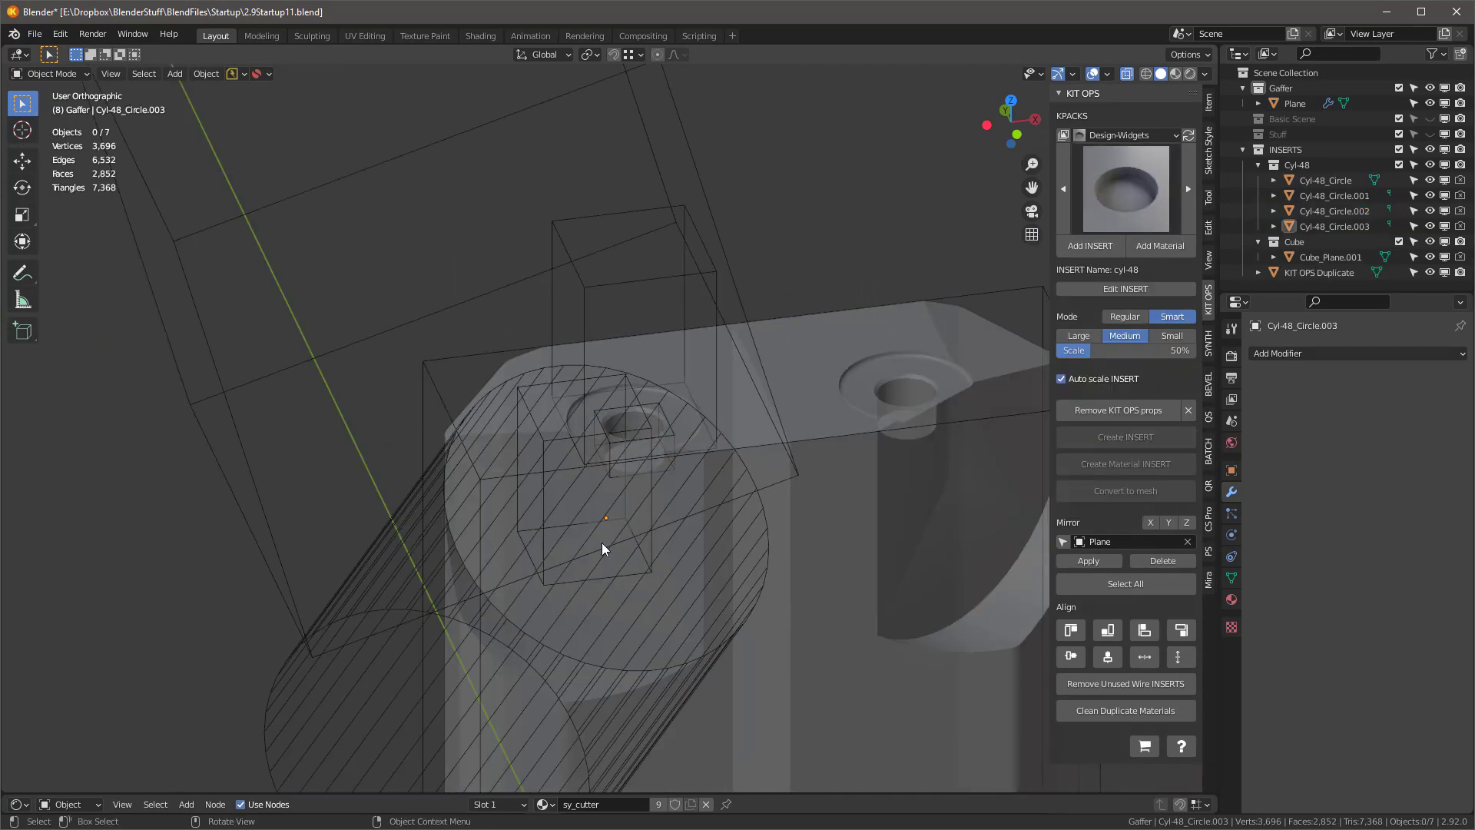
key("s")
left_click(636, 514)
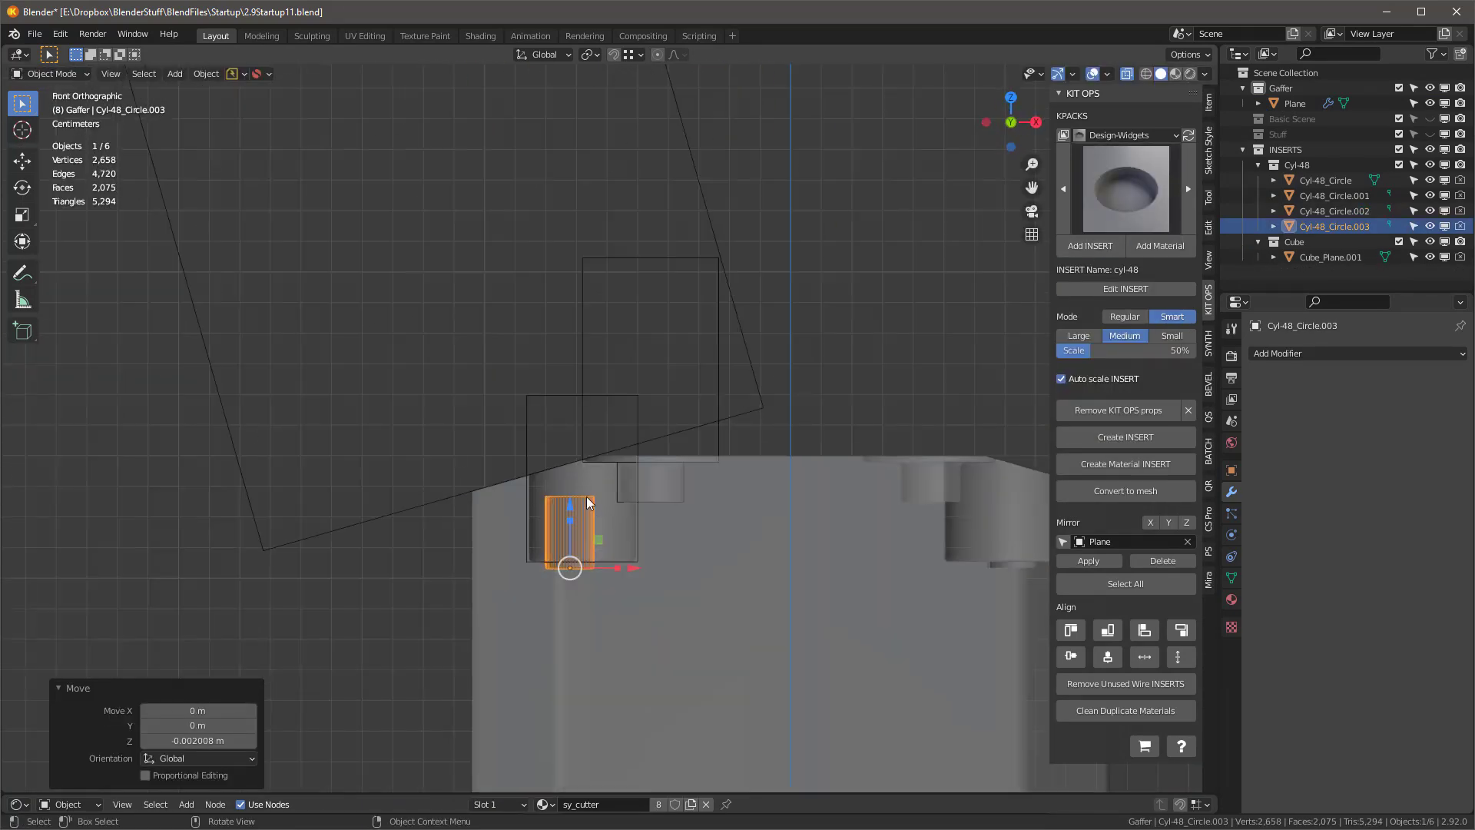
Step: Duplicate the center hole's cutter, make the copy slightly larger, and raise it 0.011685 m along Z
left_click(620, 405)
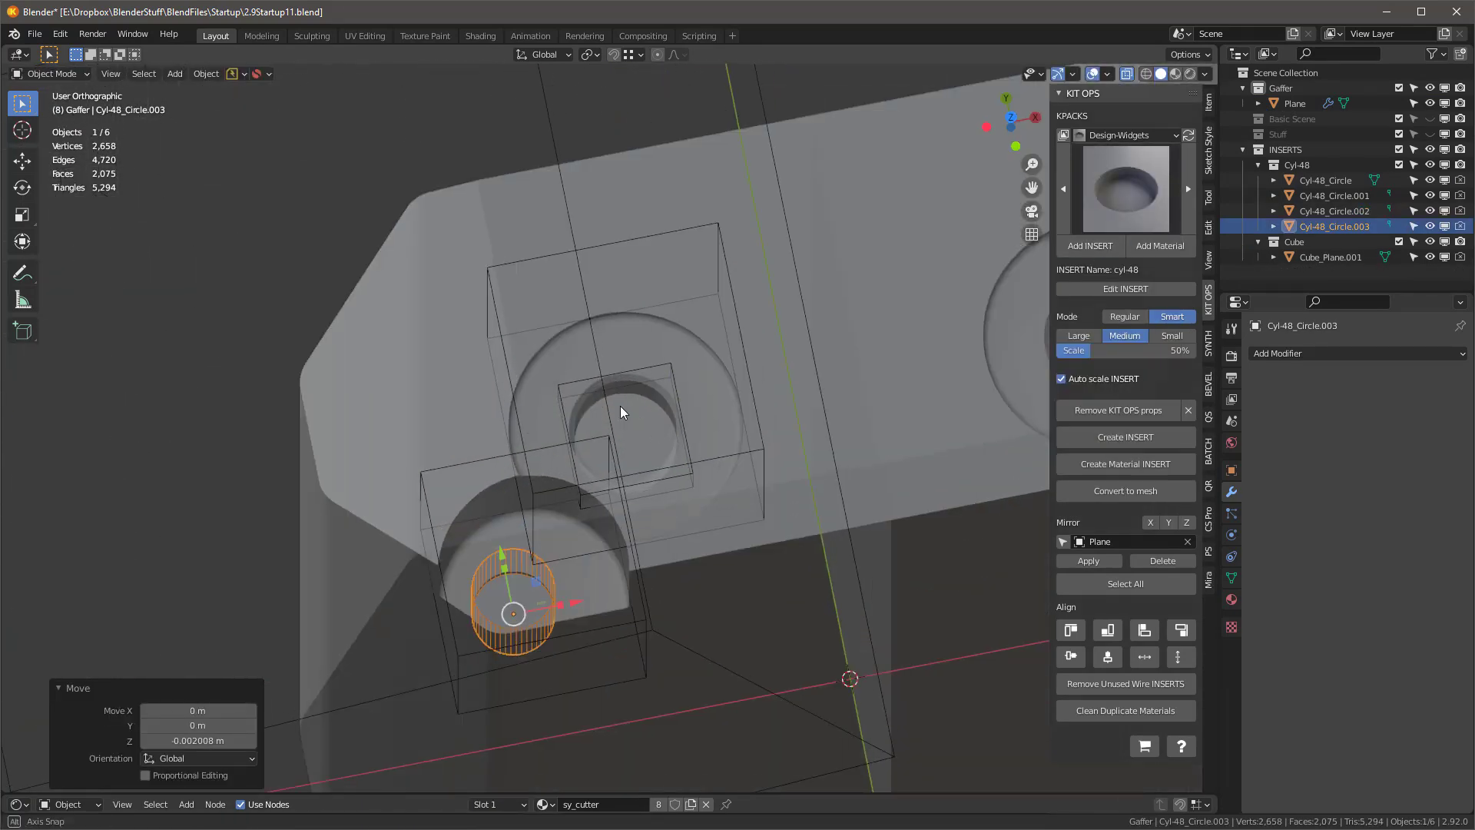
key("KP_7")
left_click(715, 497)
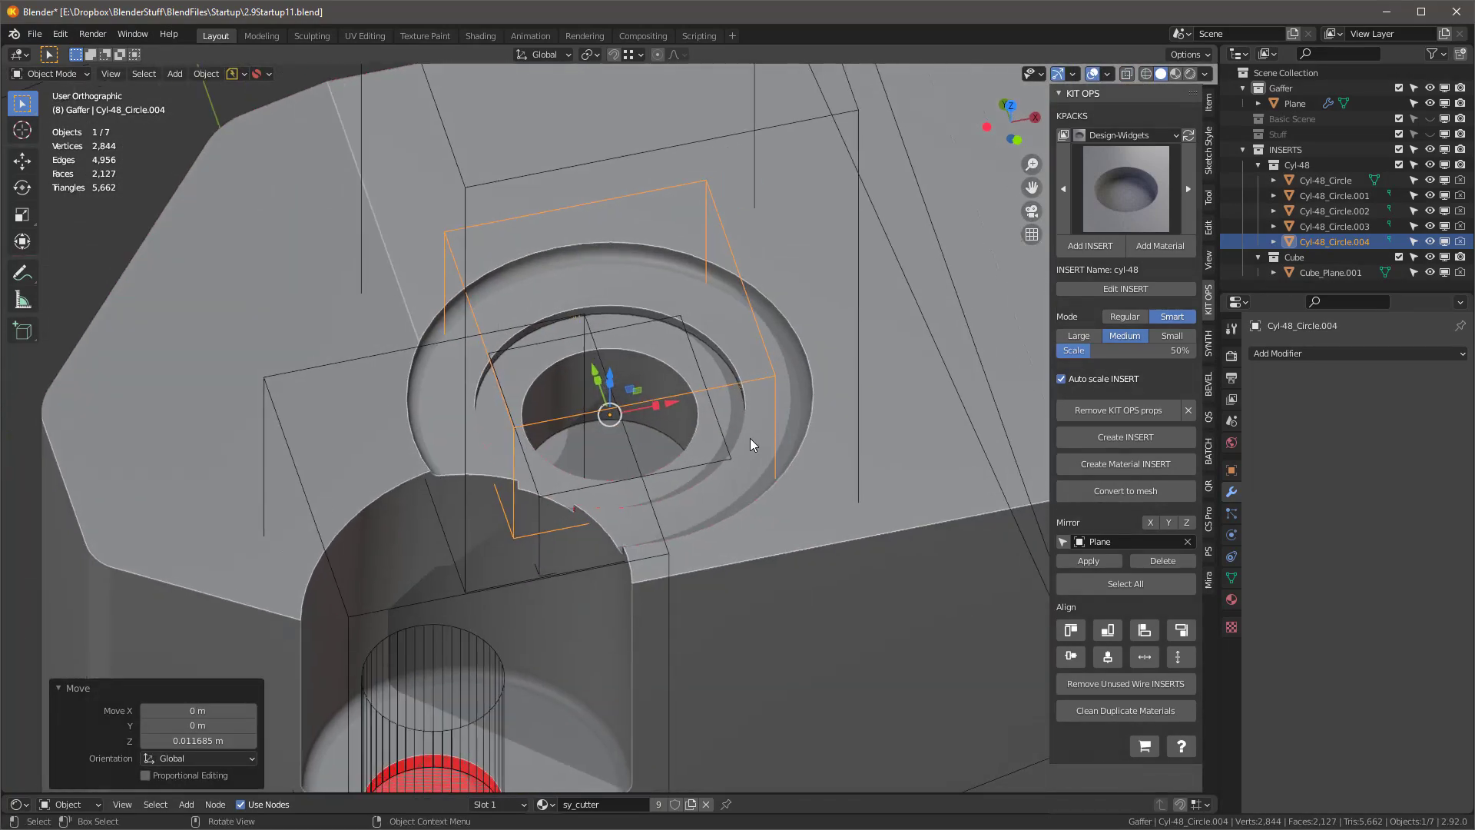
left_click(1298, 353)
left_click(1190, 602)
key("ctrl+z")
Step: Add a Solidify modifier to the duplicated cutter to carve a ring around the center hole
left_click(1298, 354)
left_click(1190, 615)
middle_click_drag(806, 338, 822, 376)
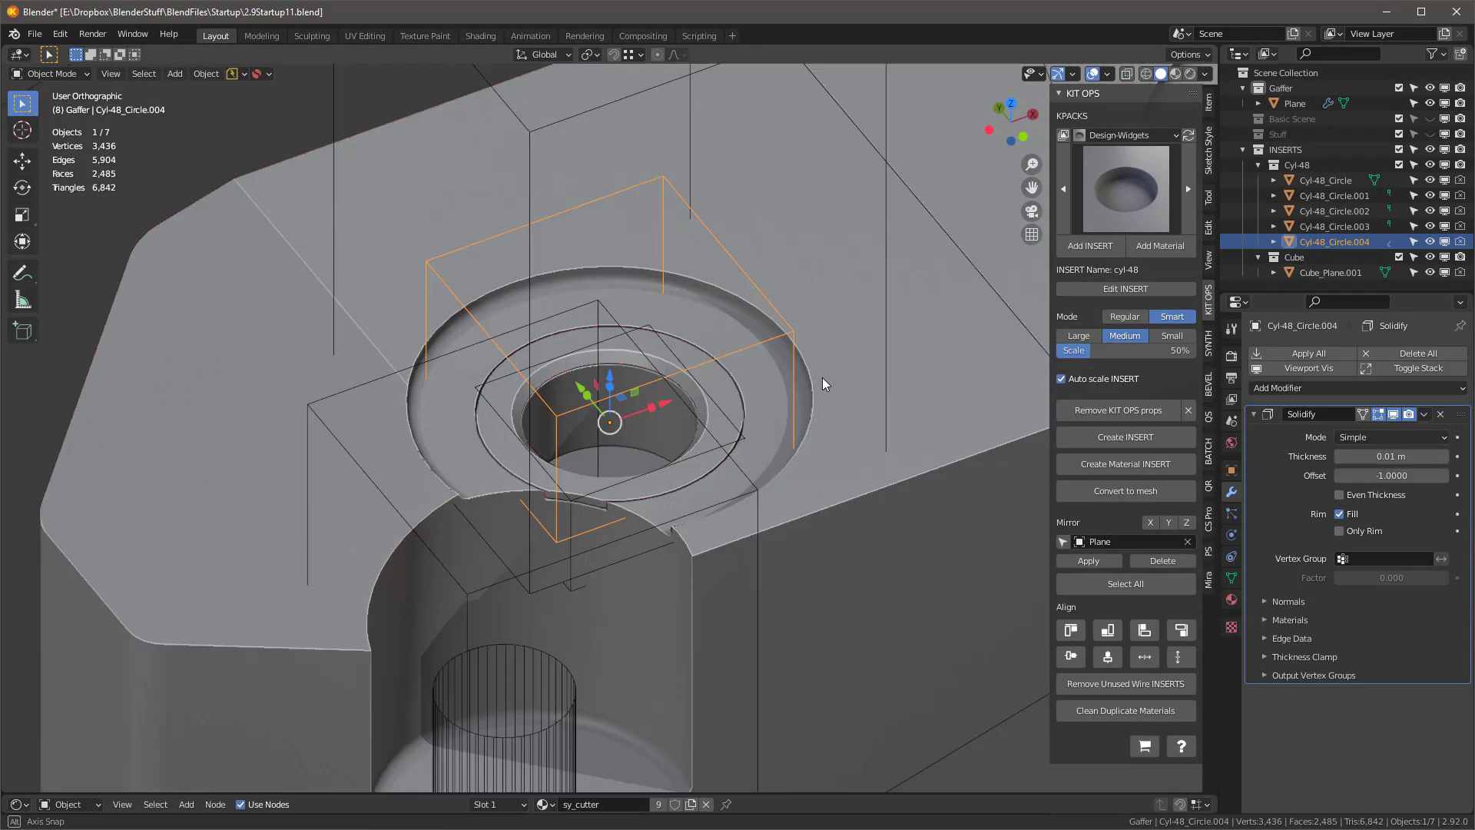
Step: Position a second cube cutter at the block's front edge so it opens the shallow round recess, adjusting its depth along Z
key("KP_7")
scroll(769, 200, "up", 2)
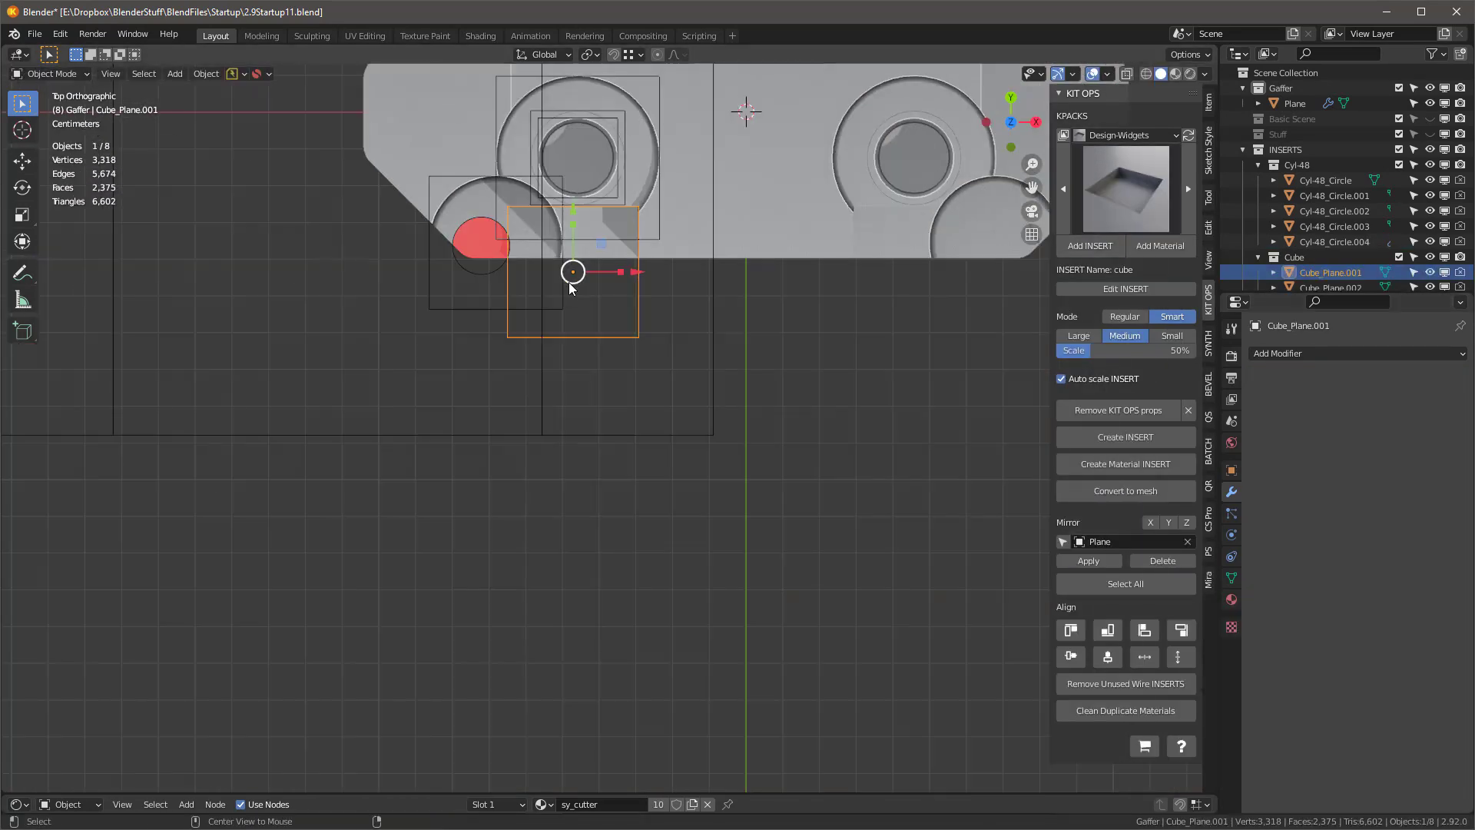
scroll(572, 288, "up", 3)
key("g")
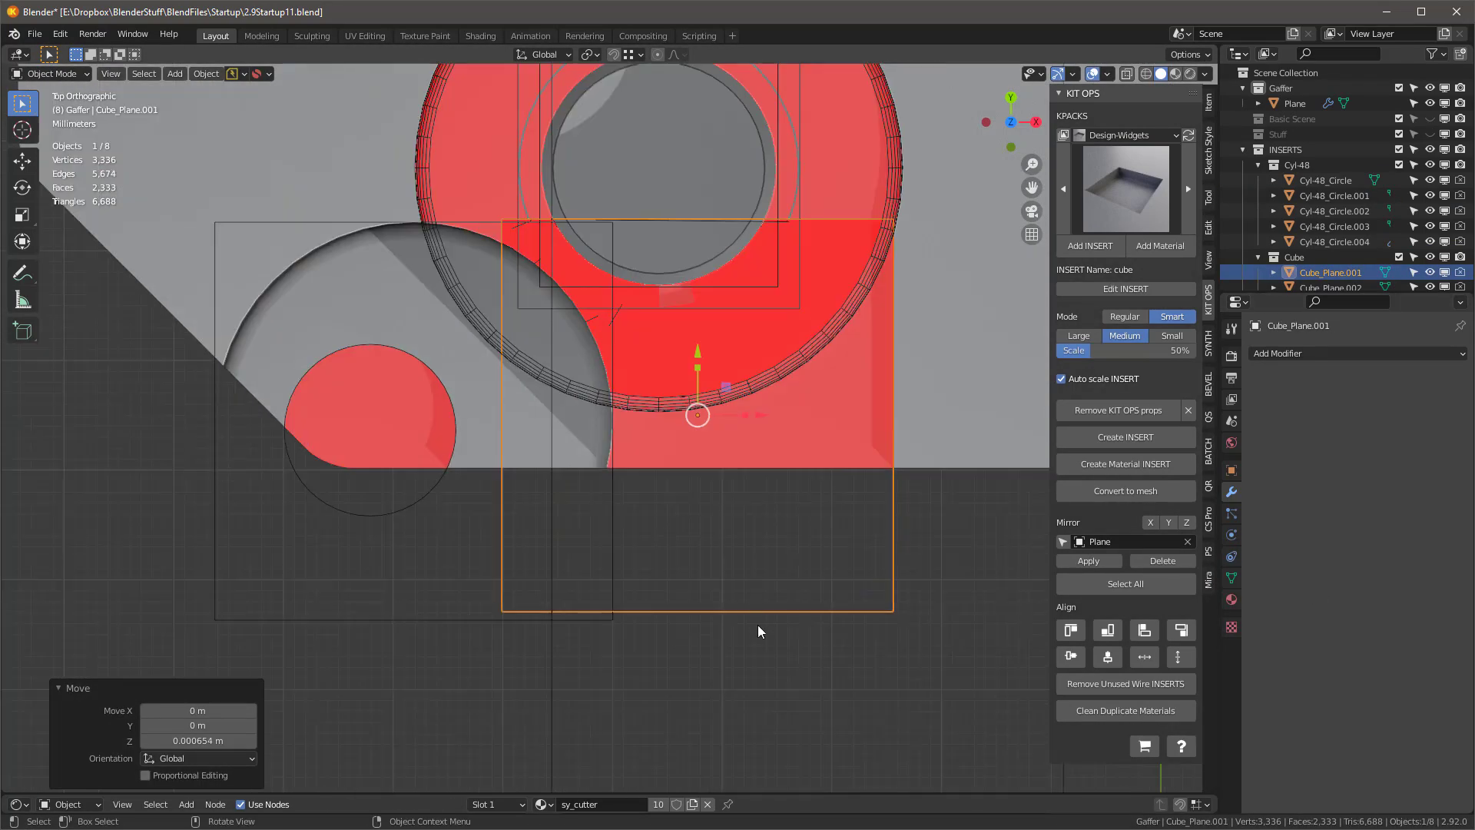
Step: Select the block and set the second cube cutter's Difference boolean to the Exact solver
key("q")
left_click(756, 626)
middle_click_drag(684, 617, 750, 504)
left_click(727, 548)
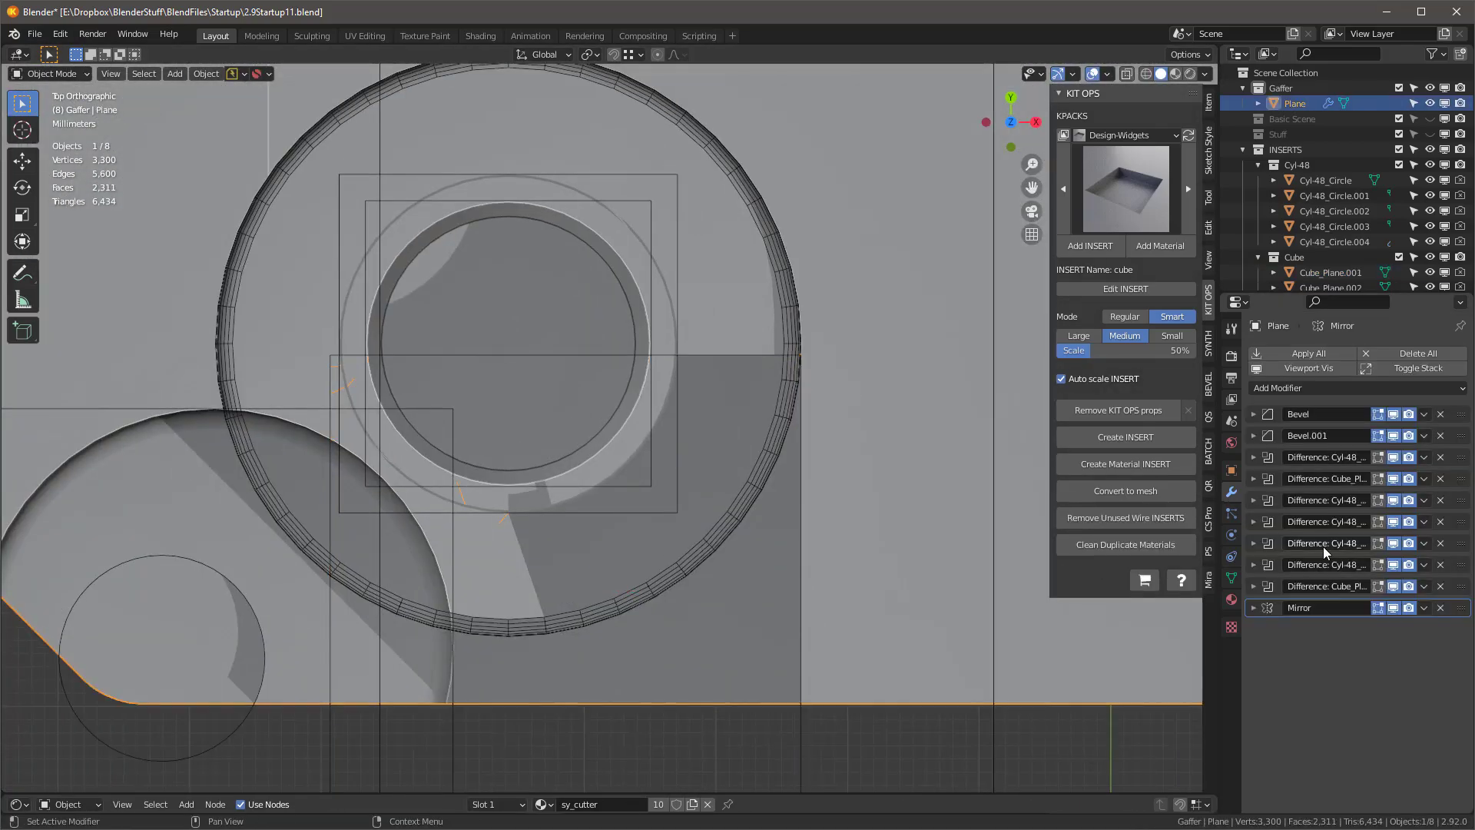
left_click(1254, 586)
Step: Give the pocket-floor cutter's bottom rim a bevel weight of 1 and add a weight-limited Bevel modifier, 0.1 m with 10 segments
middle_click_drag(815, 462, 704, 446)
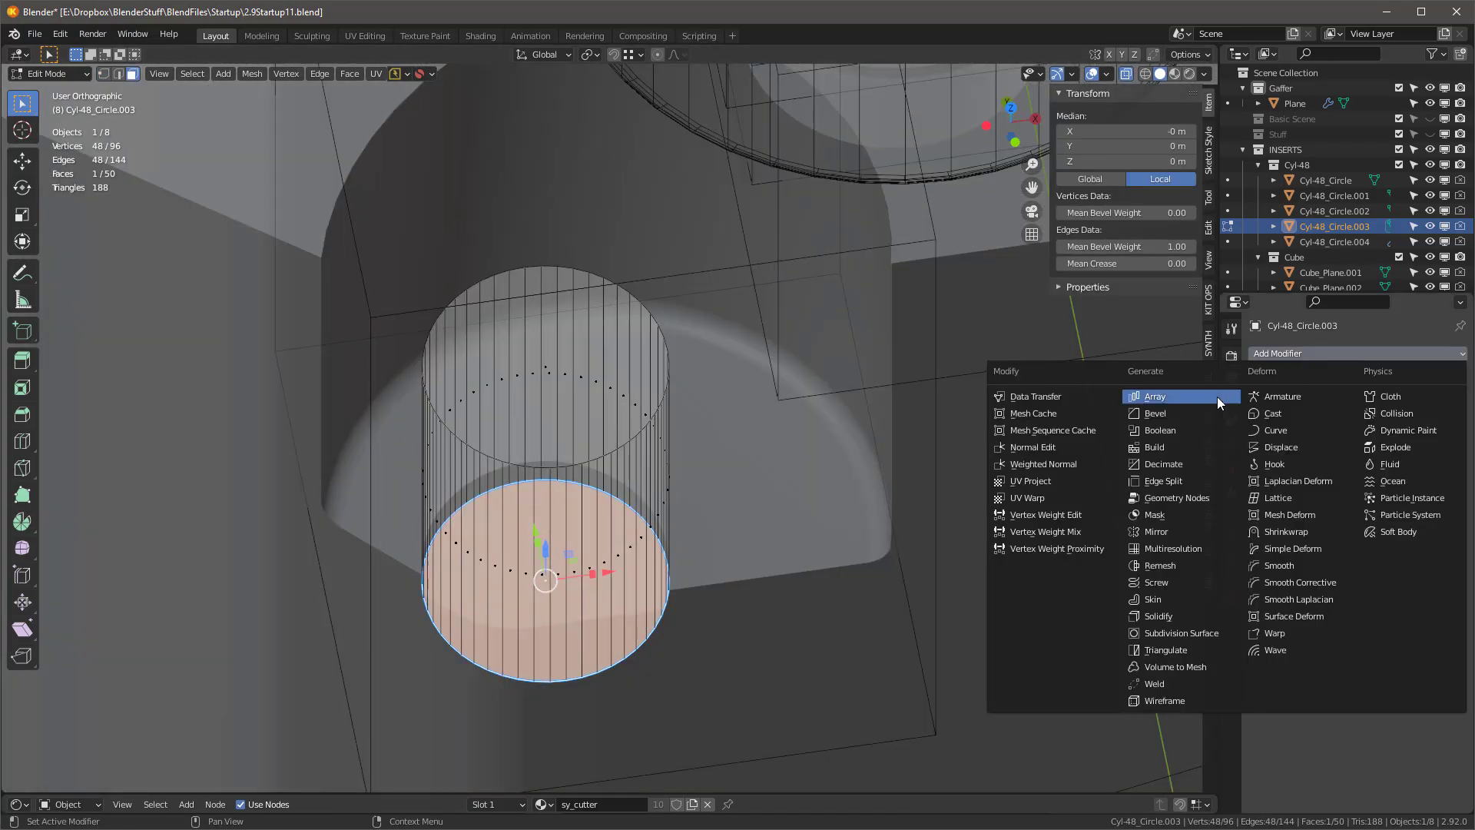
left_click(1168, 408)
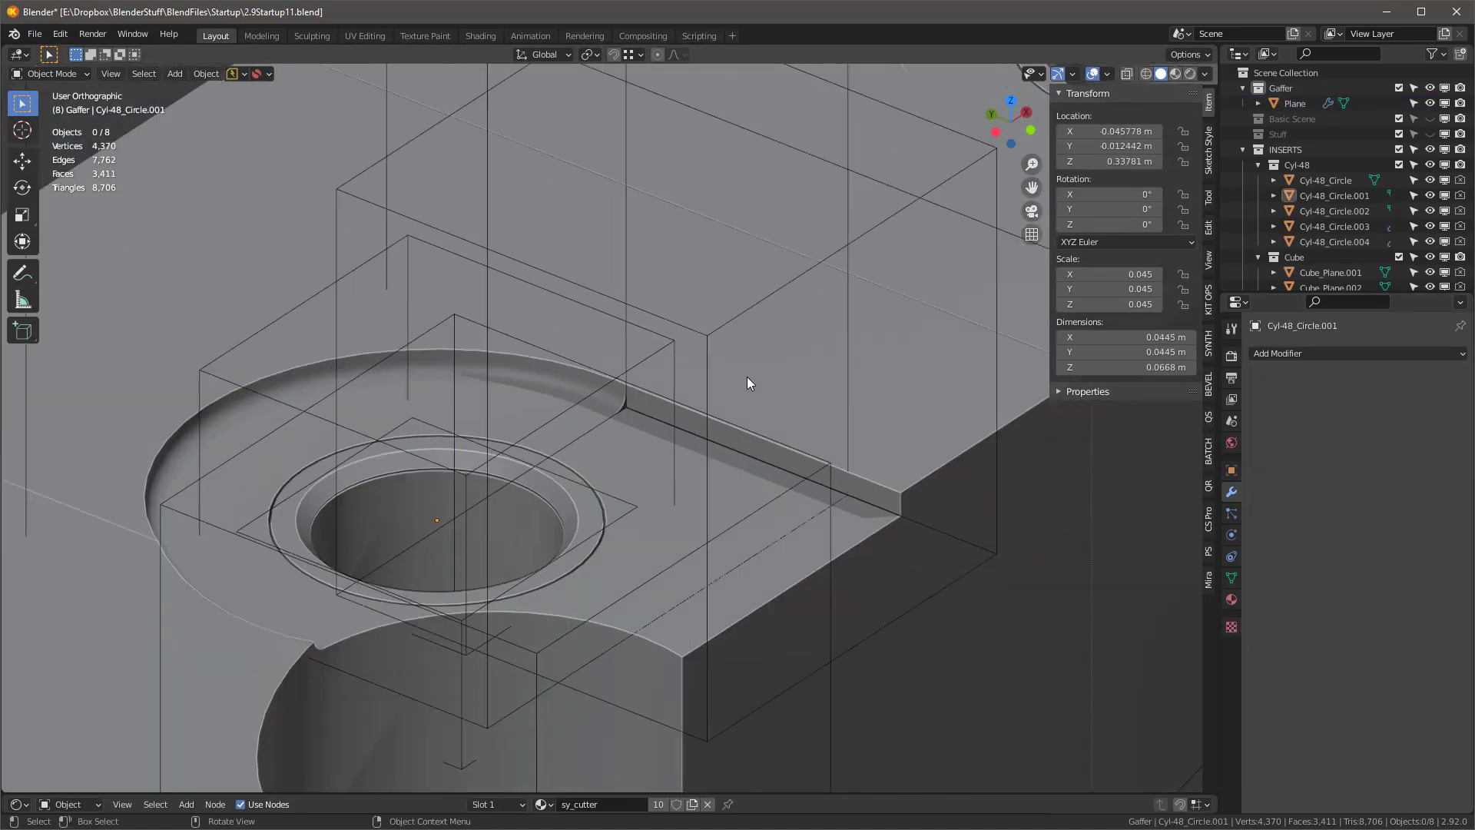
Step: Add the cyl-32 cutter INSERT where the round recess meets the straight notch, scaled to 0.011
middle_click_drag(747, 376, 870, 396)
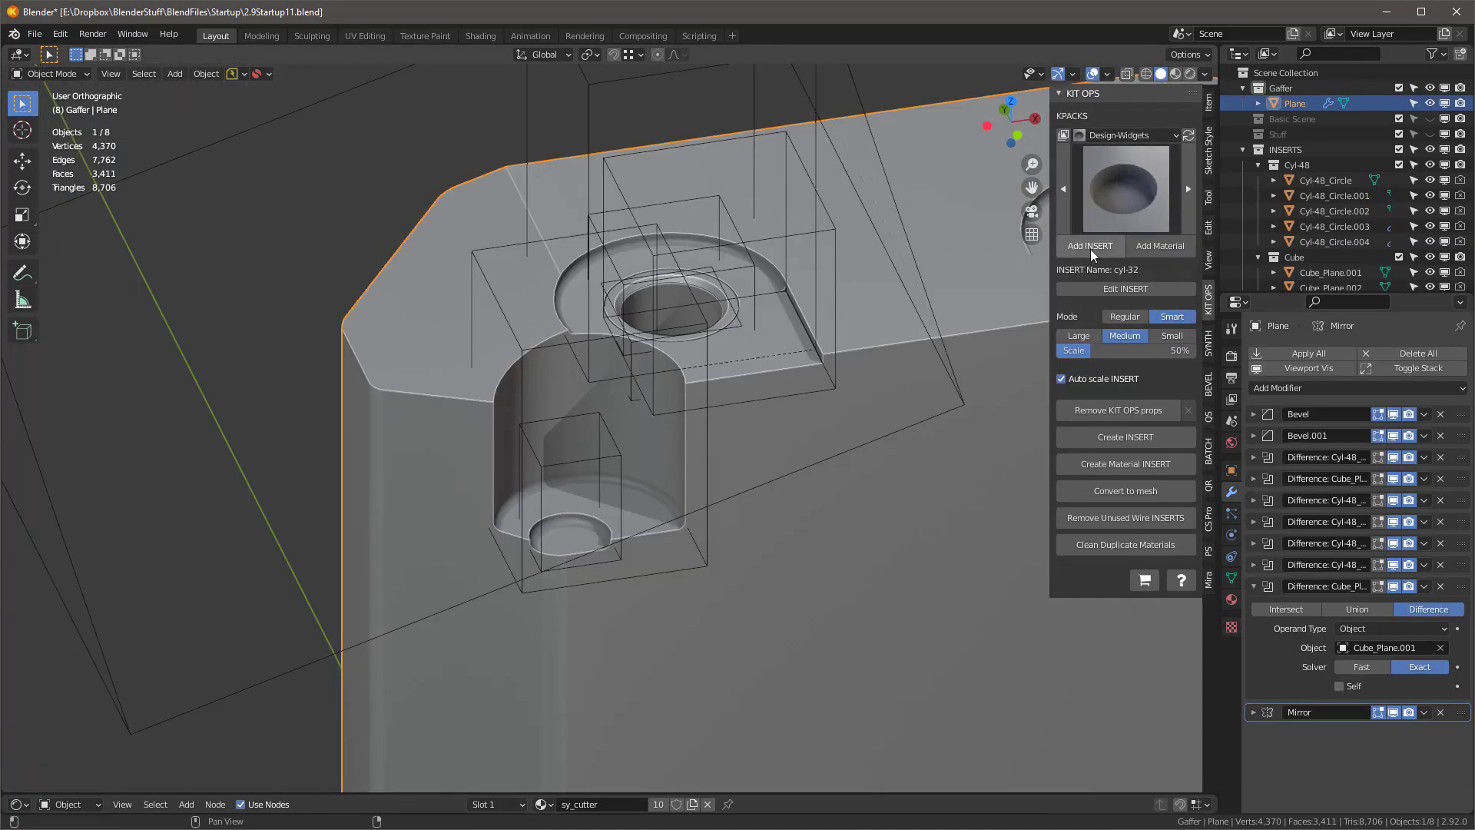
left_click(1090, 246)
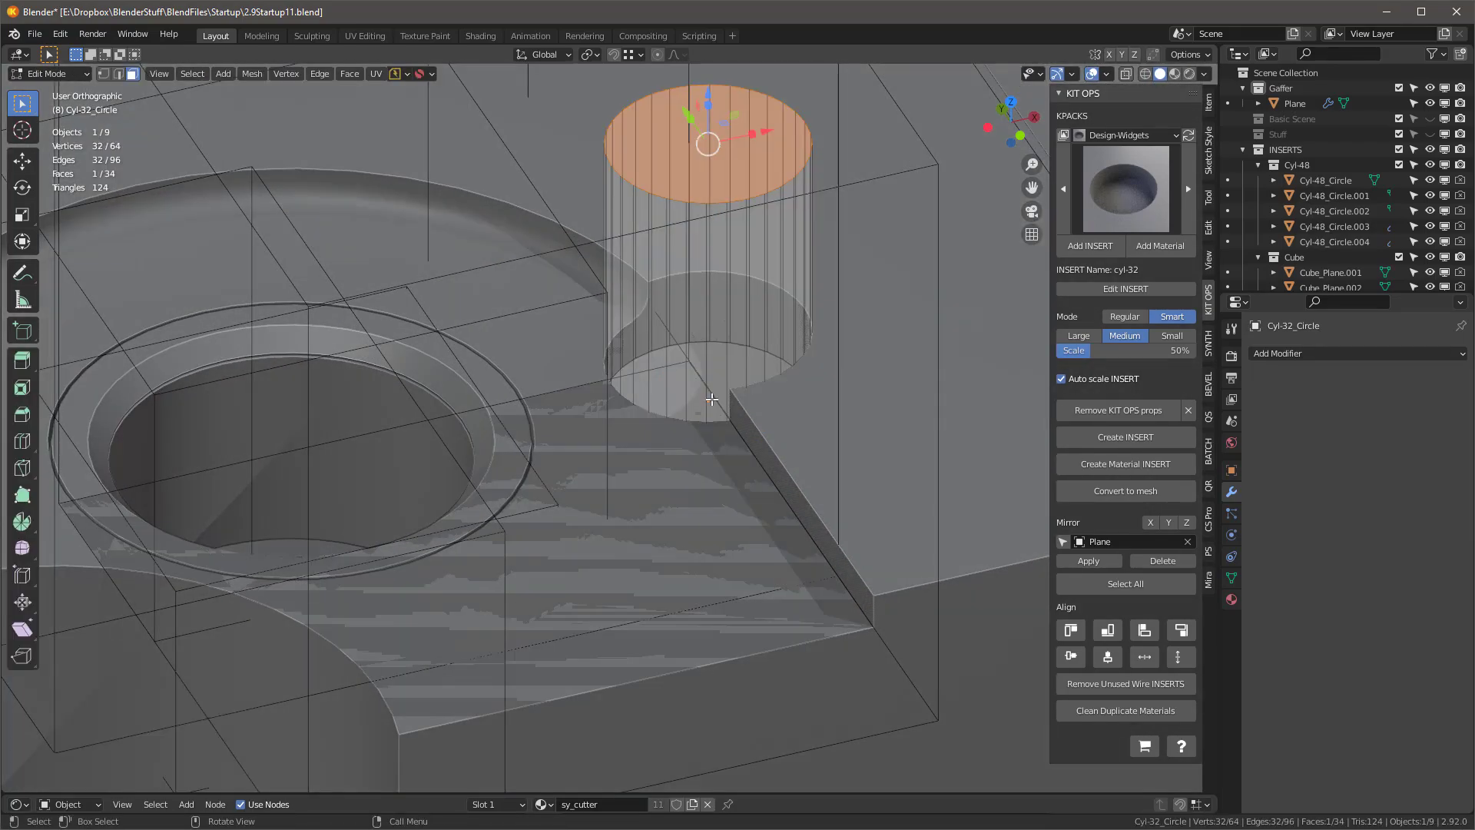
Step: Show the model see-through and set the edge bevel weight of the cyl-32 cutter's bottom face to 1
key("alt+z")
left_click(711, 399)
left_click(1209, 102)
type("1")
key("Return")
key("Tab")
Step: Add a Bevel modifier to the cyl-32 cutter and set its amount to 0.286 m for a tapered hole
left_click(1291, 353)
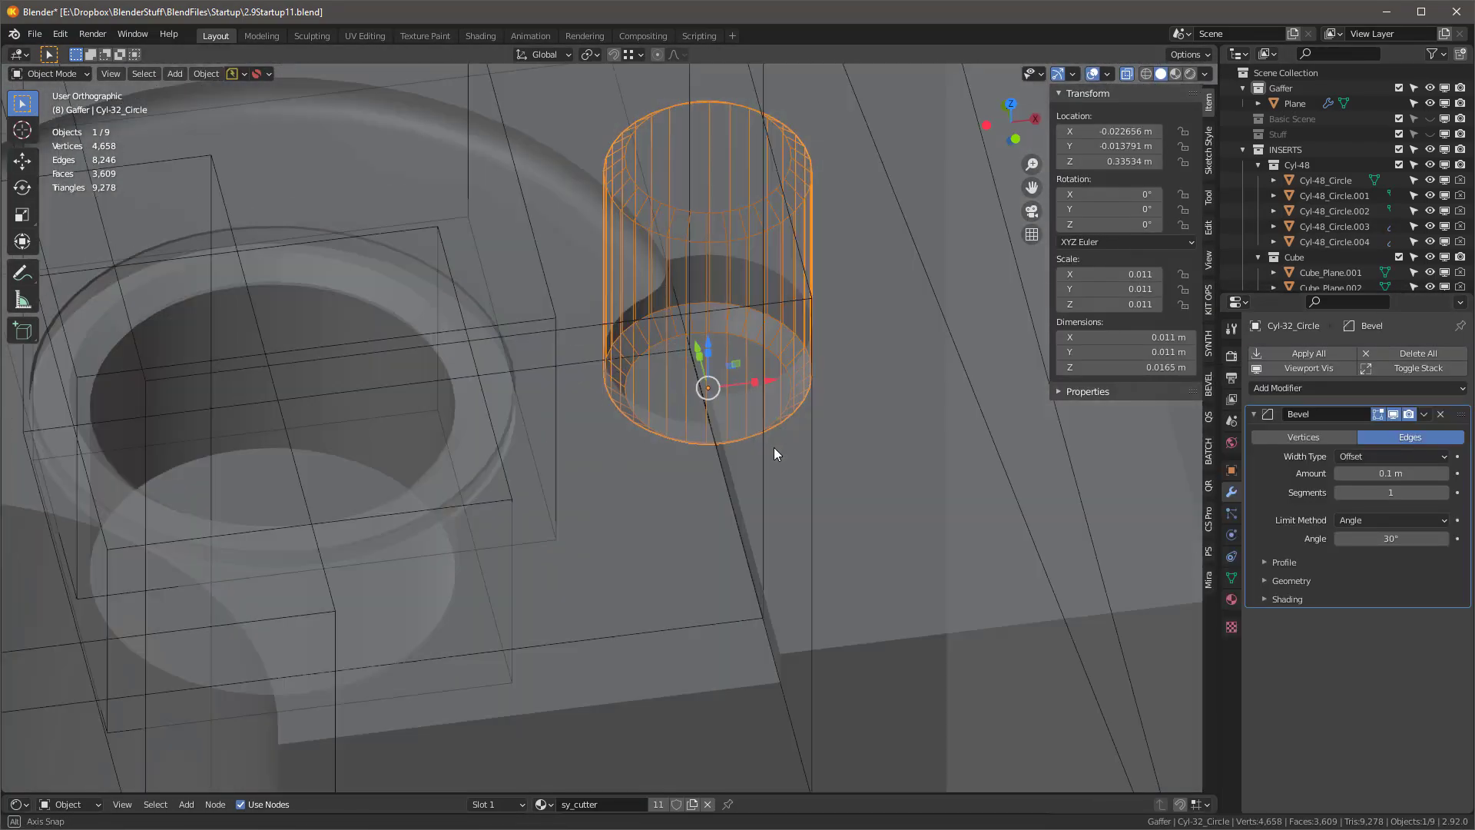
middle_click_drag(774, 448, 802, 439)
left_click_drag(1389, 473, 1403, 473)
scroll(916, 491, "down", 3)
left_click(841, 429)
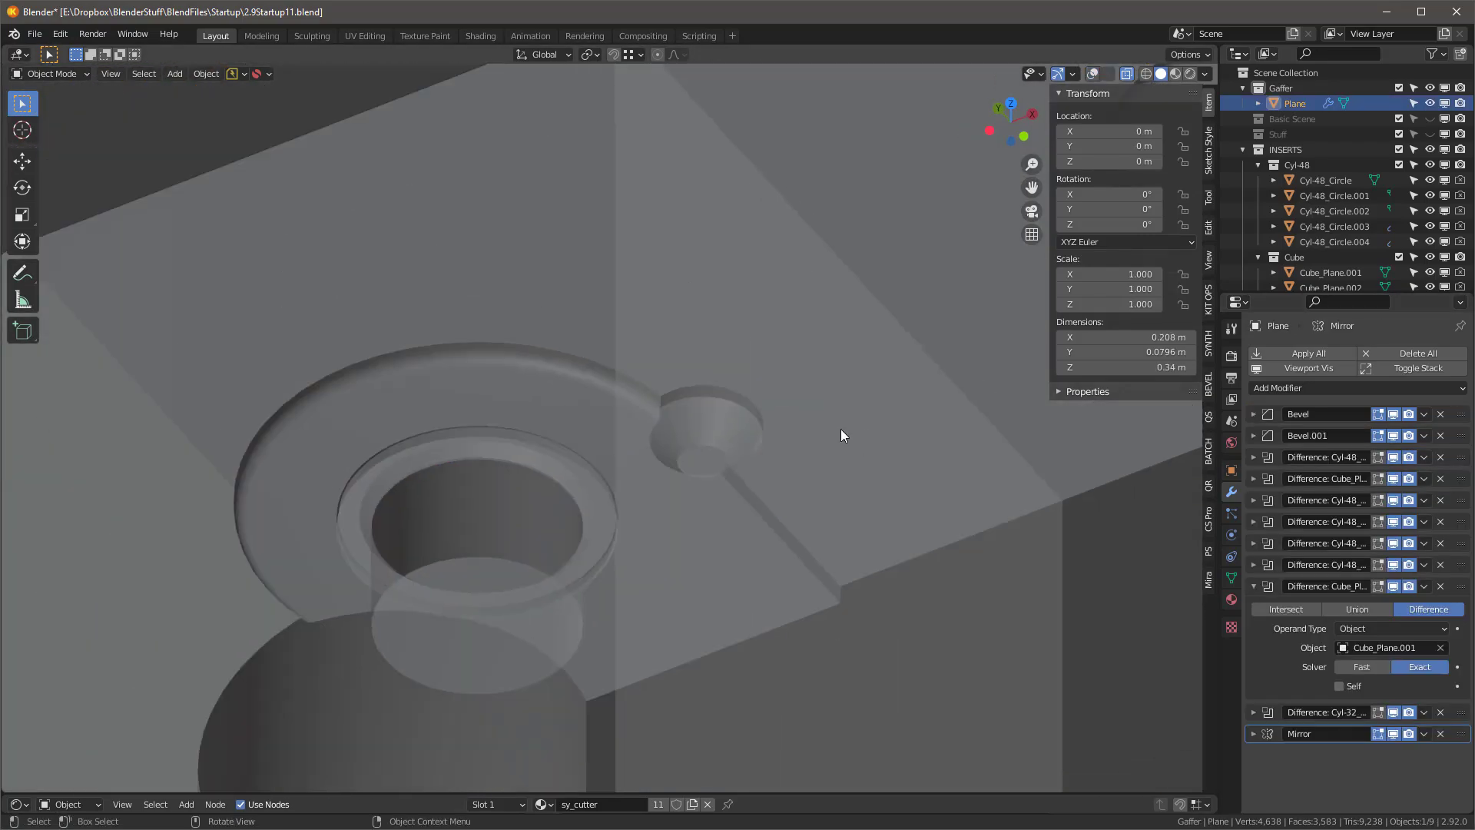
Step: Turn off the see-through display and inspect the tapered cutter beside the notch
key("alt+z")
key("ctrl+z")
right_click(735, 352)
left_click(735, 352)
left_click(771, 373)
left_click(743, 382)
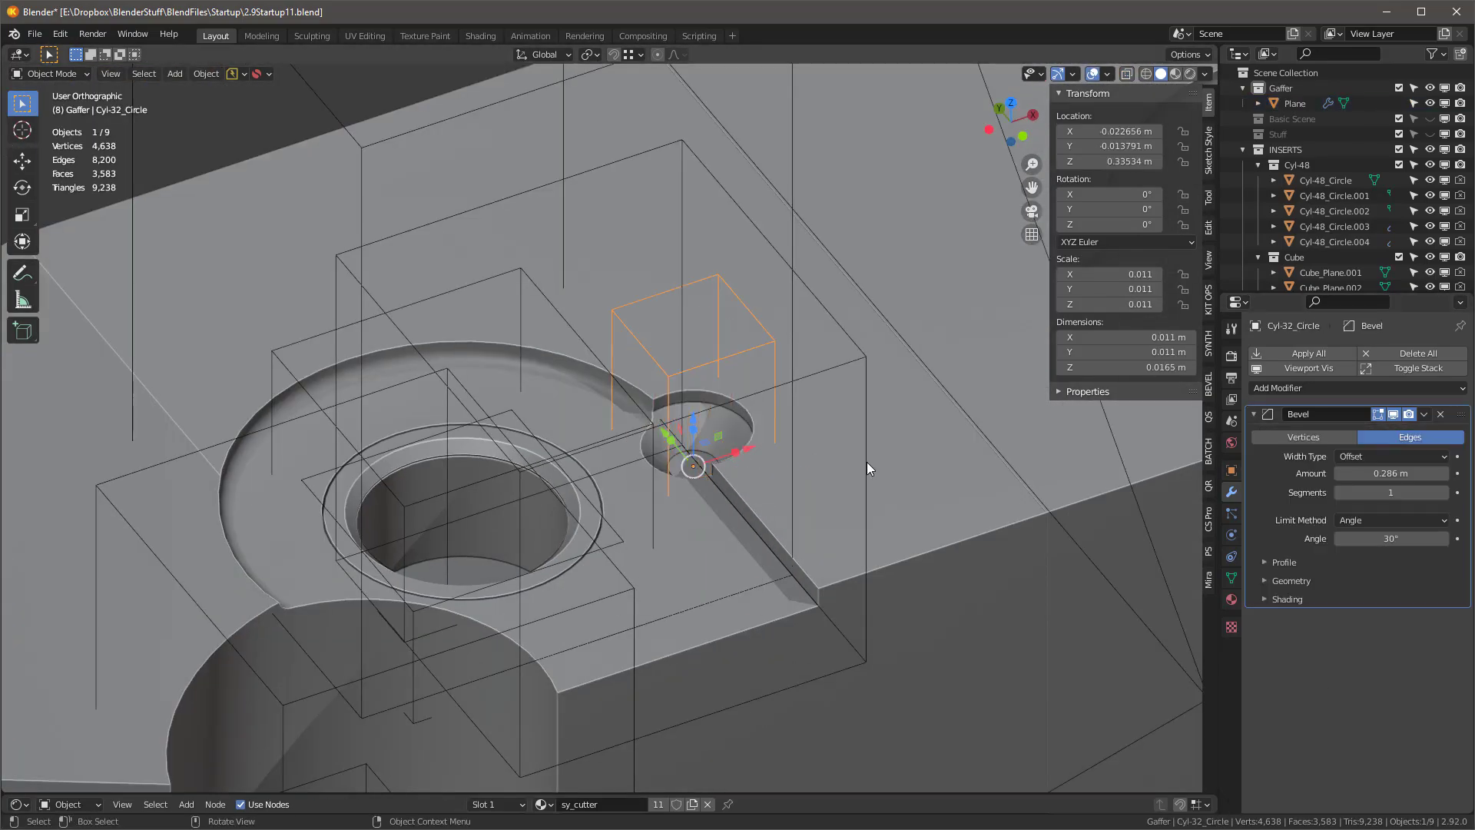
left_click(867, 463)
Step: Duplicate the pocket-floor cutter, scale the copy down to 0.005, and lower it 0.003713 m along Z
scroll(867, 462, "down", 4)
middle_click_drag(867, 462, 692, 430)
scroll(725, 403, "down", 5)
scroll(615, 326, "up", 3)
left_click(616, 324)
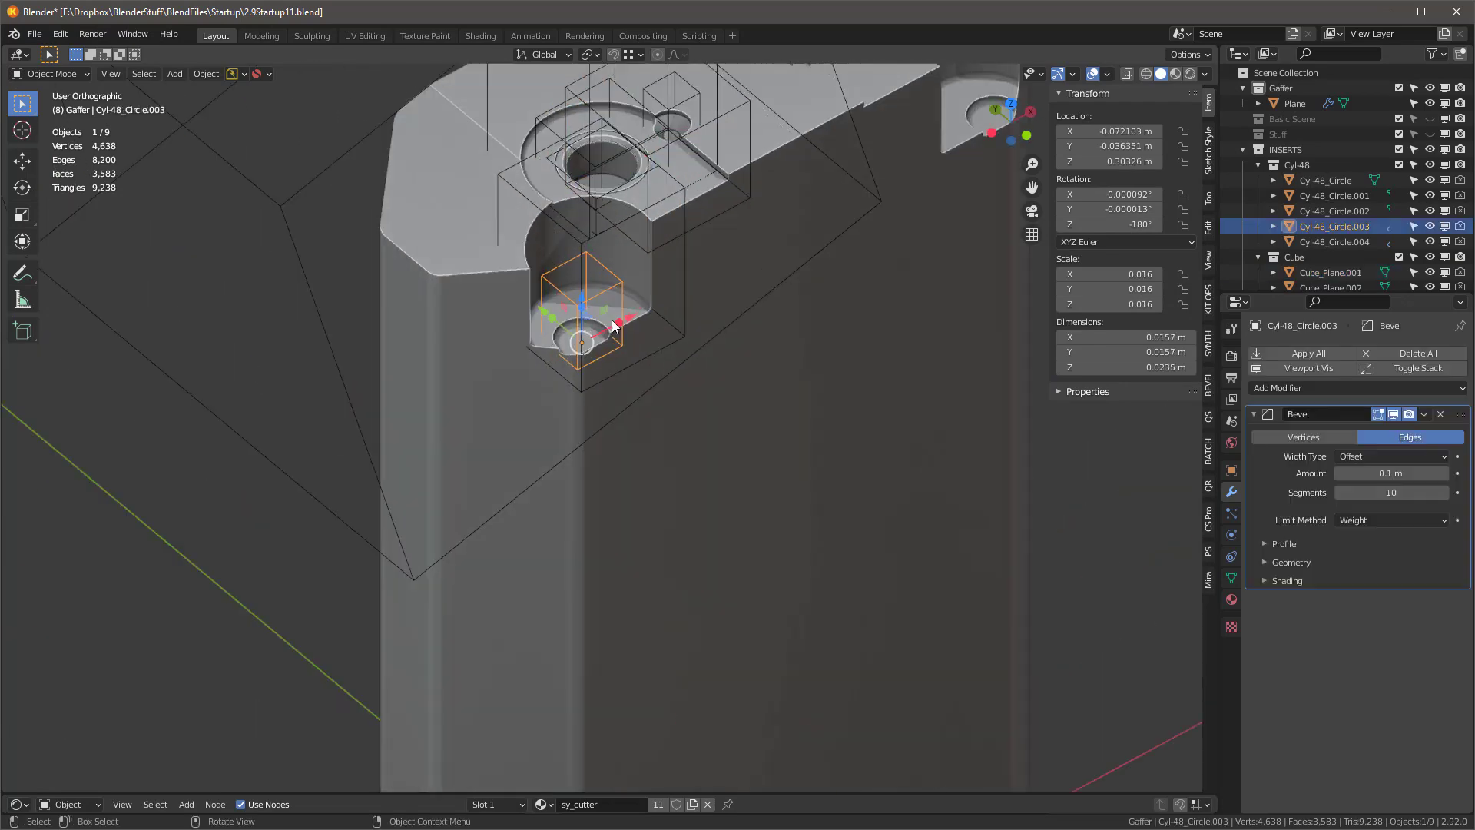
key("KP_7")
key("shift+d")
right_click(818, 320)
left_click(578, 316)
middle_click_drag(578, 316, 590, 231)
left_click_drag(531, 299, 530, 336)
middle_click_drag(593, 339, 573, 369)
scroll(568, 338, "up", 4)
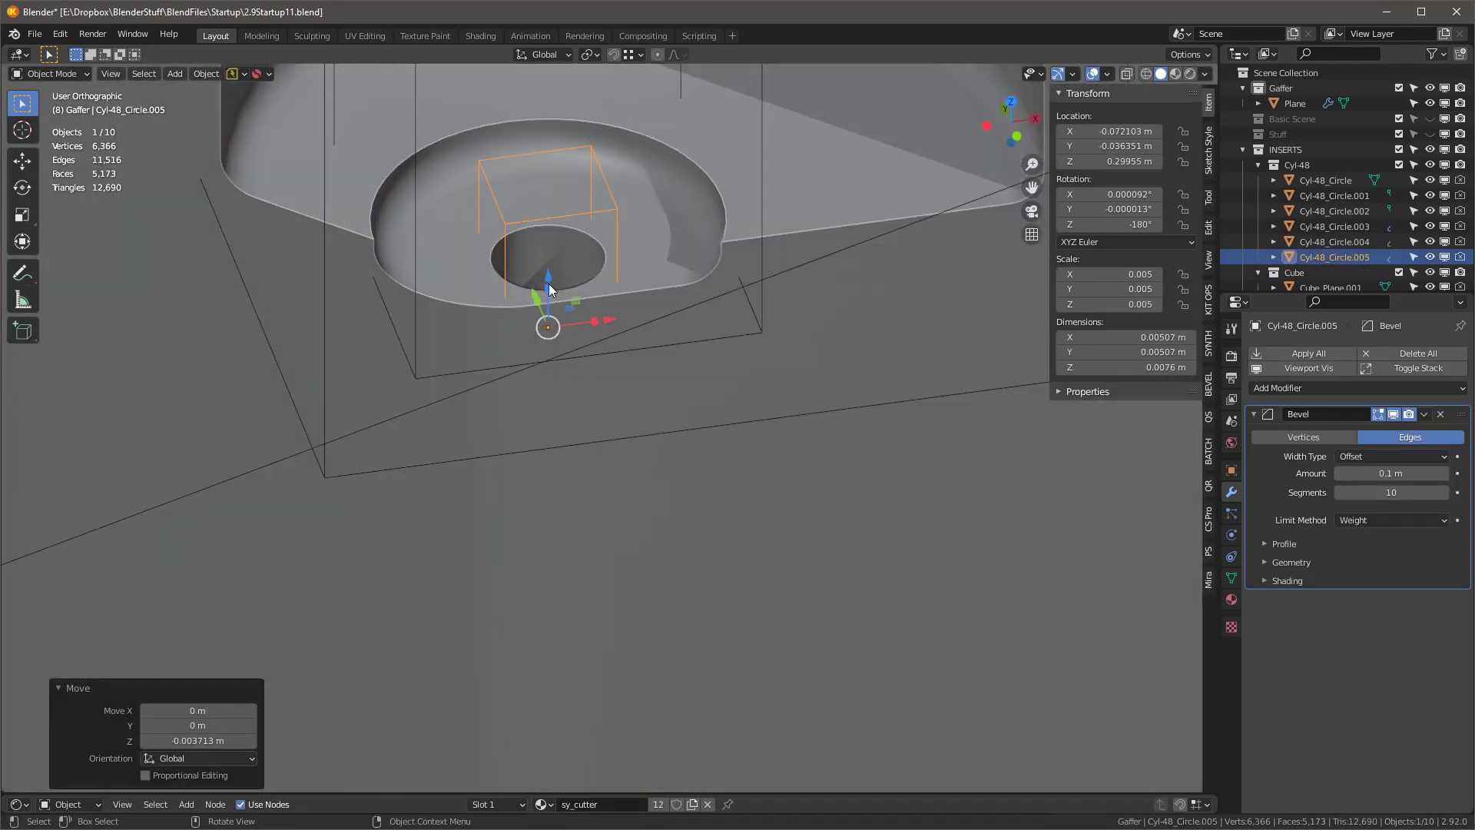
Step: Select the block, check the nested holes from several angles, and save the file
scroll(661, 307, "down", 3)
middle_click_drag(661, 230, 768, 246)
left_click(860, 253)
middle_click_drag(845, 307, 820, 272)
middle_click_drag(815, 369, 790, 320)
scroll(790, 319, "down", 5)
key("ctrl+s")
scroll(614, 318, "down", 4)
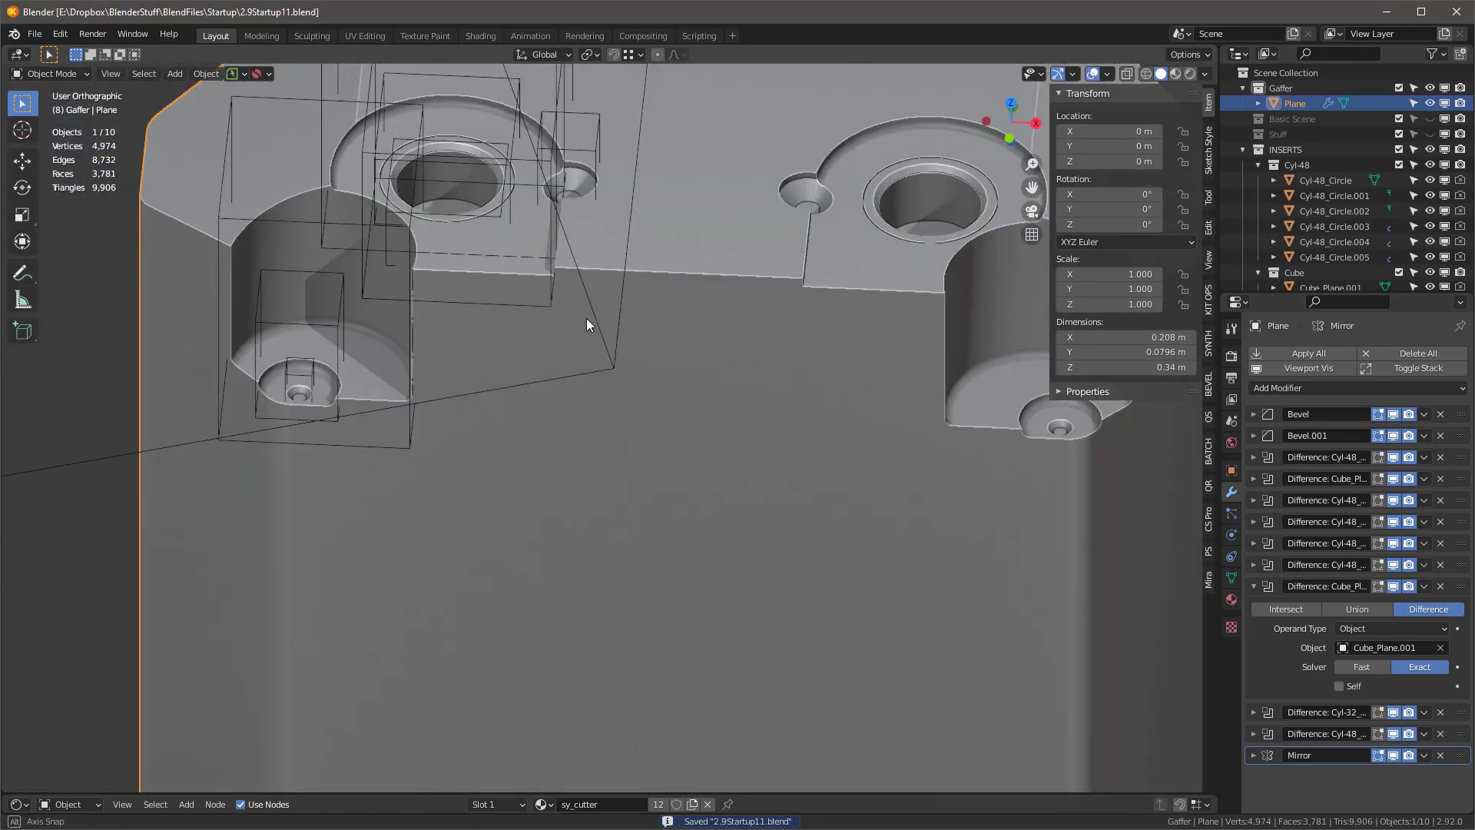
Step: Add the parting-line INSERT to the block's front face, rotated so it runs across the width
scroll(784, 246, "up", 8)
middle_click_drag(769, 253, 806, 338)
scroll(805, 338, "down", 9)
middle_click_drag(791, 454, 683, 397)
left_click(1208, 299)
left_click(1139, 188)
left_click(598, 464)
left_click(1091, 246)
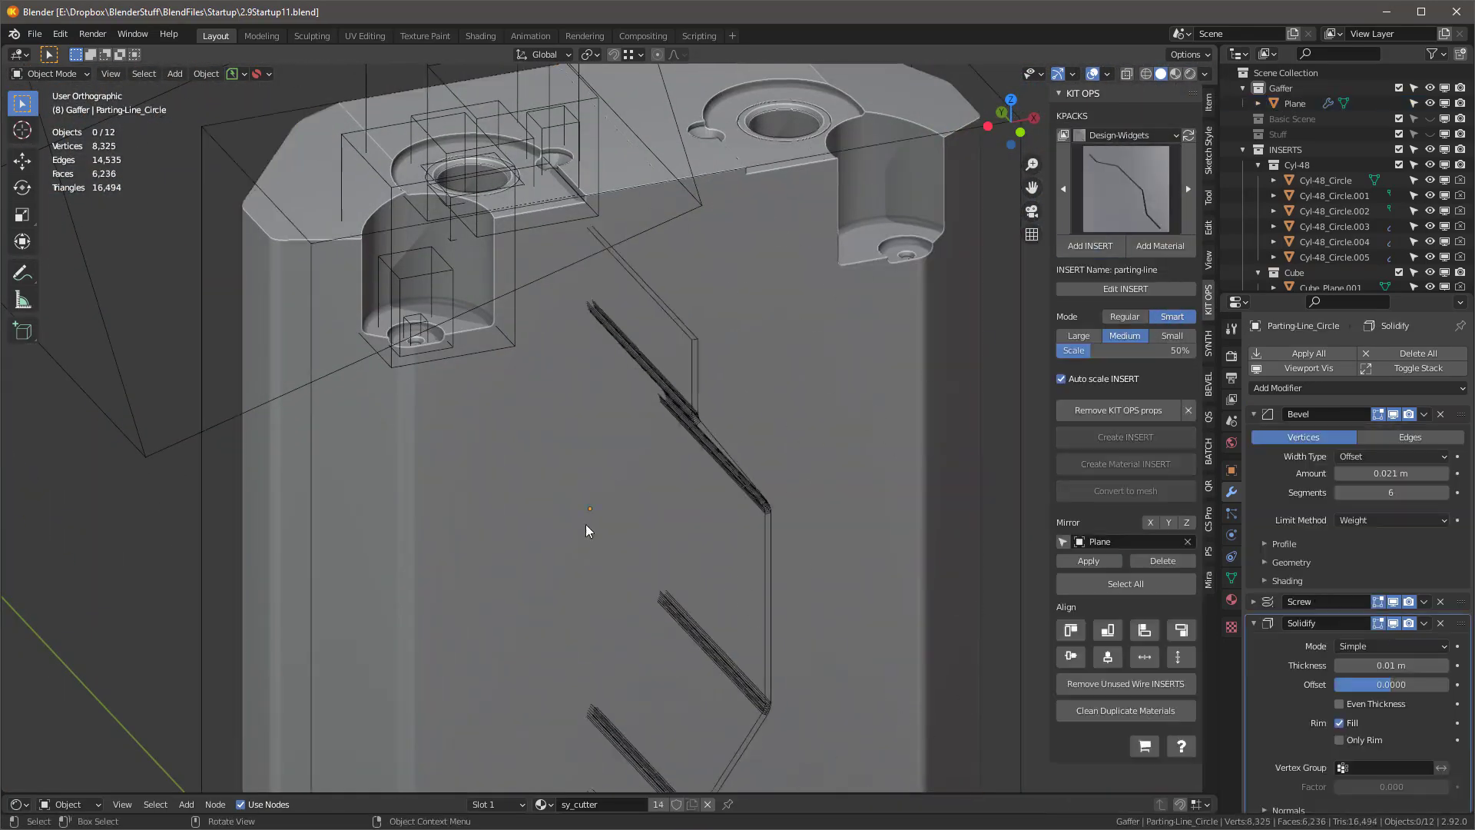
key("Left")
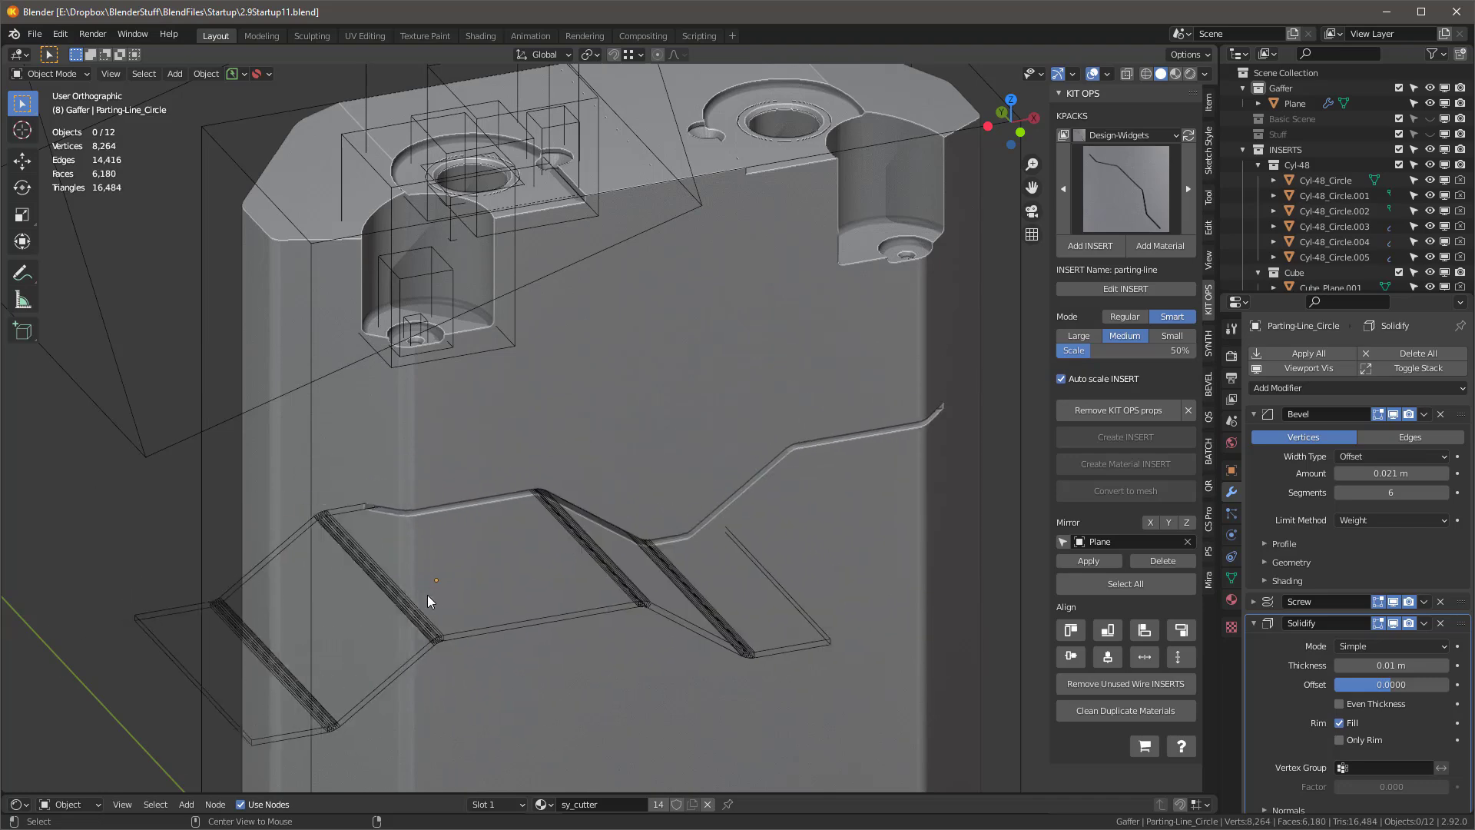
left_click(427, 595)
Step: Move the parting-line cutter 0.005723 m toward negative X in the front view
key("KP_1")
scroll(538, 395, "down", 1)
left_click_drag(572, 369, 559, 369)
scroll(499, 311, "up", 4)
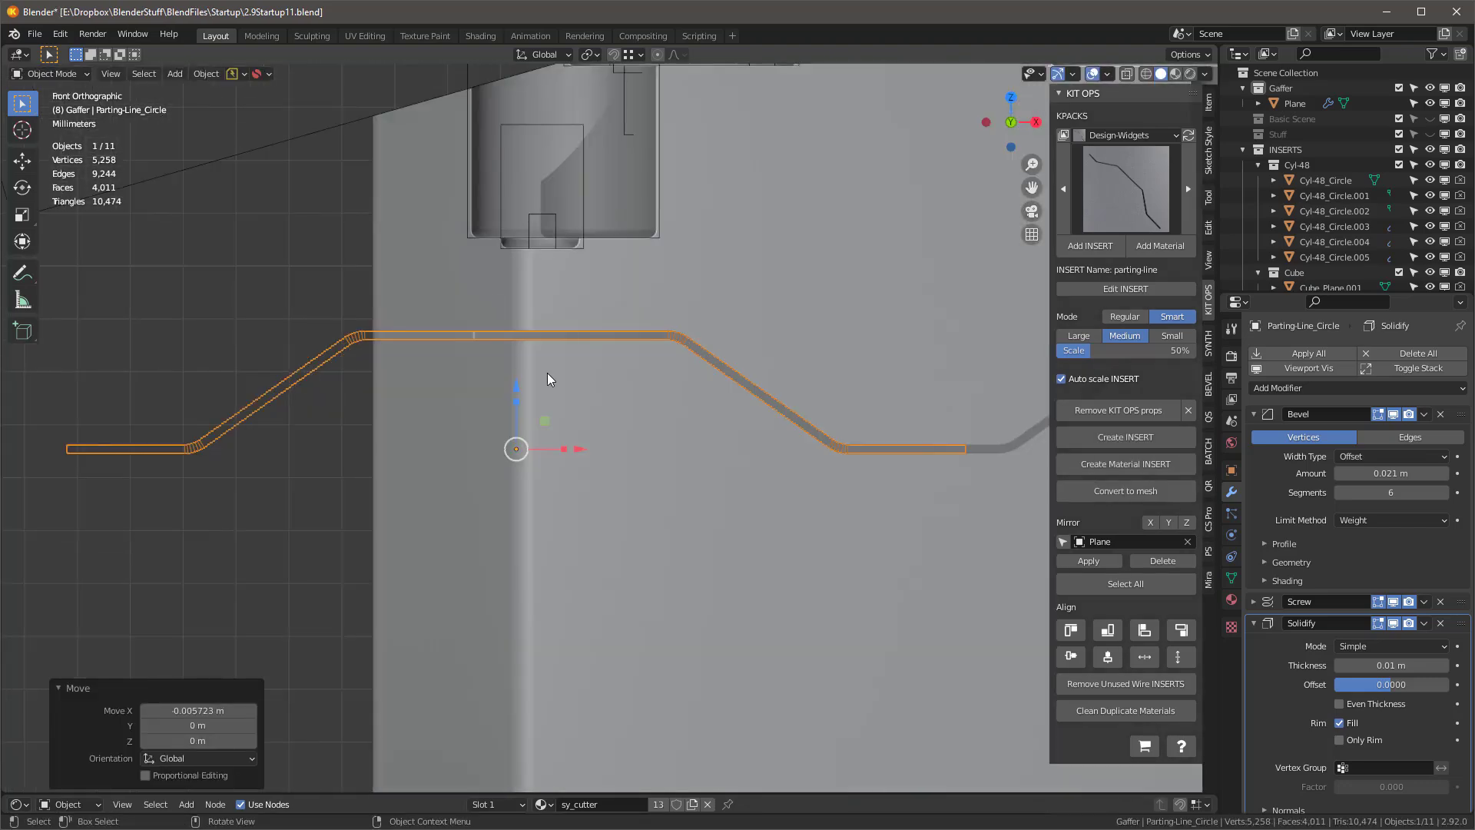
Step: Reshape the parting-line profile by moving its vertices, raising the outermost horizontal segment 0.011505 m along Z
scroll(643, 455, "down", 3)
scroll(689, 454, "up", 1)
key("Tab")
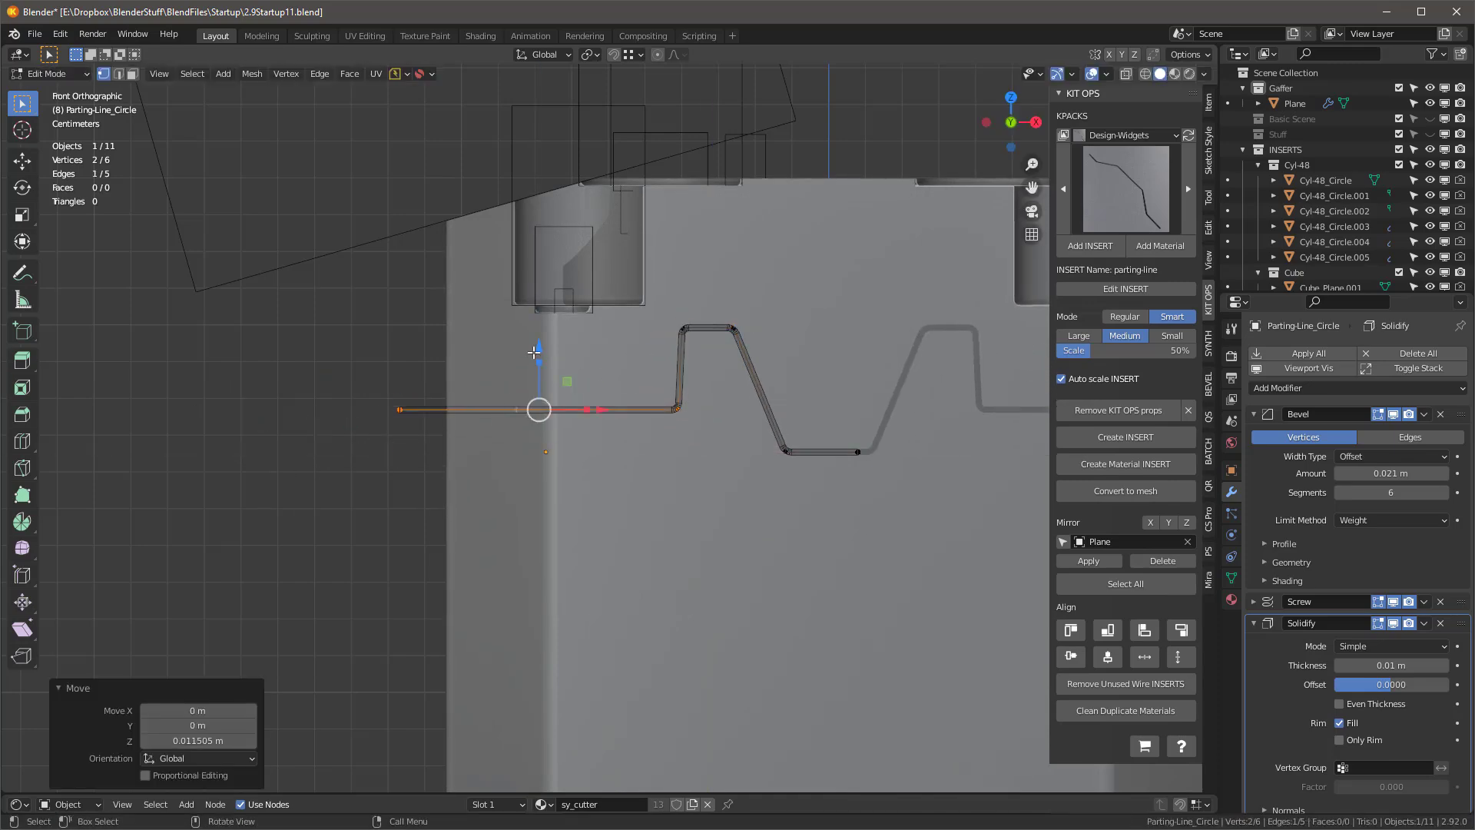
key("Tab")
Step: Move the parting-line cutter 0.004217 m along Y so it spans the block's full depth
middle_click_drag(533, 353, 471, 356)
scroll(471, 356, "down", 4)
left_click(471, 355)
left_click_drag(430, 359, 290, 323)
middle_click_drag(290, 322, 365, 461)
left_click_drag(305, 407, 294, 407)
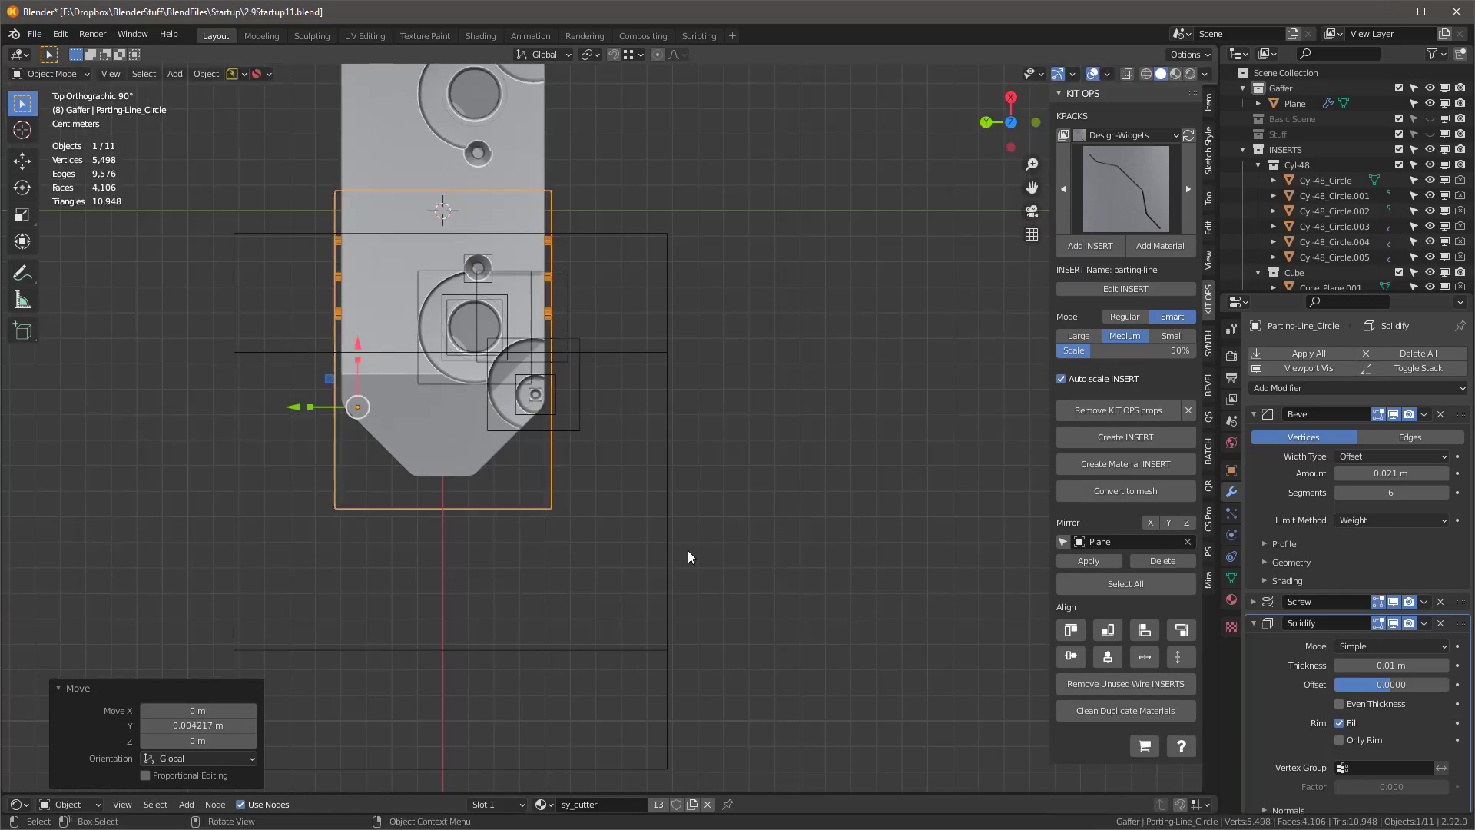
Step: Inspect the parting-line groove, corner pockets and nested holes on the block from several angles
left_click(689, 557)
middle_click_drag(689, 557, 661, 392)
scroll(648, 533, "up", 7)
left_click(592, 339)
scroll(794, 379, "down", 3)
left_click(693, 317)
middle_click_drag(694, 317, 750, 357)
left_click(1188, 189)
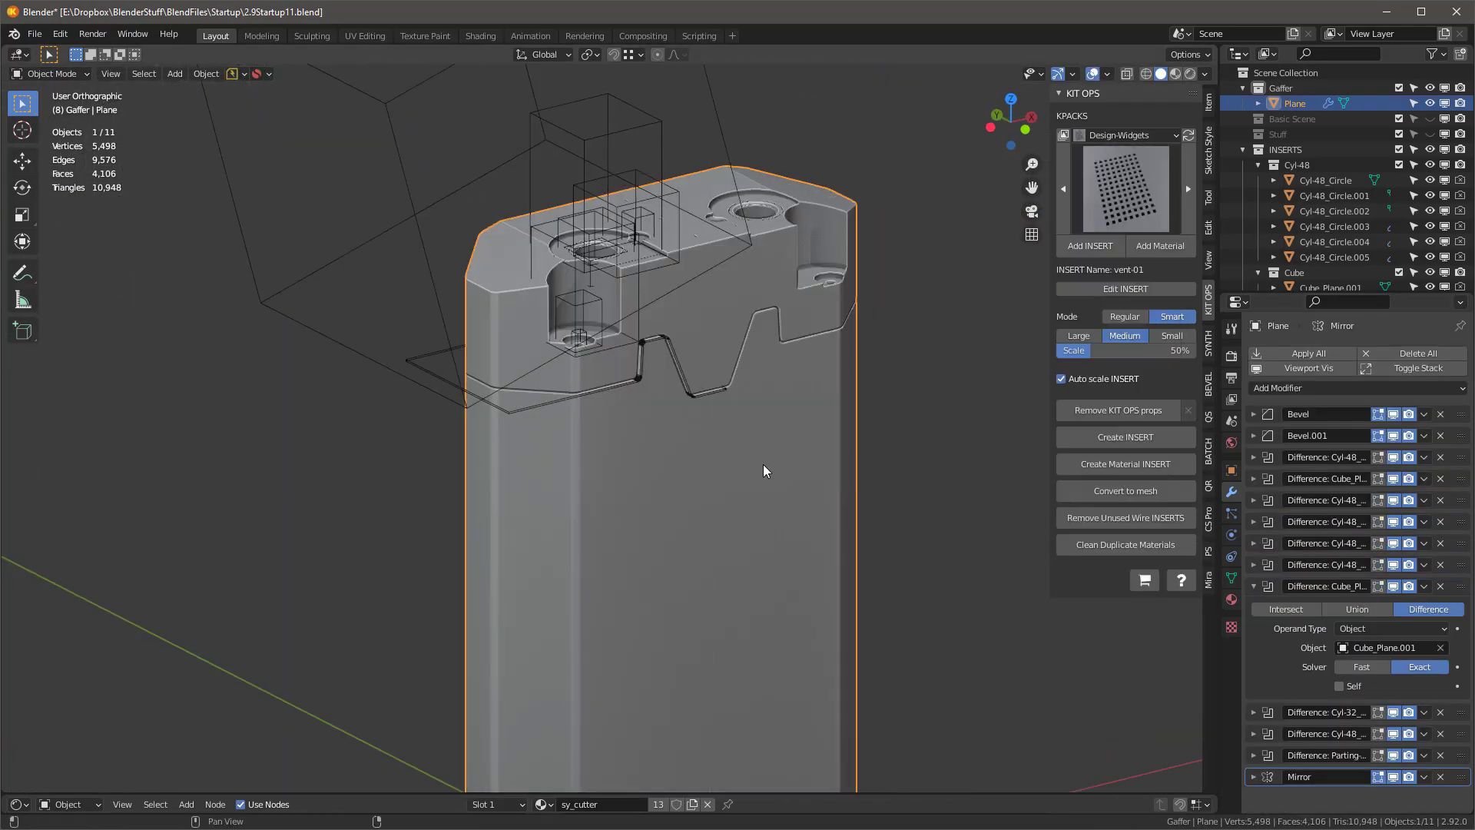
middle_click_drag(763, 465, 717, 465)
middle_click_drag(819, 422, 811, 452)
scroll(749, 216, "up", 9)
scroll(749, 216, "down", 6)
left_click(475, 123)
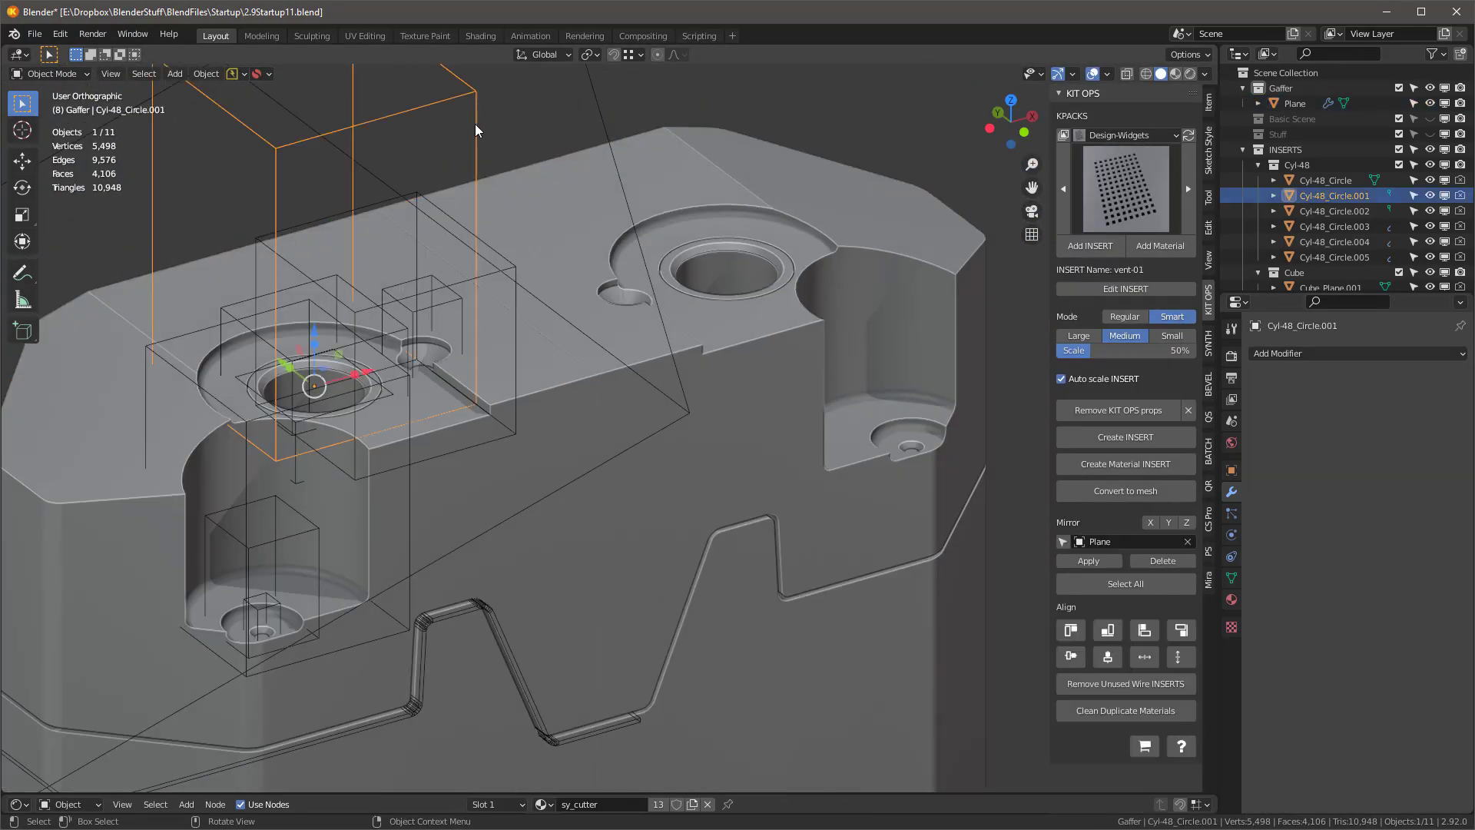
middle_click_drag(513, 442, 555, 429)
scroll(506, 332, "down", 1)
left_click(692, 177)
middle_click_drag(684, 265, 701, 295)
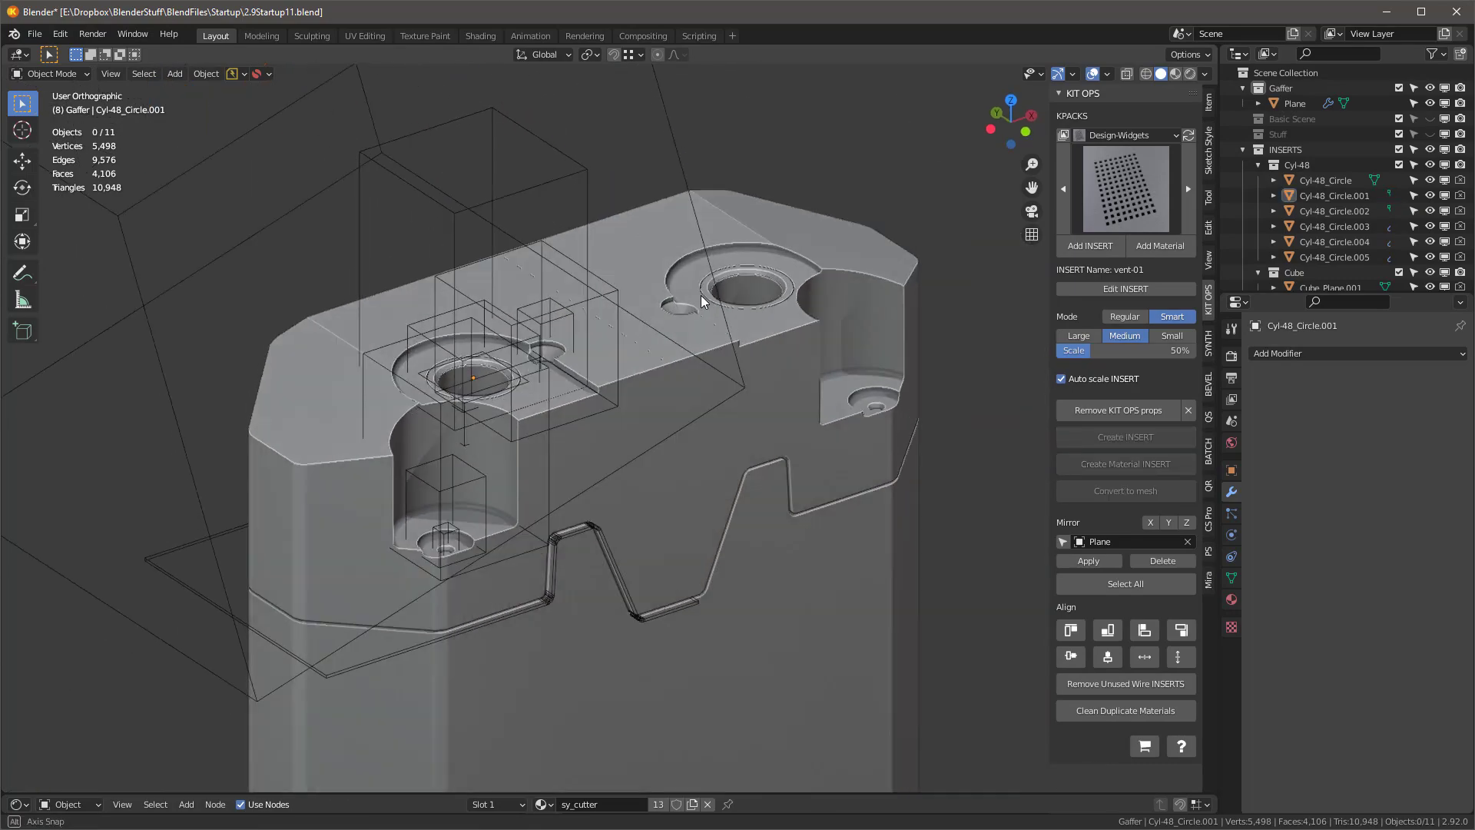
Step: Add the cube INSERT to the block's top face at its back edge, scaled by 0.234
key("KP_7")
left_click(1141, 206)
left_click(1139, 286)
left_click(1091, 246)
left_click(582, 412)
middle_click_drag(584, 415, 737, 289)
key("s")
left_click(626, 392)
key("KP_7")
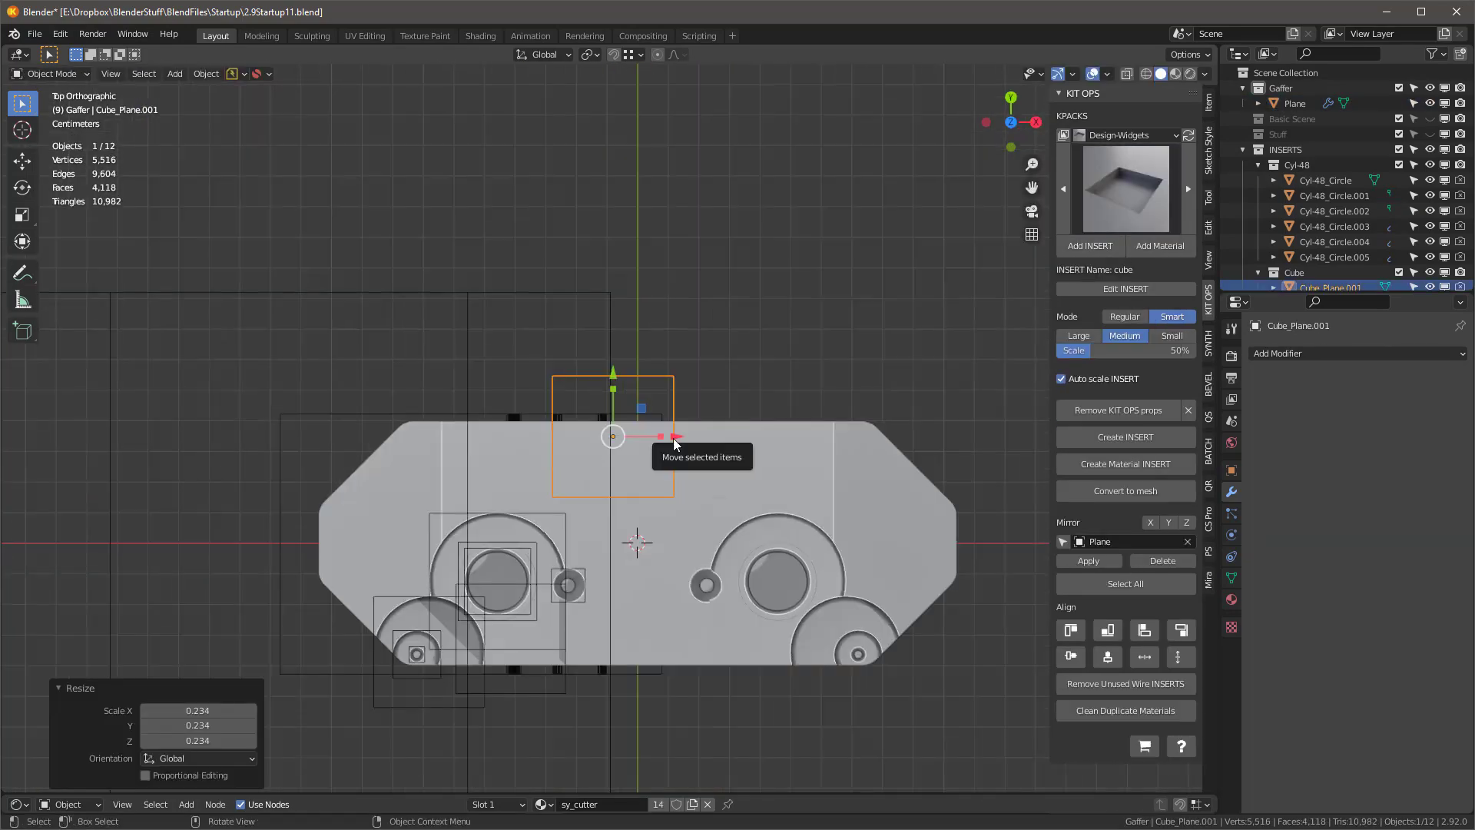
Step: Shift the cube cutter toward negative X and lower it into the block's back edge
left_click_drag(675, 439, 650, 439)
middle_click_drag(638, 461, 922, 349)
left_click_drag(586, 440, 587, 452)
Step: Slant the cube cutter's outer side by moving its rear corner vertices toward negative X
key("KP_7")
key("Tab")
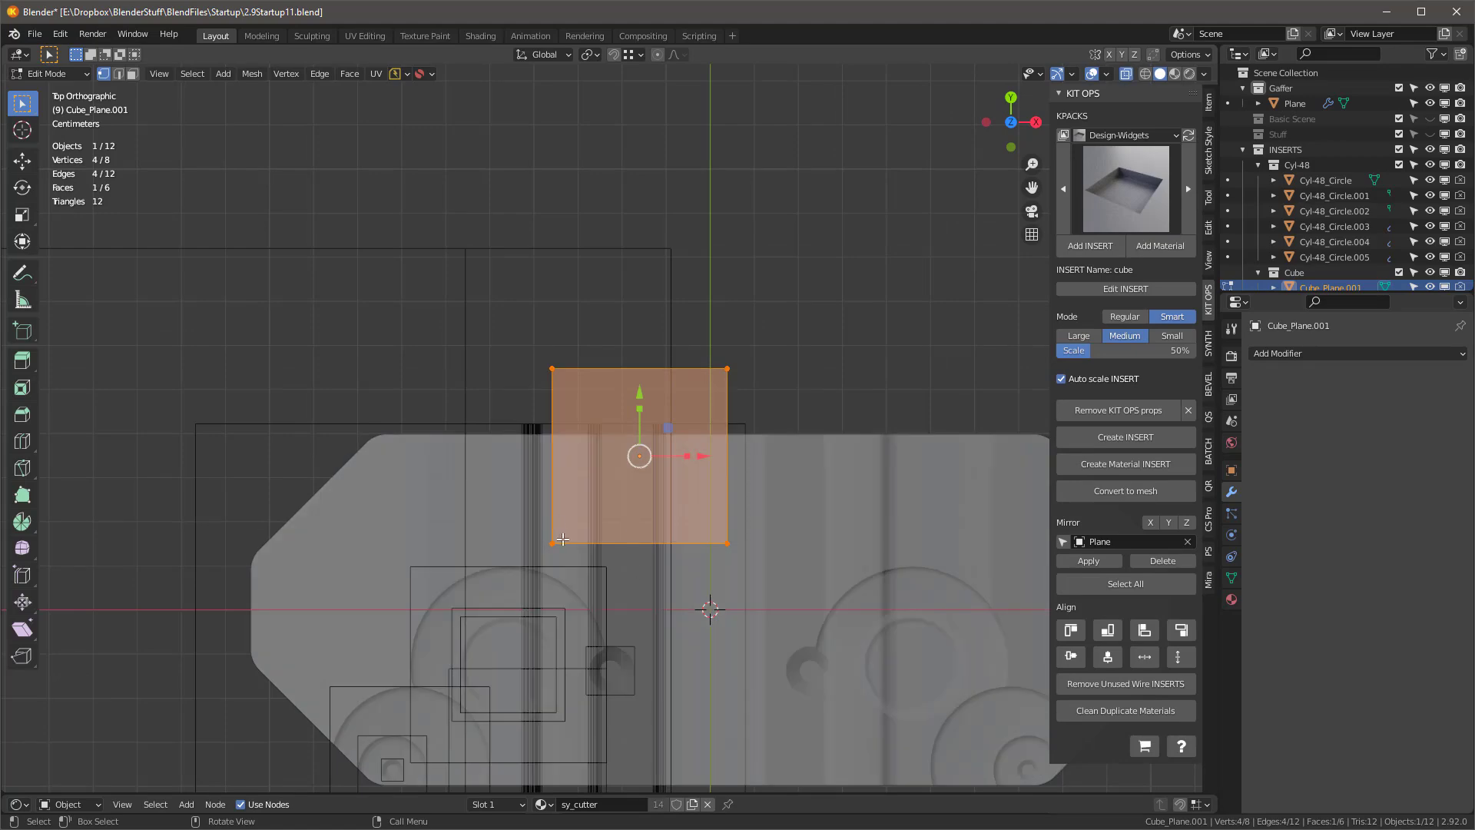
left_click_drag(546, 374, 524, 374)
Step: Add a Bevel modifier with 10 segments limited by weight, giving the slanted side's inner vertical edge a bevel weight of 1.00
middle_click_drag(538, 385, 522, 321)
left_click(1357, 353)
left_click(1156, 408)
left_click(1210, 105)
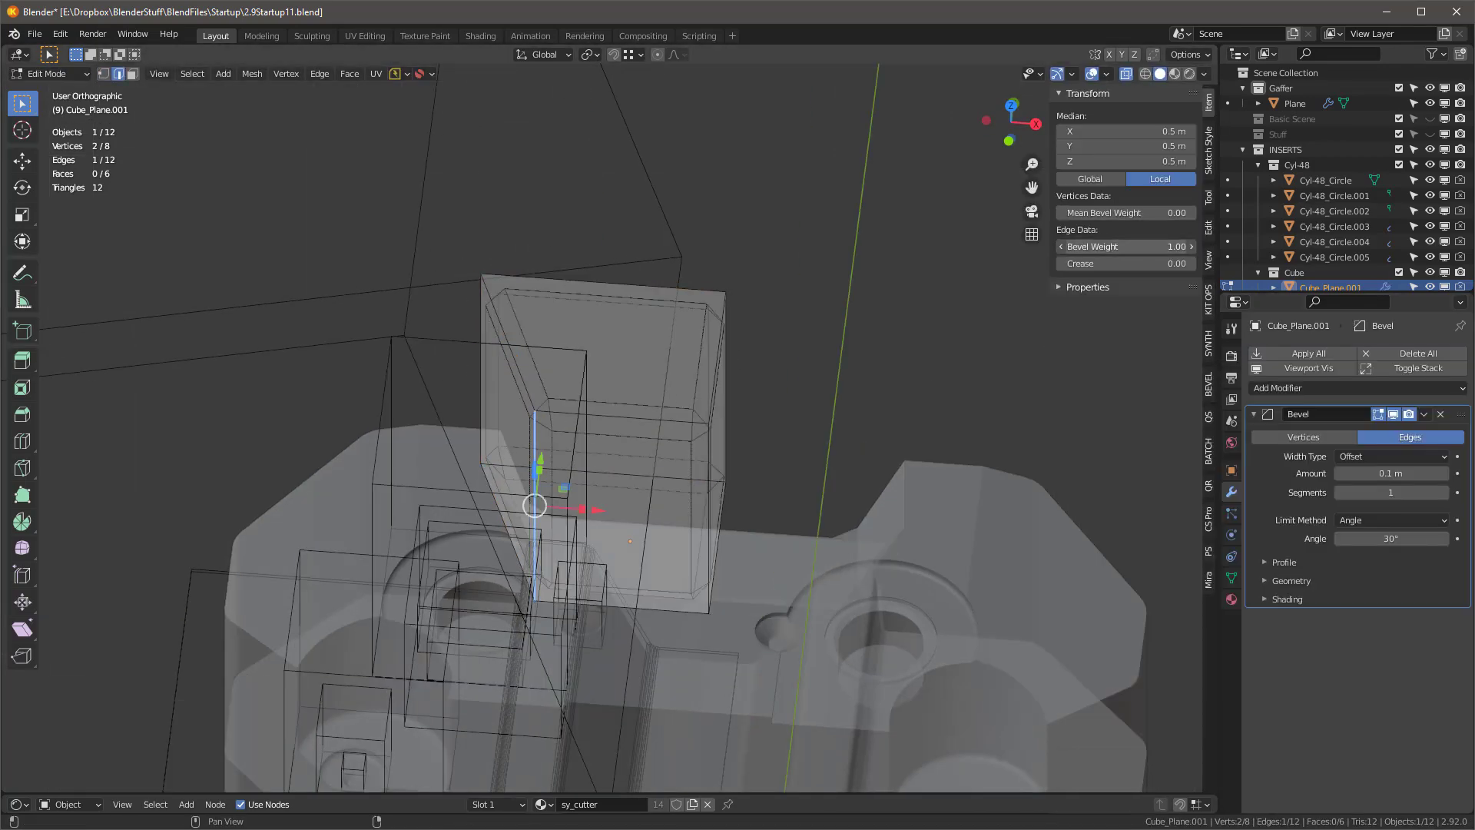
key("Tab")
middle_click_drag(587, 383, 590, 395)
key("KP_7")
left_click(1383, 523)
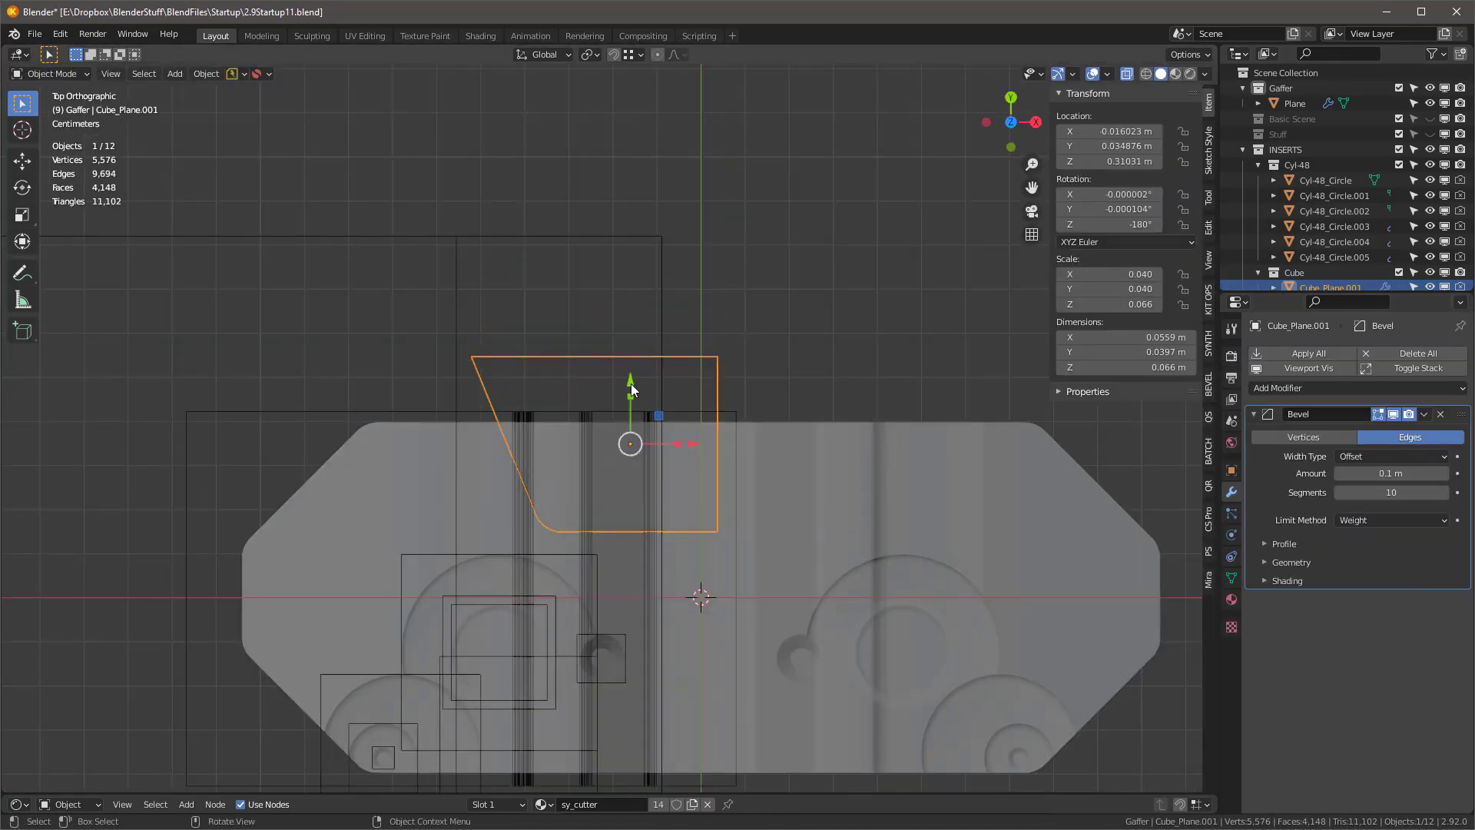
Step: Move the cube cutter outward to 0.041326 m in Y for a shallower notch and view the whole block from the front
left_click_drag(631, 388, 631, 360)
left_click(745, 269)
key("alt+z")
scroll(745, 269, "down", 5)
middle_click_drag(745, 269, 804, 160)
scroll(804, 160, "down", 2)
key("KP_1")
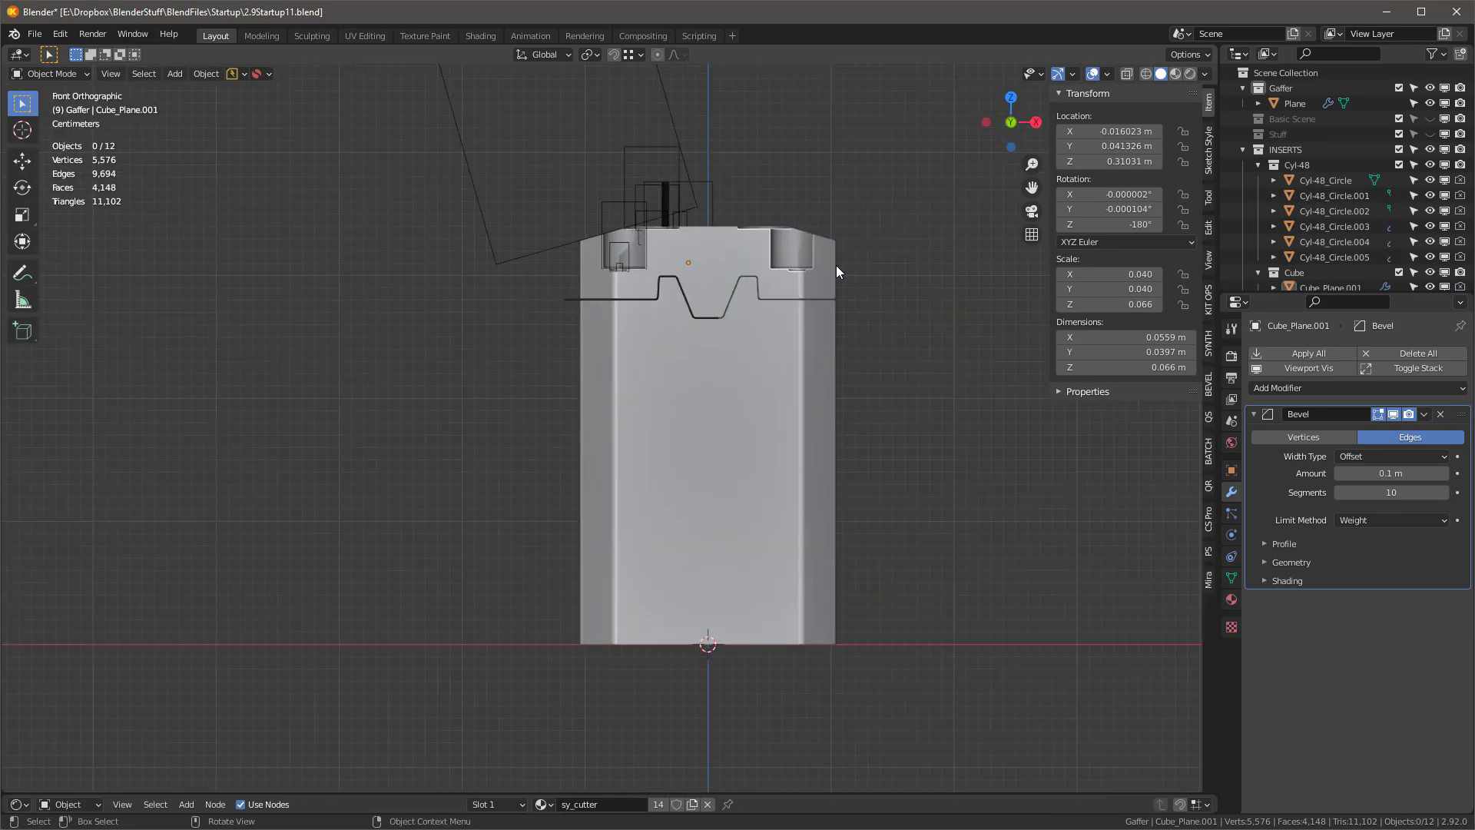
Step: Isolate the block and knife-cut four horizontal lines through the lower part of its mesh
left_click(708, 481)
key("KP_Divide")
key("Tab")
key("k")
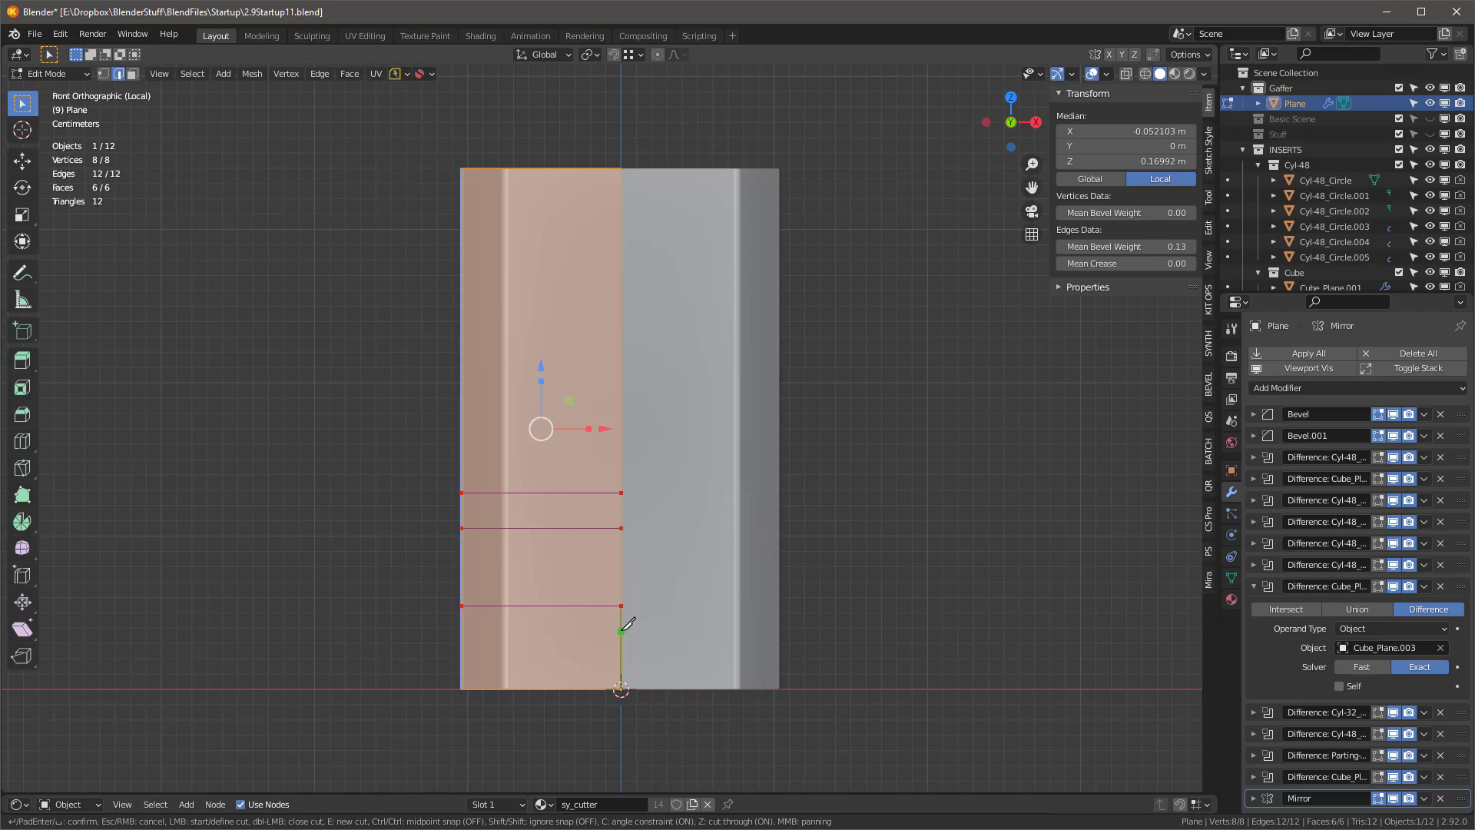
middle_click_drag(628, 624, 384, 499)
Step: Select the band of faces between the two middle horizontal cuts around the block
key("3")
middle_click_drag(548, 561, 477, 588)
left_click(530, 580, "alt")
scroll(499, 592, "up", 2)
right_click(497, 616)
key("ctrl+z")
scroll(508, 588, "down", 1)
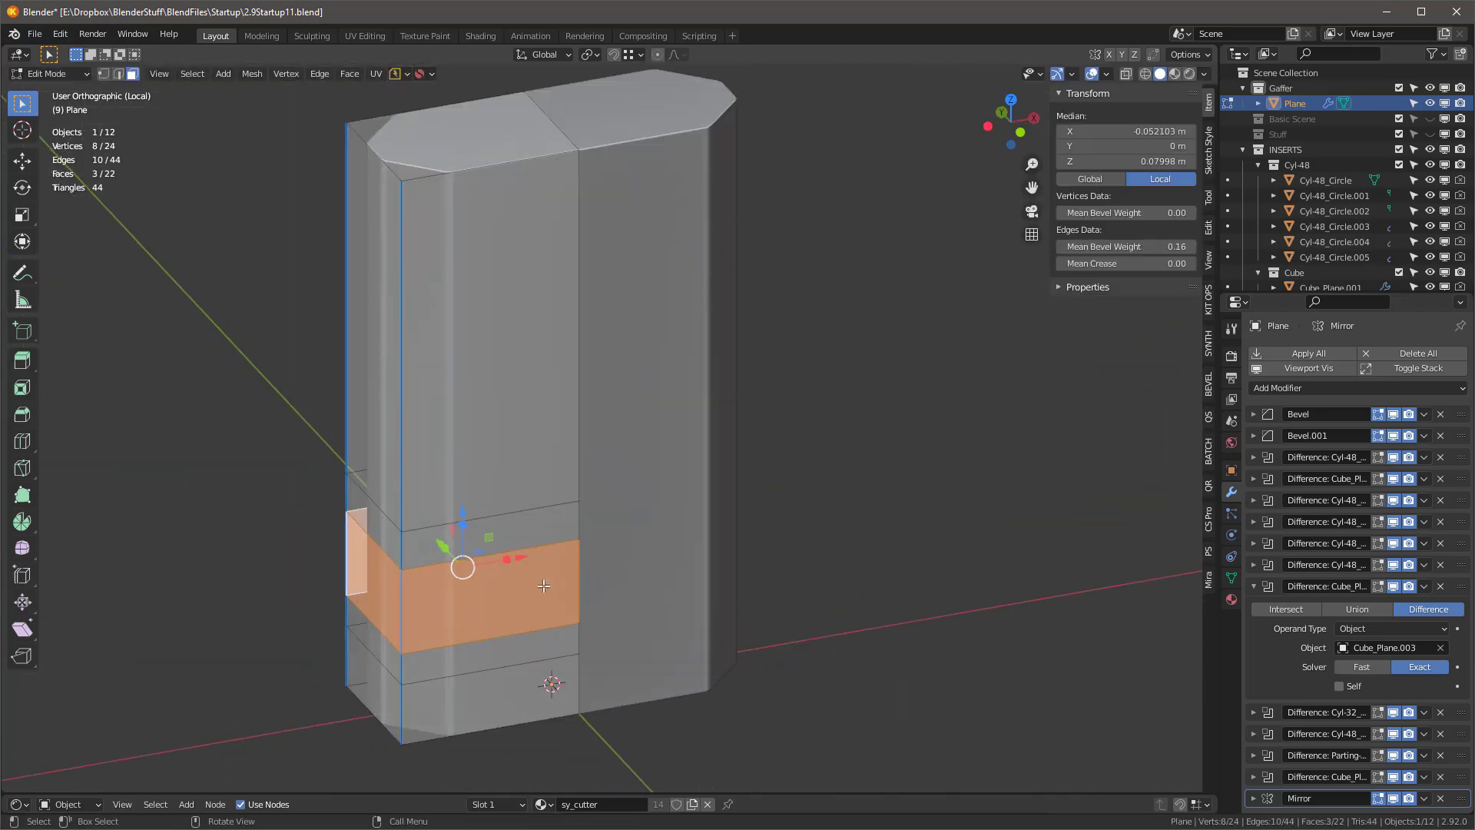
Step: Scale the selected face band inward about the 3D cursor to form a narrowed waist
key("s")
key("Escape")
key("KP_1")
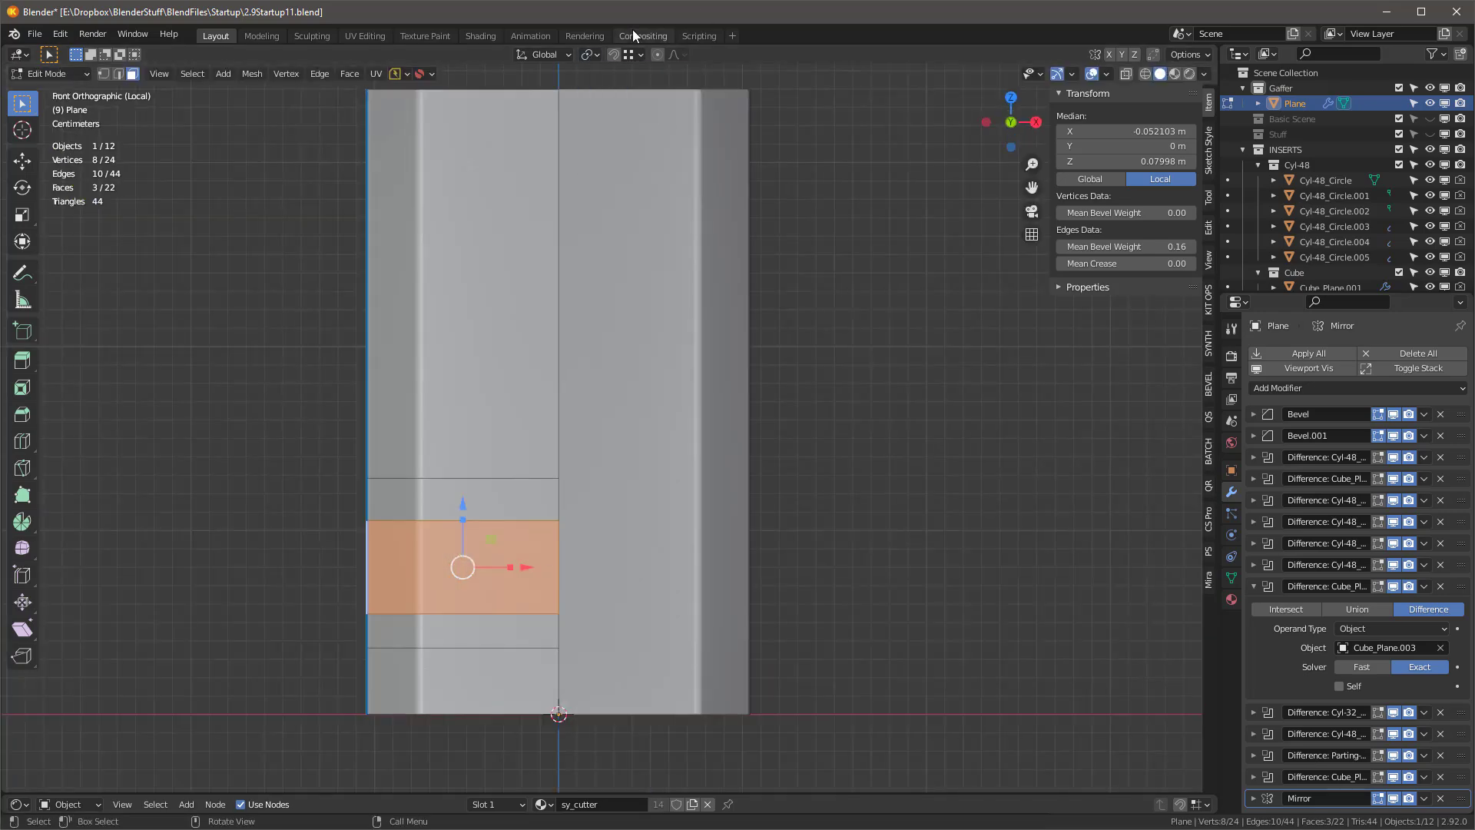
middle_click_drag(553, 461, 520, 502)
left_click(680, 444)
key("KP_1")
Step: Move the narrowed band 0.00752 m up along Z and fine-tune its height
key("g")
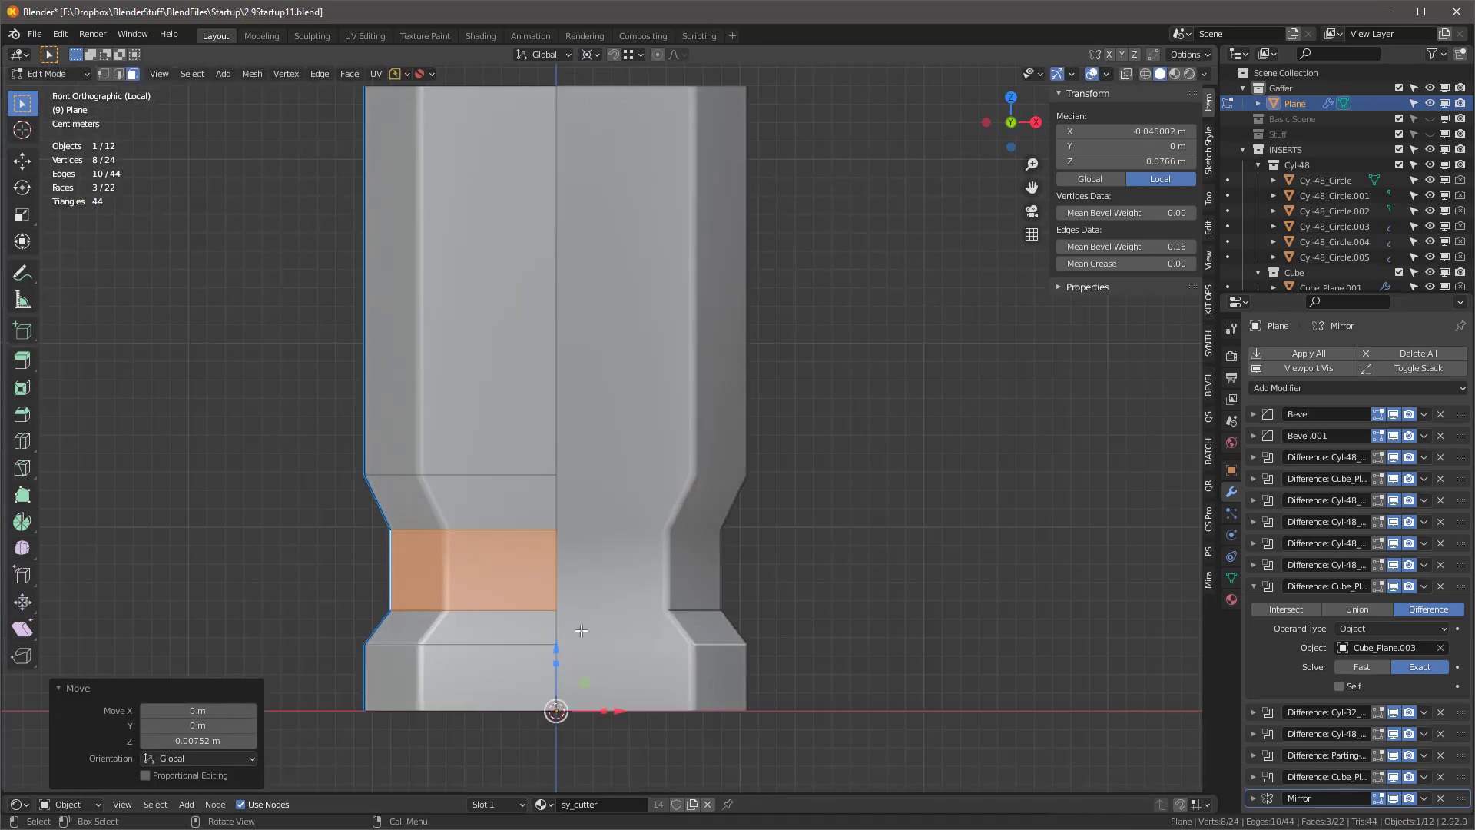
left_click_drag(556, 663, 555, 656)
left_click_drag(555, 647, 555, 653)
left_click(557, 654)
Step: Box-select the waist's vertices through the mesh and scale them along Z toward the block's base
key("alt+z")
key("b")
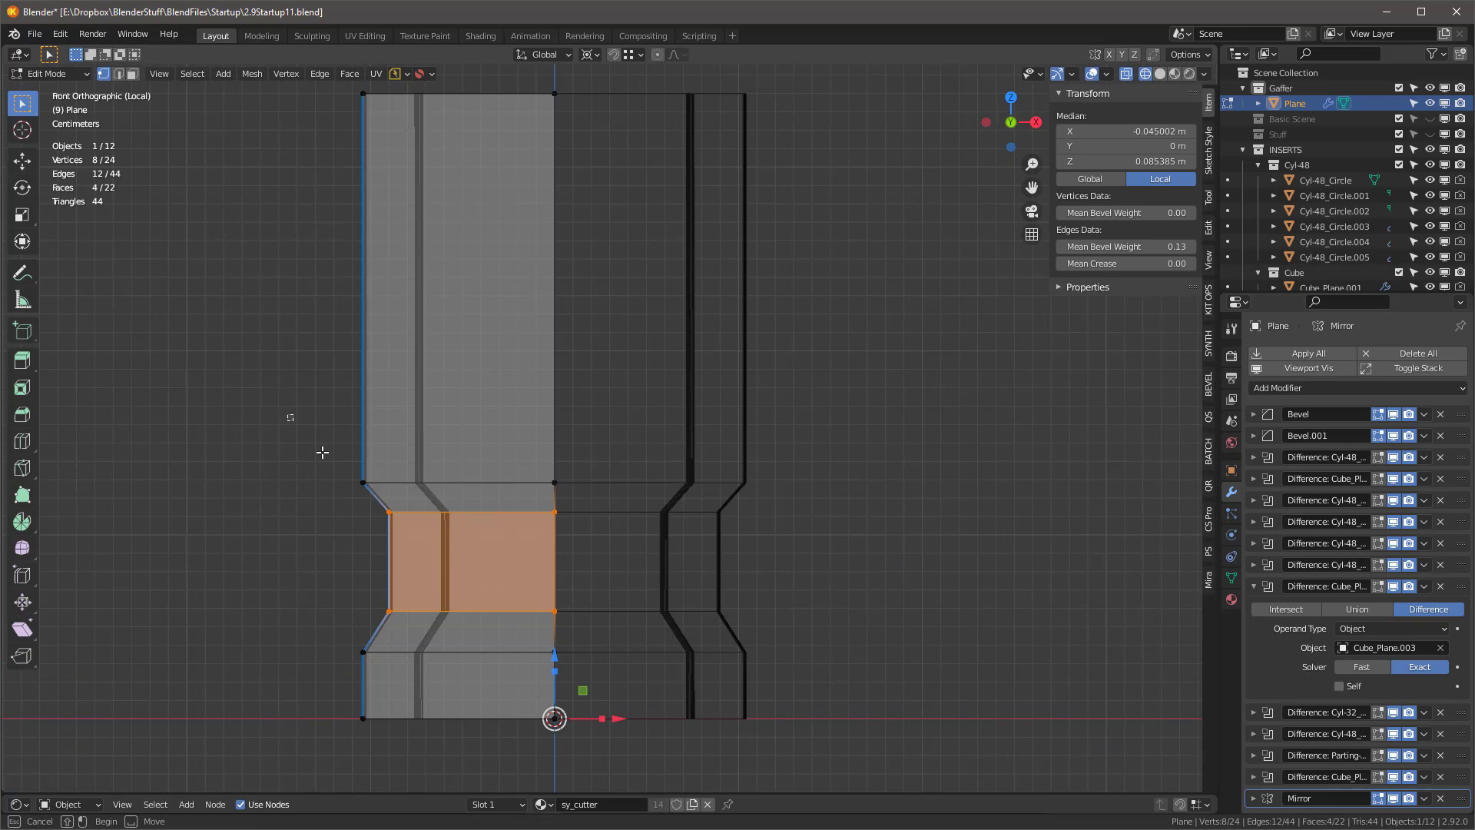
scroll(553, 404, "down", 2)
key("shift+z")
mouse_move(461, 361)
middle_mouse_down()
mouse_move(542, 404)
mouse_move(616, 344)
mouse_move(677, 446)
middle_mouse_up()
Step: Inspect the waist from the side and in perspective with the upper outer side face selected
key("Tab")
key("ctrl+KP_3")
key("Tab")
key("alt+a")
key("3")
left_click(554, 468)
middle_click_drag(555, 469, 449, 515)
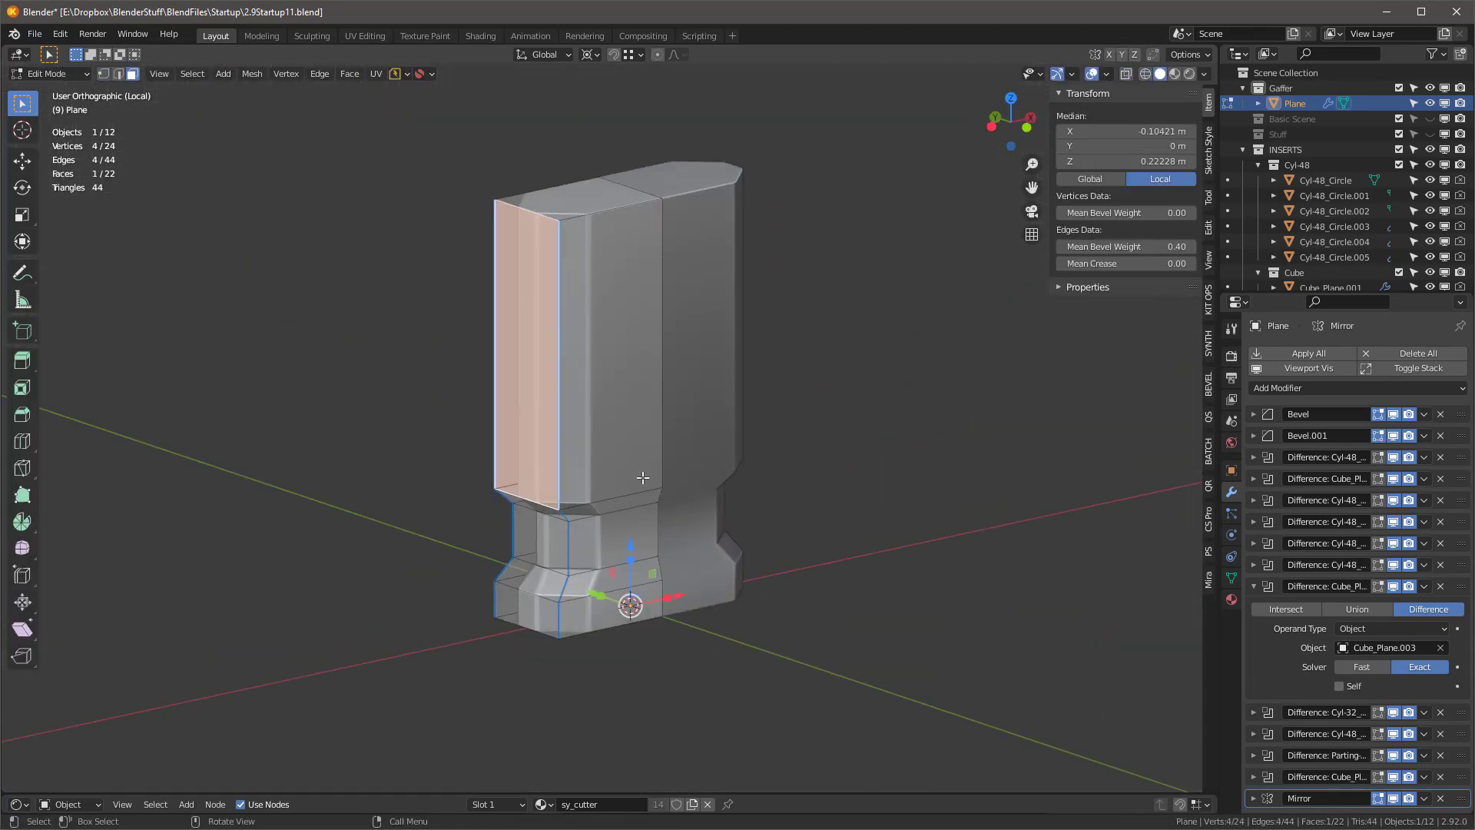
Step: Move the waist's face 0.005424 m outward along Y so it sits flush with the block's flat face
scroll(642, 477, "up", 2)
middle_click_drag(642, 478, 698, 415)
left_click(584, 565)
middle_click_drag(584, 565, 408, 552)
key("g")
key("y")
right_click(592, 521)
scroll(461, 499, "down", 2)
key("KP_1")
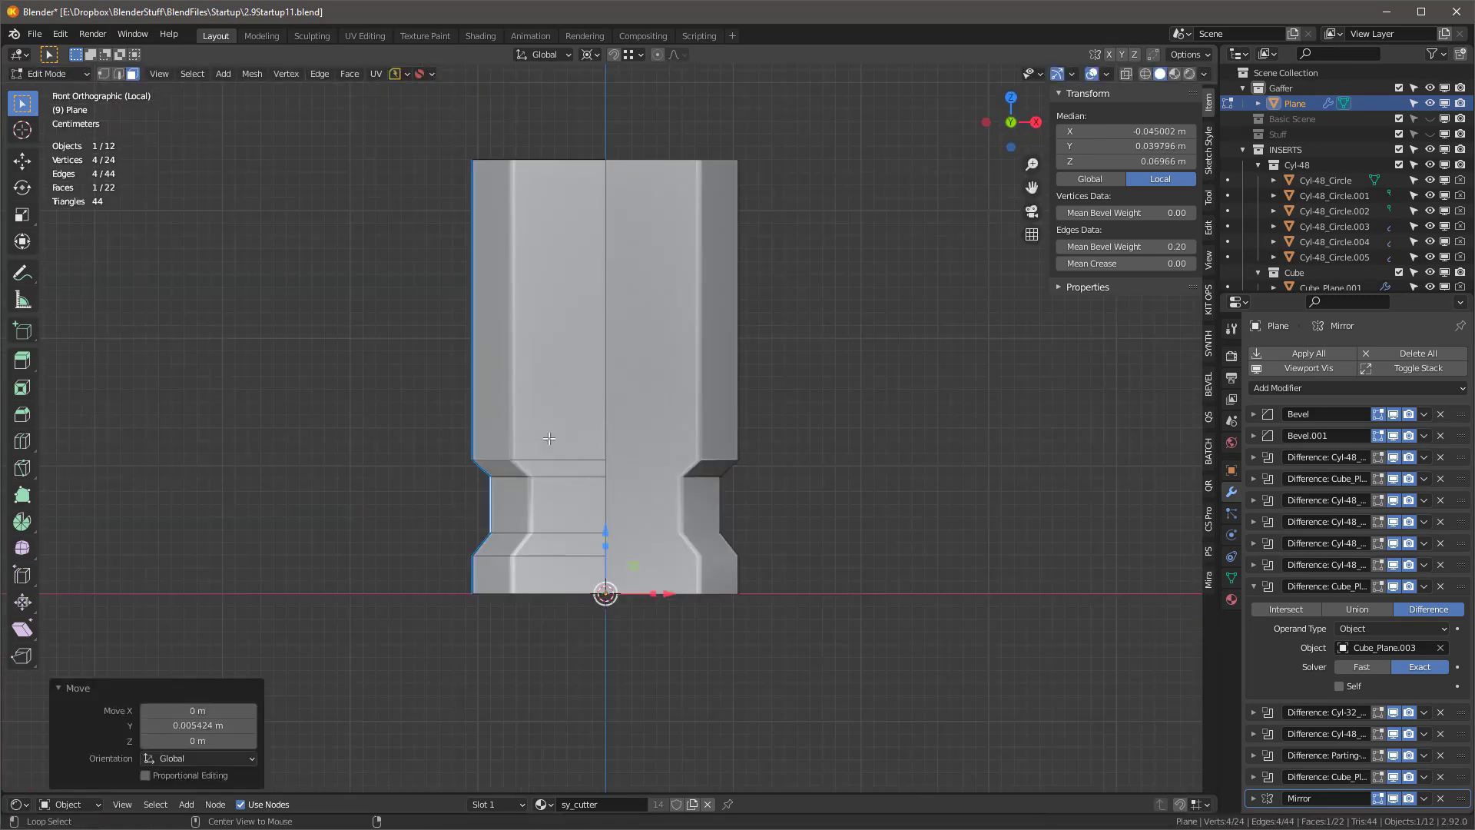
Step: Finish the mesh edit, leave the isolated view, check the block from the front and save the file
scroll(597, 358, "down", 2)
key("Tab")
key("KP_Divide")
middle_click_drag(599, 377, 581, 430)
scroll(582, 492, "up", 2)
key("KP_1")
middle_click_drag(749, 232, 747, 324, "shift")
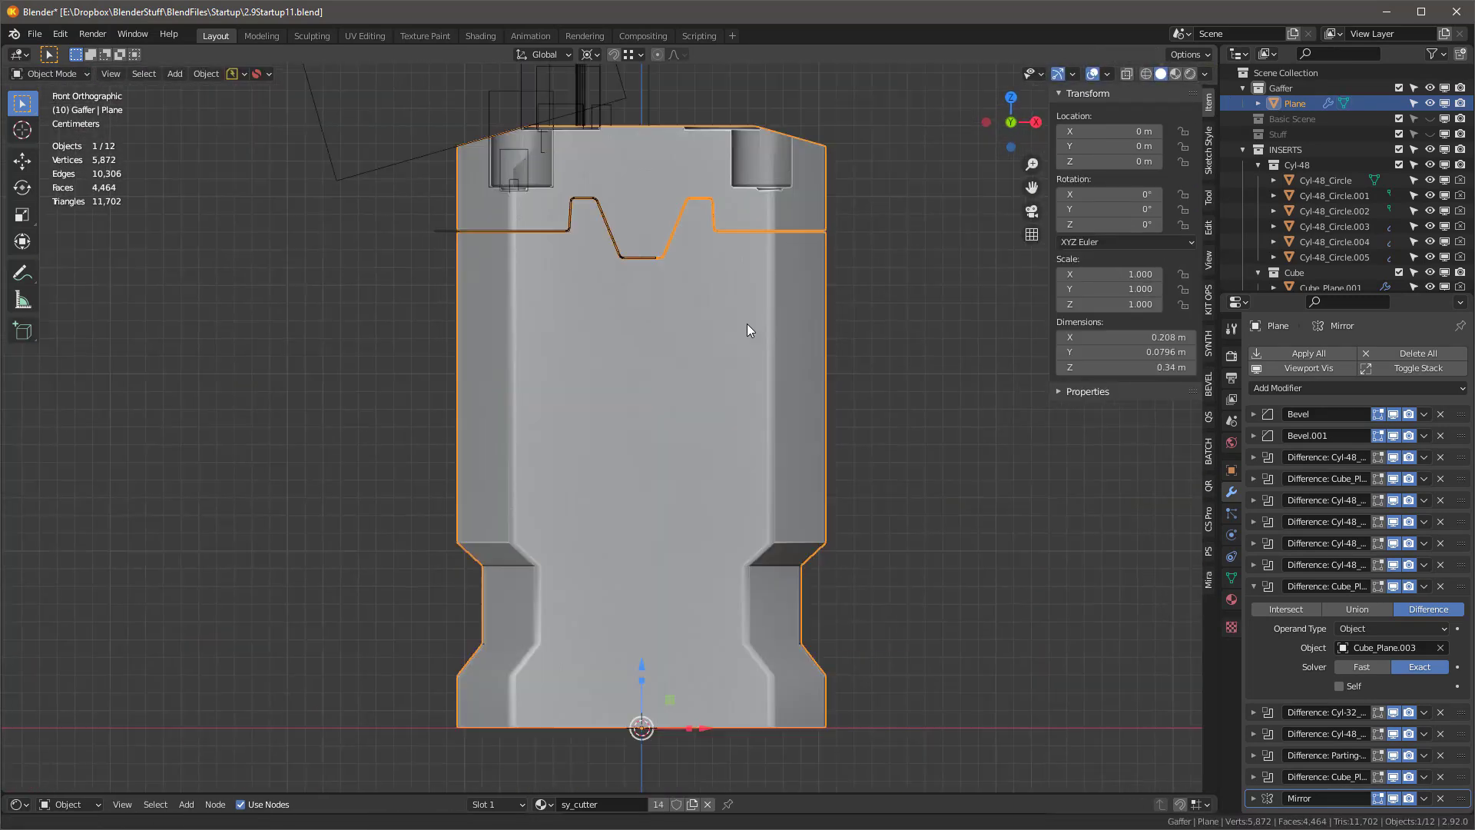
key("ctrl+s")
Step: Duplicate the parting-line cutter and move the copy 0.26242 m down to the block's base
left_click(455, 229)
middle_click_drag(462, 288, 459, 233, "shift")
middle_click_drag(653, 628, 569, 546, "shift")
scroll(569, 547, "up", 2)
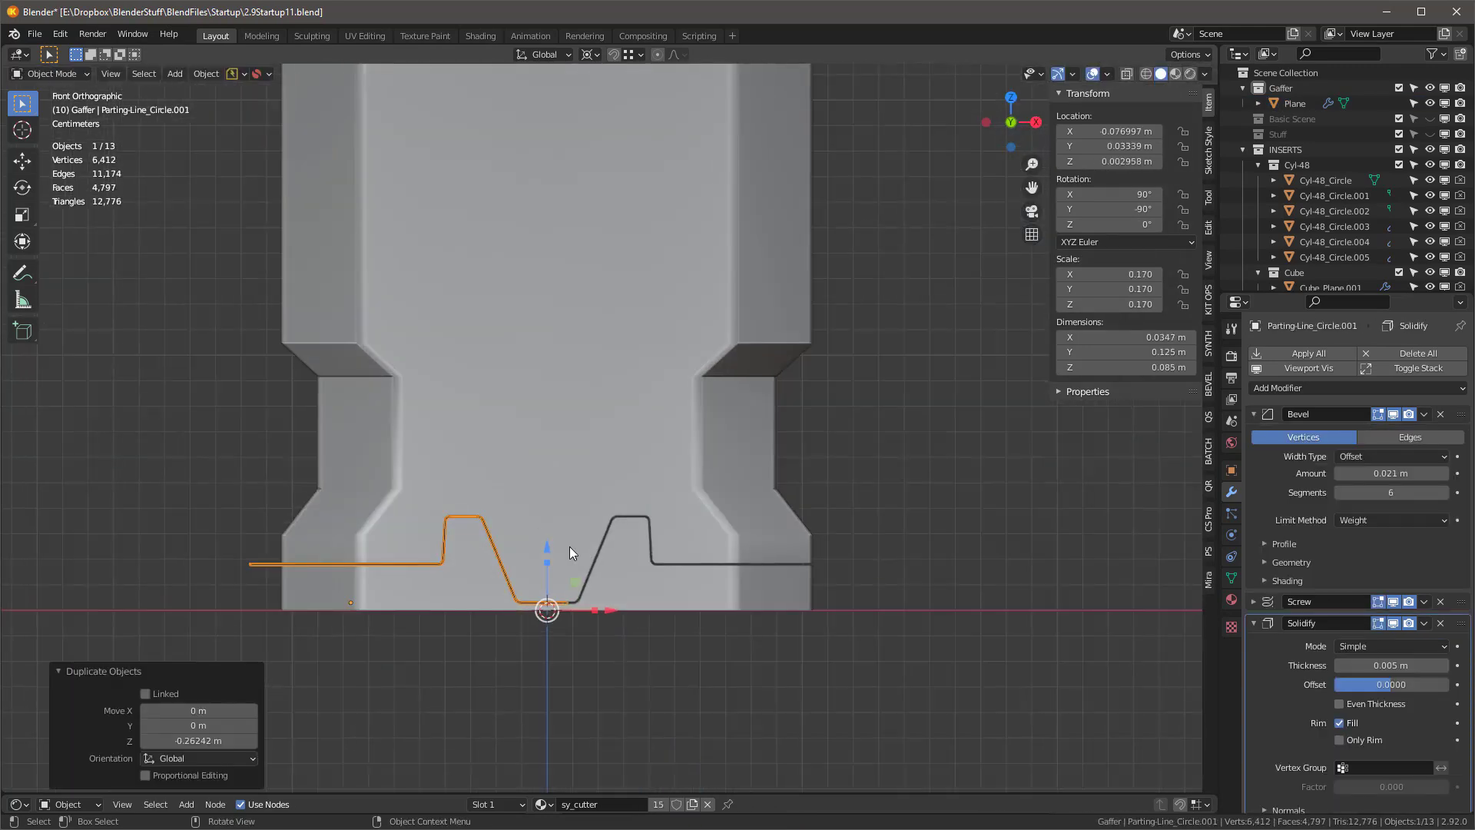
Step: Reshape the duplicated parting-line profile by moving its vertices so the steps are shallower and sloped near the base
key("Tab")
scroll(438, 529, "up", 4)
middle_click_drag(465, 535, 538, 489, "shift")
left_click(590, 517)
scroll(595, 518, "down", 2)
key("ctrl+KP_1")
key("a")
scroll(615, 515, "up", 2)
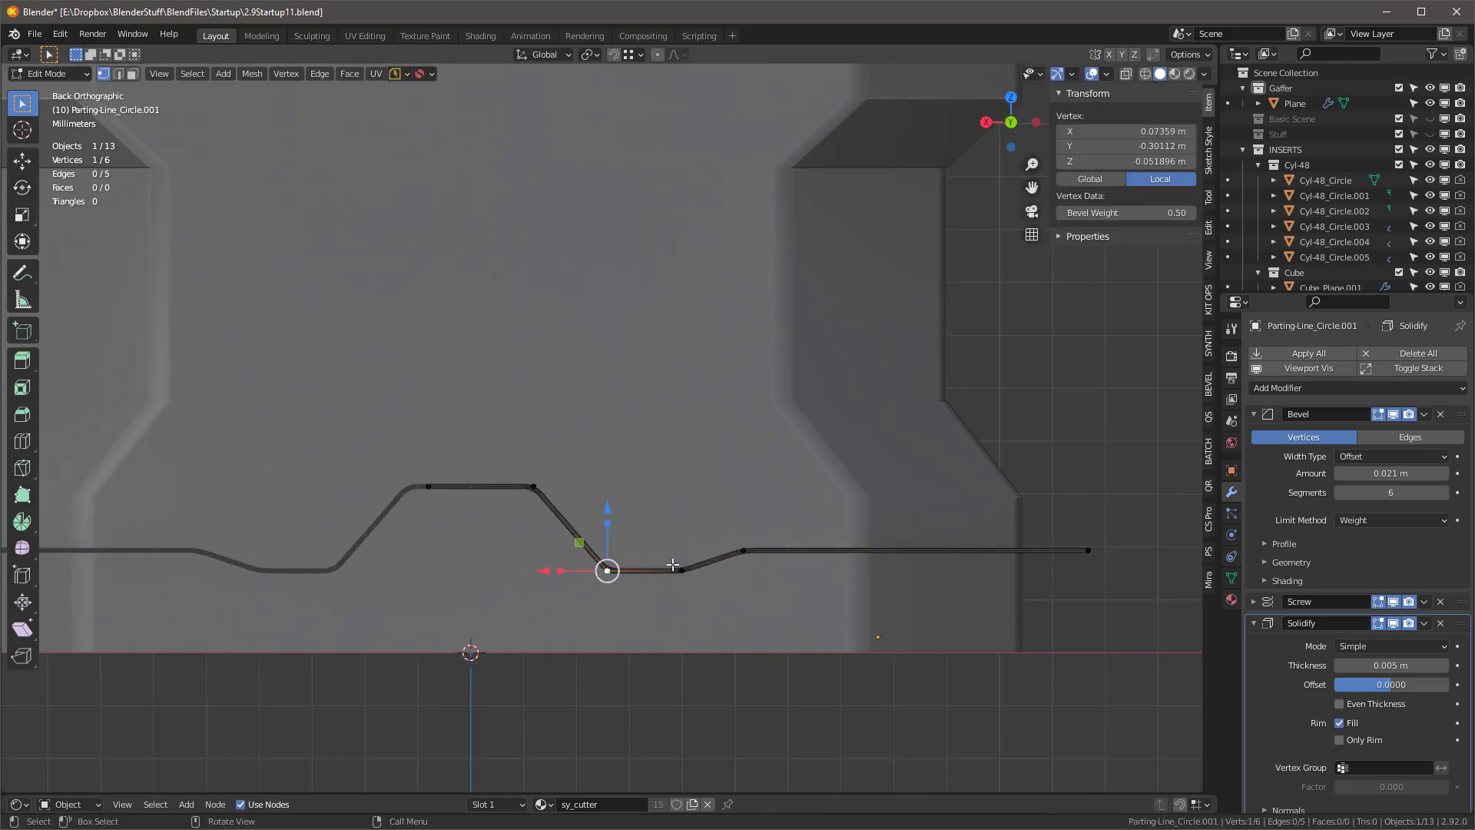
key("Tab")
scroll(606, 447, "down", 8)
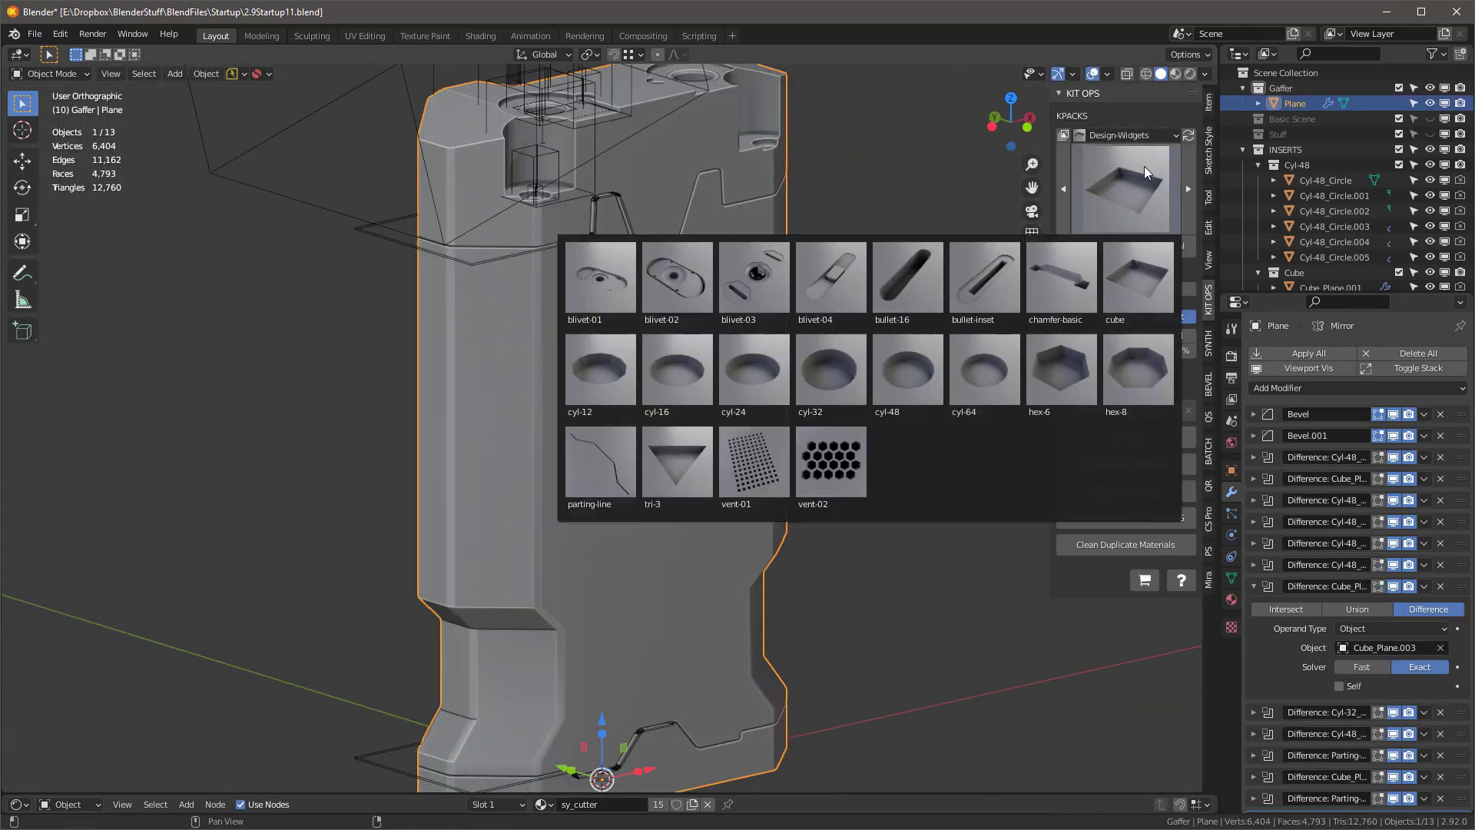
Step: Add the bullet-16 INSERT as a small vertical slot on the block's front face above the waist
left_click(908, 276)
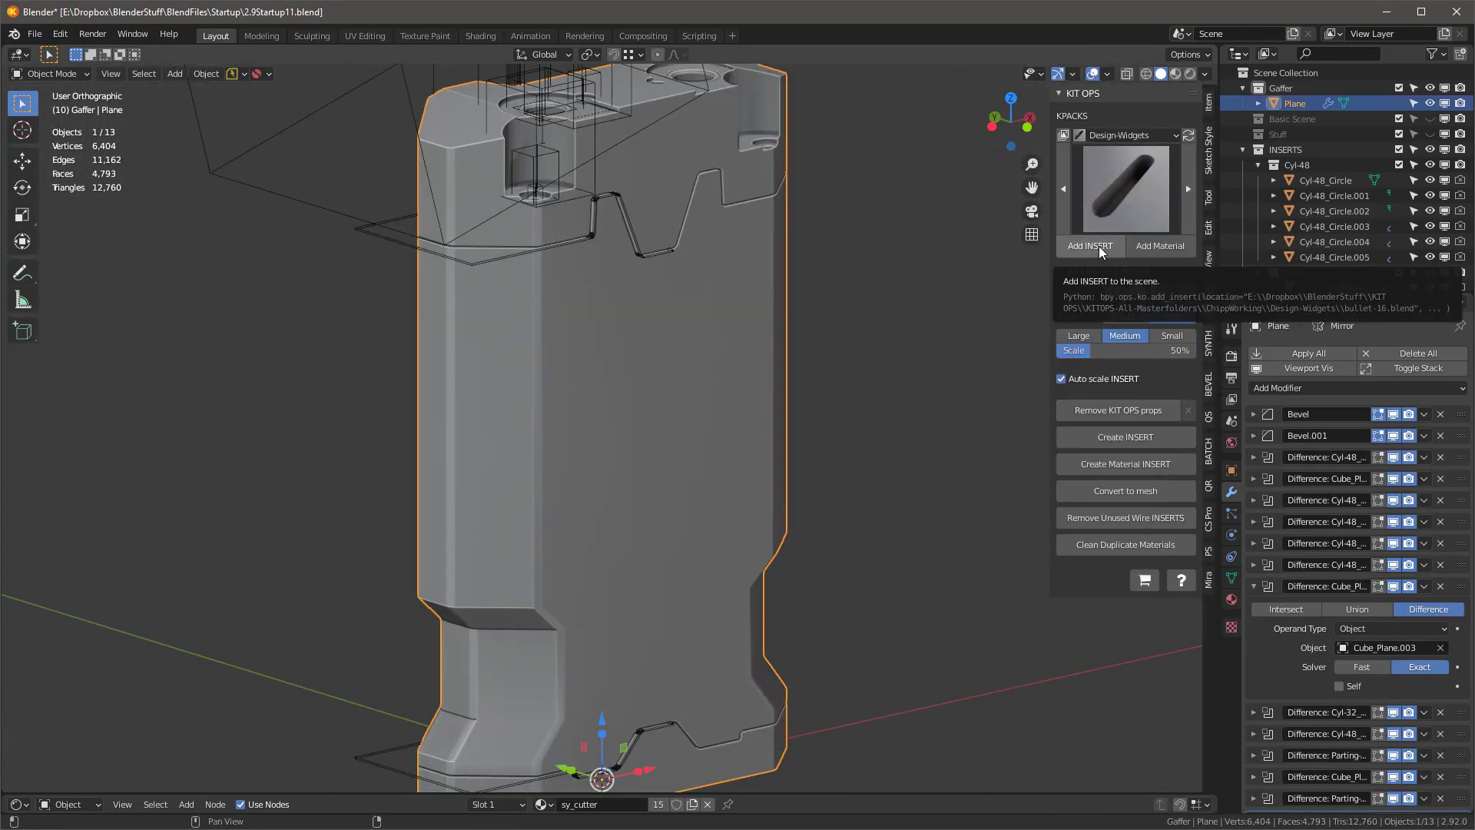
left_click(1090, 246)
left_click(627, 487)
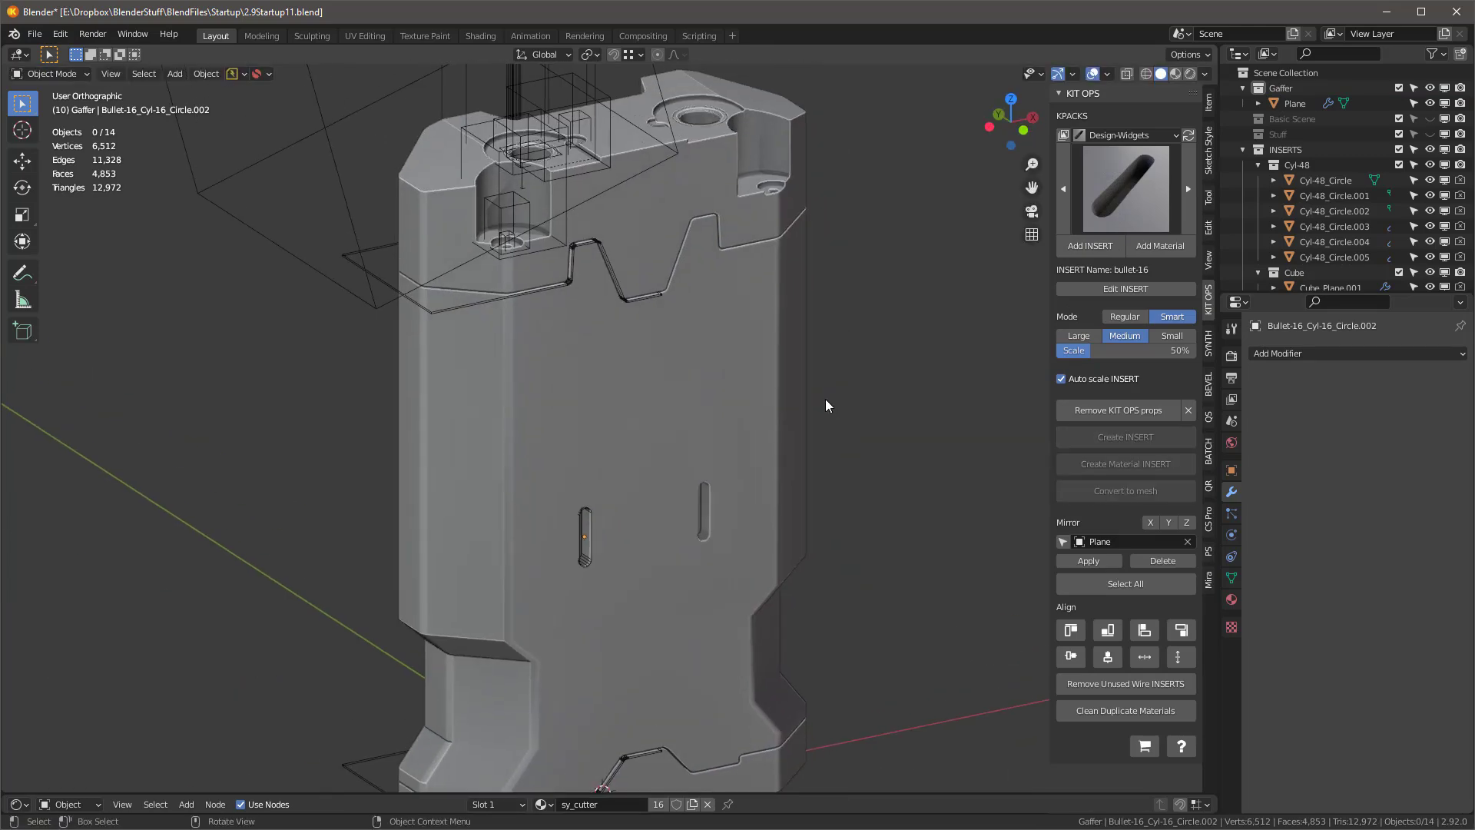
middle_click_drag(825, 398, 849, 254, "shift")
Step: Duplicate the slot cutter down onto the waist's beveled corner and scale the copy by 2.013 along Y
left_click(609, 385)
key("KP_1")
key("shift+d")
left_click(568, 557)
middle_click_drag(569, 557, 815, 595)
key("s")
key("y")
left_click(462, 559)
middle_click_drag(853, 408, 730, 392)
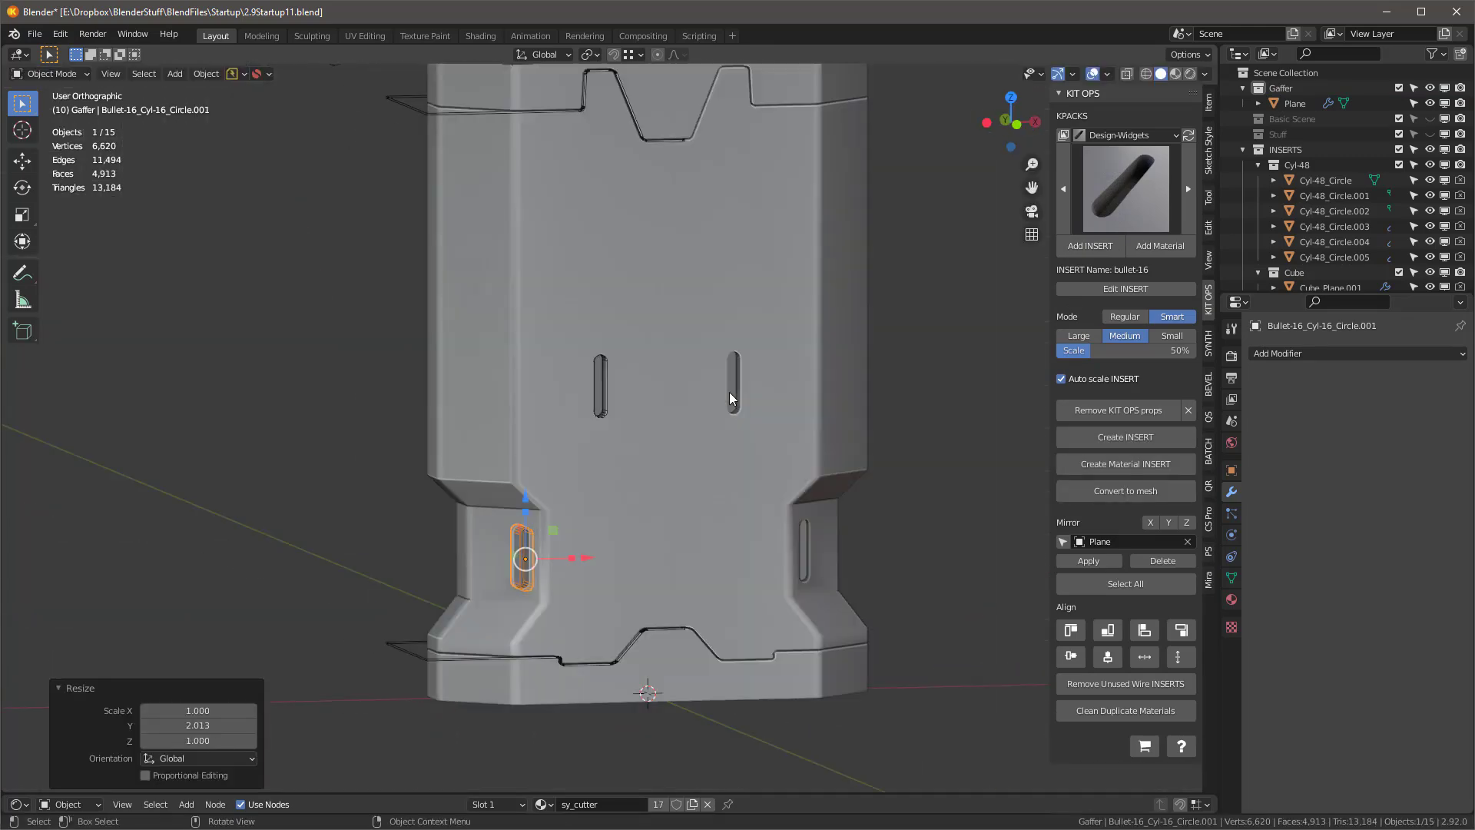
key("alt+a")
key("KP_1")
Step: Select the block and add the cube INSERT to its top face near the front corner pocket
middle_click_drag(658, 470, 667, 338)
left_click(615, 293)
left_click(1188, 189)
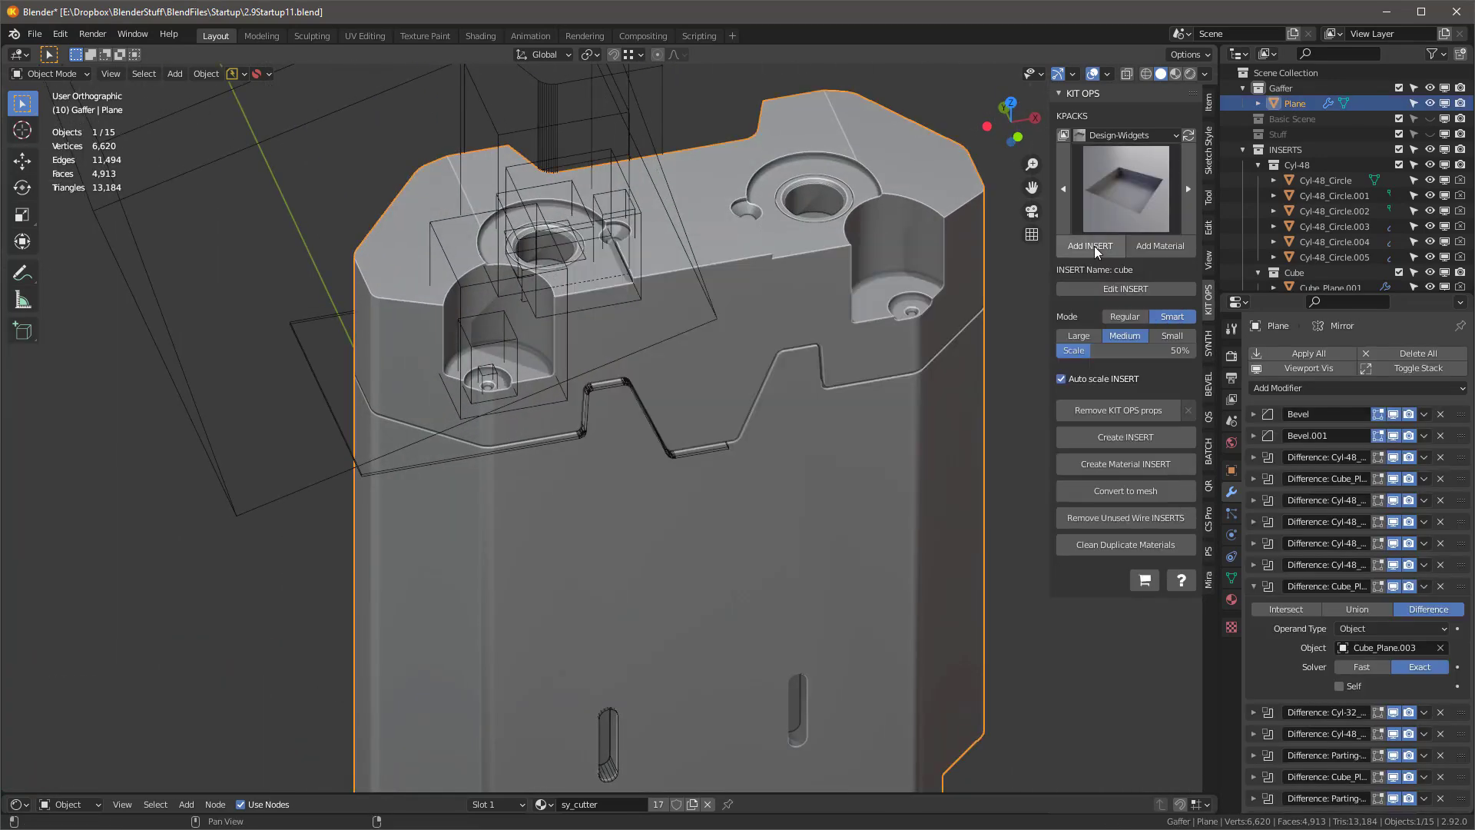
left_click(1094, 246)
left_click(563, 285)
key("s")
left_click(557, 260)
Step: Scale the new cube cutter by 0.503 and check its placement in front and top views
key("KP_7")
scroll(592, 286, "up", 3)
key("s")
left_click(569, 299)
key("KP_1")
key("KP_7")
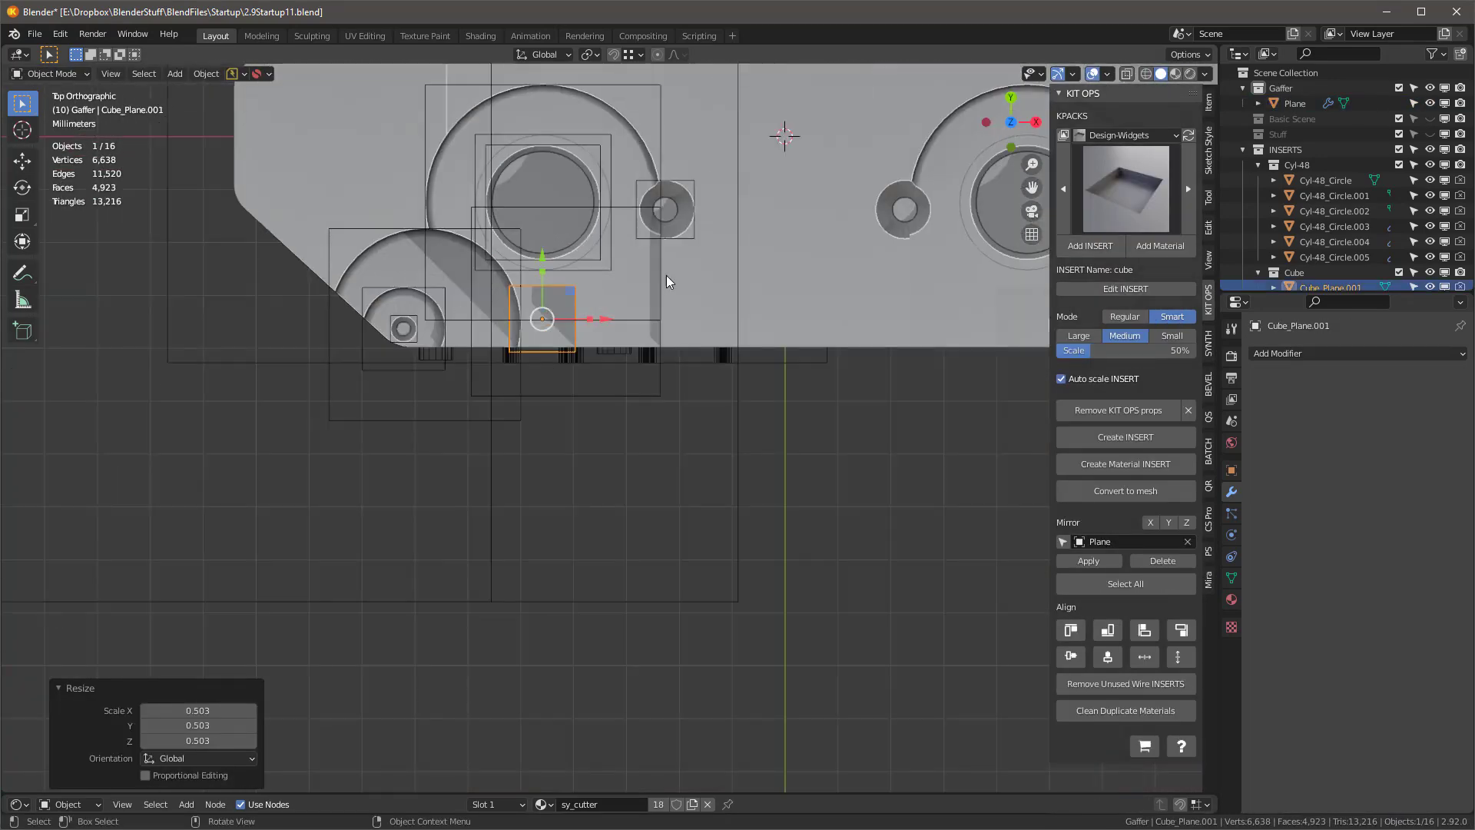
Step: Add the cyl-12 INSERT inside the new square notch at the block's top front edge and scale it to fit
left_click(543, 338)
key("KP_1")
left_click(1126, 189)
middle_click_drag(533, 307, 581, 430)
left_click(602, 374)
left_click(1090, 246)
left_click(537, 372)
key("s")
left_click(596, 342)
Step: Centre the round cutter in the square notch in the front view and resize it to the notch
key("KP_1")
mouse_move(503, 336)
left_mouse_down()
mouse_move(492, 329)
mouse_move(520, 345)
left_mouse_up()
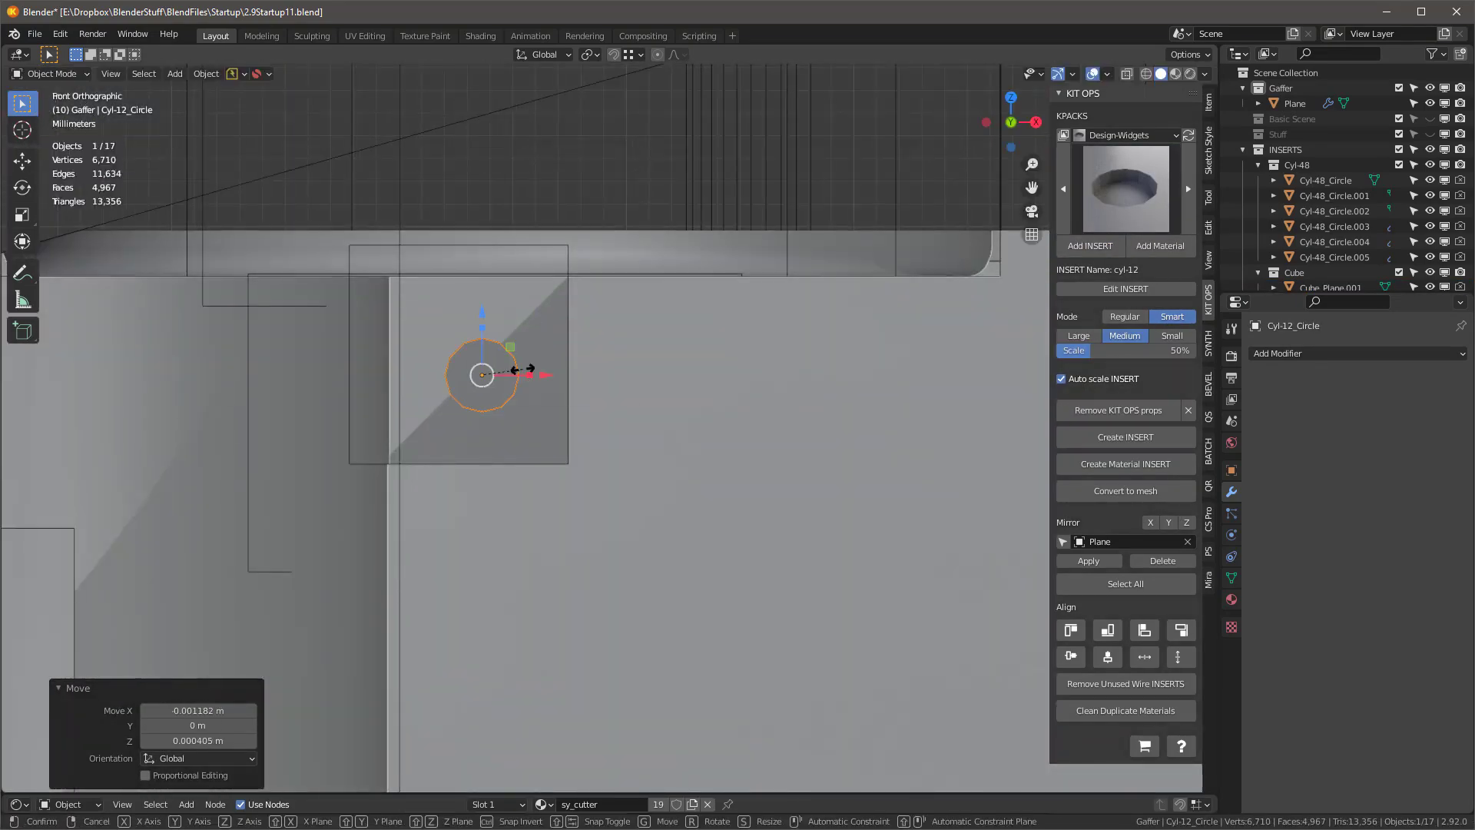
key("s")
left_click(555, 370)
Step: Select the round cutter's end face in Edit Mode, return to Object Mode and give the cutter a Bevel modifier
middle_click_drag(555, 371, 530, 308)
key("Tab")
key("alt+z")
key("alt+a")
left_click(656, 271)
key("alt+z")
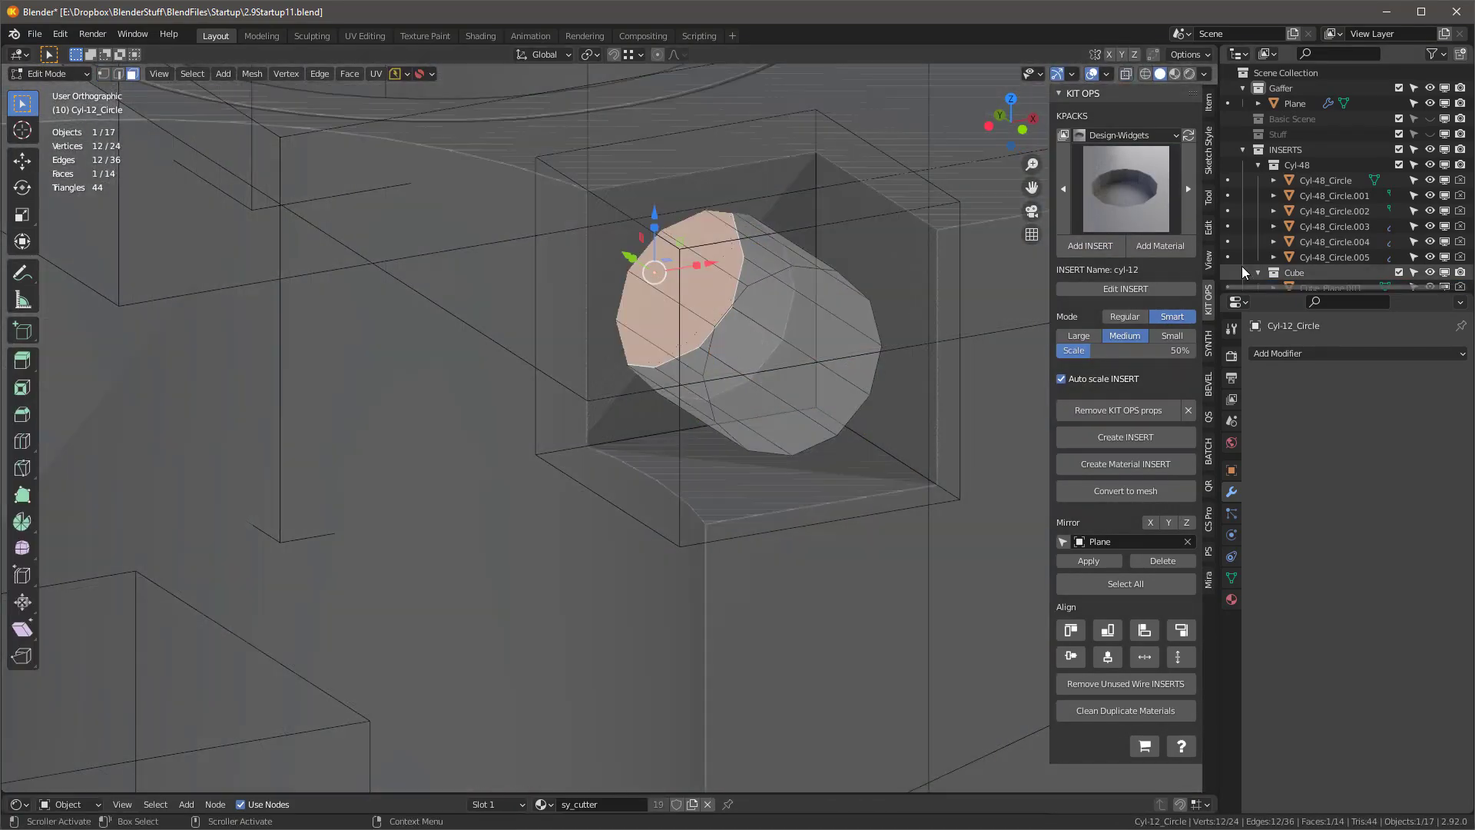
key("Tab")
left_click(1358, 353)
left_click(1199, 405)
Step: Rescale the beveled round cutter along Y and apply its scale
key("KP_1")
scroll(716, 330, "up", 1)
middle_click_drag(716, 330, 853, 369)
key("Tab")
left_click(793, 377)
key("Tab")
key("s")
key("y")
left_click(504, 311)
key("ctrl+a")
Step: Display the beveled round cutter as Wire and move it 0.000598 m along Y into the notch wall
middle_click_drag(738, 307, 687, 302)
left_click(1291, 711)
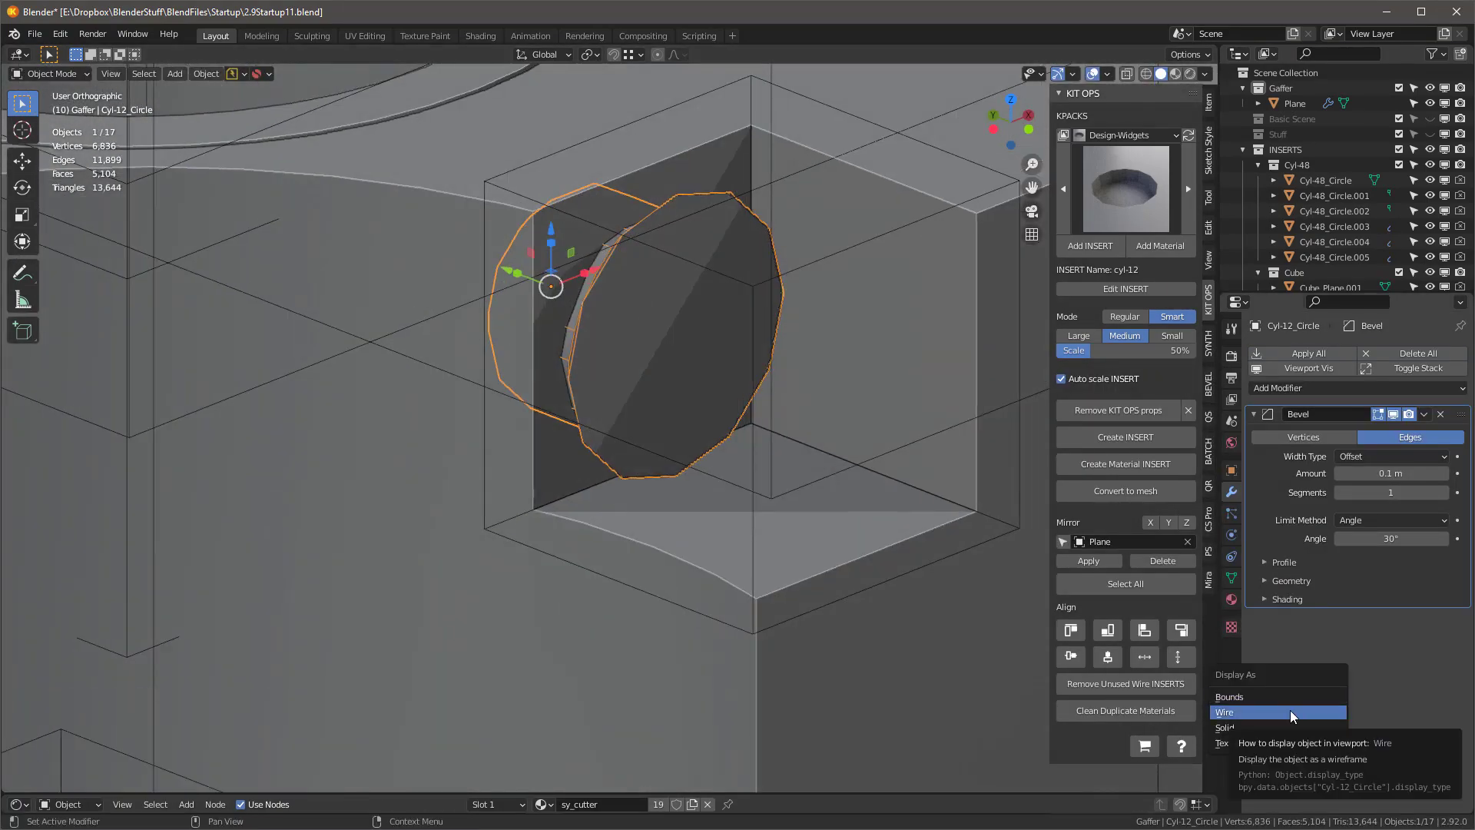
middle_click_drag(582, 320, 604, 298)
key("g")
key("y")
left_click(670, 267)
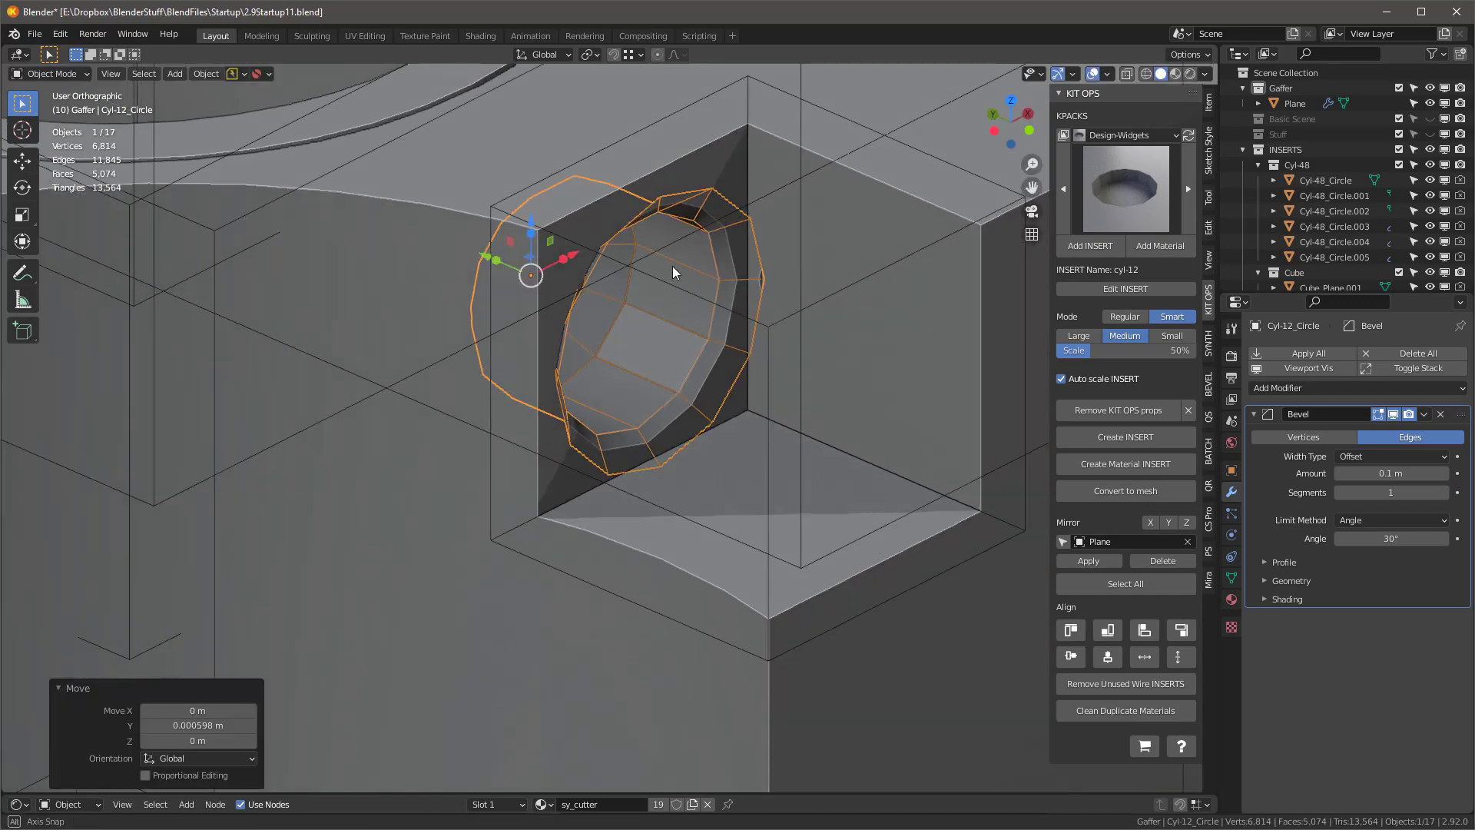
Step: Resize the beveled round cutter uniformly within the square notch using the front view
key("KP_1")
key("s")
left_click(635, 198)
scroll(635, 197, "down", 8)
middle_click_drag(634, 197, 704, 203)
scroll(541, 336, "down", 4)
Step: Select the block and add the cyl-12 INSERT at Small size to its front face above the upper parting line
left_click(491, 335)
scroll(541, 337, "up", 4)
left_click(884, 277)
left_click(1091, 246)
key("Escape")
left_click(1172, 336)
left_click(1090, 246)
left_click(766, 298)
Step: Adjust the small hole cutter's depth along Y and scale it by 0.689
key("g")
key("y")
key("KP_1")
scroll(811, 230, "up", 3)
key("s")
left_click(795, 292)
Step: Duplicate the small hole cutter to two more spots alongside the upper parting line
scroll(794, 292, "down", 4)
middle_click_drag(627, 238, 613, 268, "shift")
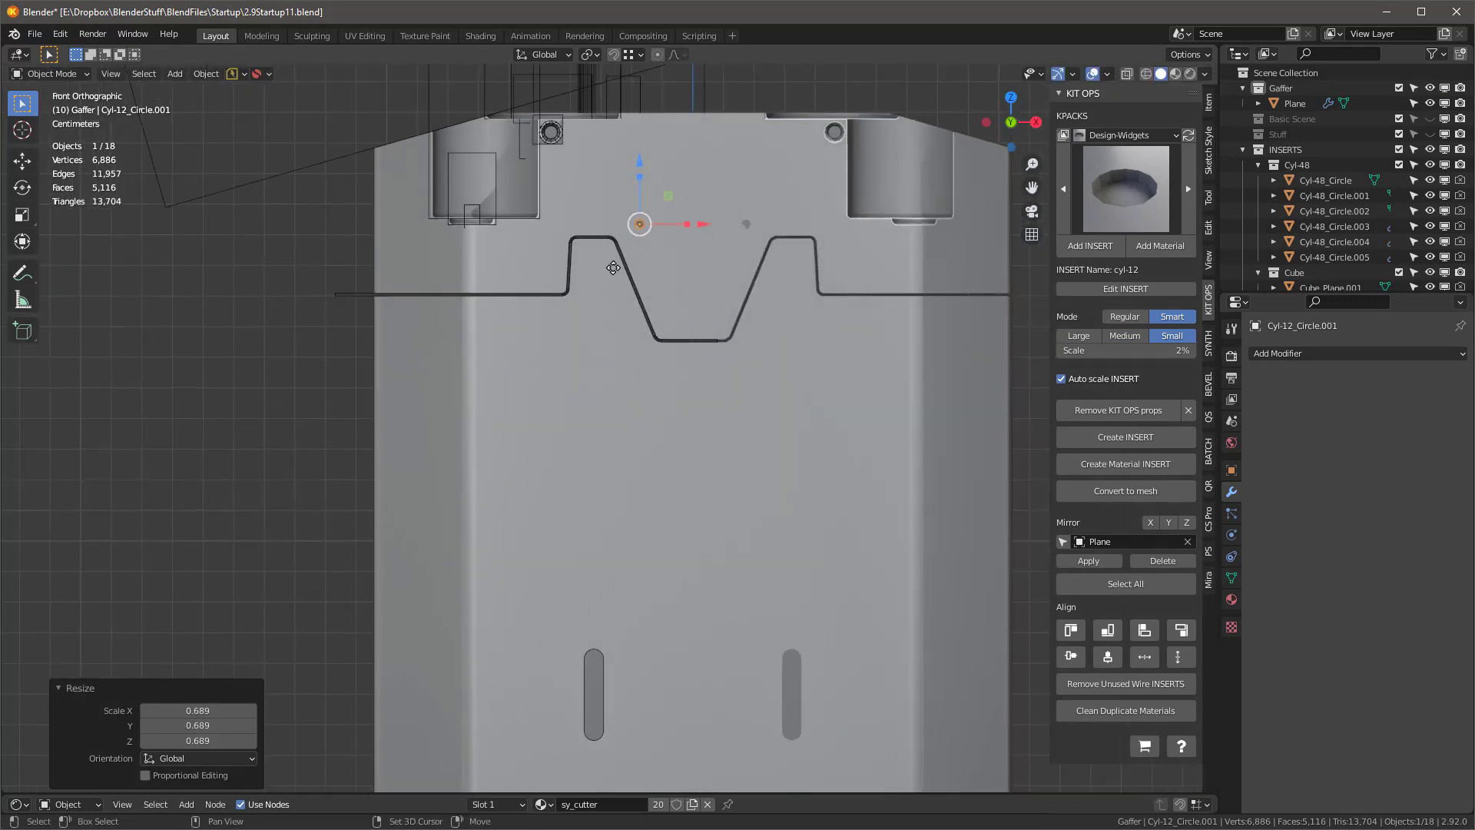
middle_click_drag(625, 203, 619, 284)
scroll(619, 284, "up", 2)
Step: Choose the cube INSERT, duplicate the square notch cutter 0.028588 m along X and narrow the copy along X
left_click(1126, 189)
left_click(1130, 270)
key("KP_7")
left_click(519, 480)
left_click(645, 485)
middle_click_drag(644, 484, 650, 342)
key("s")
key("x")
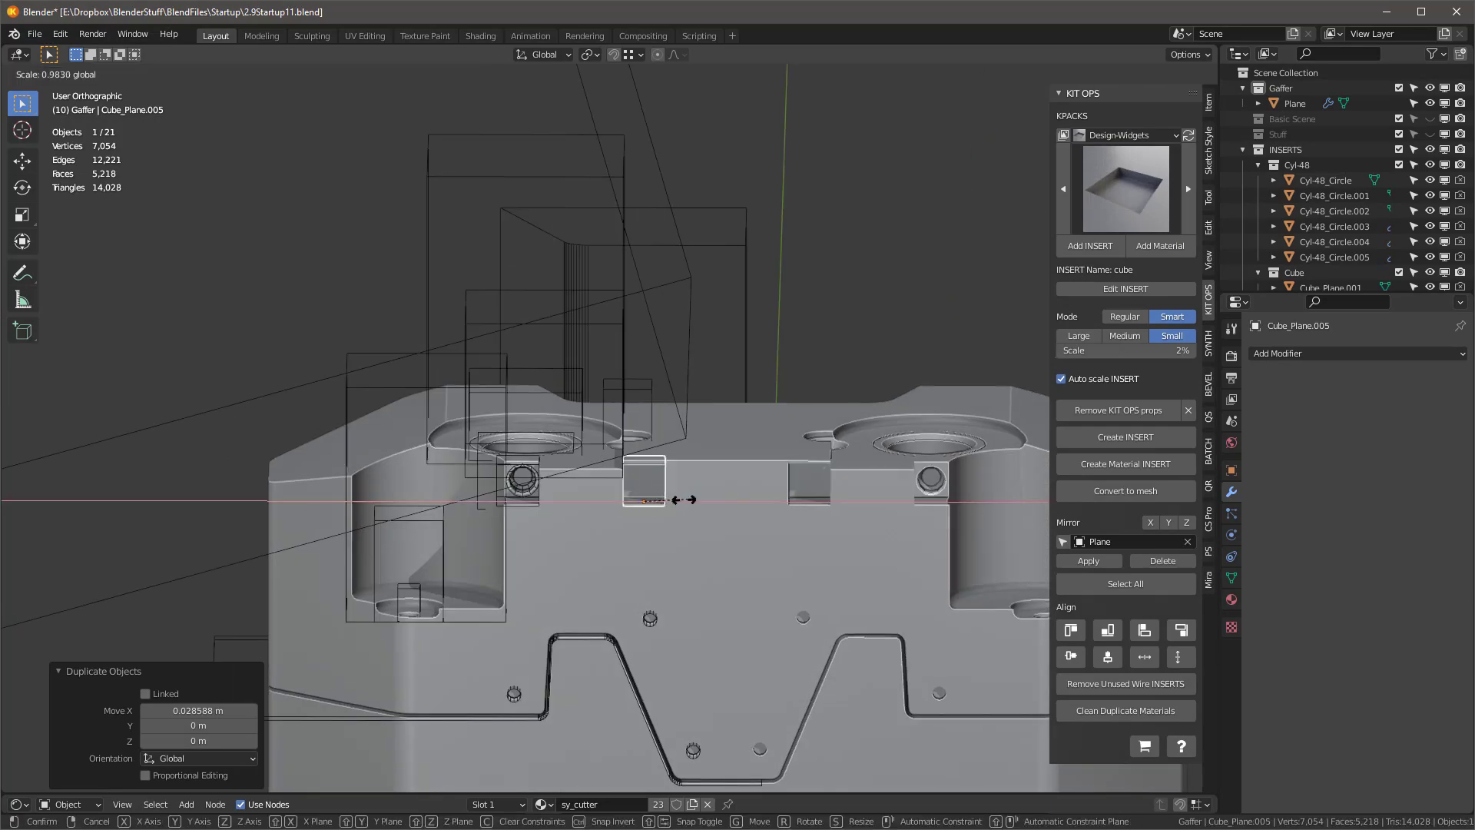
left_click(659, 491)
scroll(658, 489, "up", 2)
left_click(662, 507)
Step: Reposition the narrow notch cutter along Z on the block's top front edge and check the cut
middle_click_drag(730, 296, 742, 382)
key("KP_1")
key("g")
key("z")
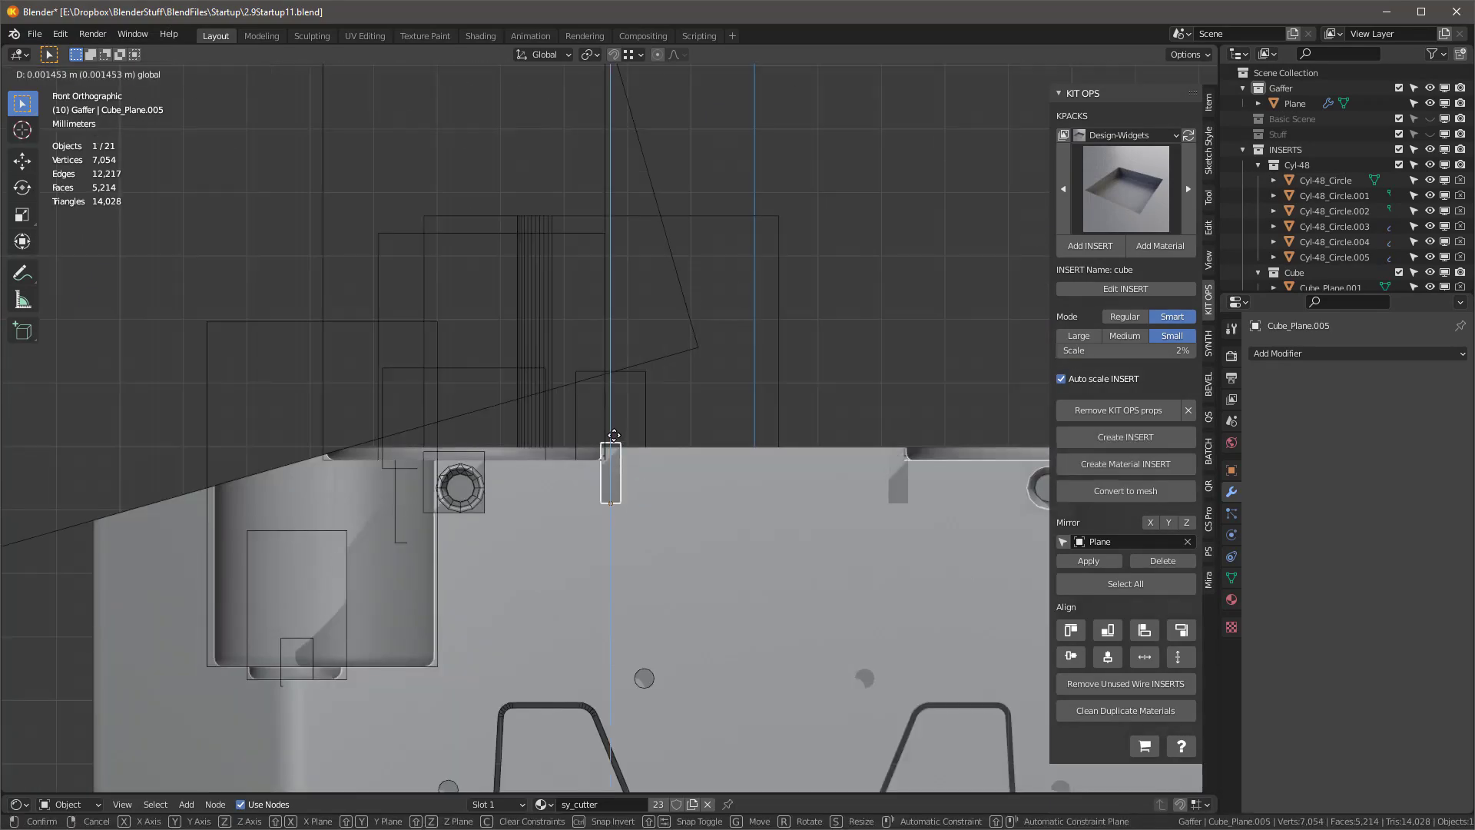
left_click(607, 447)
middle_click_drag(614, 430, 796, 578)
scroll(685, 373, "down", 2)
left_click(685, 366)
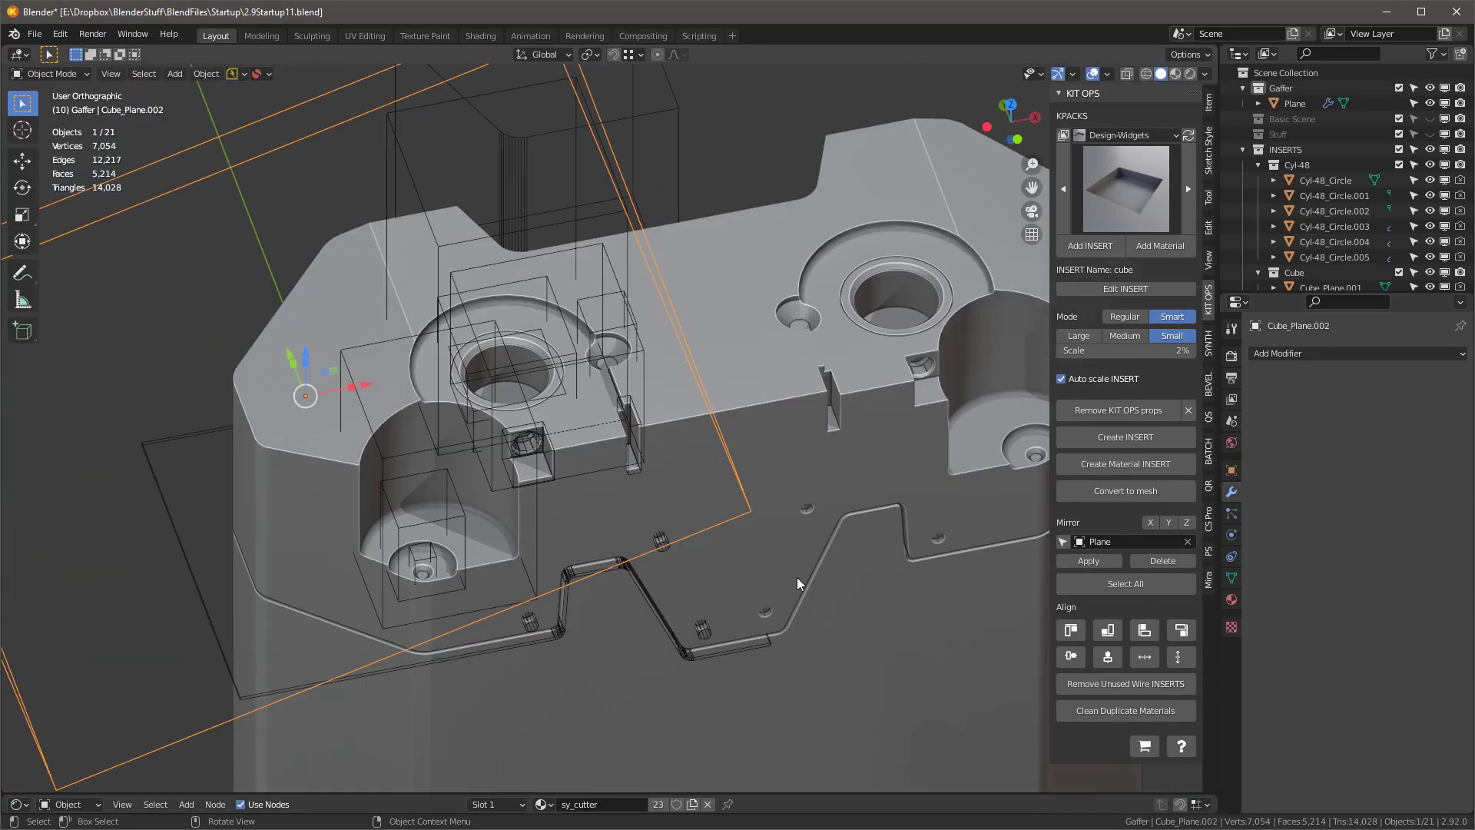
Step: Duplicate the narrow notch cutter onto the top face and rotate the copy -90° about Z
middle_click_drag(650, 388, 653, 418)
key("KP_7")
left_click(614, 318)
key("Return")
key("KP_Decimal")
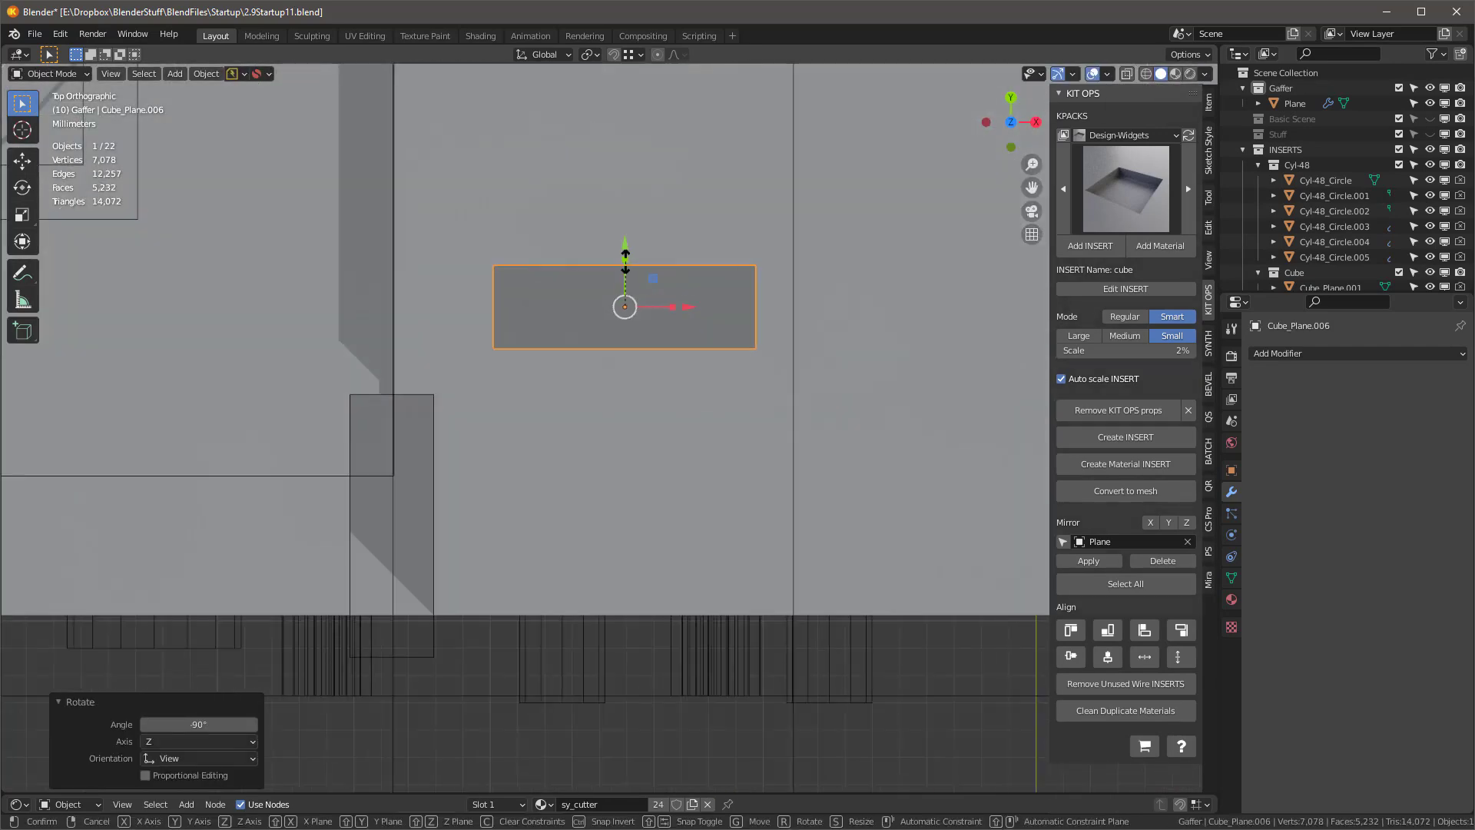
Step: Adjust the rotated cutter along X and raise it 0.006391 m along Z to leave a shallow groove
left_click_drag(685, 306, 688, 306)
left_click_drag(687, 306, 730, 306)
middle_click_drag(726, 331, 715, 177)
left_click_drag(666, 457, 667, 385)
Step: Duplicate the groove cutter behind the large round pocket, oriented along Y, and shift the copy 0.001311 m along Y
key("KP_7")
scroll(699, 236, "down", 7)
middle_click_drag(698, 254, 832, 593, "shift")
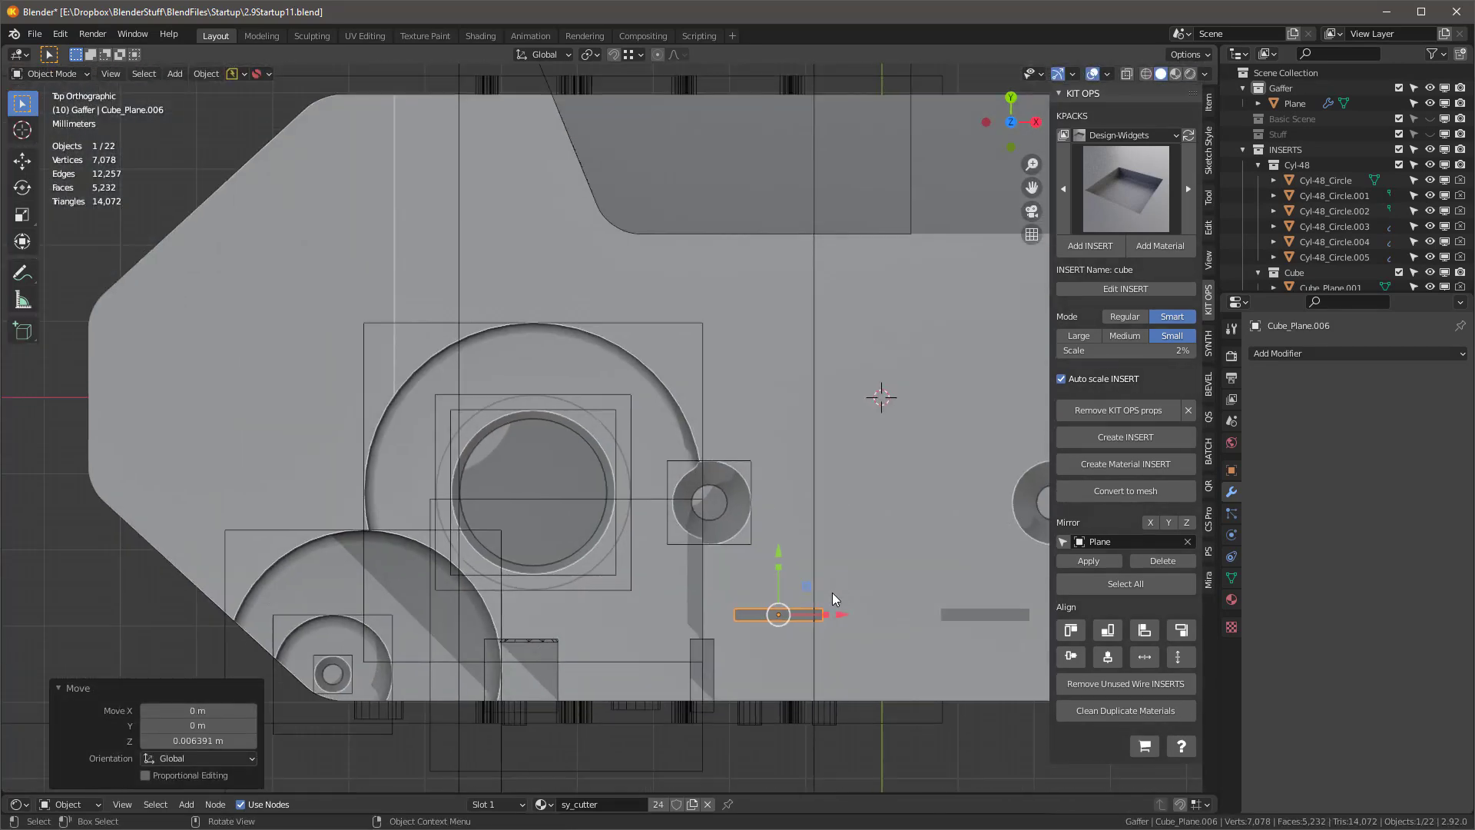
left_click(533, 199)
scroll(581, 289, "down", 1)
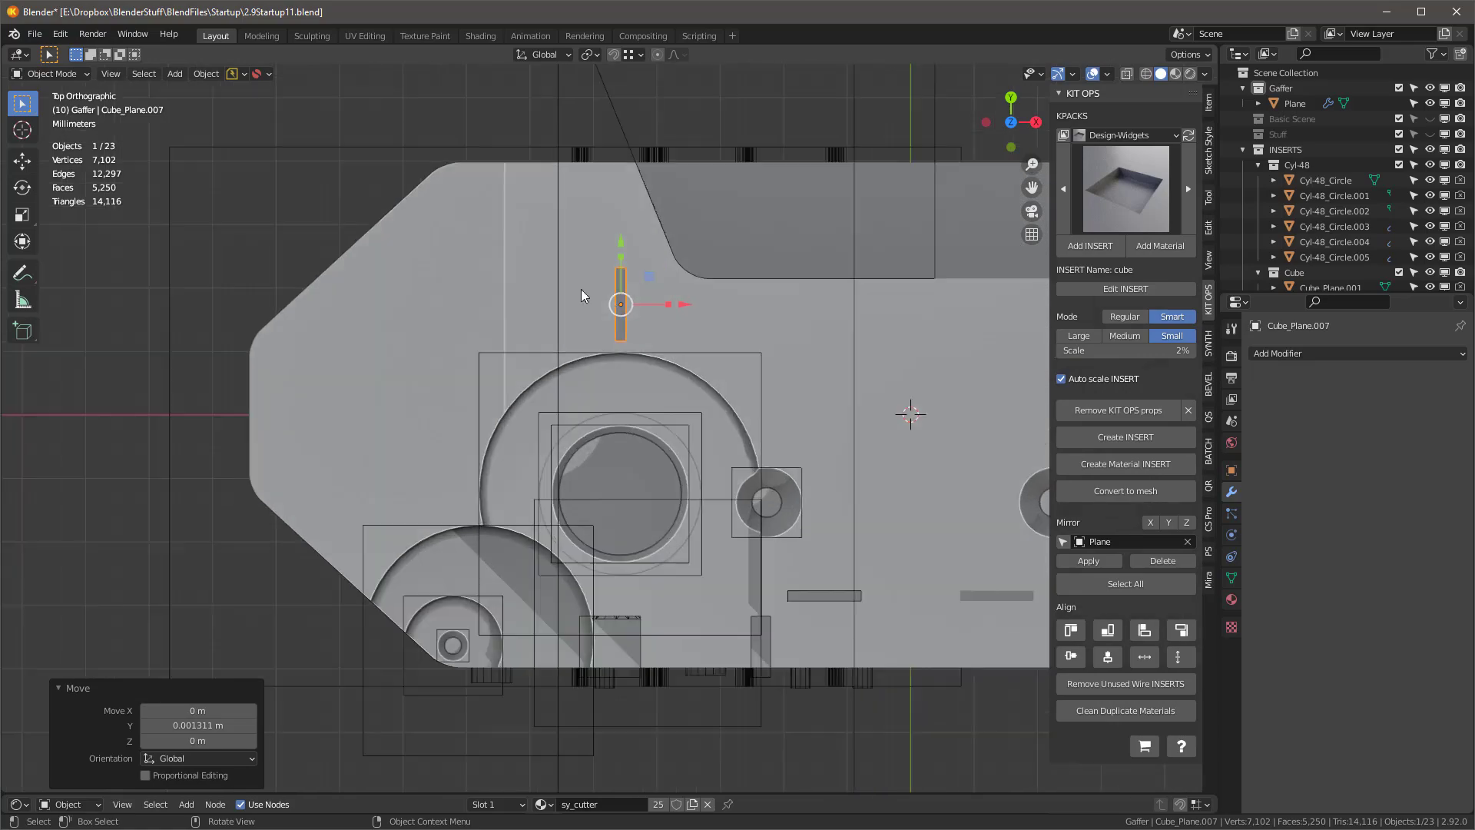
Step: Duplicate a groove cutter across the top face's ridge line, scale it by 0.655, and scale the groove behind the pocket by 0.812 along Y
left_click(566, 305)
key("s")
left_click(545, 313)
middle_click_drag(546, 315, 551, 274)
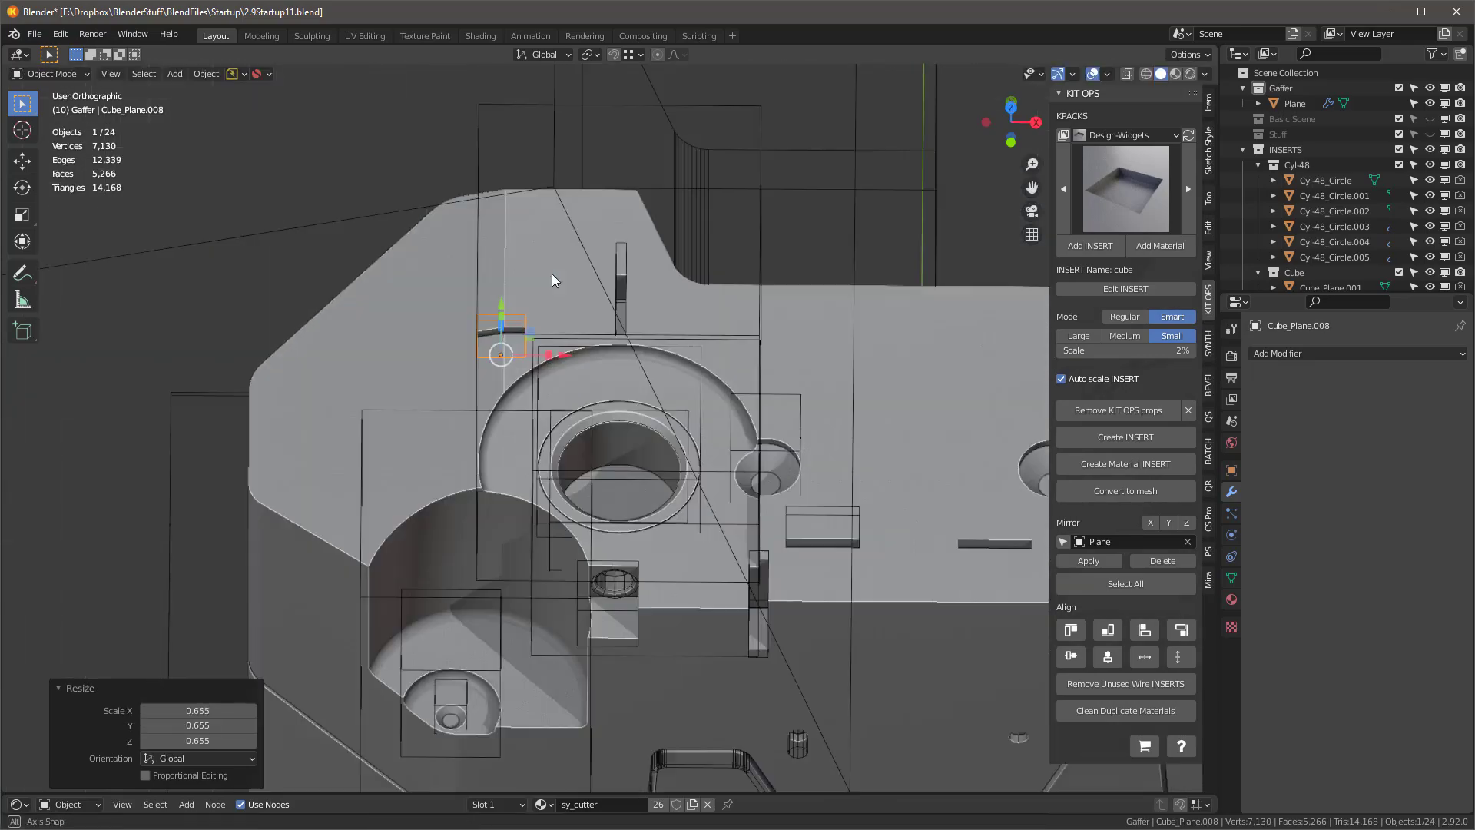
key("KP_7")
scroll(538, 330, "up", 3)
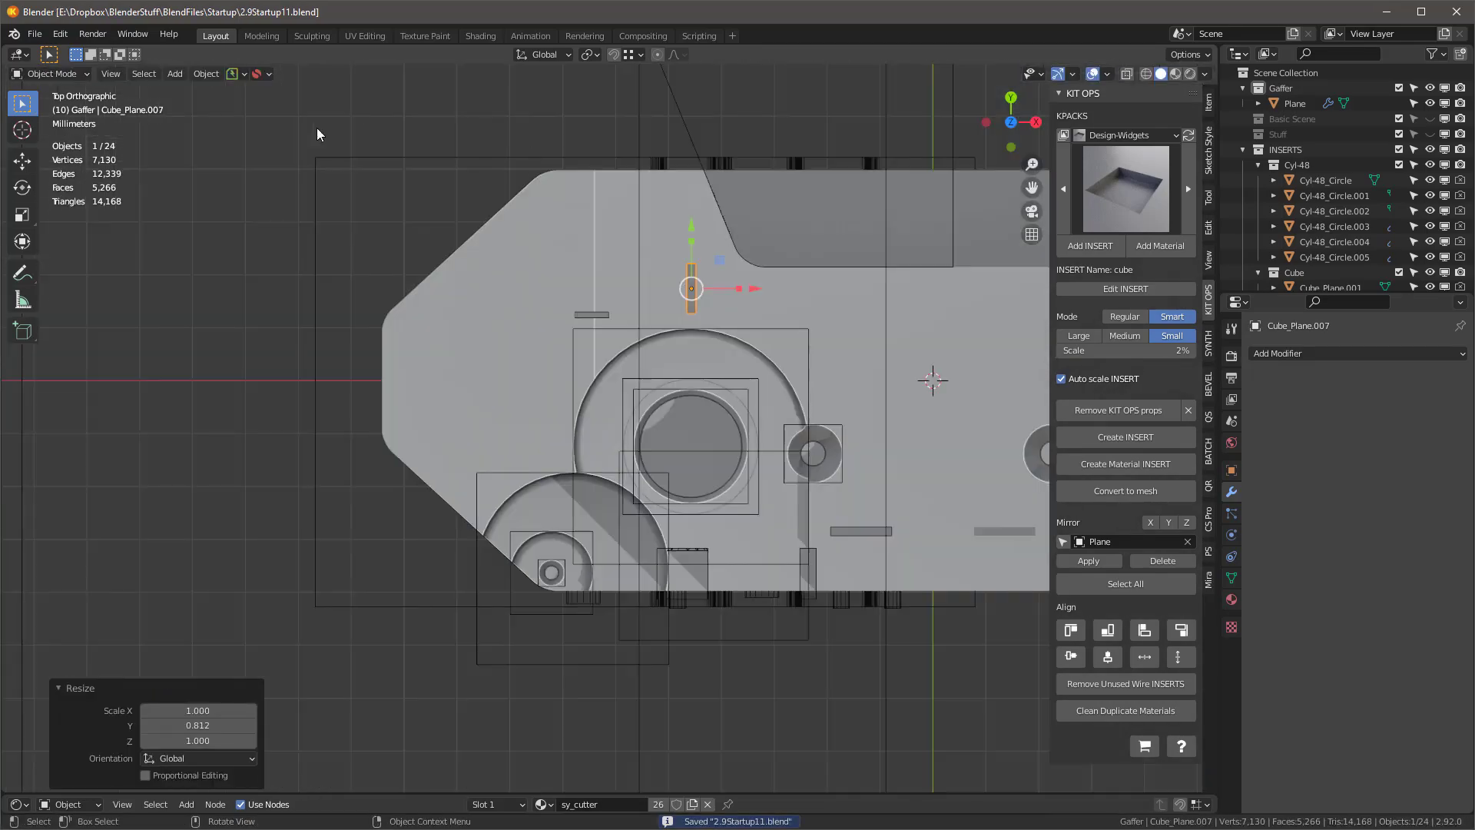
Step: Duplicate a small hole cutter onto the front face between the square and narrow top-edge notches
middle_click_drag(838, 492, 863, 523)
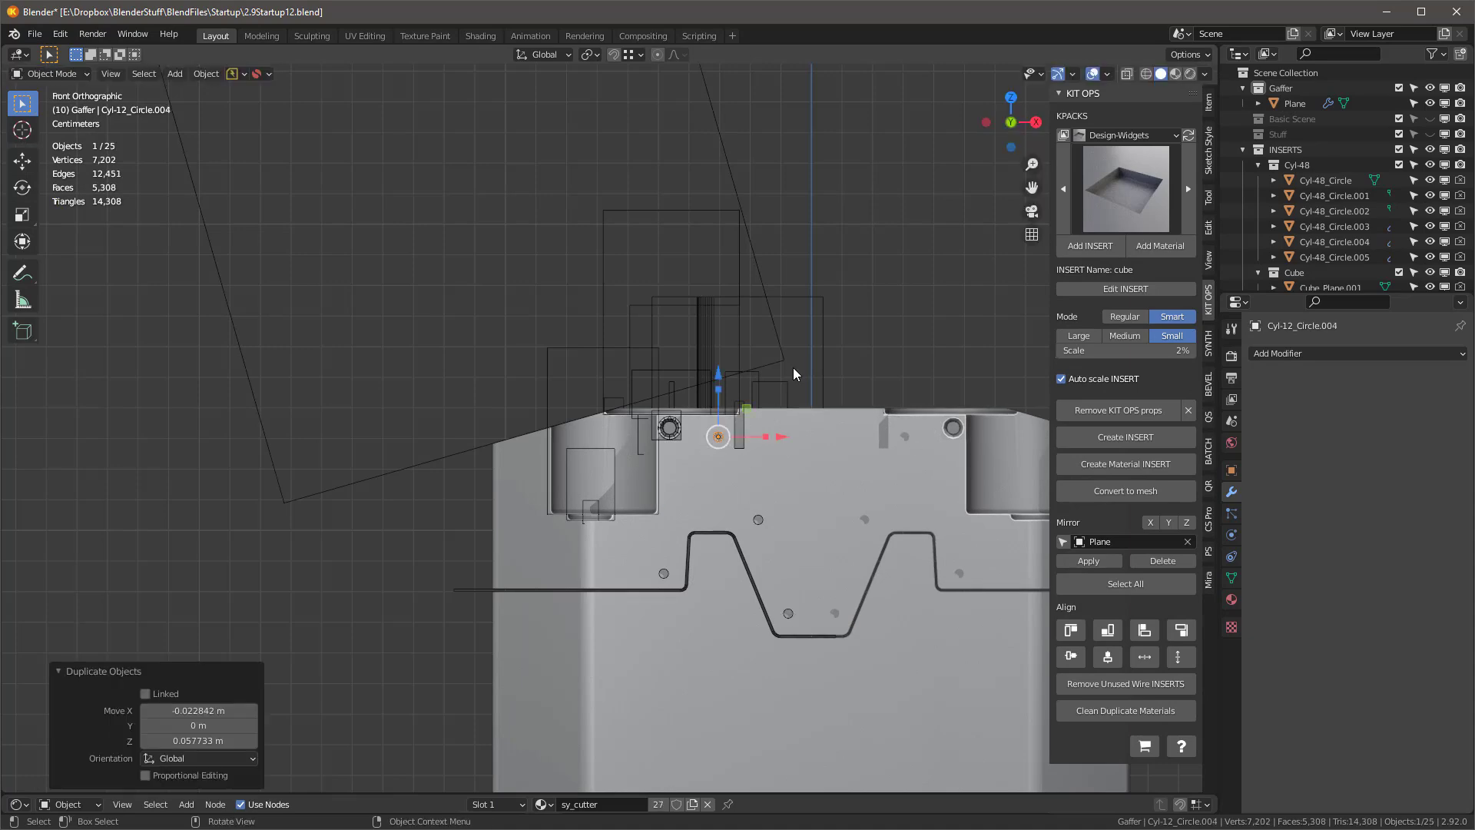
middle_click_drag(793, 374, 876, 430)
left_click(1208, 102)
mouse_move(807, 468)
middle_mouse_down()
mouse_move(730, 487)
mouse_move(792, 477)
middle_mouse_up()
left_click(1209, 300)
Step: Add the cyl-12 INSERT to the block's angled corner face beside the round pocket and adjust its depth along local Z
left_click(1122, 189)
left_click(596, 369)
middle_click_drag(573, 530, 601, 477)
scroll(602, 477, "up", 1)
left_click(884, 399)
left_click(1095, 247)
left_click(651, 391)
scroll(659, 376, "up", 3)
middle_click_drag(652, 391, 675, 361)
left_click(669, 426)
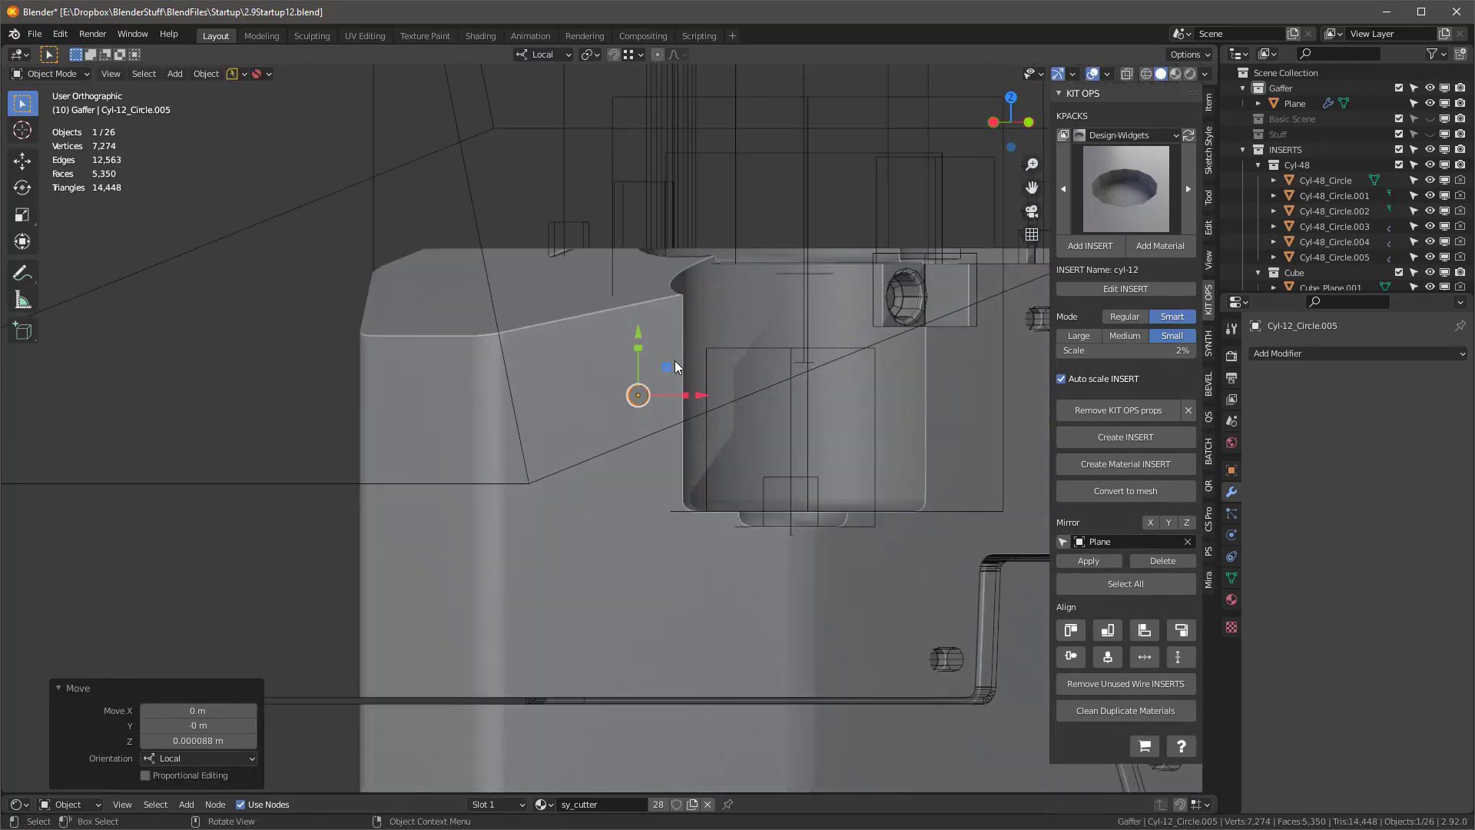
Step: Duplicate the small hole cutter lower down on the angled corner face, near the parting line
left_click(579, 636)
scroll(579, 538, "down", 4)
middle_click_drag(585, 184, 628, 121)
Step: Select the block and add the blivet-01 INSERT to its narrow side face
left_click(607, 368)
left_click(1124, 189)
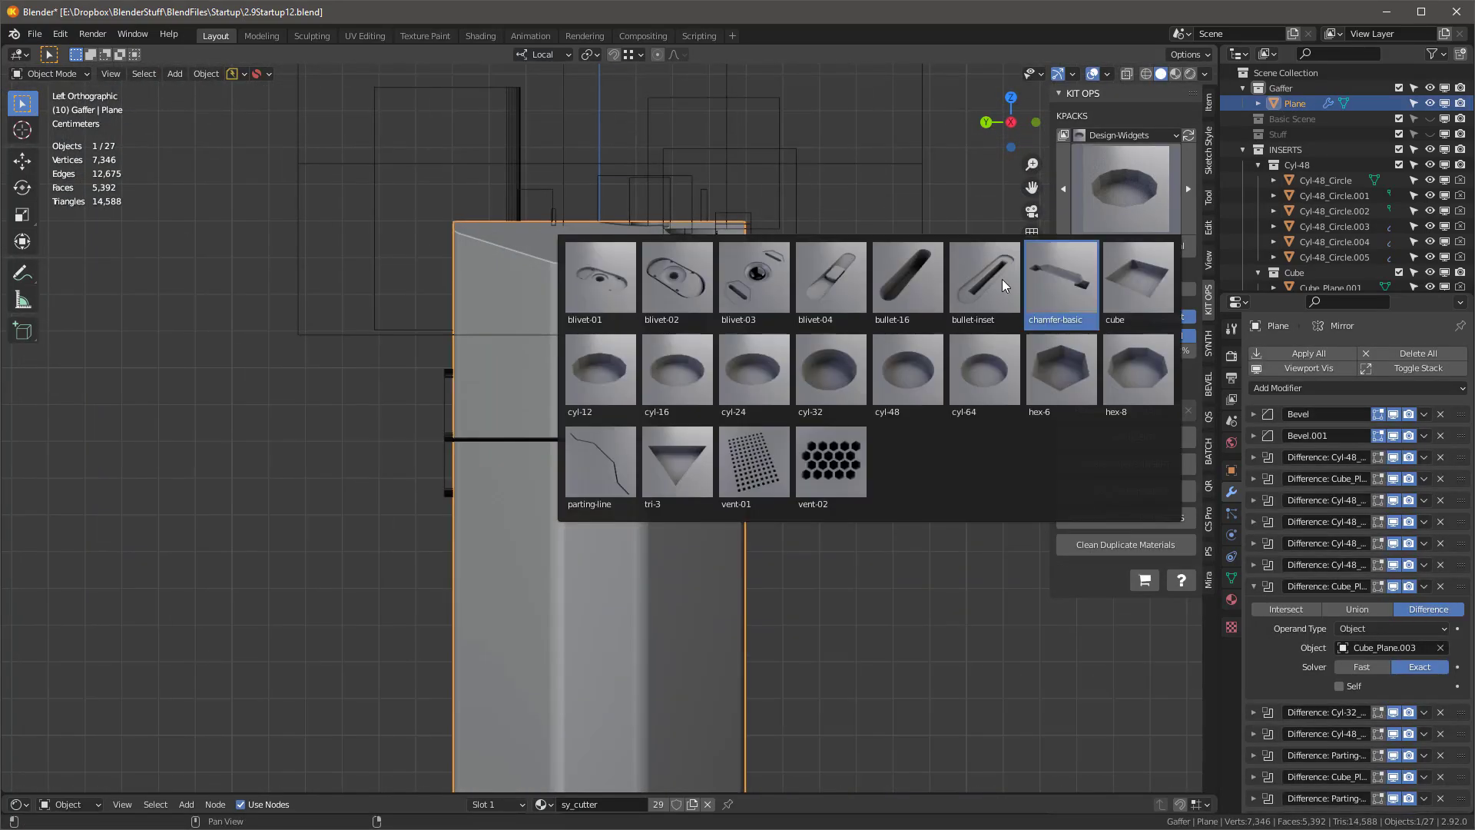
left_click(672, 279)
middle_click_drag(692, 323, 800, 361)
left_click(1111, 246)
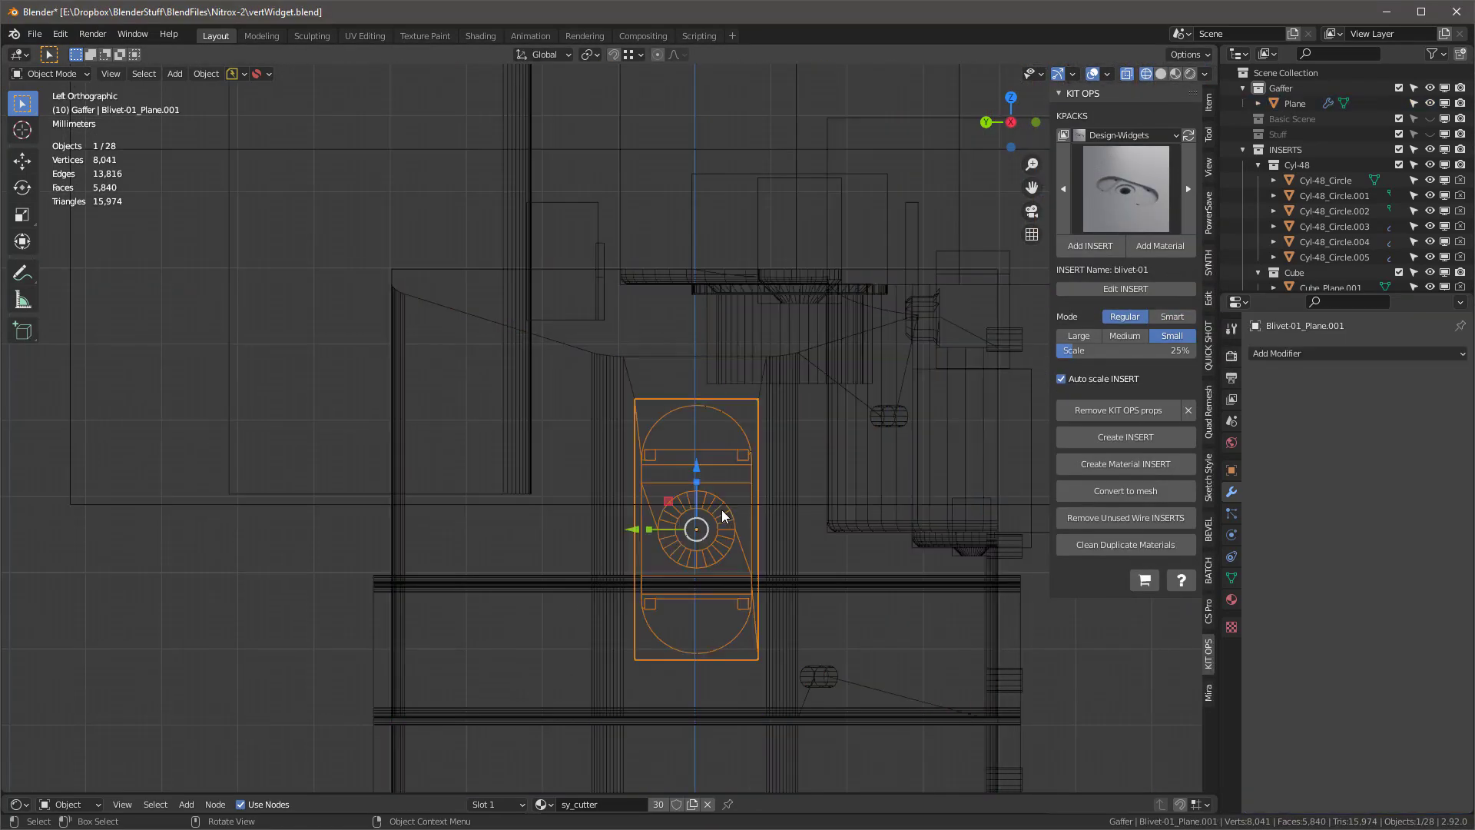
Step: Centre the blivet-01 cutter along Y on the side face and check the result
left_click(690, 530)
scroll(689, 531, "up", 2)
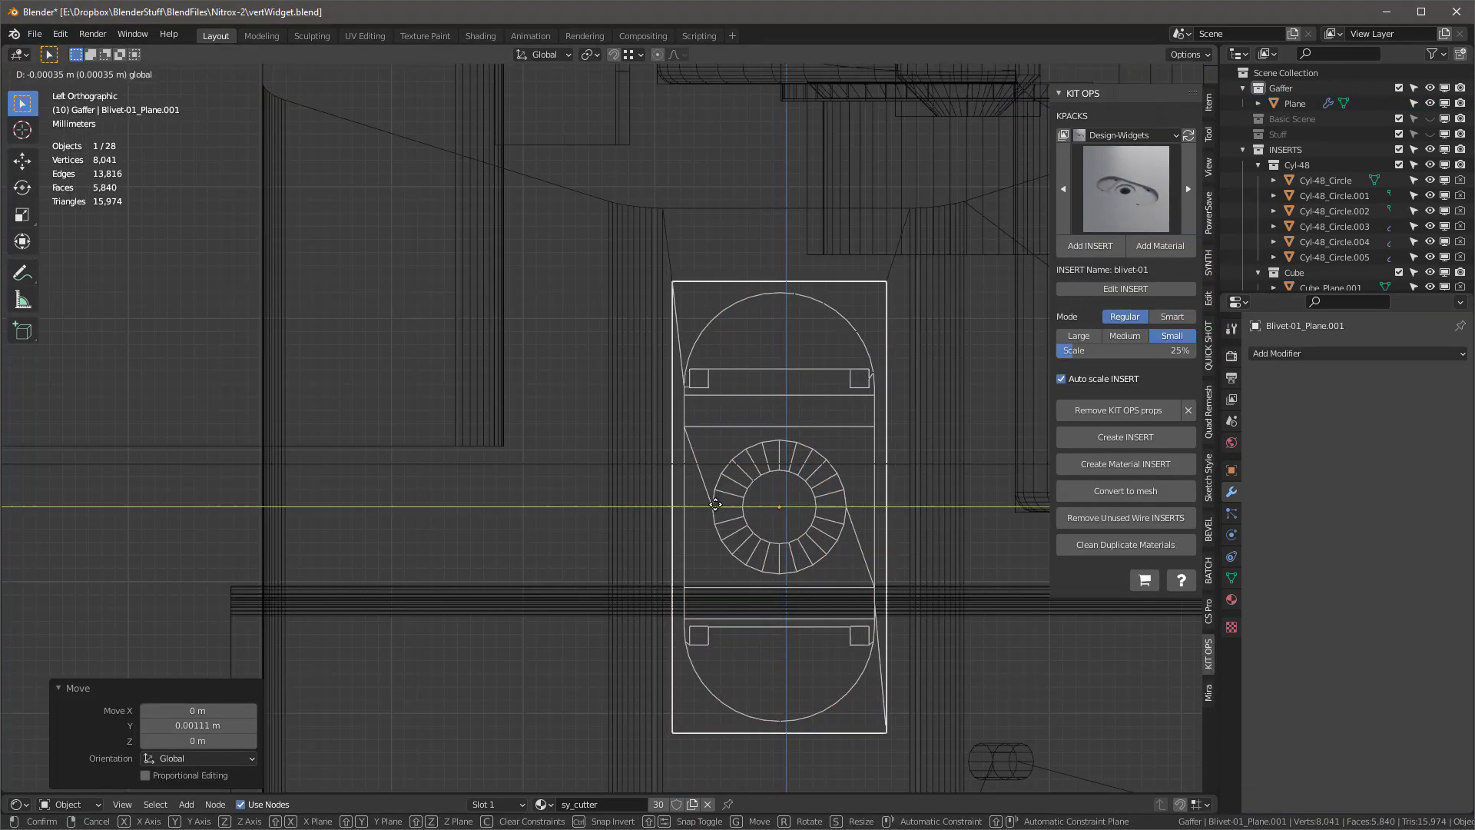
left_click(1207, 103)
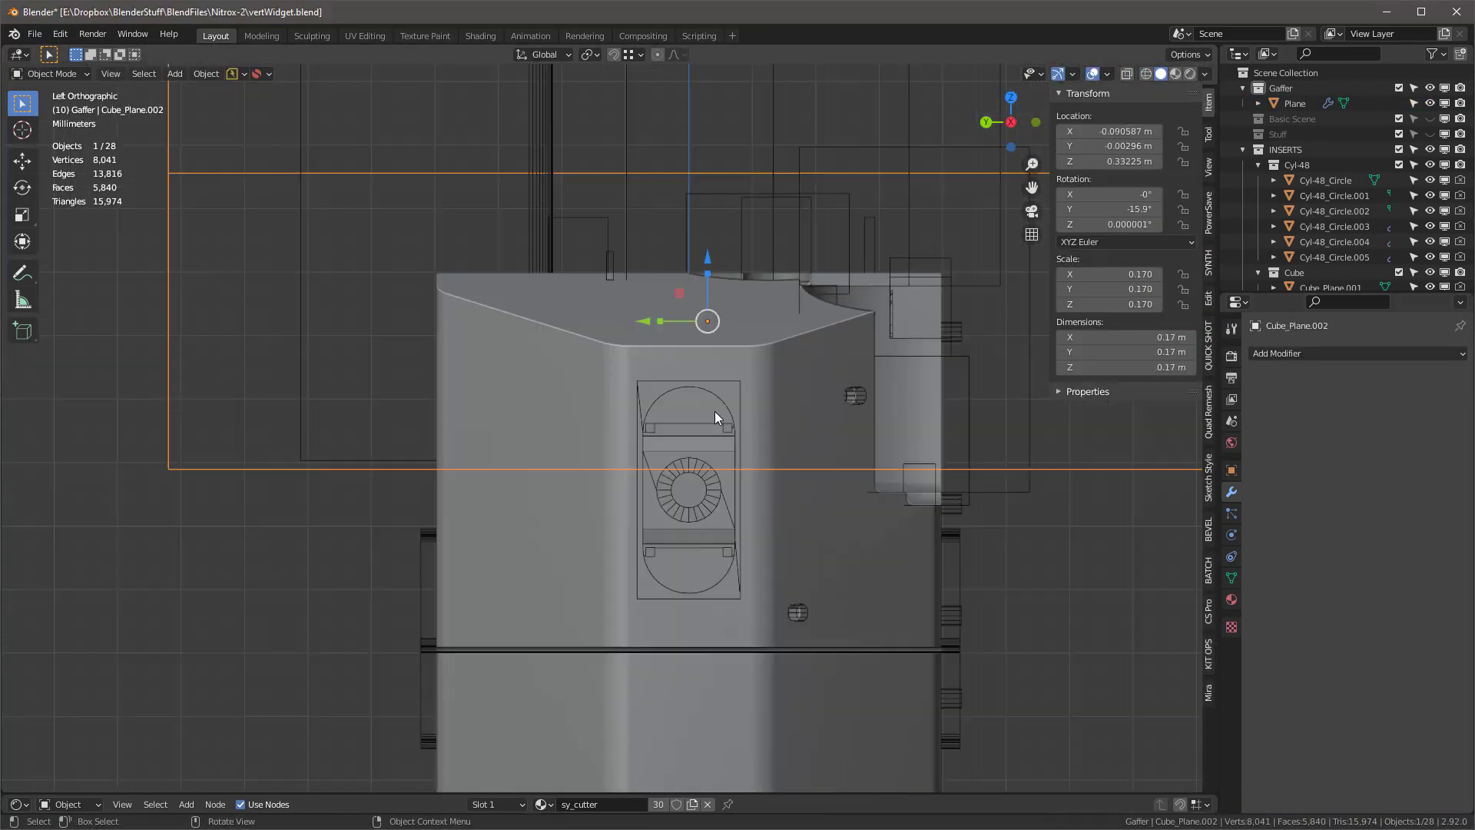
middle_click_drag(714, 412, 1117, 418)
Step: Convert the detailed block to mesh with KIT OPS and save the file as vertWidget_02.blend
left_click(1209, 653)
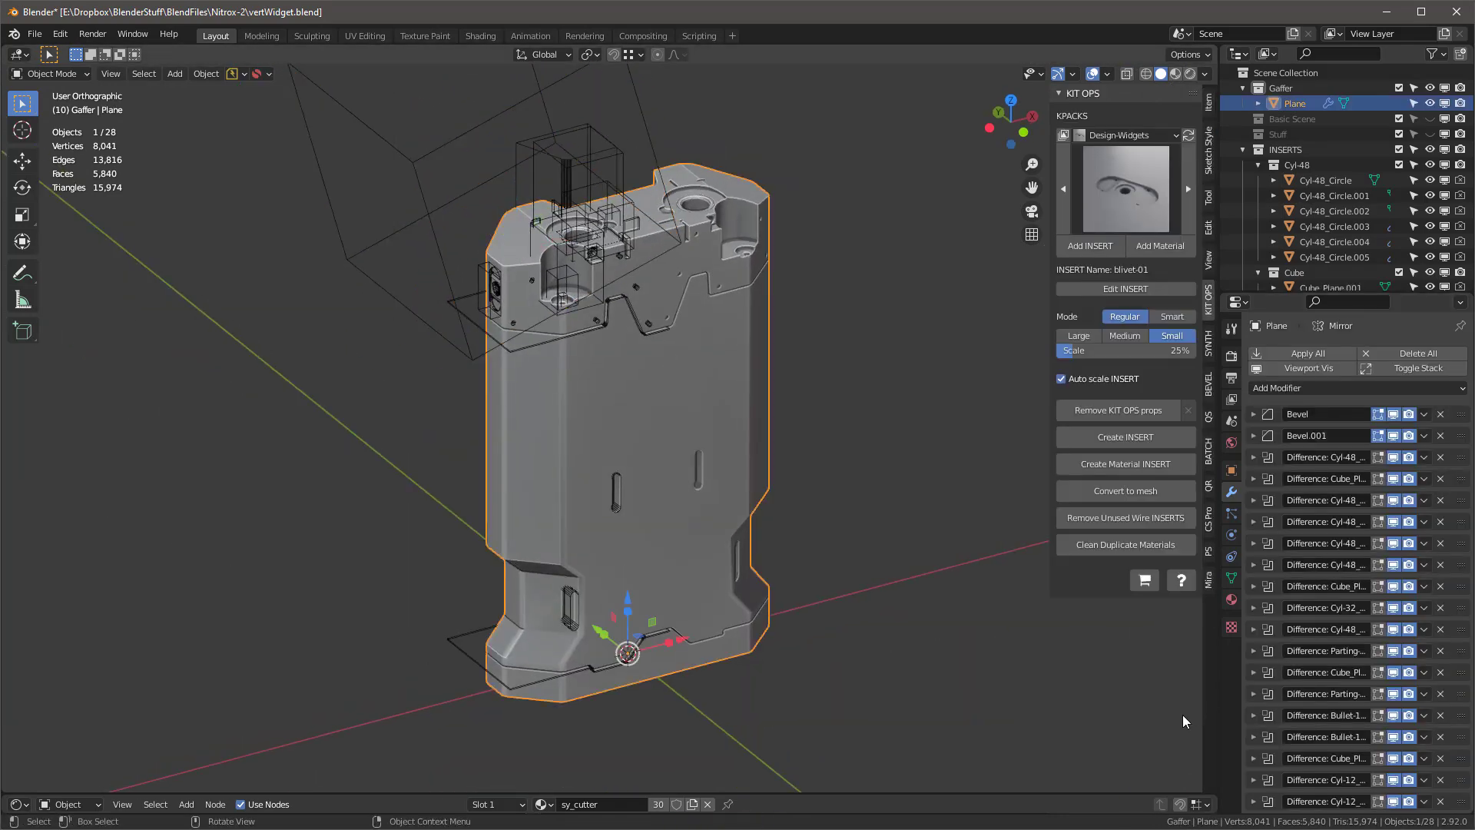
left_click(1137, 497)
middle_click_drag(768, 361, 742, 375)
key("ctrl+shift+s")
Step: Add the vent-01 INSERT at Small size to the block's front face above the slots and scale it down
left_click(1127, 189)
left_click(846, 469)
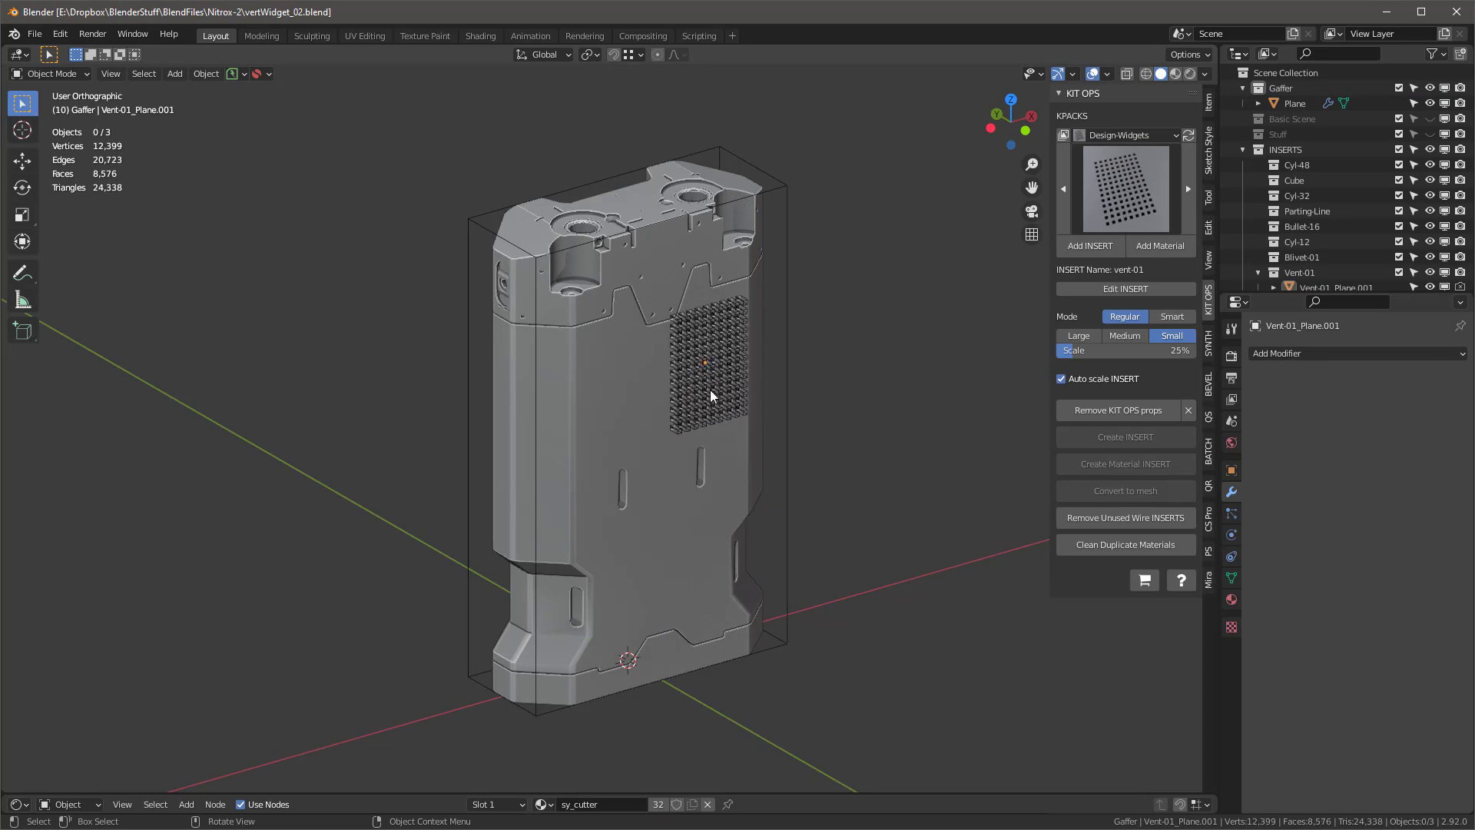
left_click(710, 390)
key("s")
left_click(761, 334)
Step: Move the vent cutter along Z on the front face and inspect the perforated grid
key("g")
key("z")
left_click(758, 313)
left_click(860, 392)
scroll(707, 325, "up", 4)
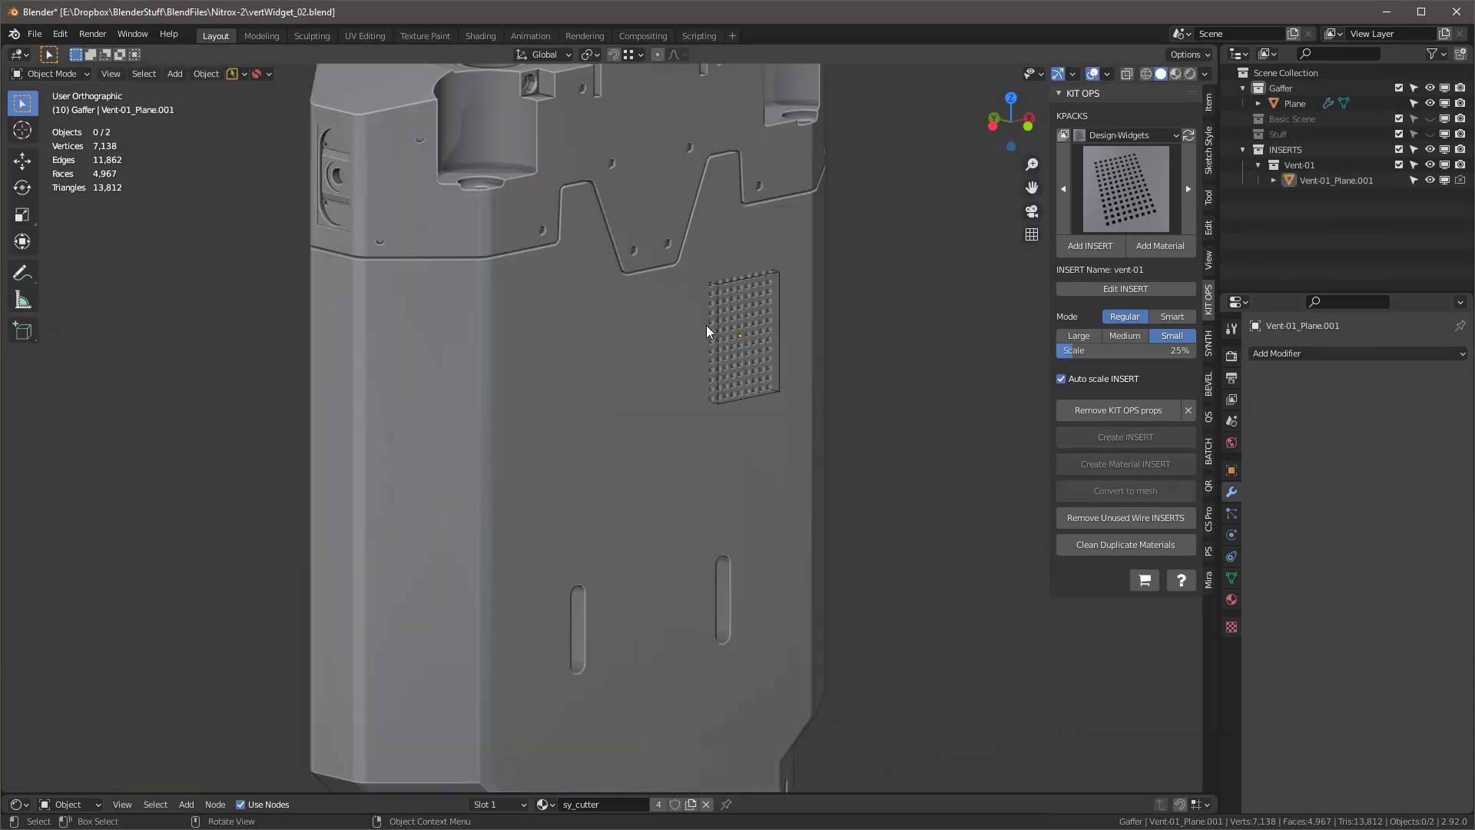
middle_click_drag(707, 325, 677, 327)
scroll(676, 327, "down", 4)
scroll(560, 335, "up", 10)
Step: Select the block and add the cube INSERT in Smart mode at Small size to its front face
left_click(670, 358)
right_click(670, 358)
left_click(670, 358)
scroll(679, 319, "down", 6)
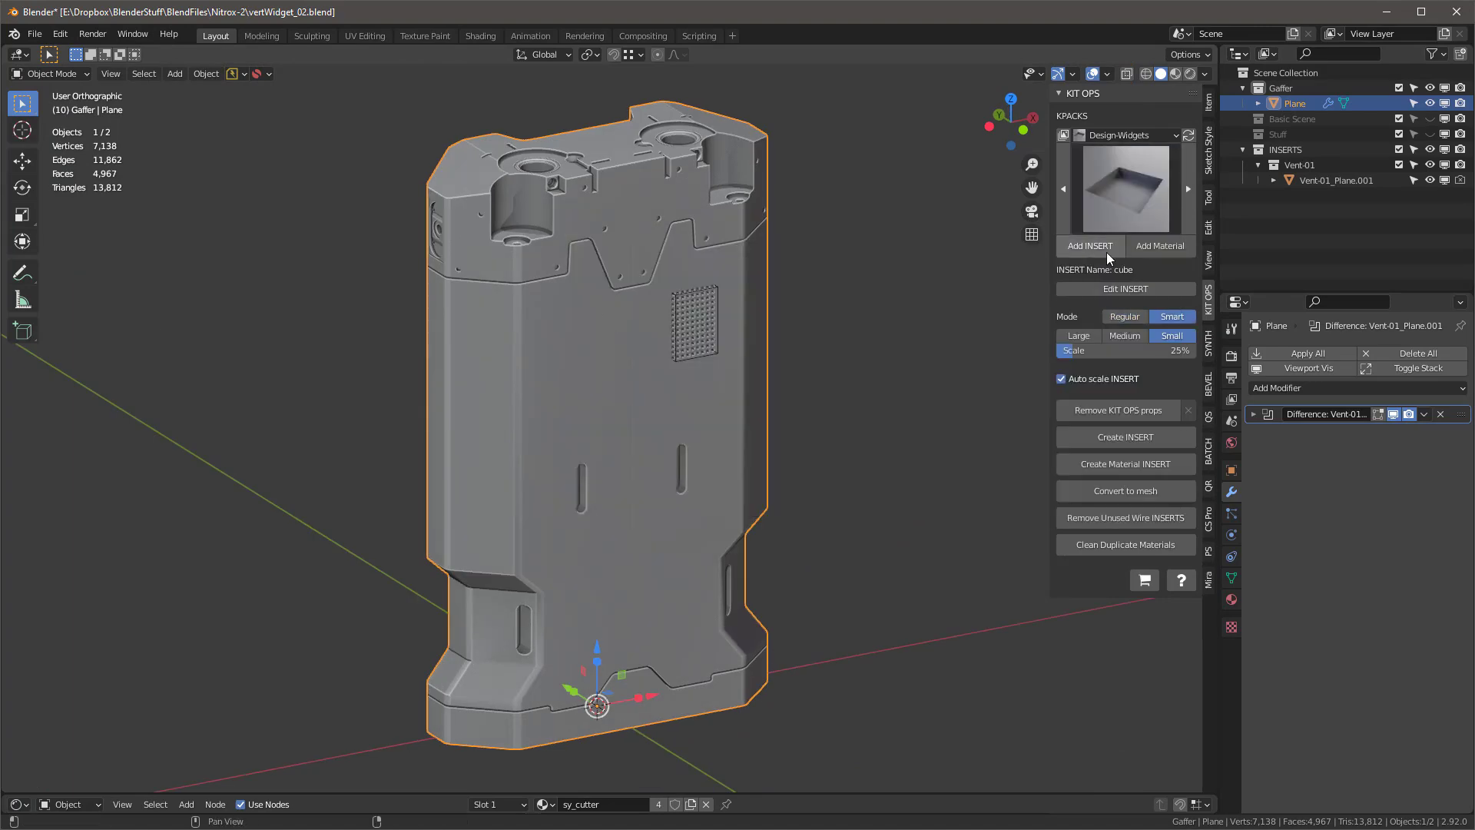
left_click(1091, 246)
left_click(684, 422)
scroll(721, 213, "up", 3)
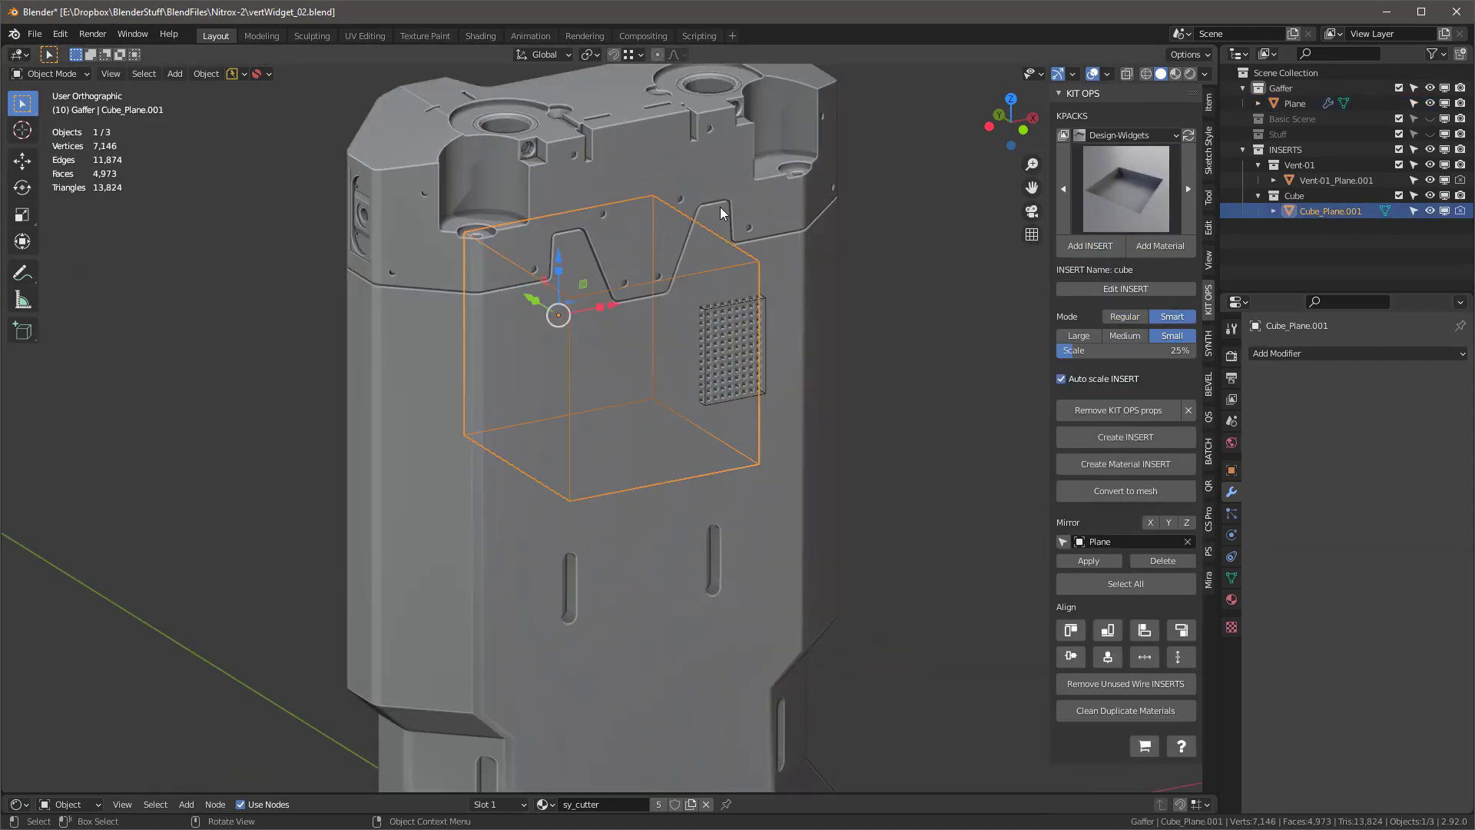
left_click(510, 289)
Step: Fit the cube cutter as a small rectangular recess just below the upper parting line and mirror it across X
key("KP_1")
scroll(510, 289, "up", 5)
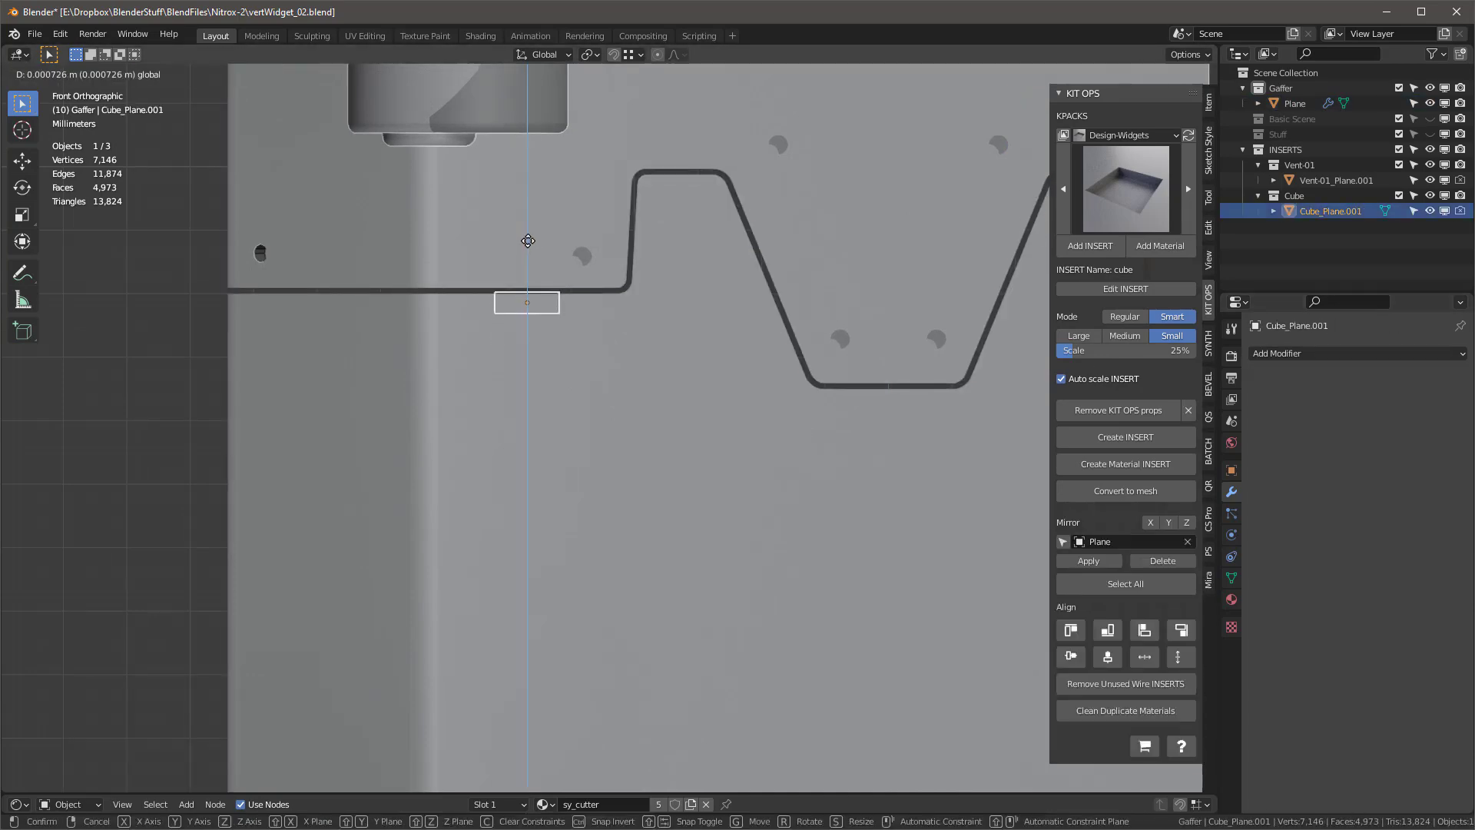
left_click(528, 240)
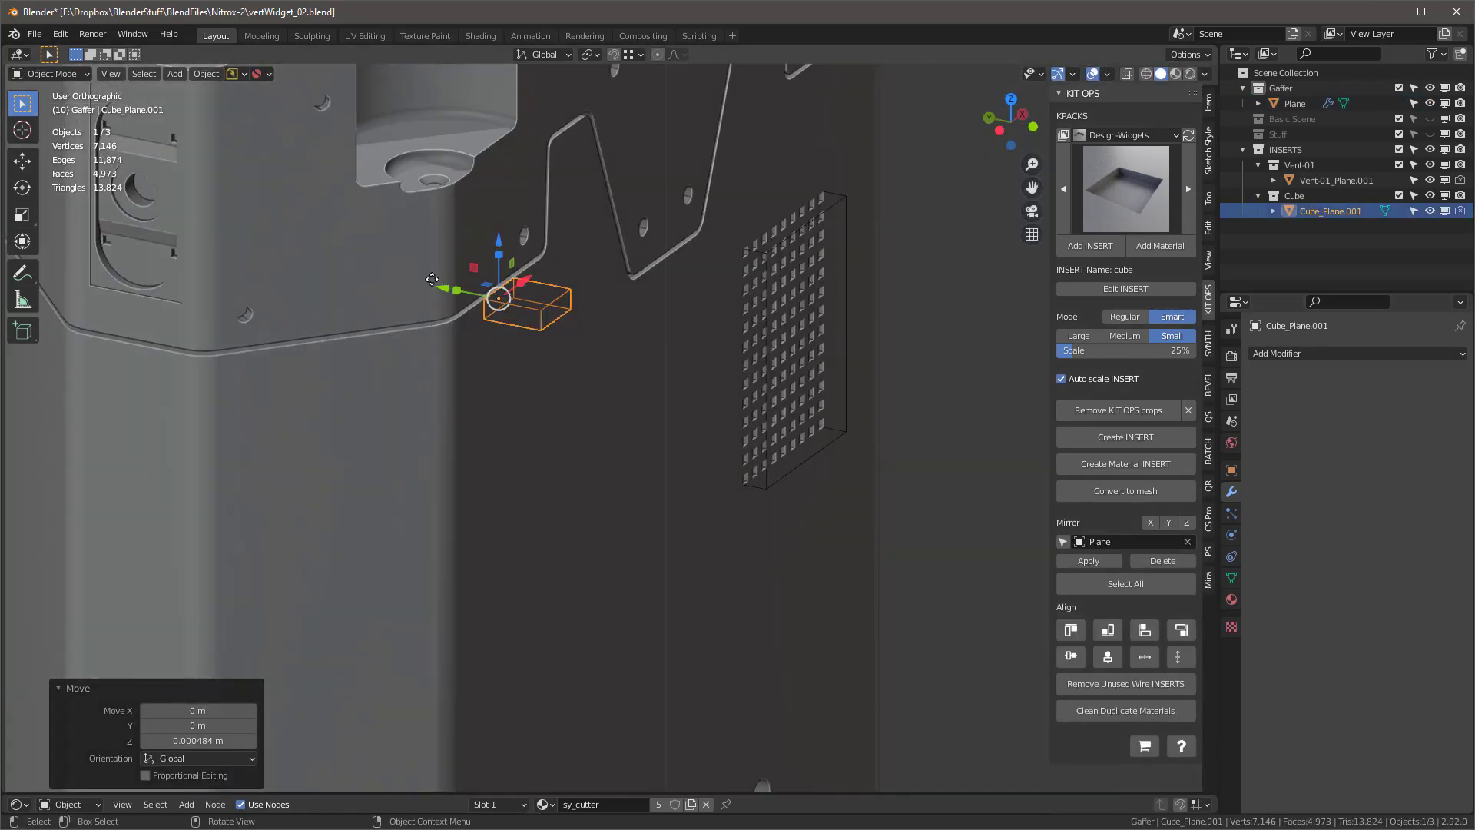
scroll(438, 246, "up", 3)
scroll(438, 247, "down", 3)
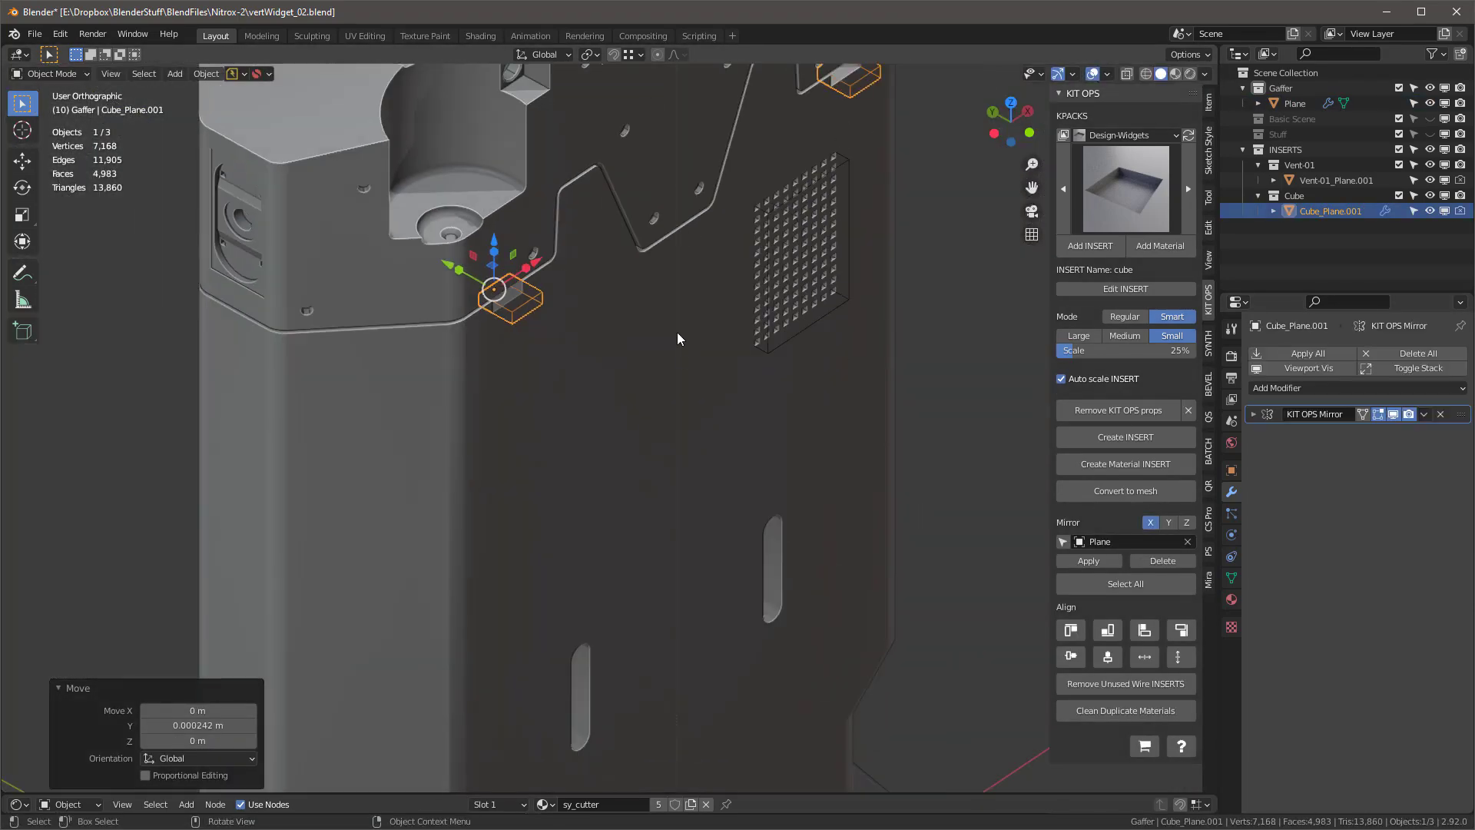
Step: Duplicate the mirrored cube cutter onto the lower parting line and set its boolean solver to Exact
key("KP_1")
scroll(430, 161, "down", 4)
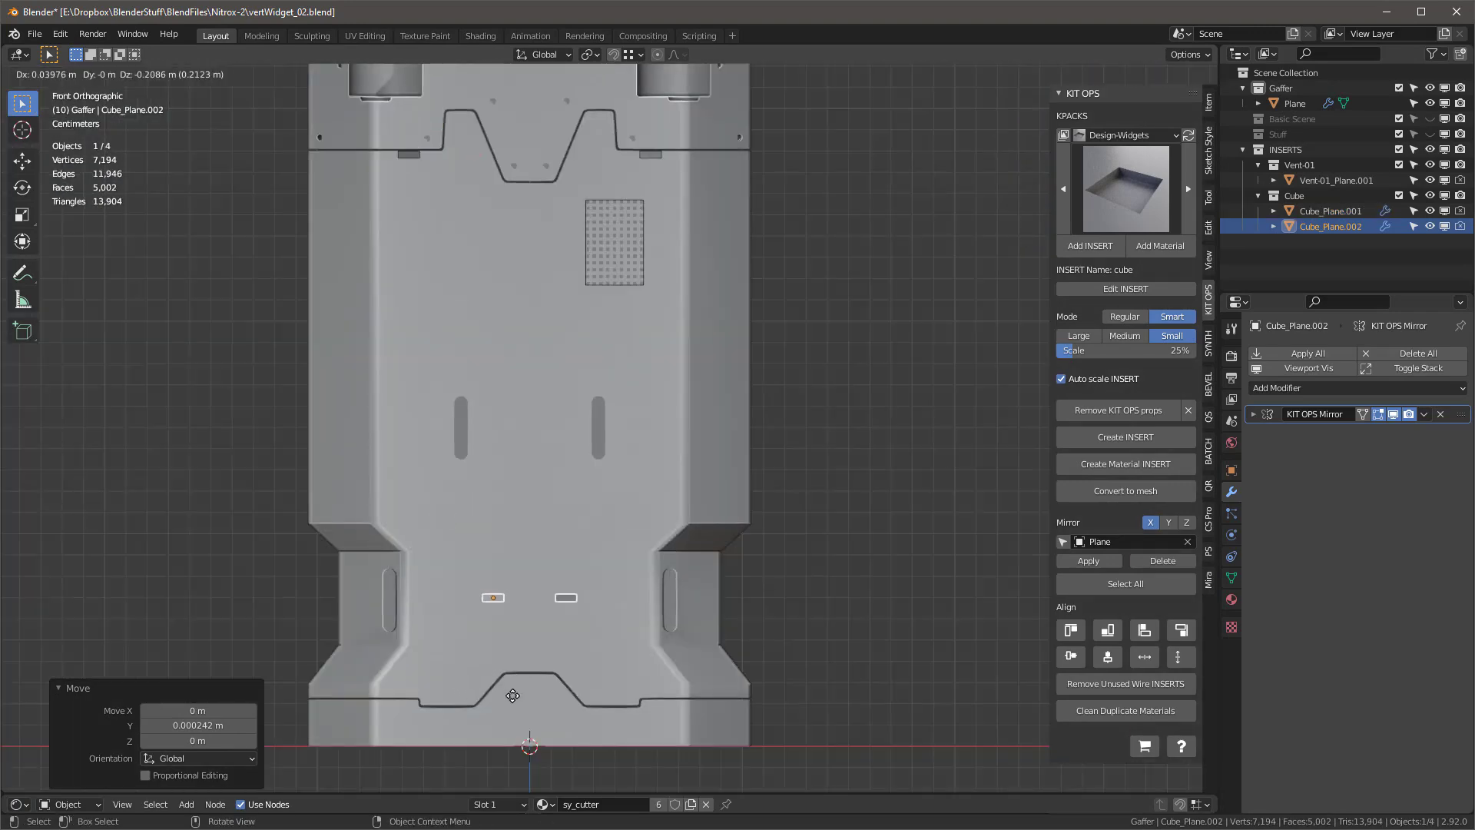
left_click(466, 777)
scroll(619, 430, "up", 6)
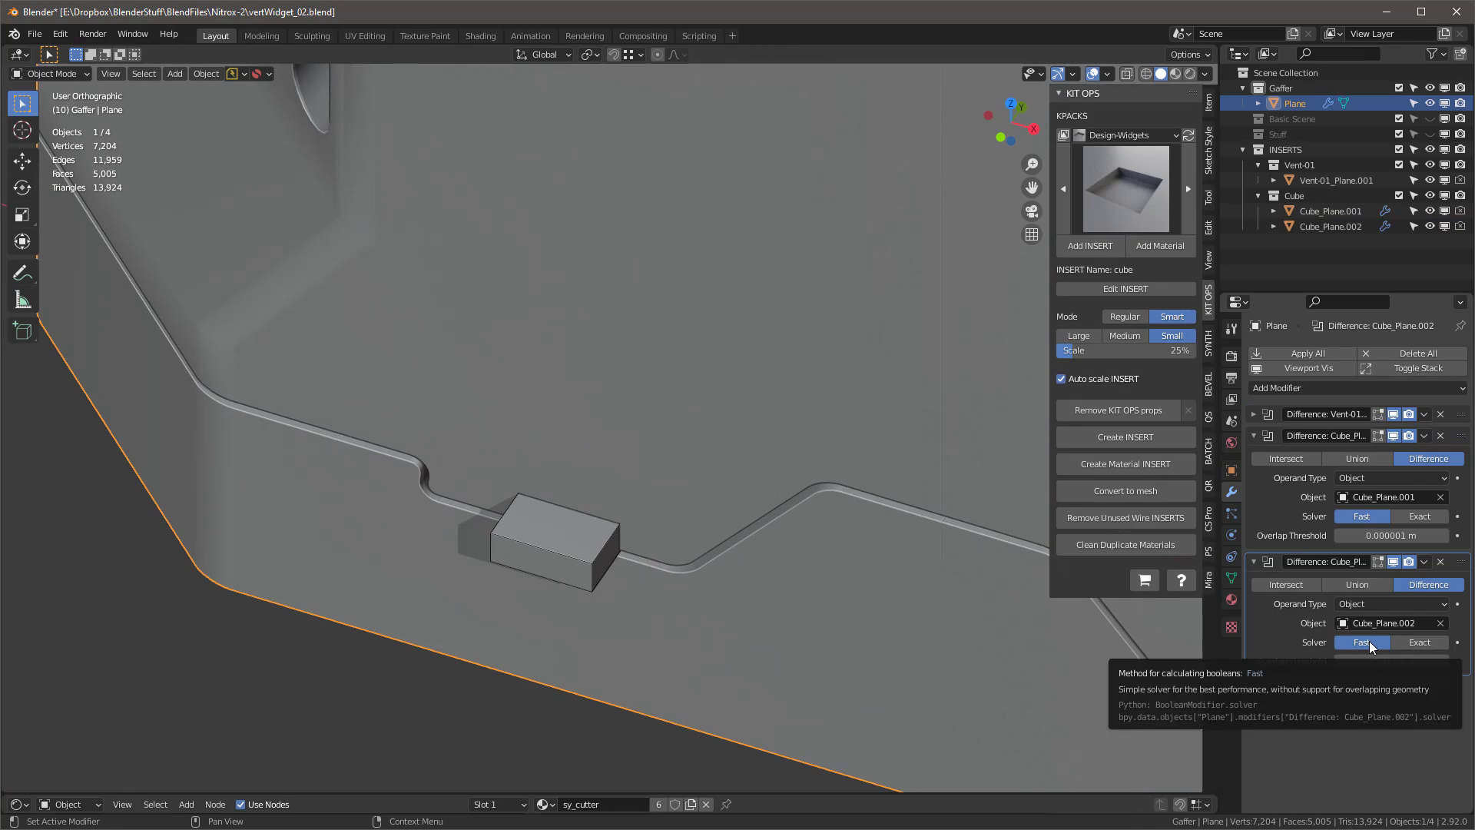
left_click(1420, 642)
middle_click_drag(776, 691, 830, 619)
key("KP_1")
scroll(830, 619, "down", 7)
middle_click_drag(552, 619, 614, 606, "shift")
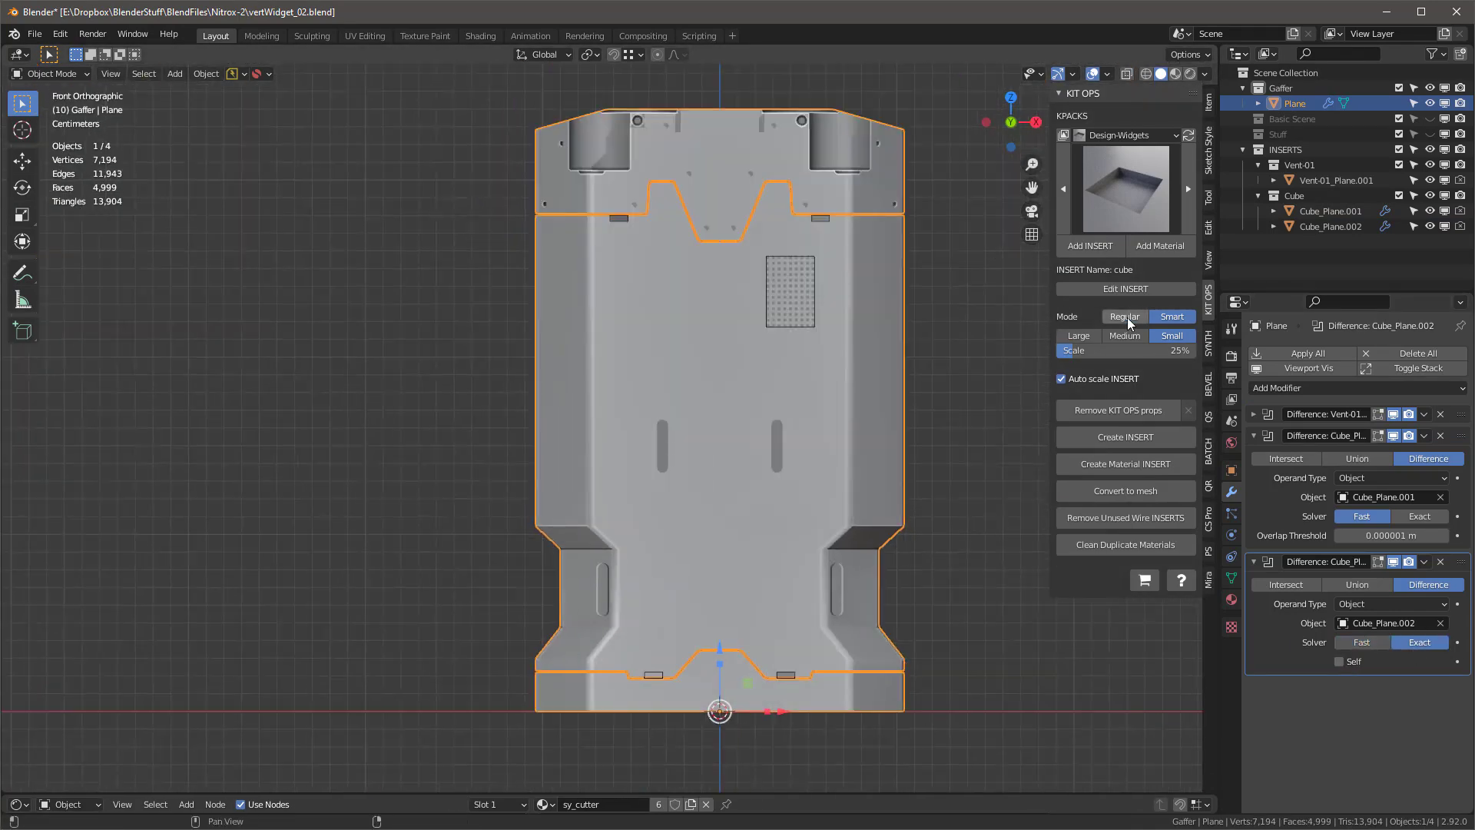
Step: Try replacing the lower cube cutter pair with a new cube INSERT in Regular mode, scaled to 0.184
left_click(1121, 317)
left_click(786, 674)
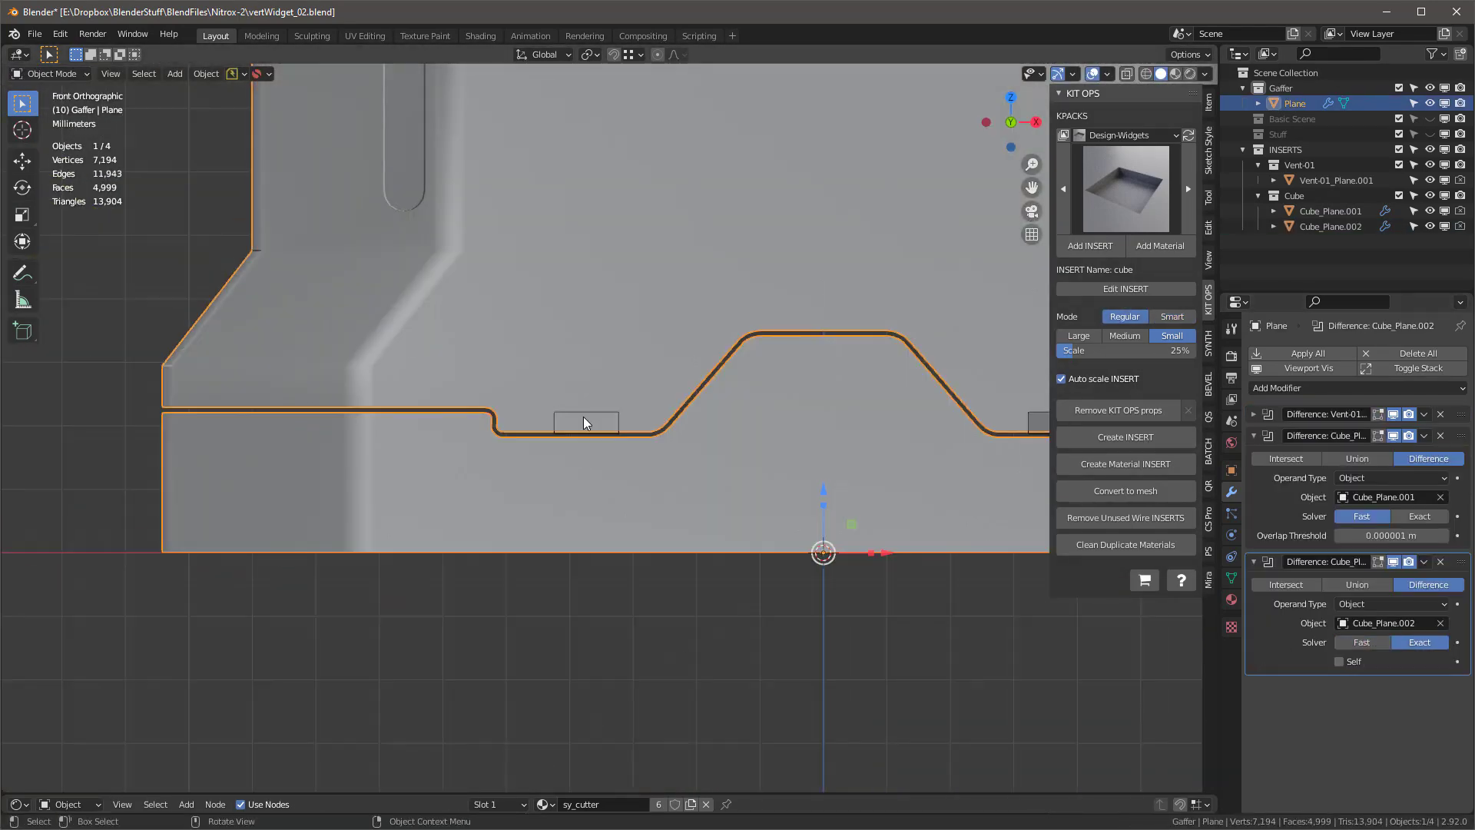
left_click(584, 419)
key("x")
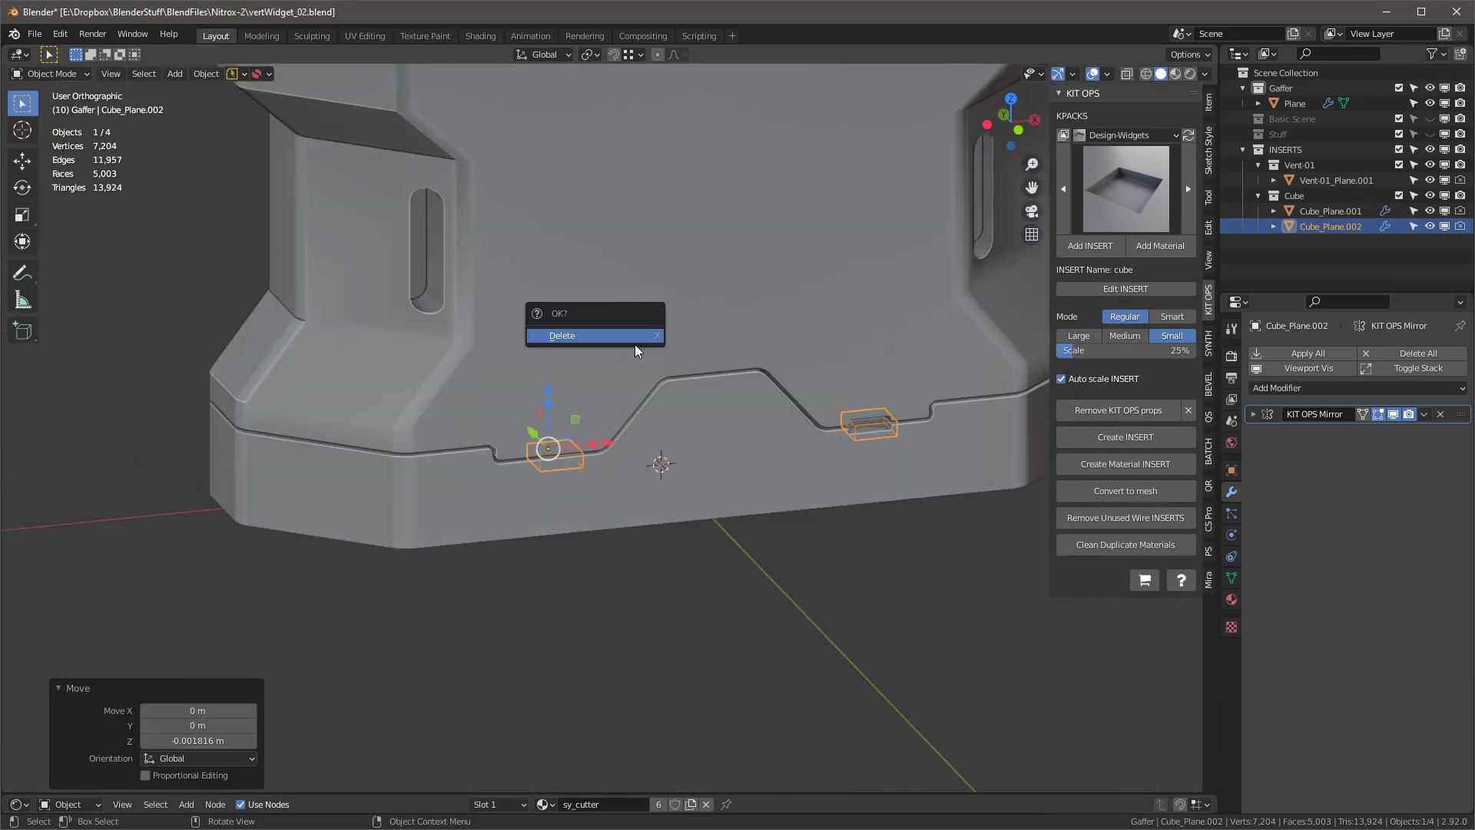
left_click(635, 344)
key("ctrl+z")
key("ctrl+z")
left_click(648, 597)
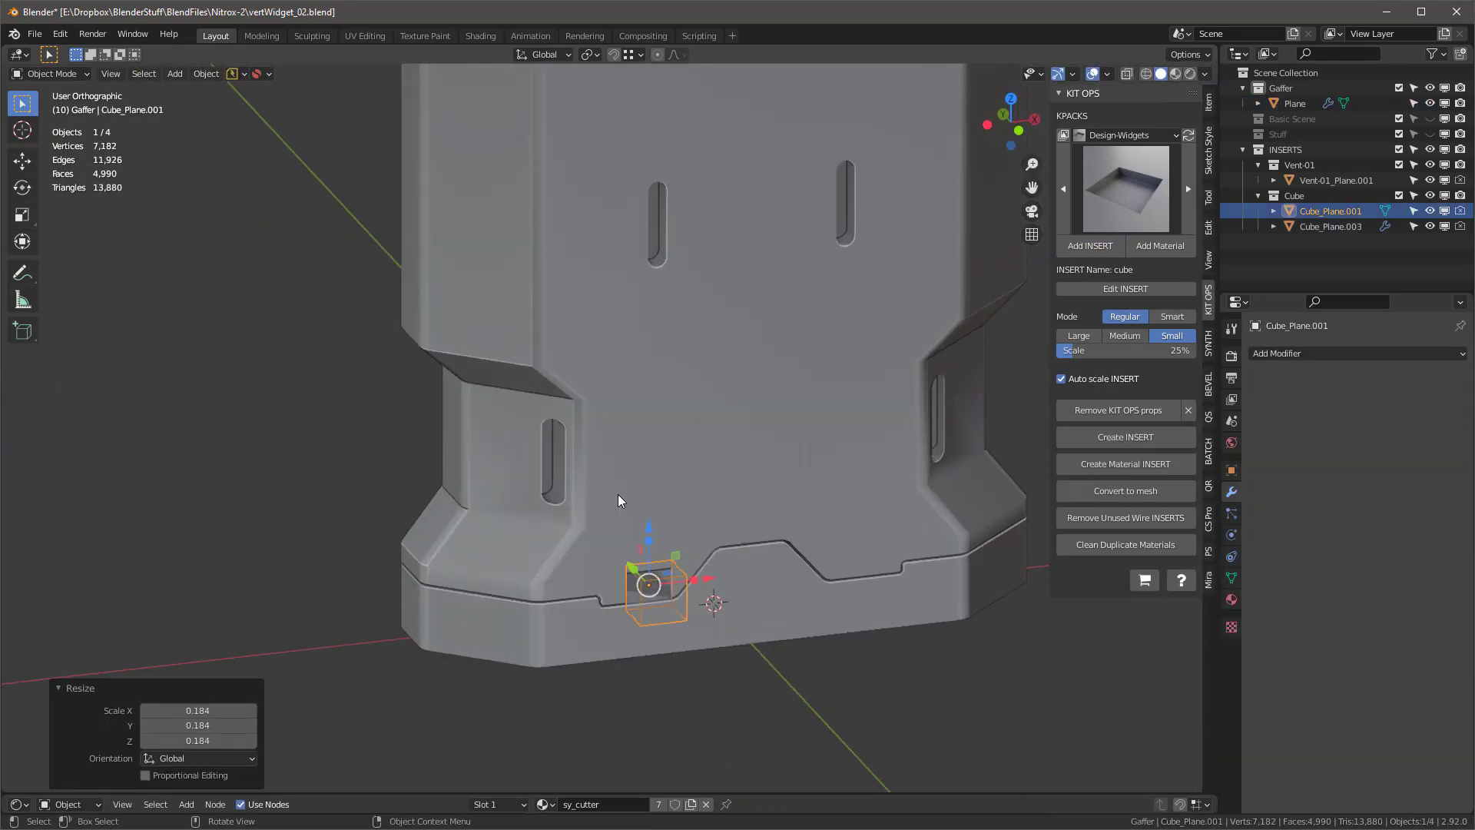
Step: Switch INSERTs back to Smart mode, turn off the upper cutter's X mirror and delete the cube cutters at both parting lines
left_click(1173, 316)
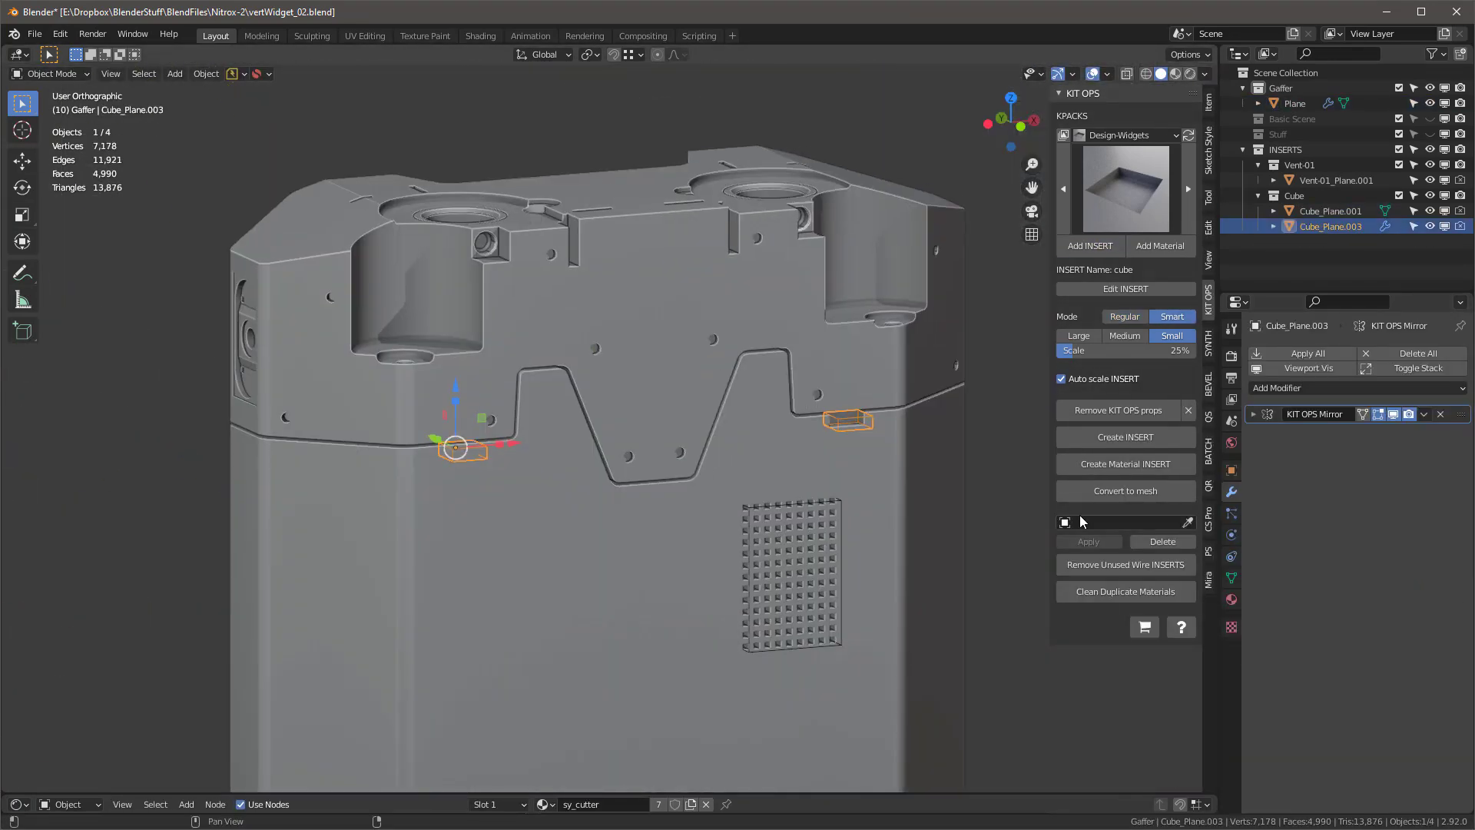
left_click(1151, 523)
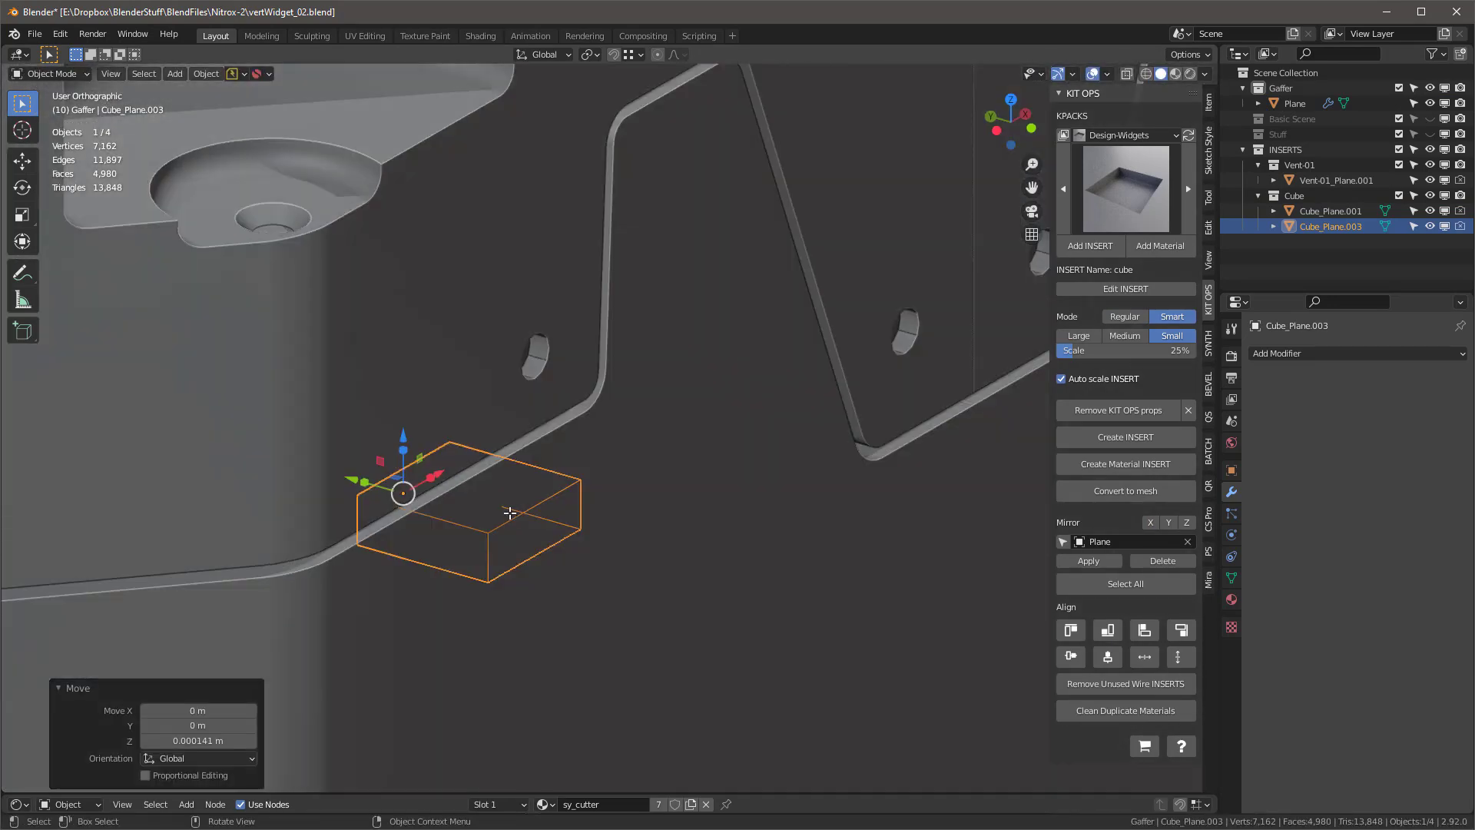
key("Tab")
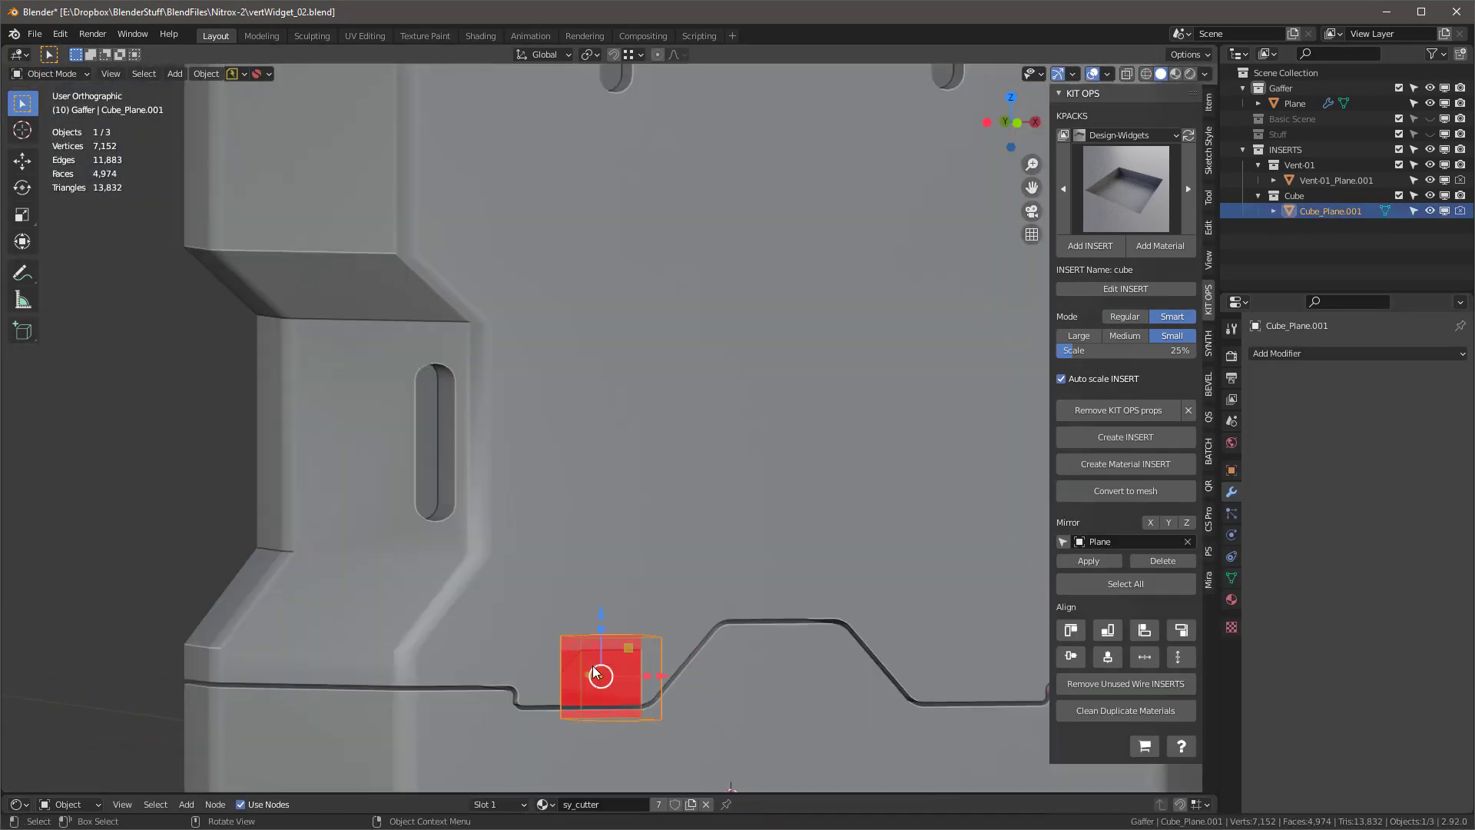
key("Delete")
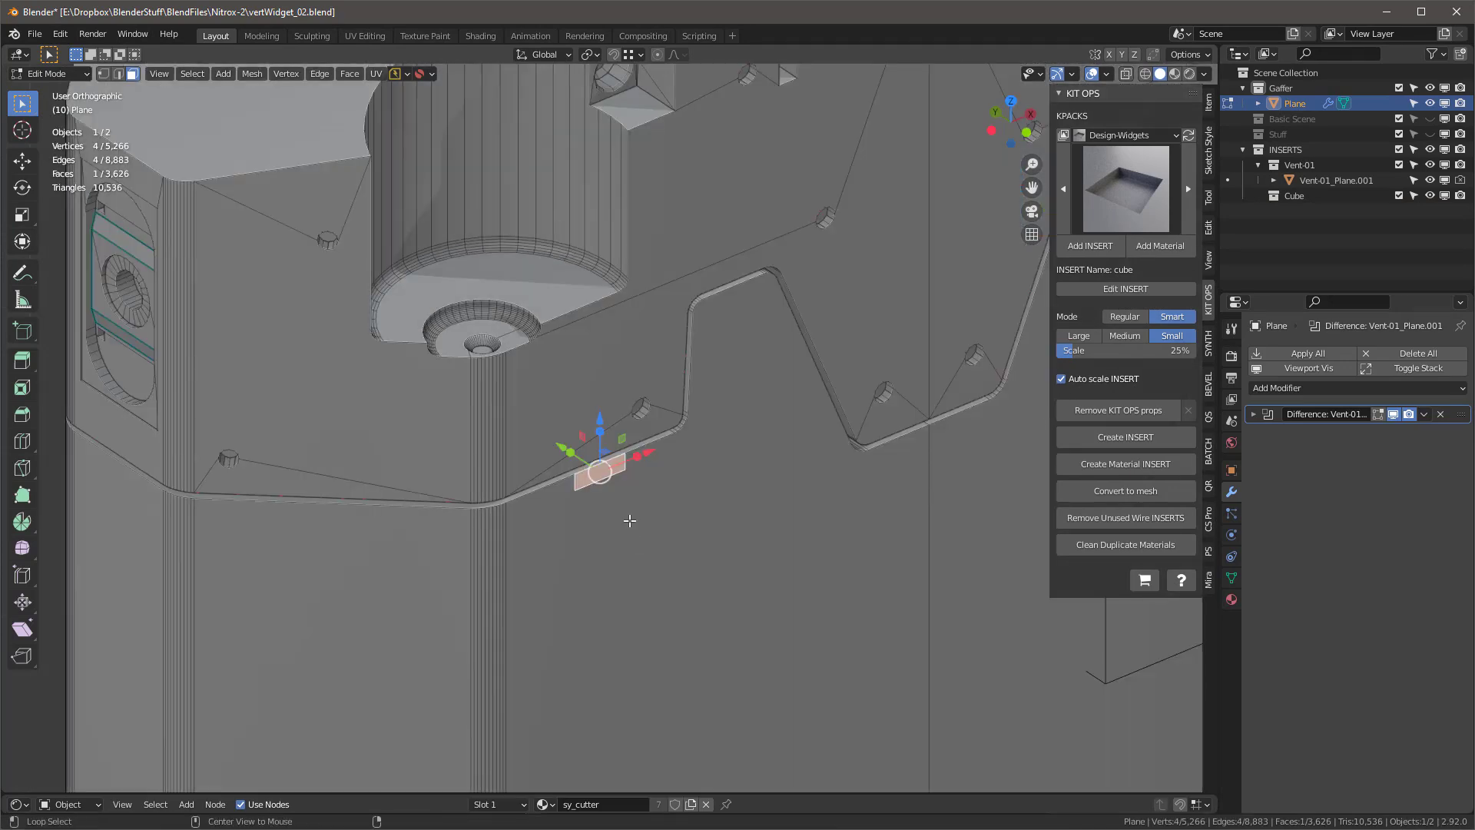
Step: Recess small rectangles at both parting lines with Extrude Manifold, about 0.0017 m deep on the upper one, knife-cutting the lower rectangle
key("alt+e")
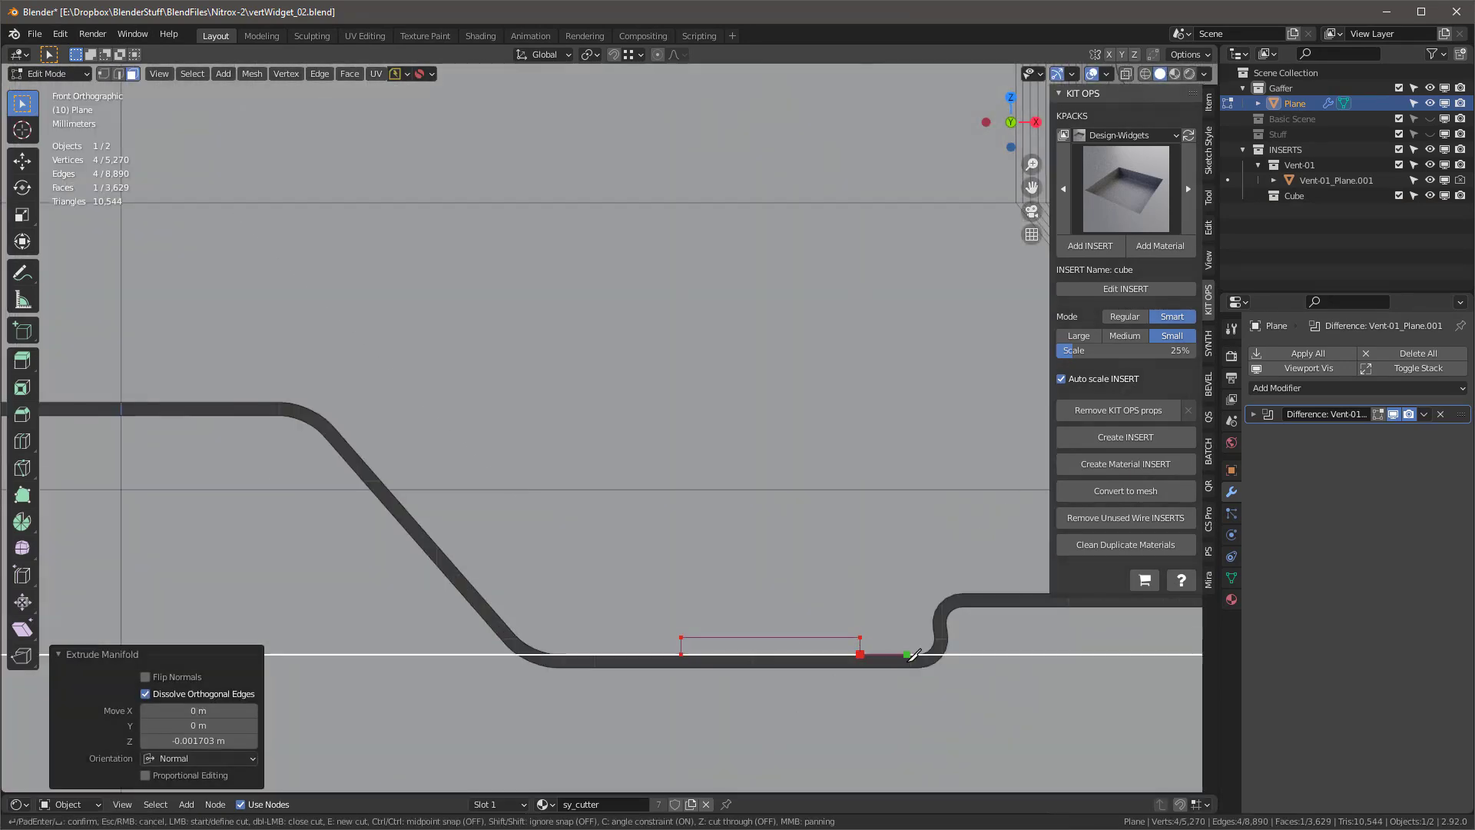
key("Return")
middle_click_drag(692, 580, 757, 648)
scroll(758, 648, "up", 4)
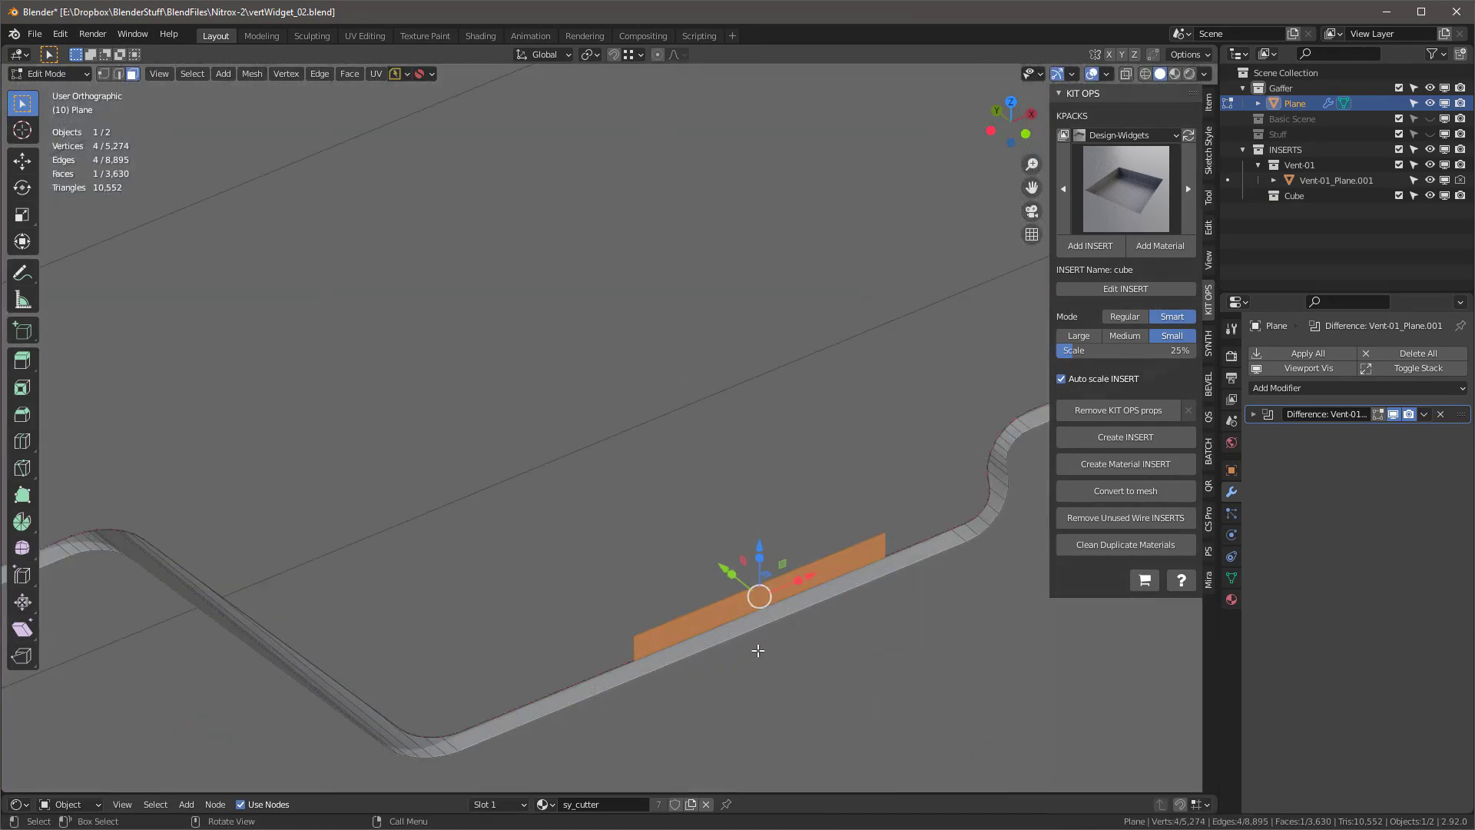
middle_click_drag(740, 616, 711, 576)
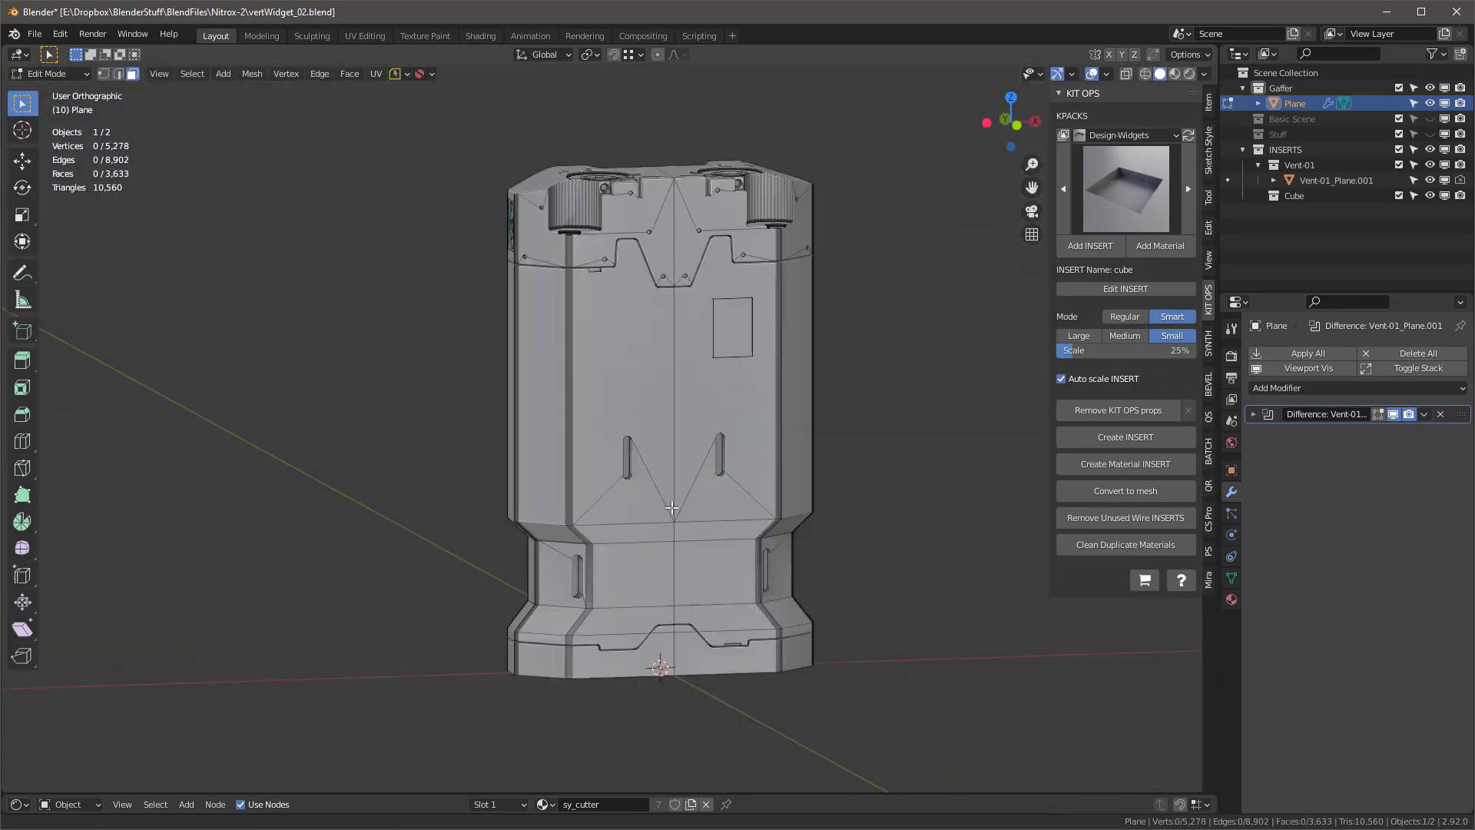
middle_click_drag(768, 530, 854, 540)
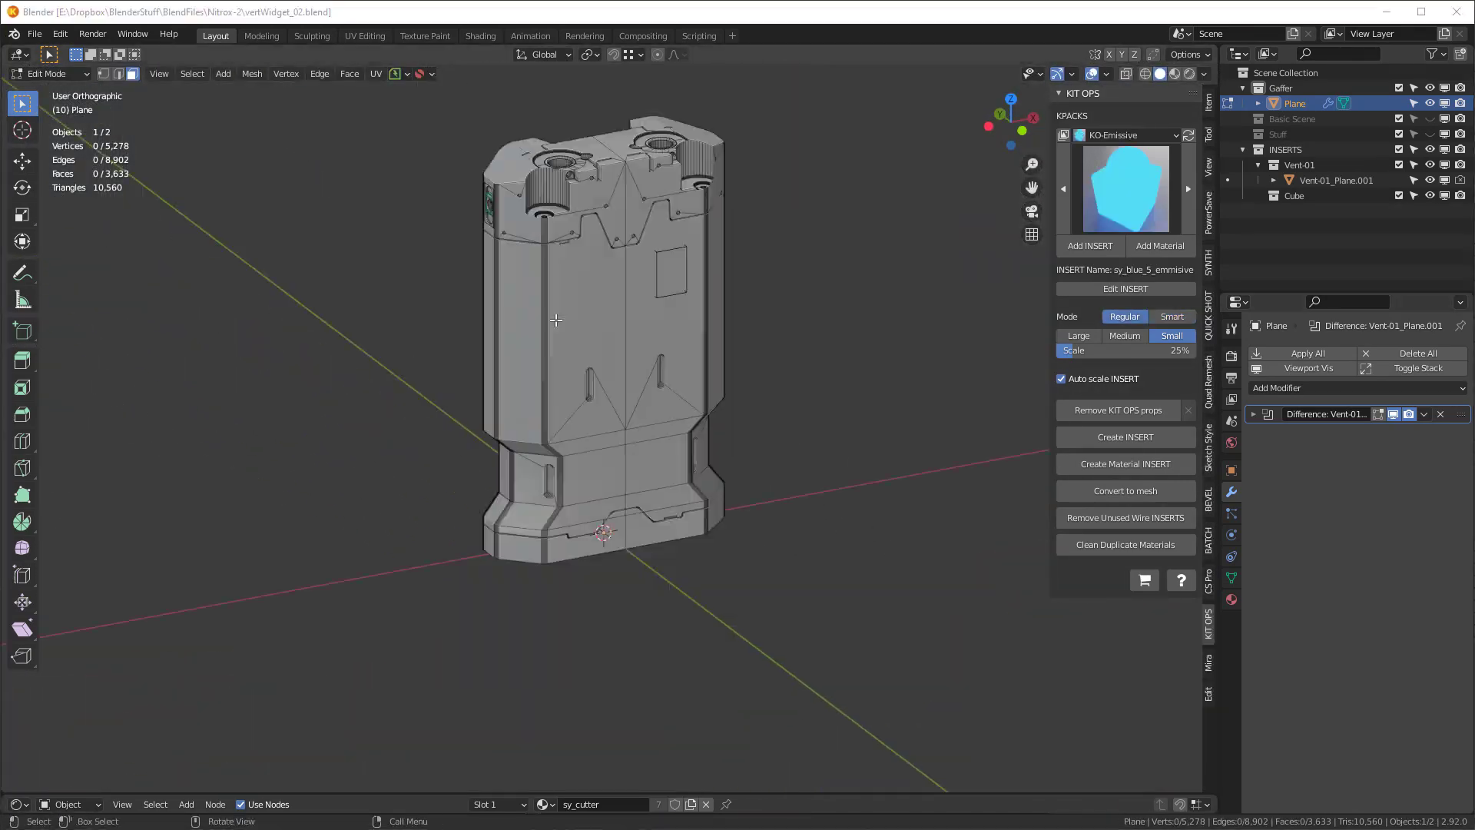
Step: Select several of the block's top faces and extend the selection to all coplanar faces
scroll(855, 541, "up", 5)
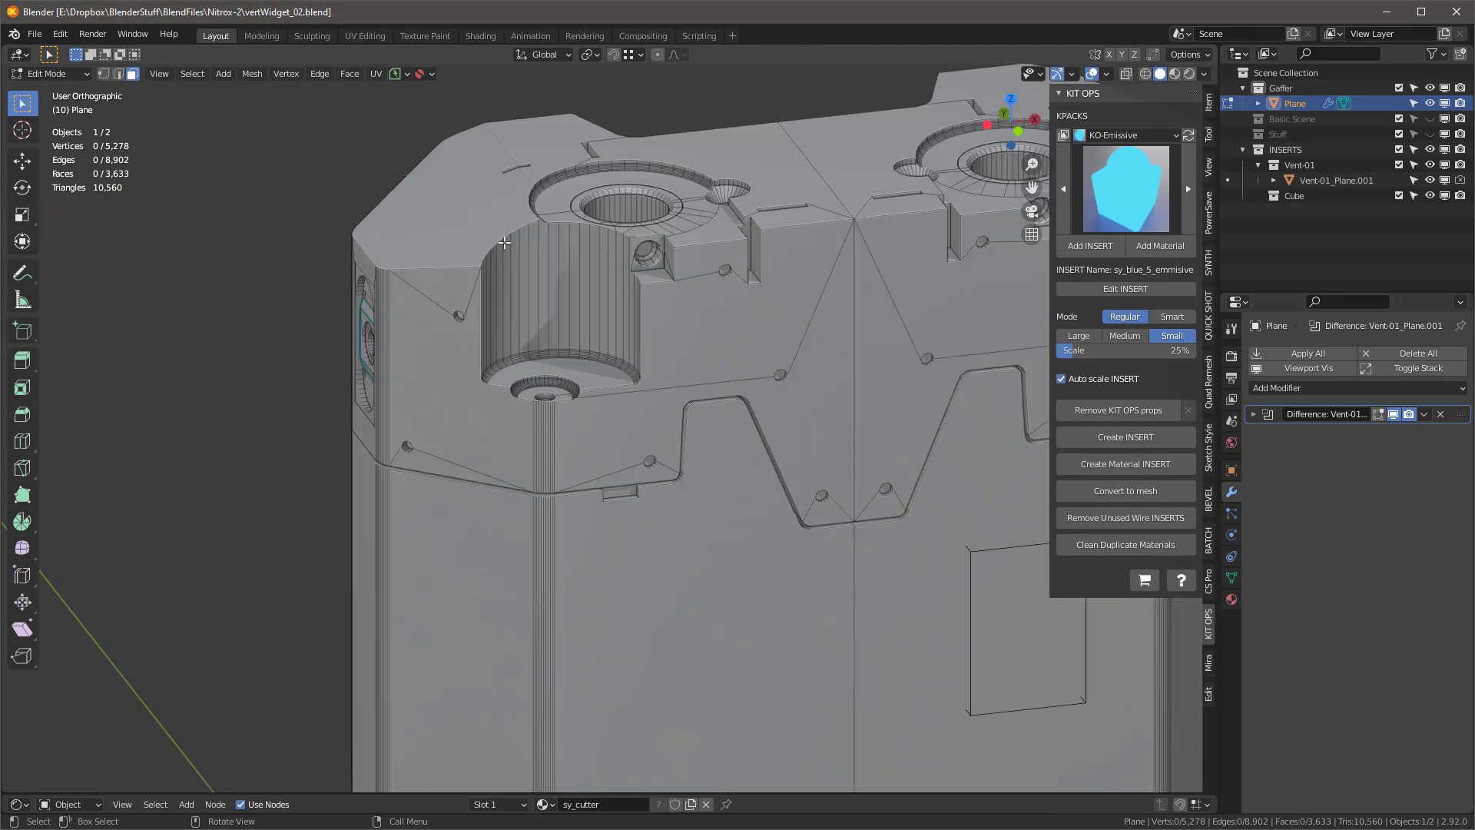
left_click(865, 146, "shift")
left_click(865, 146, "shift")
scroll(771, 218, "up", 3)
left_click(676, 253, "shift")
scroll(555, 370, "down", 4)
left_click(853, 200, "shift")
left_click(949, 219, "shift")
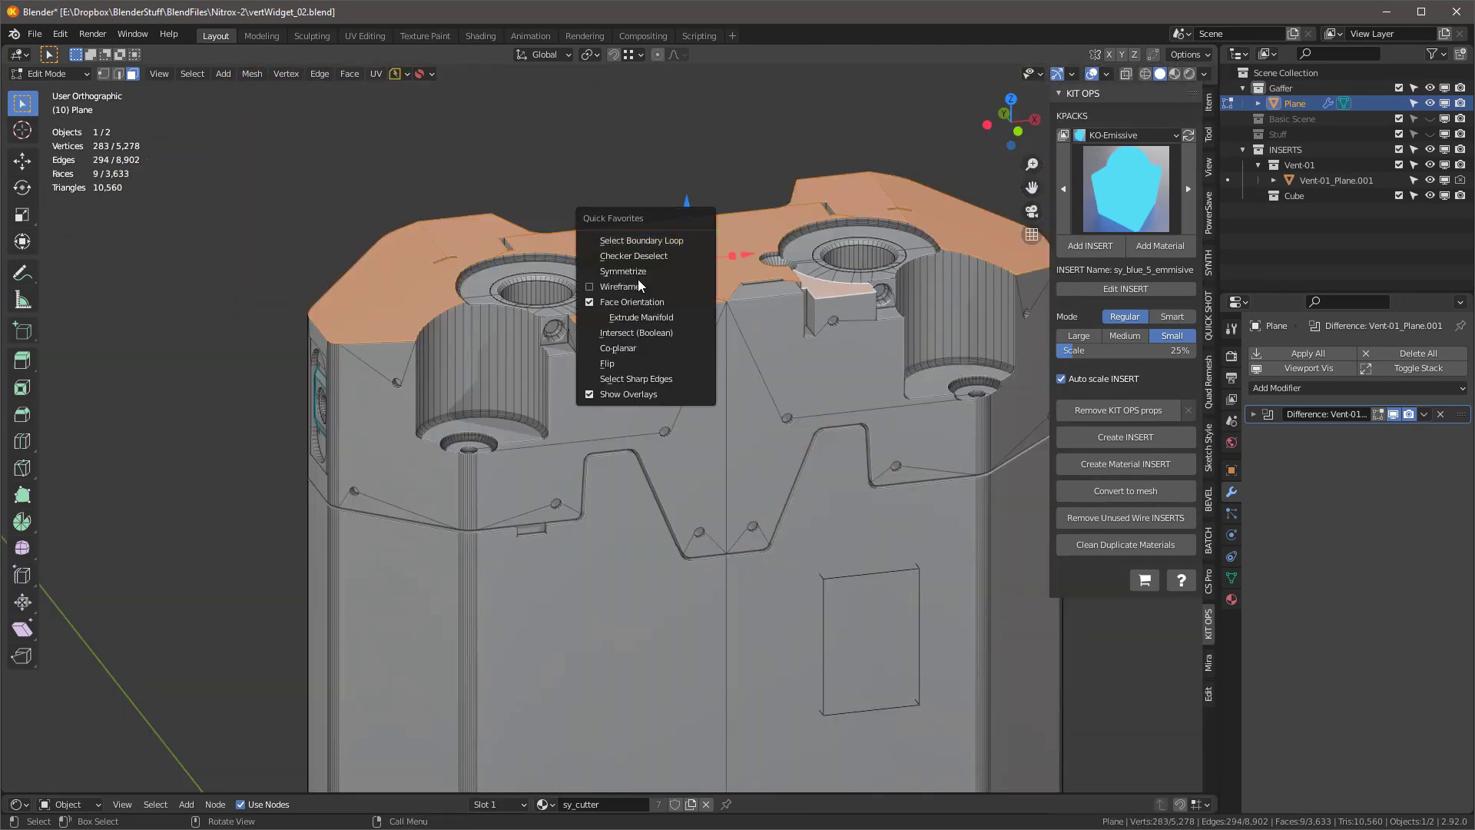
left_click(618, 348)
middle_click_drag(618, 348, 677, 323)
scroll(690, 306, "up", 3)
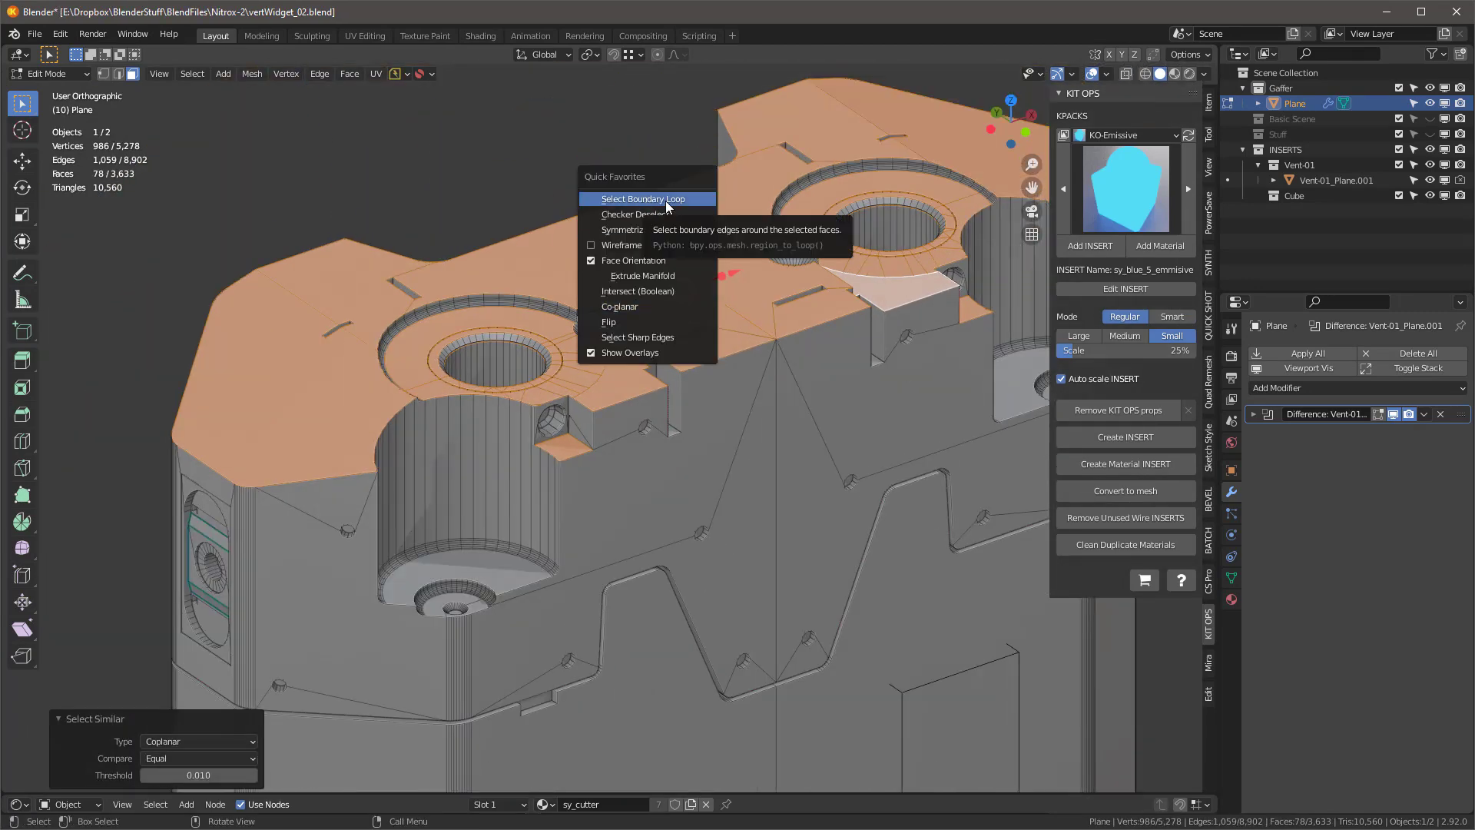
Step: Try selecting faces similar to the middle top face by Flat/Smooth and Coplanar
left_click(618, 235)
left_click(192, 73)
mouse_move(248, 269)
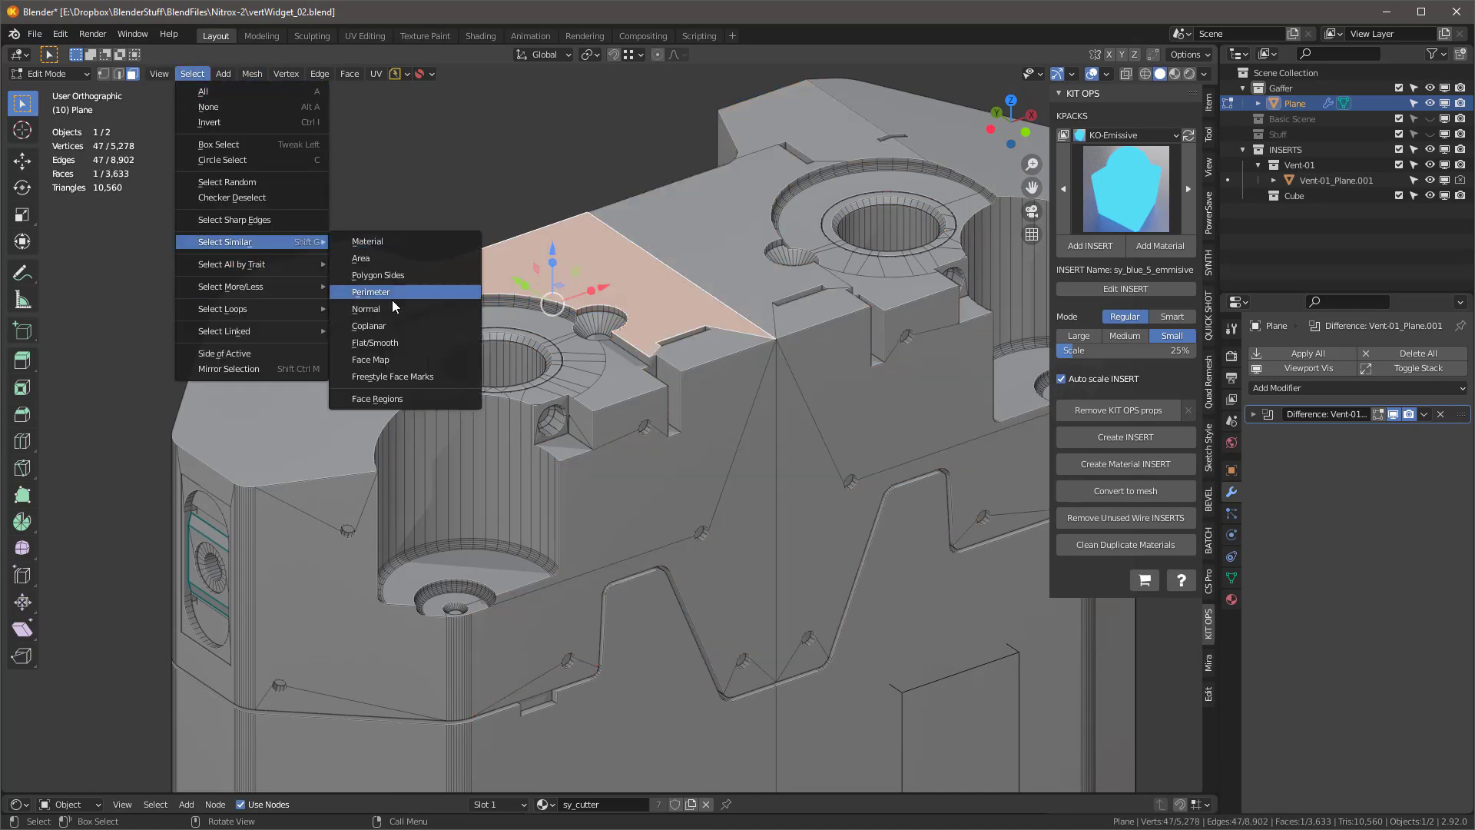
left_click(395, 343)
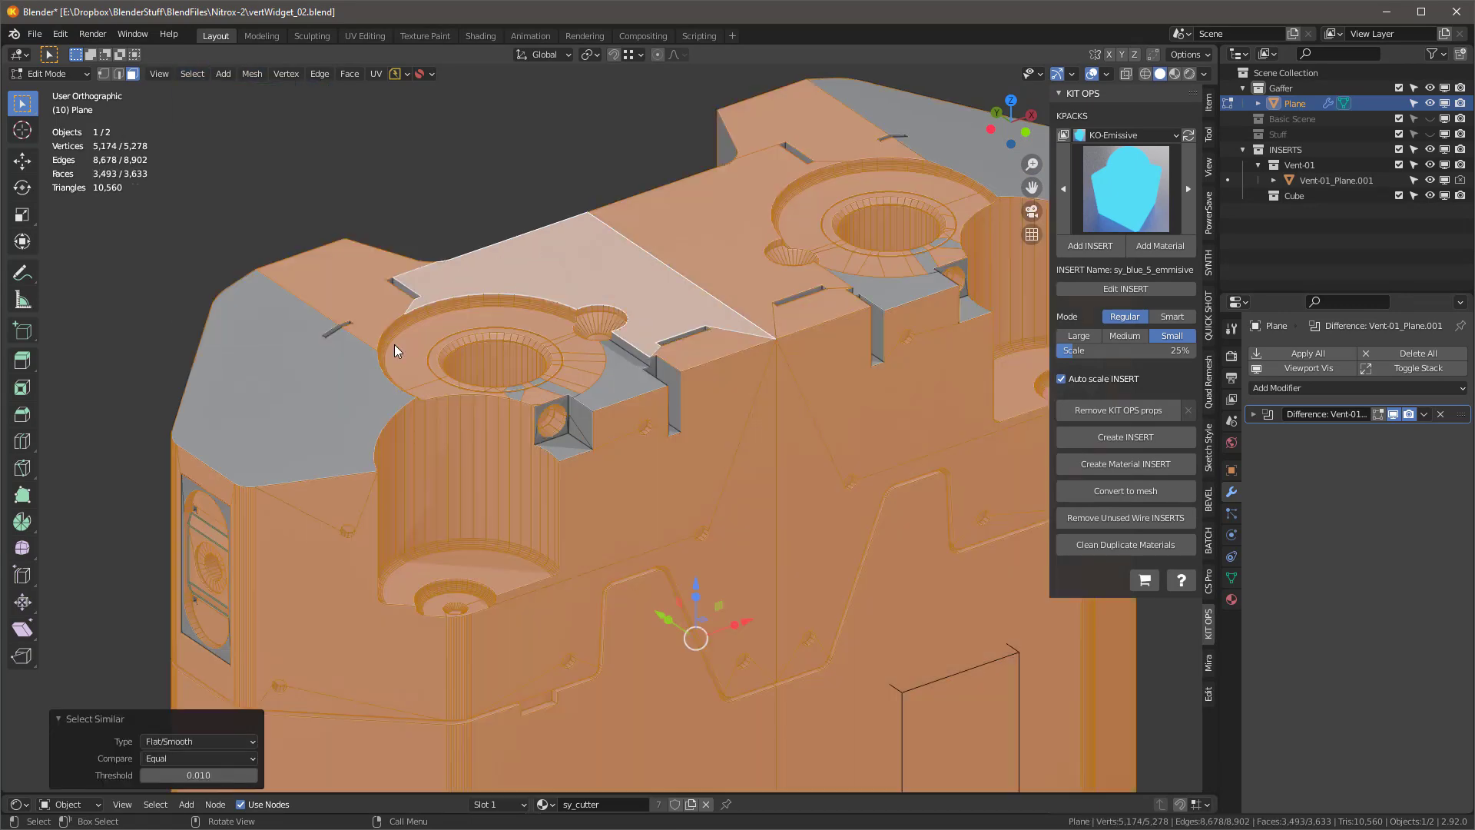
key("ctrl+z")
left_click(192, 74)
key("l")
key("ctrl+z")
left_click(192, 75)
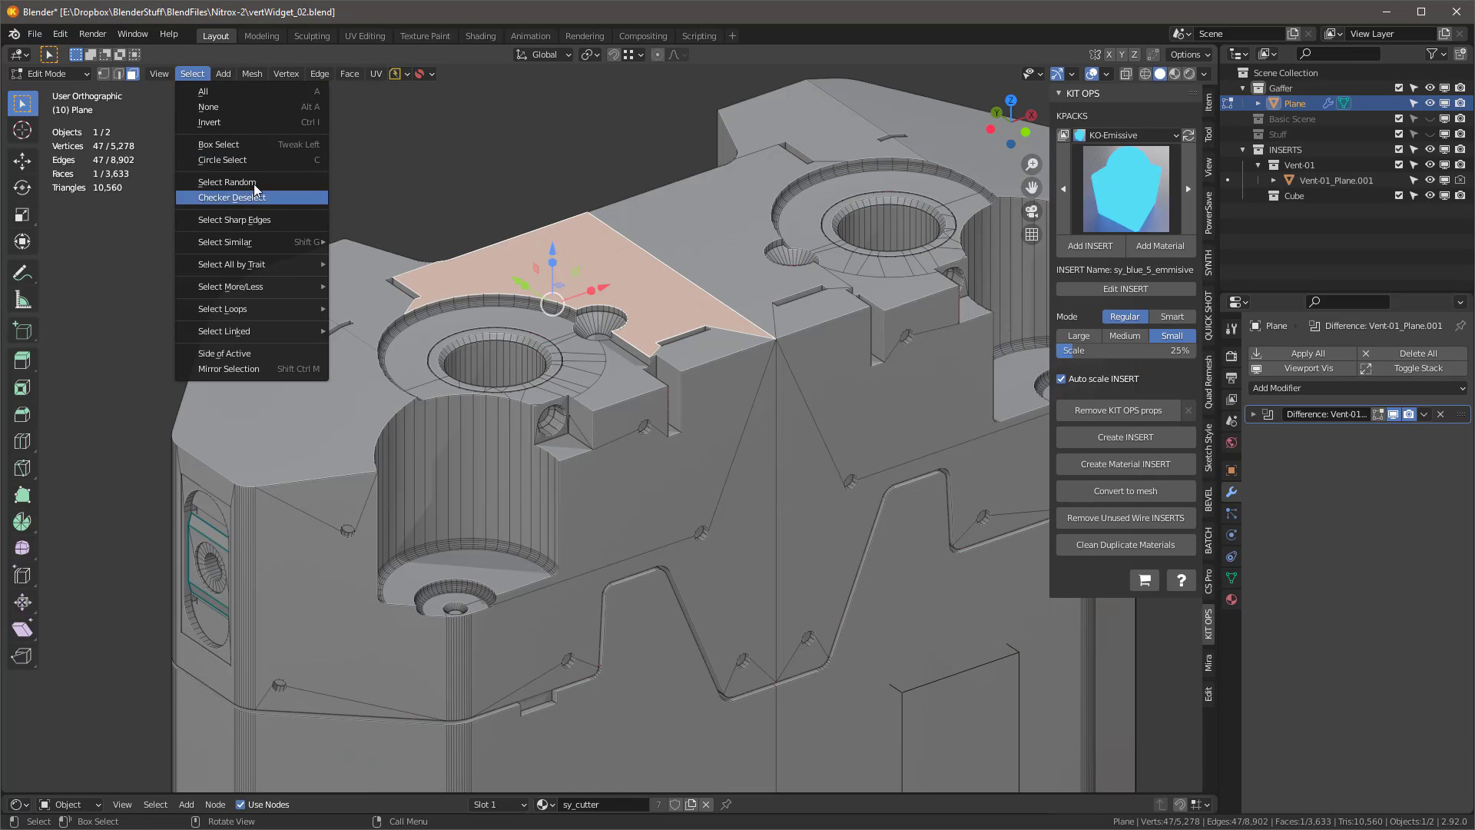
left_click(402, 326)
Step: Select the block's outer top faces, reduce them to their boundary loop and mark those edges sharp
middle_click_drag(550, 321, 581, 334, "shift")
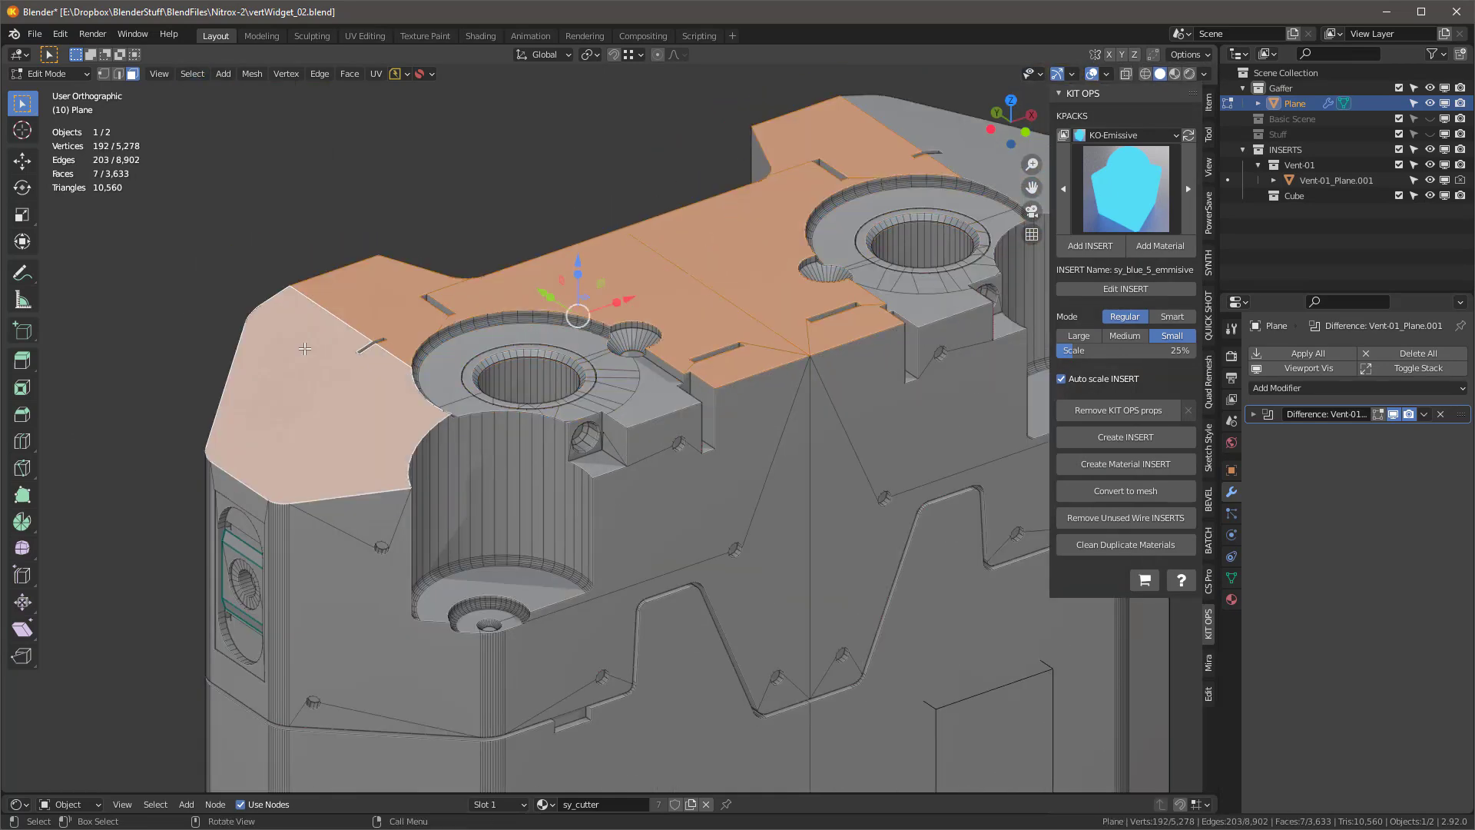
scroll(305, 348, "down", 1)
middle_click_drag(305, 349, 311, 359)
left_click(899, 158, "shift")
key("alt+b")
key("ctrl+e")
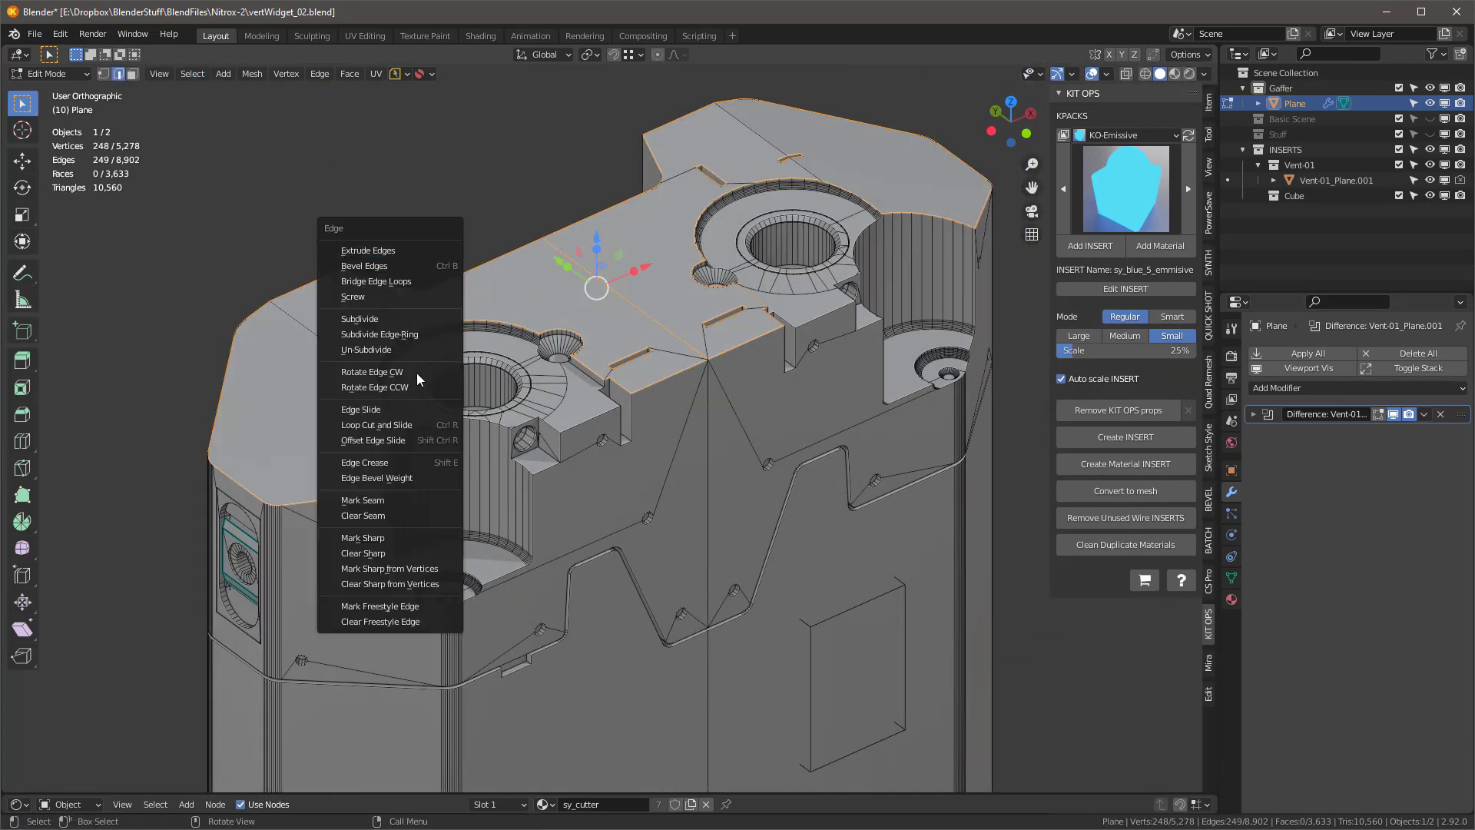
Step: In X-ray display, select the stray interior faces running down the block's centre plane and delete them
scroll(642, 315, "down", 2)
middle_click_drag(643, 315, 614, 277)
key("alt+z")
scroll(638, 331, "down", 4)
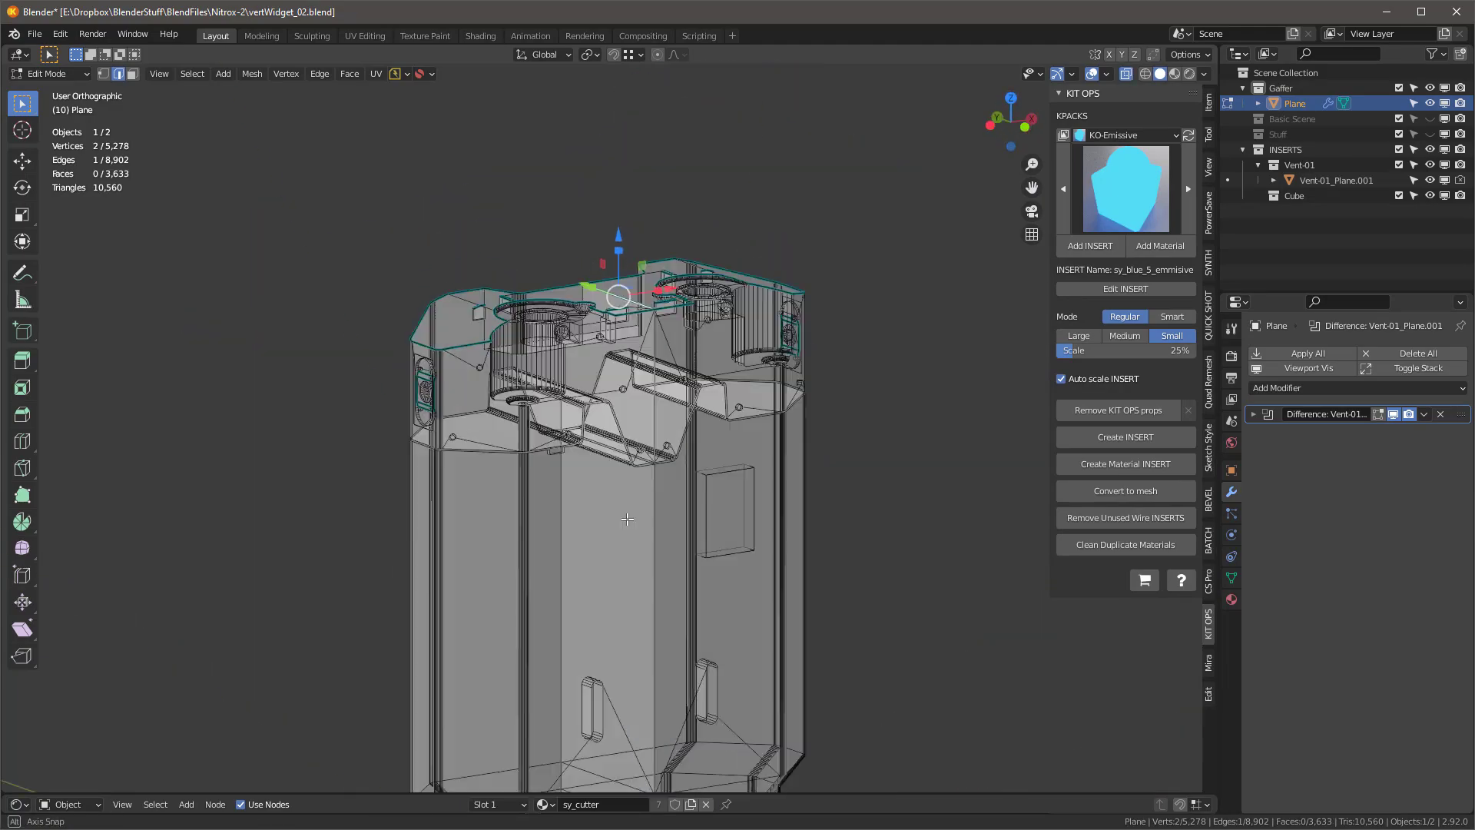
key("3")
left_click(622, 596)
middle_click_drag(625, 595, 676, 230, "shift")
left_click(658, 384, "shift")
scroll(665, 400, "up", 3)
middle_click_drag(676, 491, 653, 430)
left_click(684, 523, "shift")
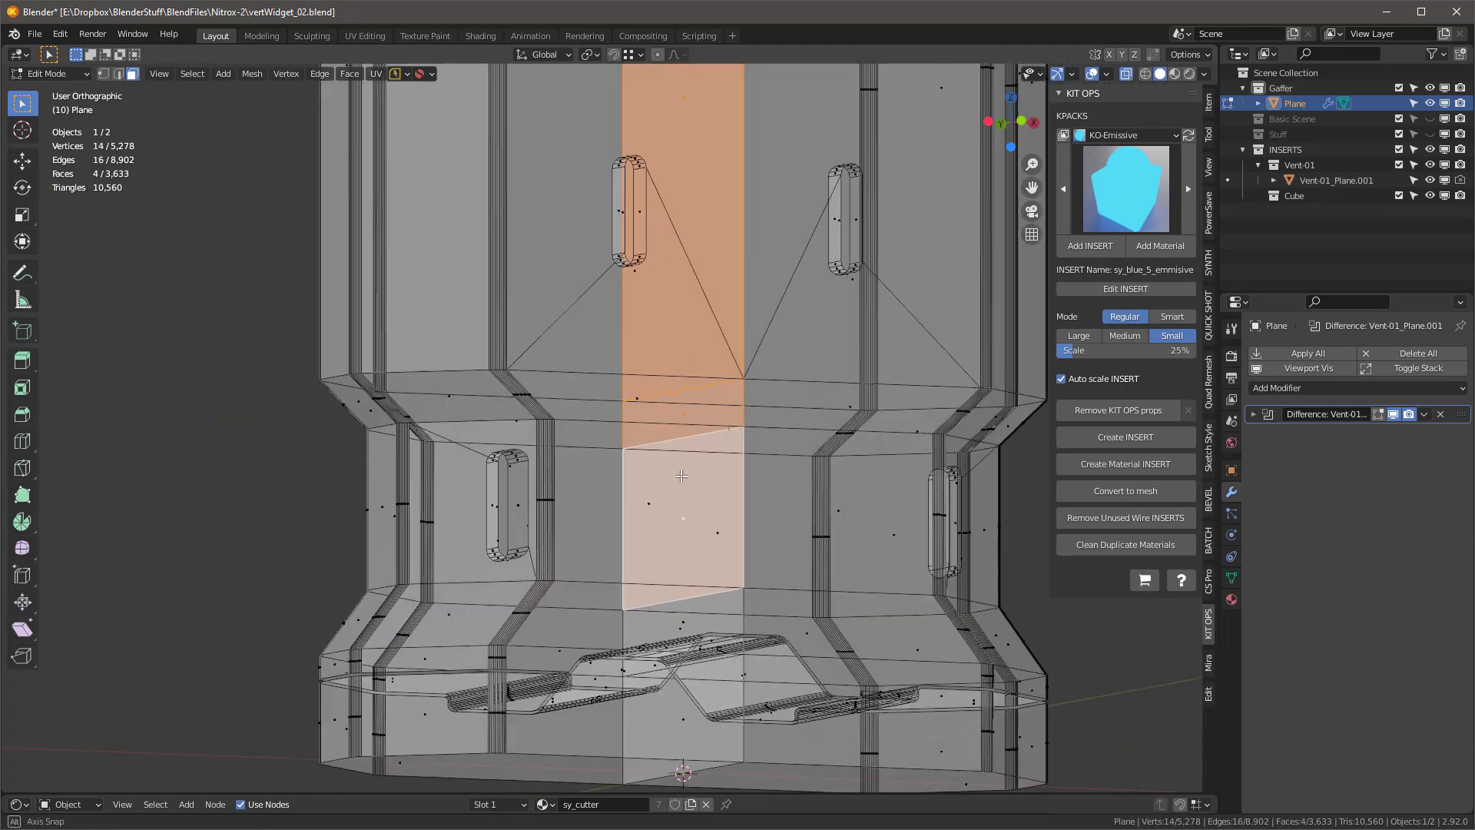
left_click(698, 574, "shift")
mouse_move(676, 530)
middle_mouse_down()
mouse_move(698, 574)
mouse_move(676, 538)
middle_mouse_up()
scroll(698, 574, "down", 2)
scroll(676, 491, "down", 3)
middle_click_drag(669, 430, 653, 522)
key("alt+a")
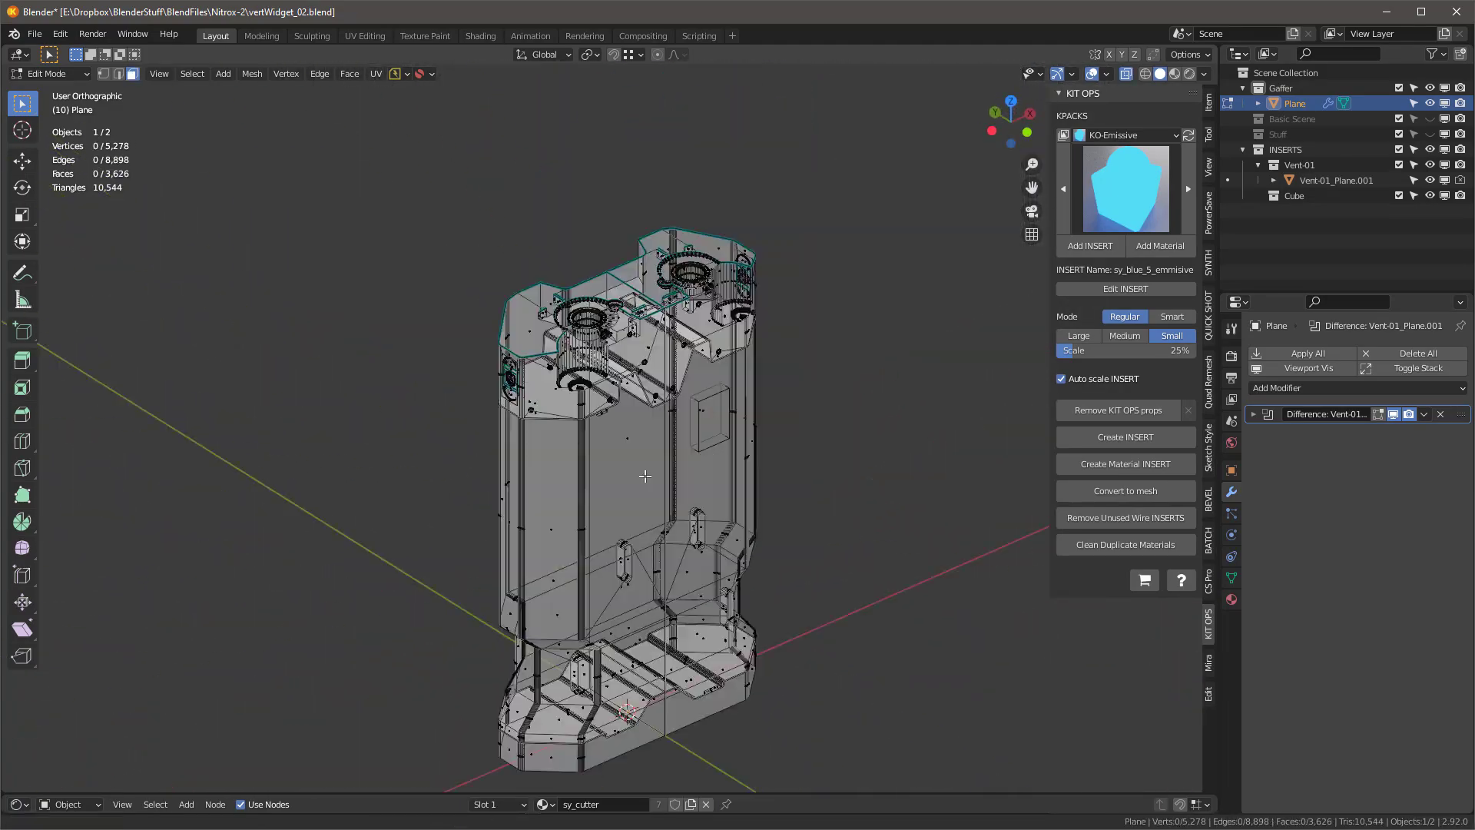
Step: Return to solid display and mark the straight edges crossing the block's top faces sharp
key("Tab")
key("alt+a")
middle_click_drag(645, 469, 580, 219)
key("alt+z")
scroll(569, 253, "up", 3)
key("Tab")
left_click(485, 417)
key("2")
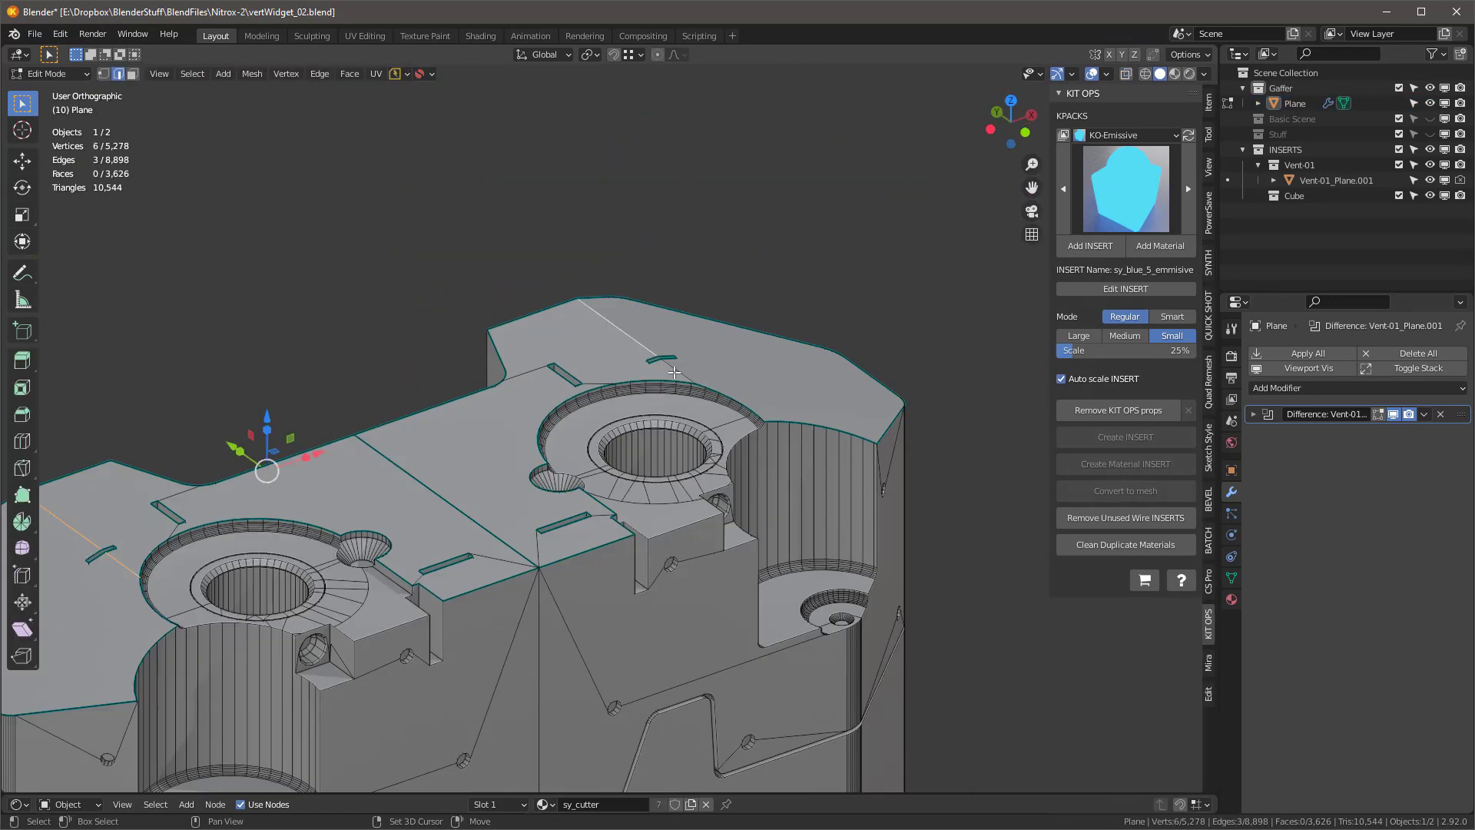
Step: Select the top faces and their boundary loop, and check the edges' bevel weight and crease
left_click(677, 306)
middle_click_drag(384, 438, 417, 451)
left_click(639, 494, "shift")
left_click(570, 514, "shift")
mouse_move(570, 514)
middle_mouse_down()
mouse_move(564, 584)
mouse_move(507, 530)
mouse_move(600, 515)
middle_mouse_up()
scroll(553, 515, "down", 4)
scroll(538, 523, "up", 4)
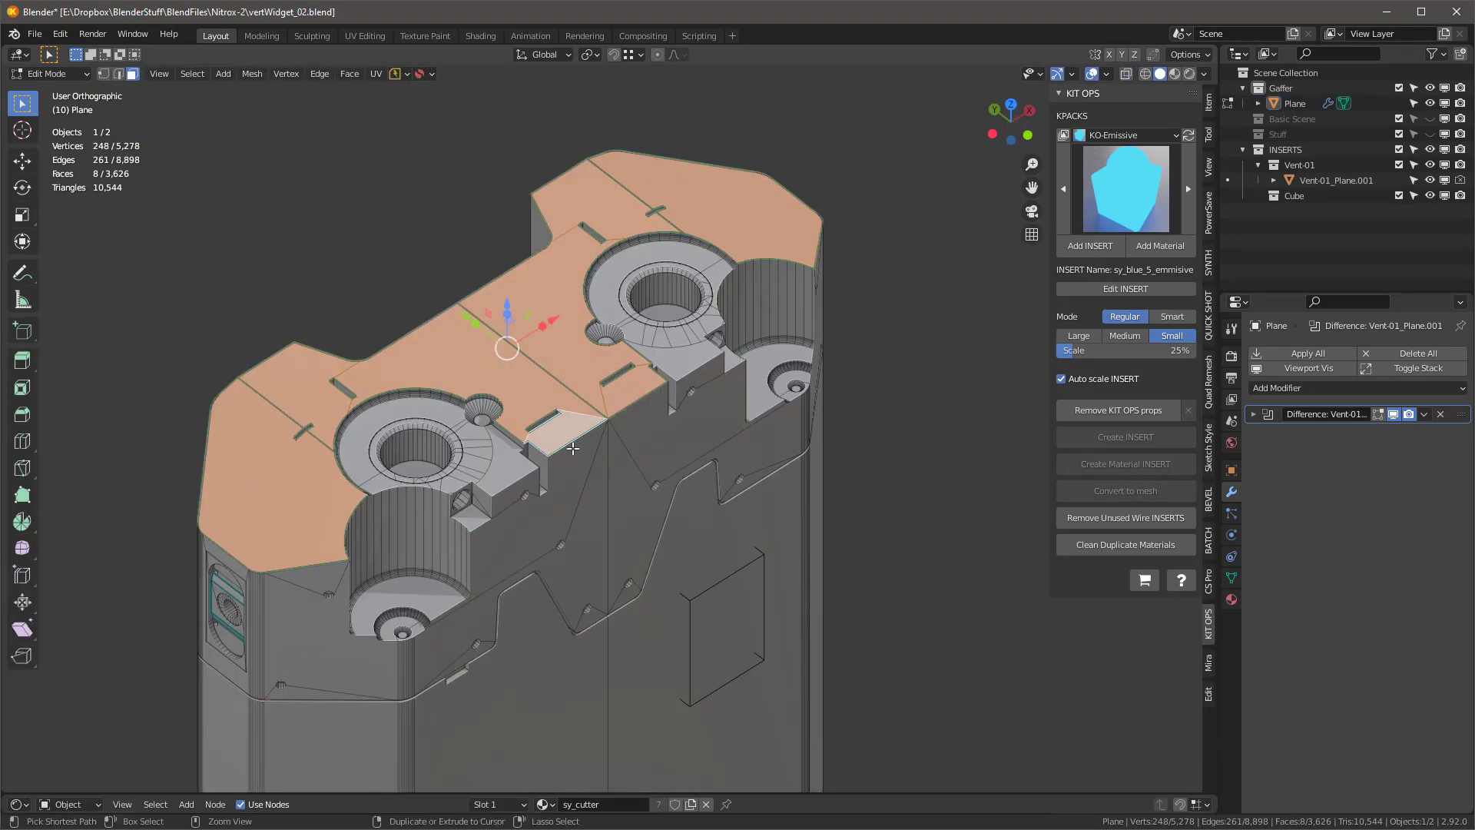
left_click(1208, 104)
scroll(507, 193, "down", 1)
scroll(508, 193, "up", 4)
scroll(508, 193, "down", 4)
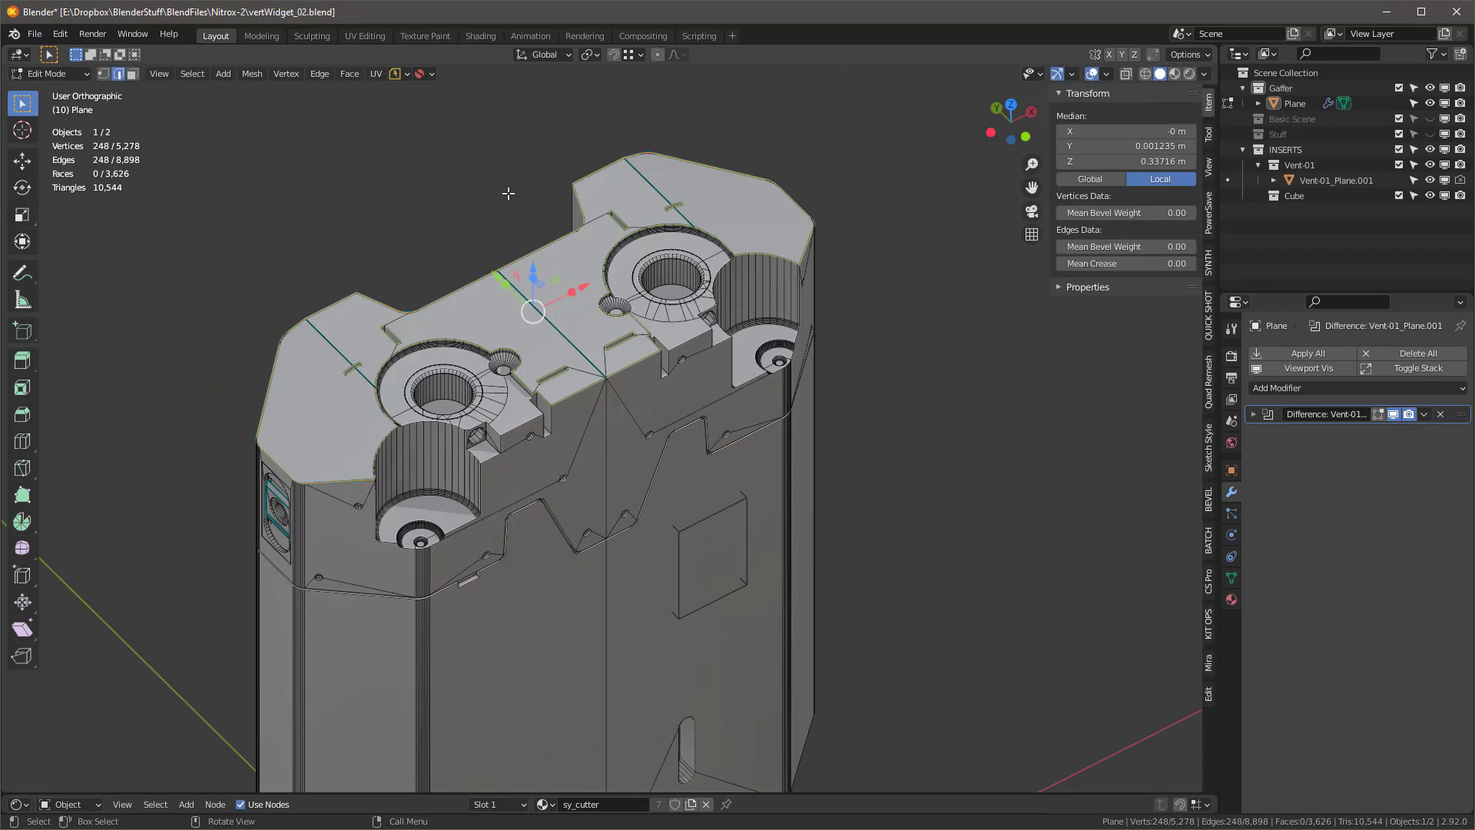
left_click(881, 289)
Step: Return to Object Mode, apply all of the block's modifiers and remove the leftover vent cutter
scroll(856, 316, "down", 2)
key("Tab")
middle_click_drag(856, 316, 845, 287)
left_click(736, 372)
scroll(737, 372, "up", 9)
left_click(1308, 353)
left_click(893, 458)
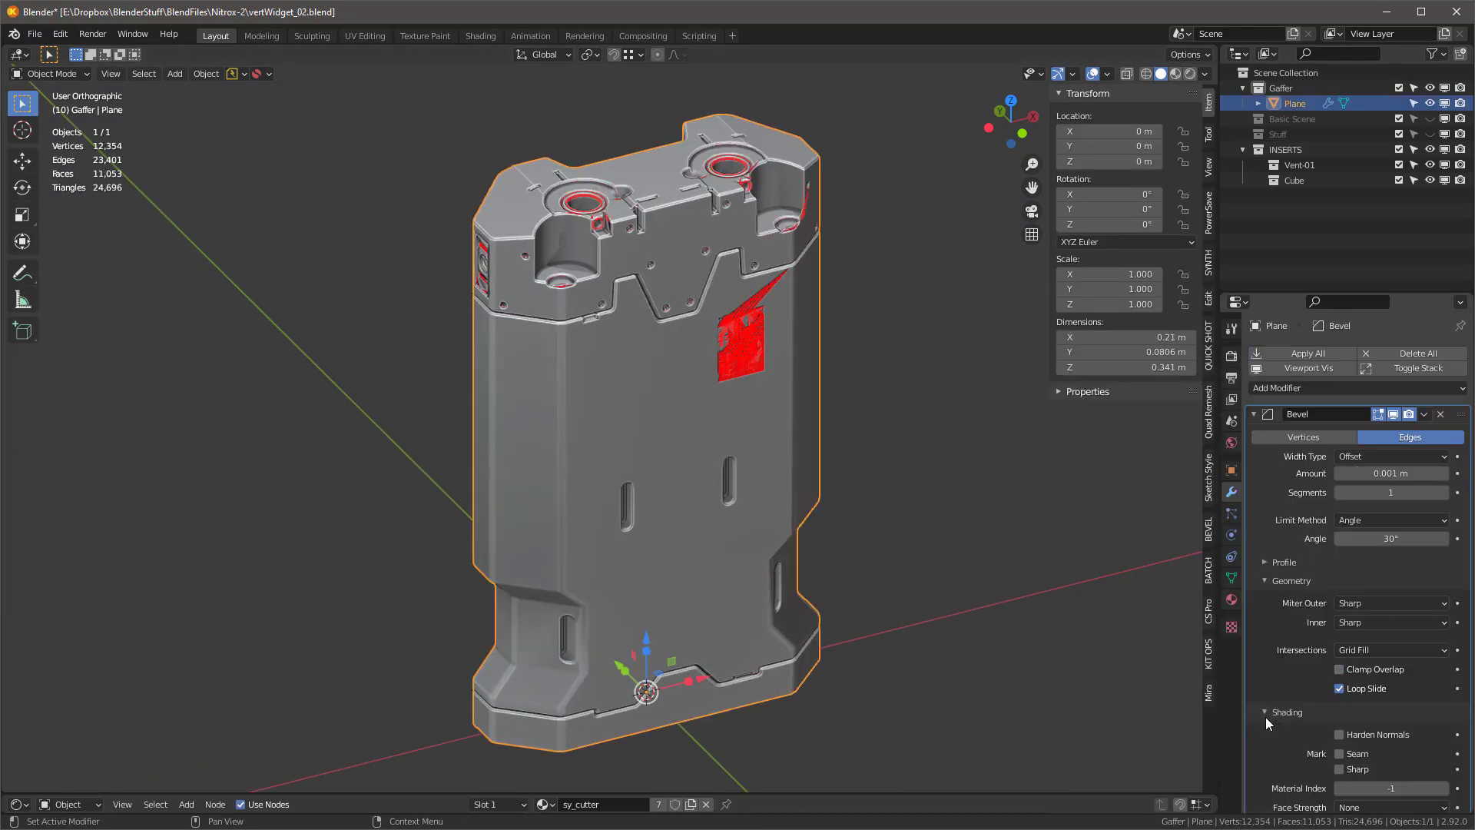
Step: Add a Bevel modifier to the block with a 0.0004 m amount, Clamp Overlap off and Harden Normals on
type("5")
key("Return")
scroll(667, 204, "up", 12)
double_click(1391, 474)
type(".0004")
key("Return")
Step: Show the block in material preview and turn off the Face Orientation overlay
scroll(565, 326, "down", 9)
key("q")
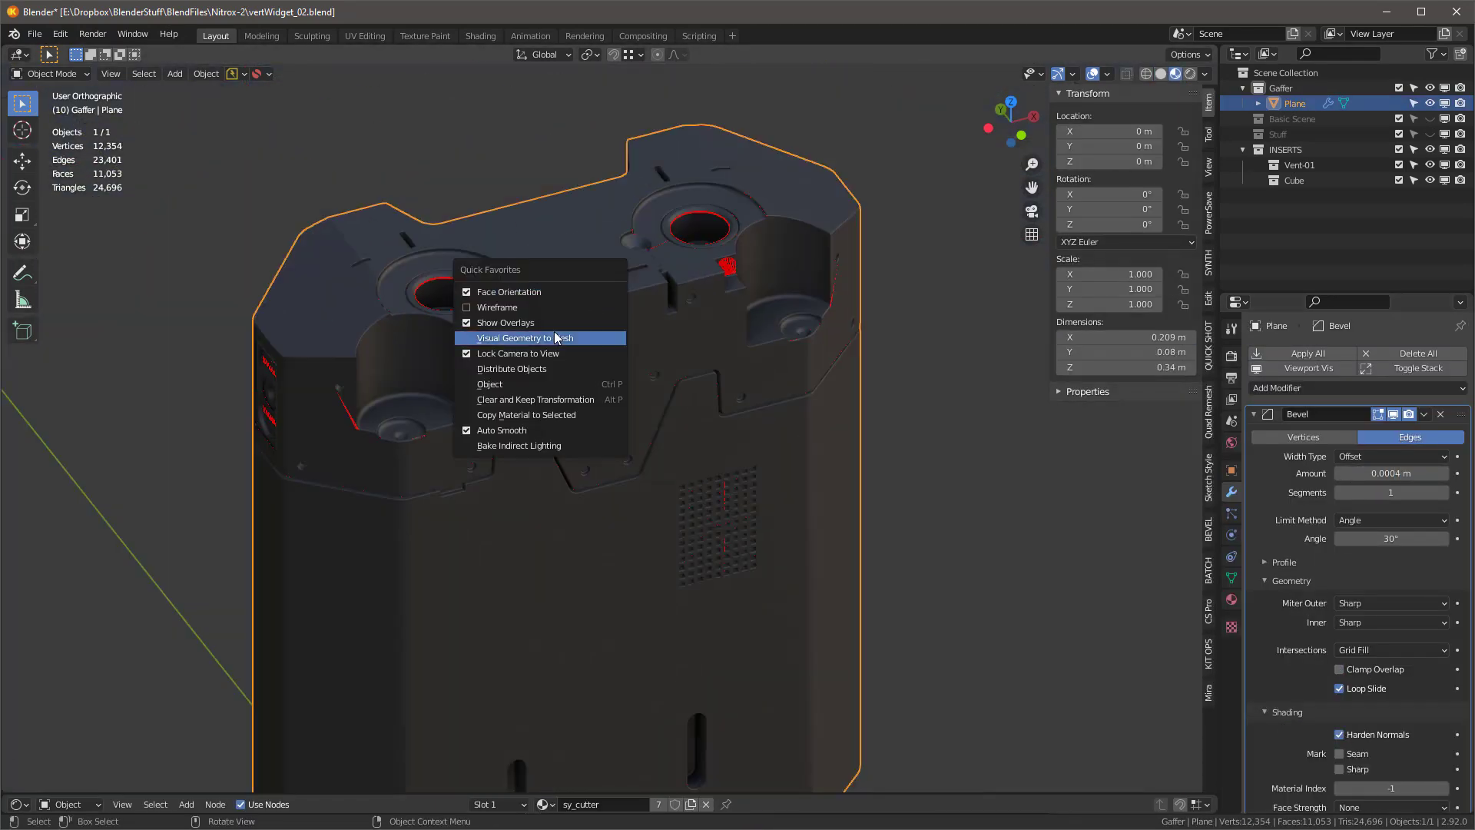
left_click(523, 291)
middle_click_drag(522, 290, 694, 356)
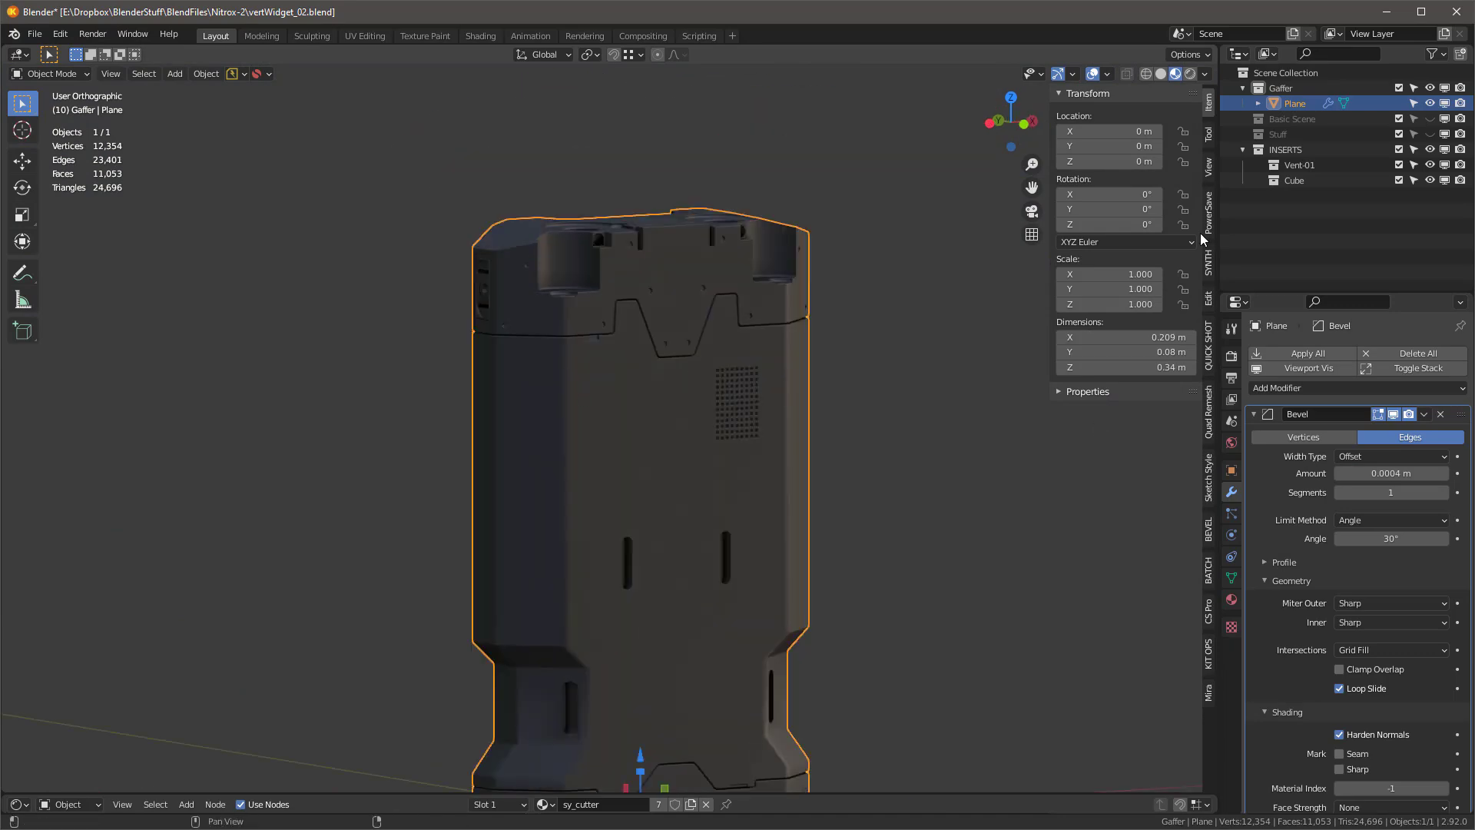
Step: Assign the sy_steel_mat material from the KO-Metal KPACK to the block
left_click(1209, 299)
left_click(1130, 134)
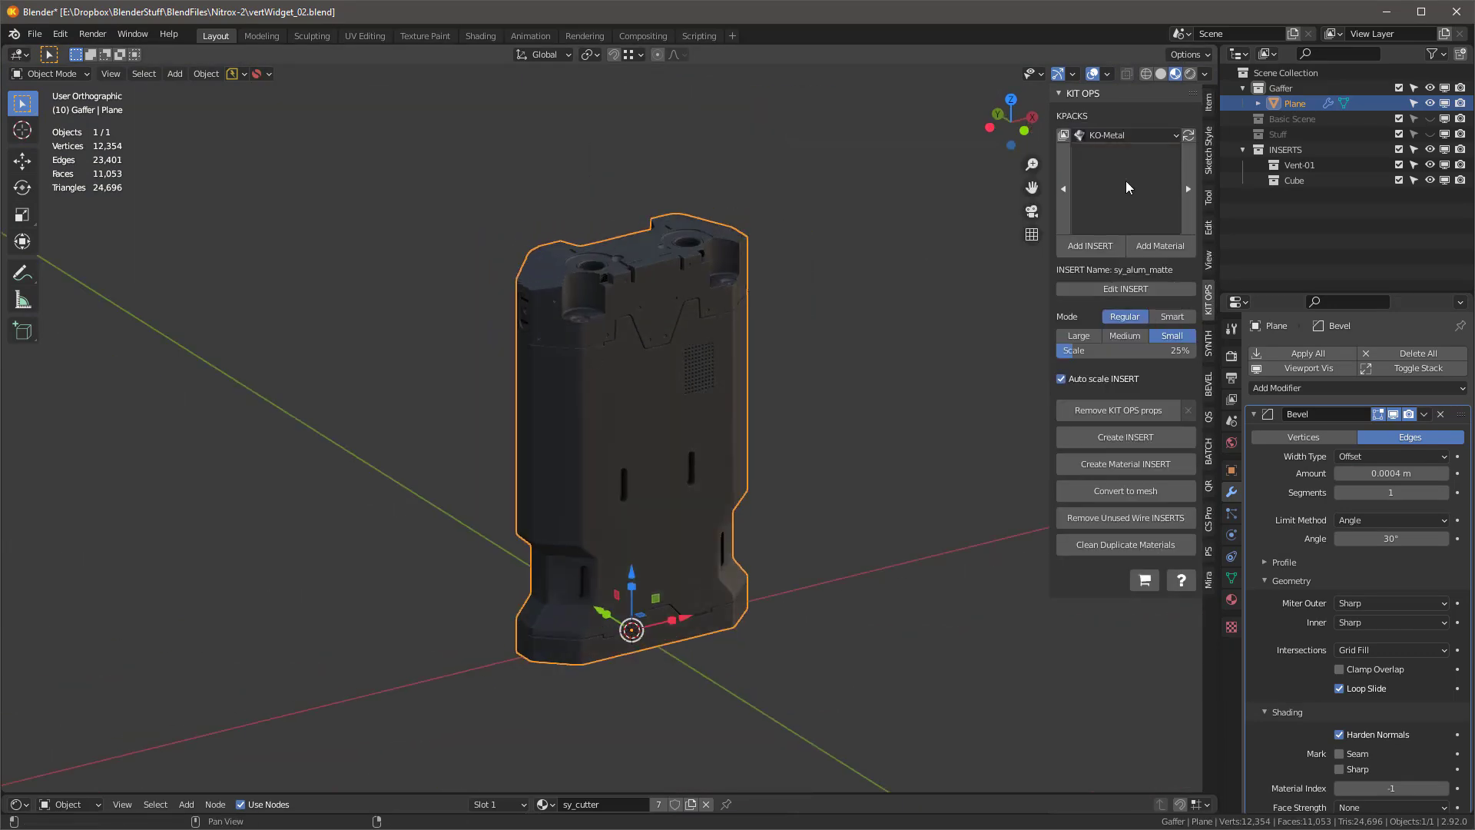
left_click(1127, 185)
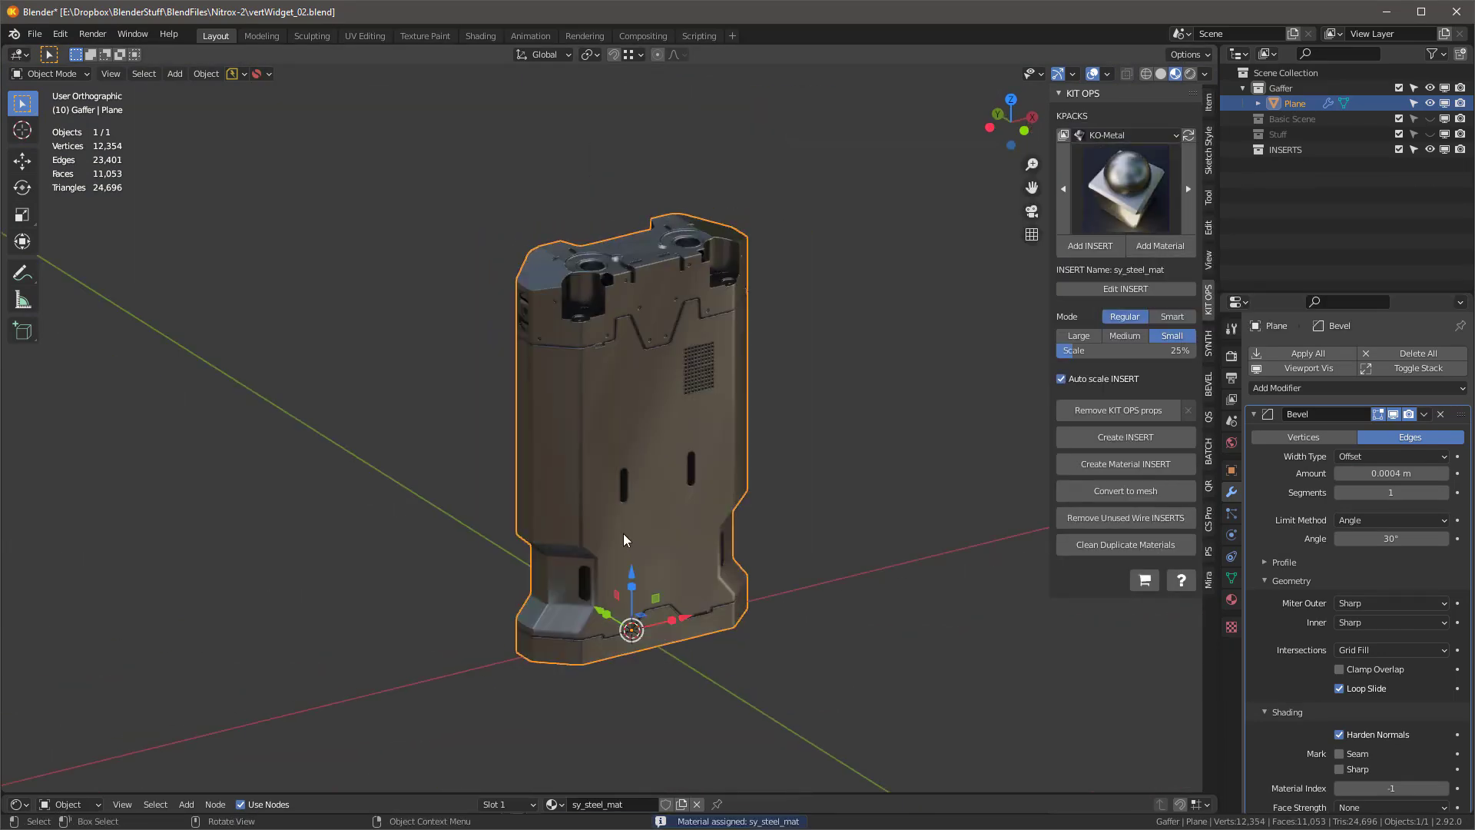
middle_click_drag(624, 533, 565, 496)
scroll(615, 491, "up", 5)
Step: Enlarge the shader node area and set the sy_metal node's Scale to 10
left_click_drag(754, 793, 754, 516)
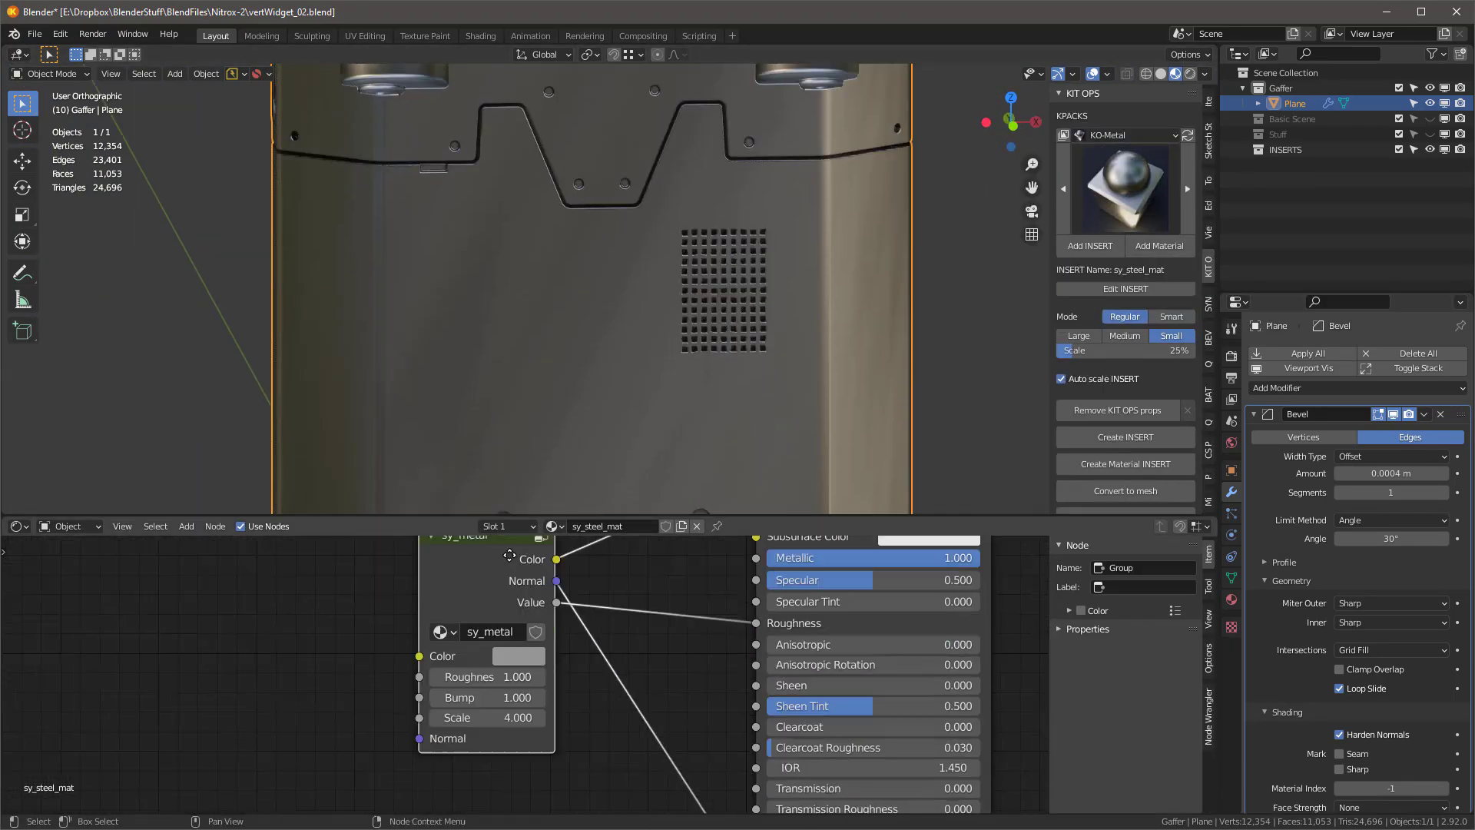
middle_click_drag(491, 716, 487, 764)
double_click(488, 766)
type("10")
key("Return")
Step: Select the block's linked base section in edit mode and assign it to a new second material slot
middle_click_drag(726, 331, 804, 366)
scroll(805, 372, "down", 5)
scroll(702, 427, "up", 4)
key("Tab")
key("l")
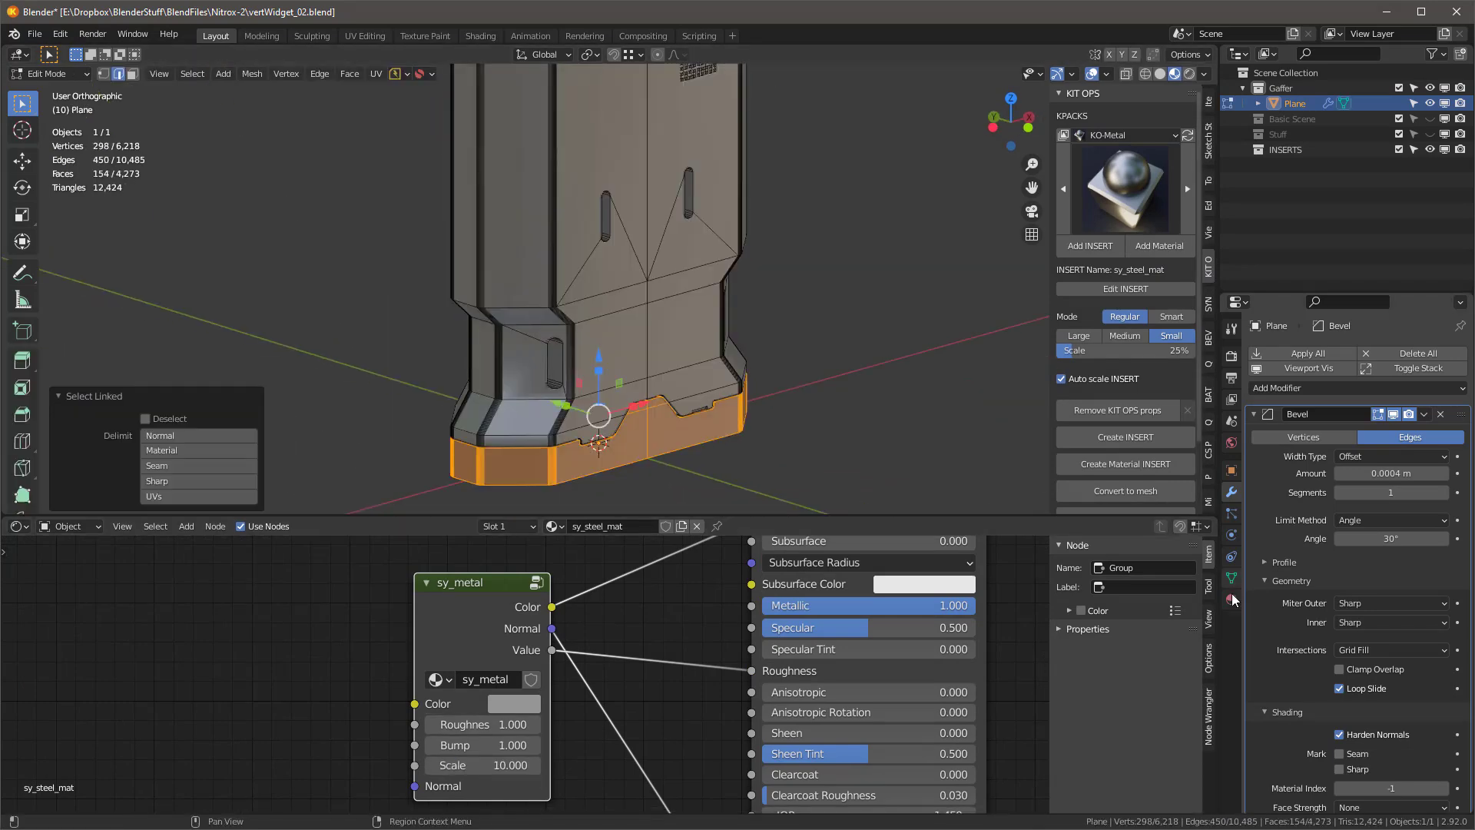
left_click(1232, 599)
left_click(1460, 353)
left_click(1329, 471)
left_click(1284, 451)
Step: Leave edit mode and apply the sy_alum_matte material from the KO-Metal KPACK to the base section's slot
key("Tab")
left_click(1103, 193)
left_click(691, 269)
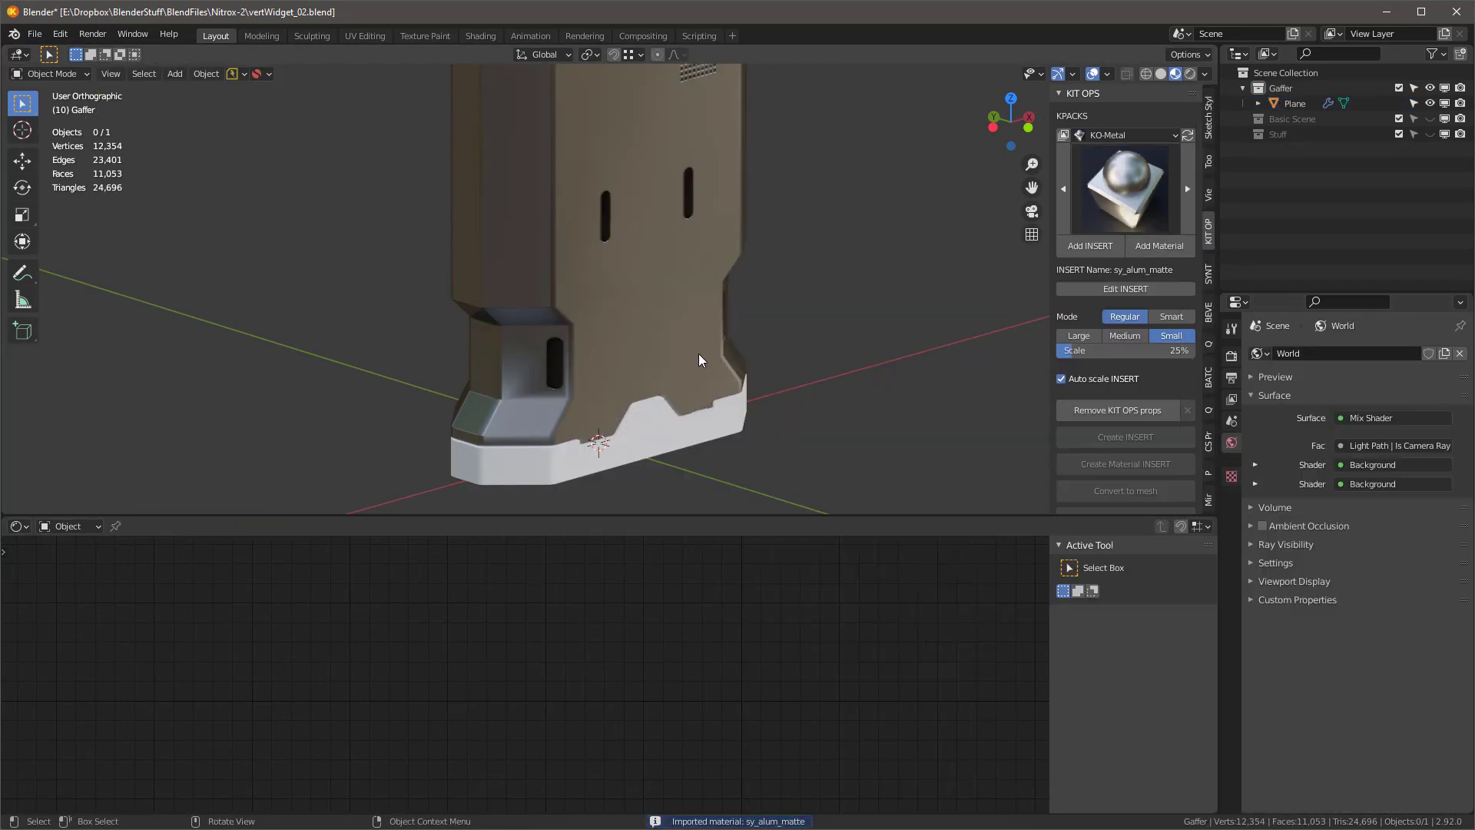
left_click(698, 353)
Step: Shrink the shader node area and add a ground plane beneath the block, shown in perspective
scroll(860, 353, "down", 4)
middle_click_drag(859, 353, 830, 376)
left_click_drag(785, 519, 785, 795)
key("shift+a")
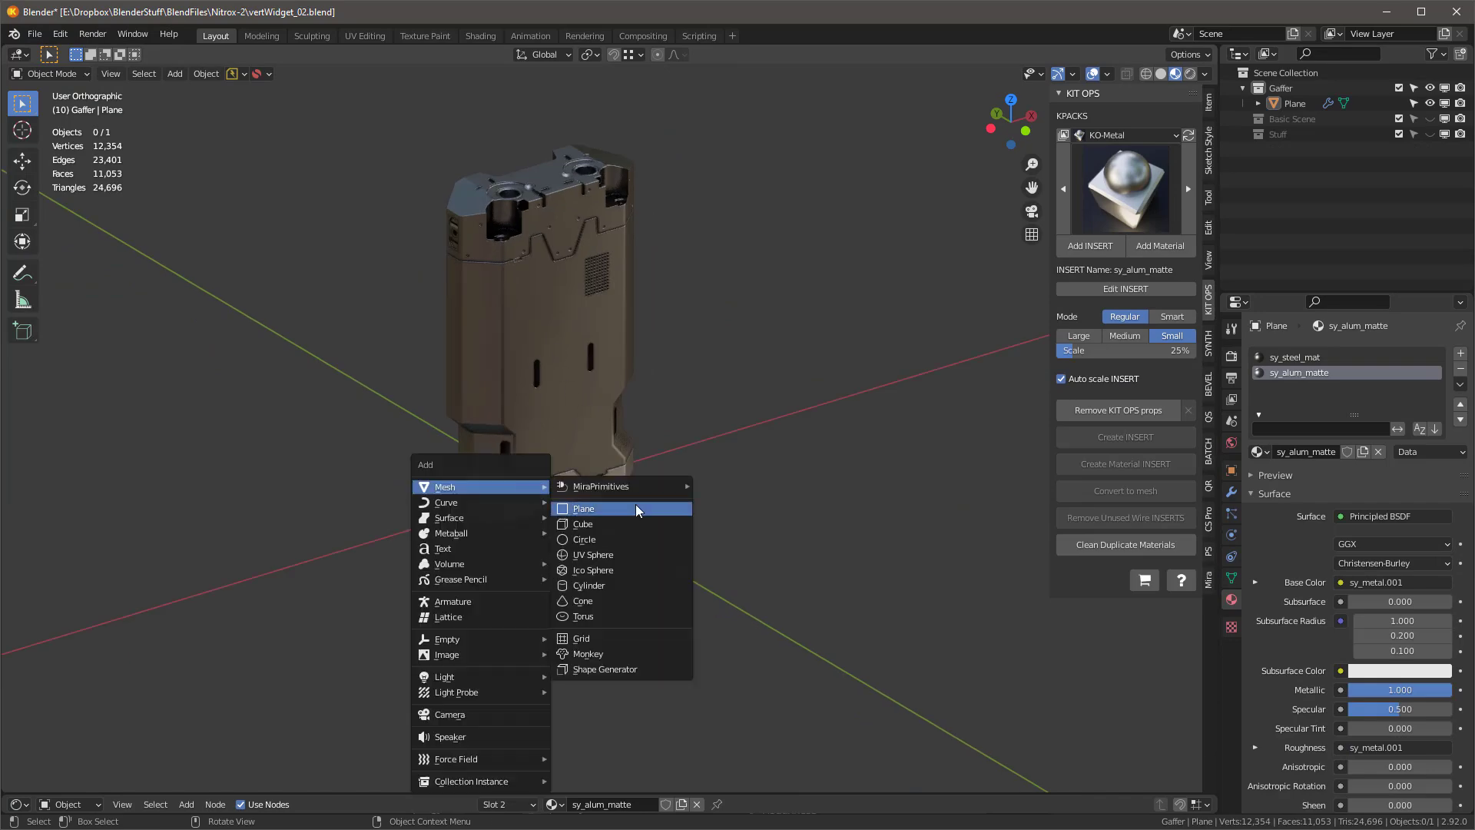
left_click(635, 504)
key("KP_5")
middle_click_drag(773, 458, 698, 421)
Step: Add a camera and align it to the current view of the block
key("shift+a")
left_click(630, 648)
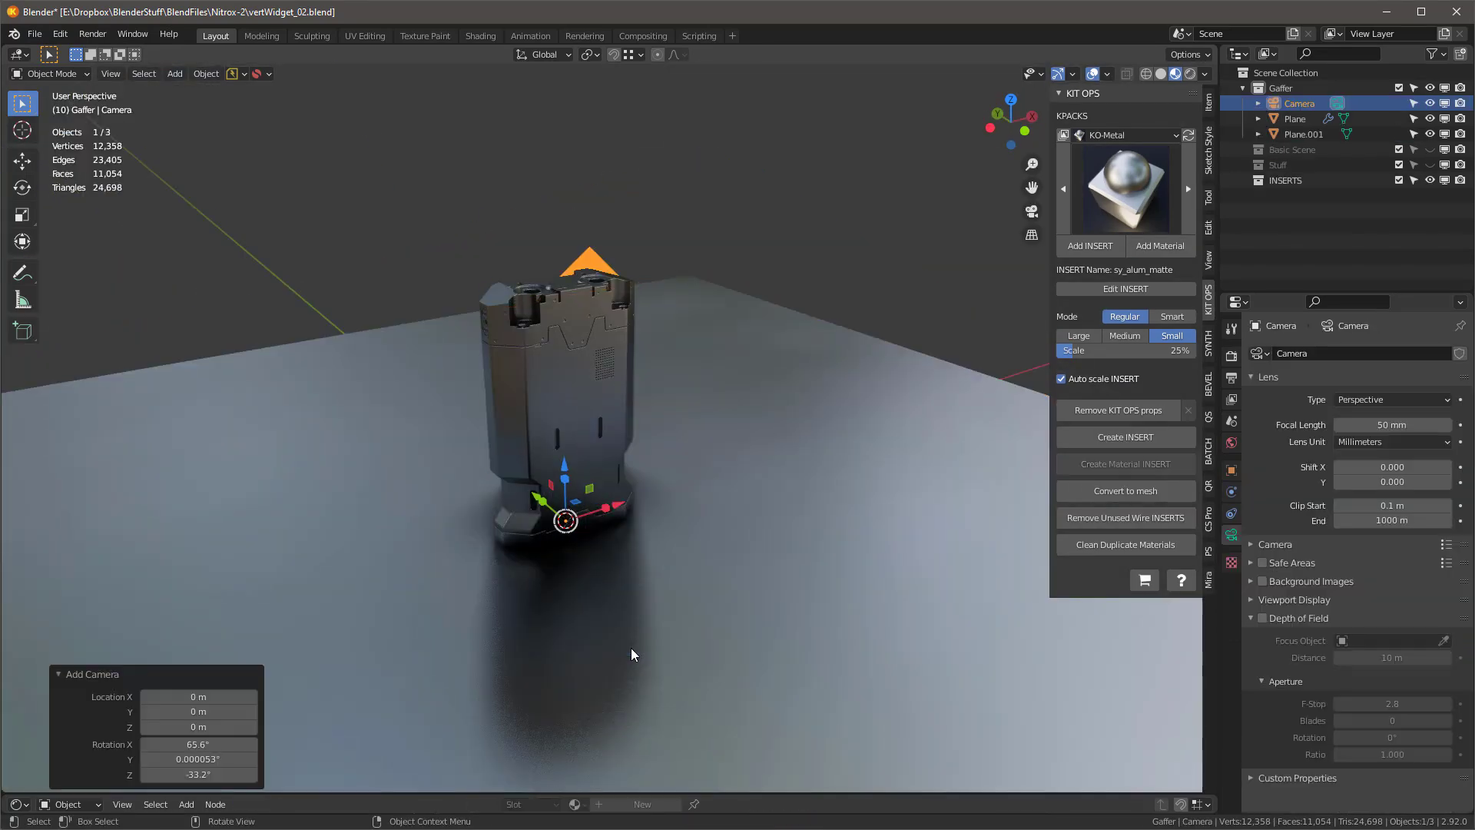
key("ctrl+alt+KP_0")
Step: Set the render resolution to a square 1080 by 1080 px
left_click(1232, 378)
double_click(1389, 372)
type("1.000")
key("Return")
Step: Reframe the block in the camera view and set the camera's focal length to 80 mm
left_click(657, 441)
key("s")
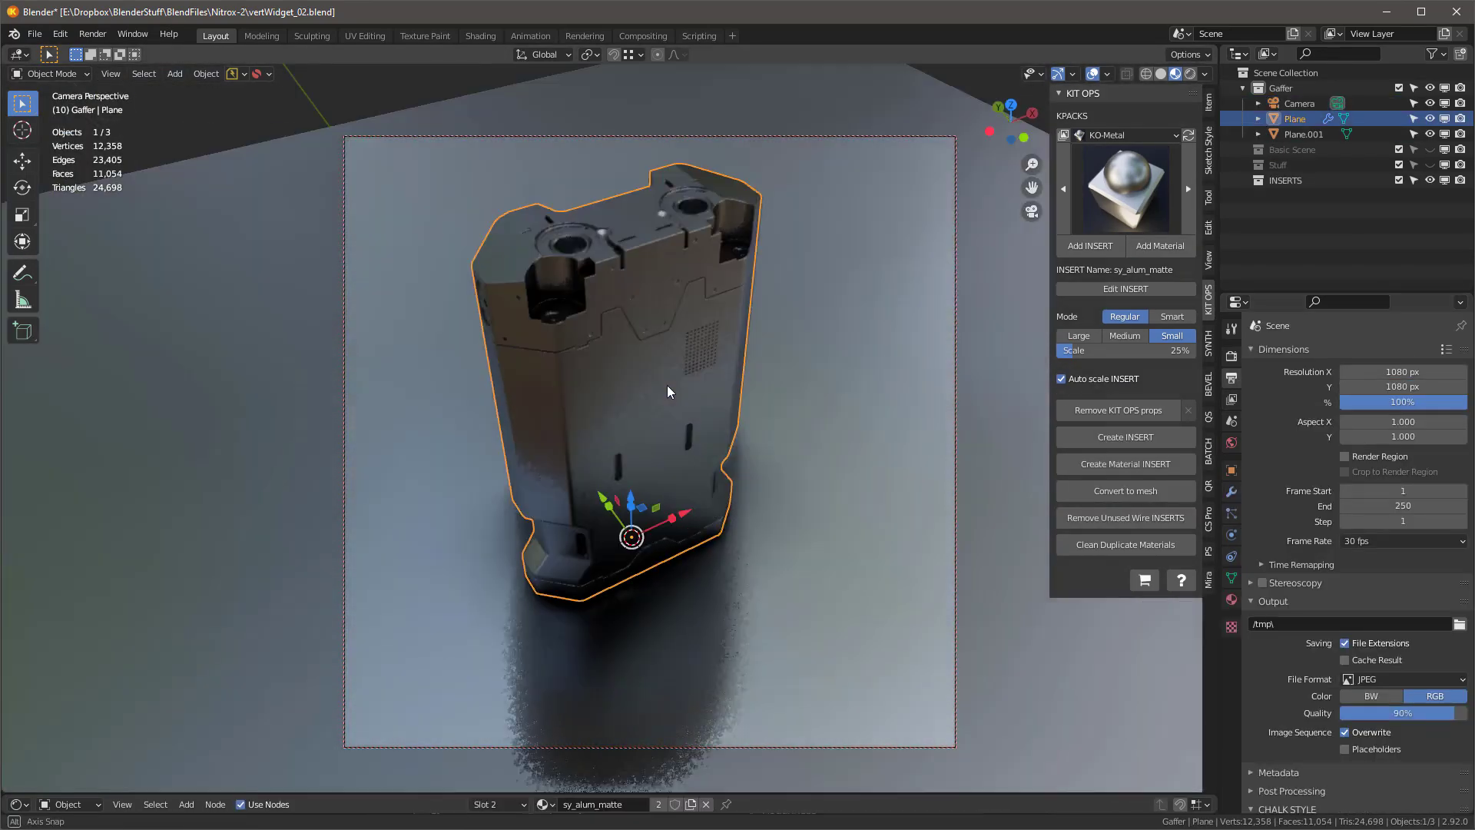
left_click(673, 418)
left_click(1275, 103)
middle_click_drag(675, 416, 665, 529)
left_click(1232, 513)
double_click(1394, 422)
type("80")
key("Return")
left_click(700, 449)
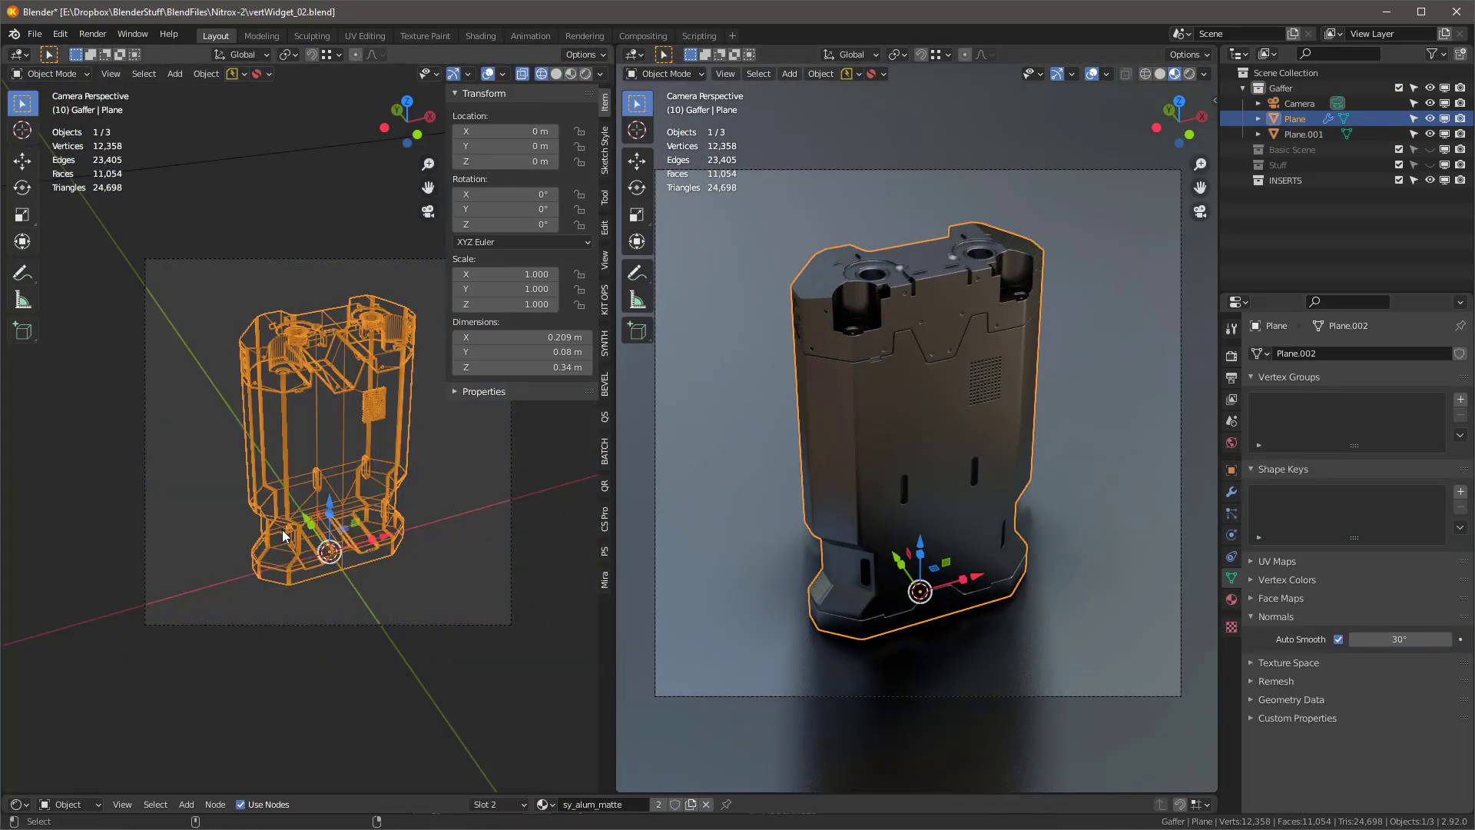
Step: Turn the wireframe viewport into a quad view, add an area light and move it up along Z
key("ctrl+alt+q")
key("shift+a")
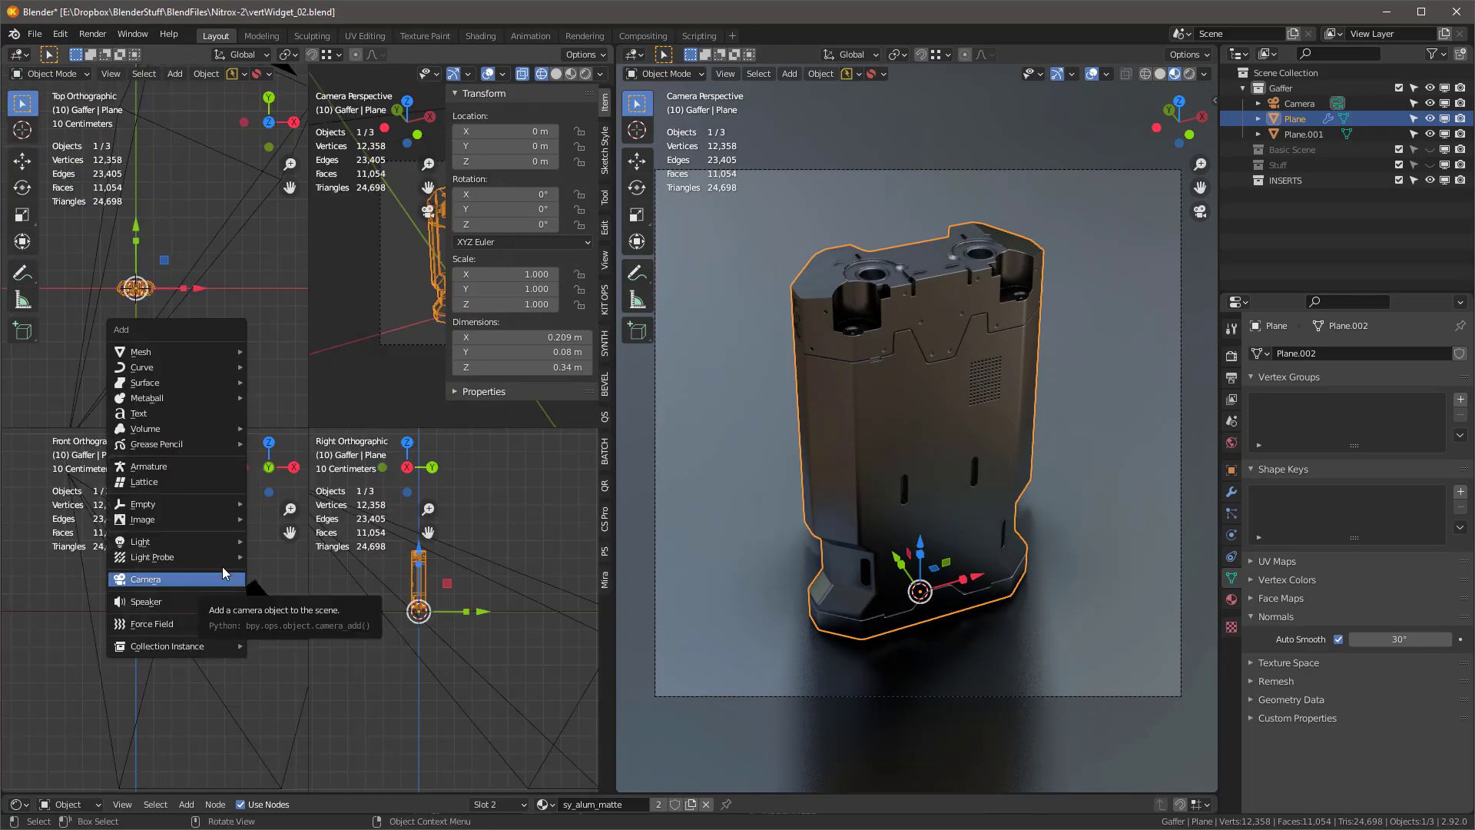
left_click(331, 615)
key("g")
key("z")
left_click(132, 437)
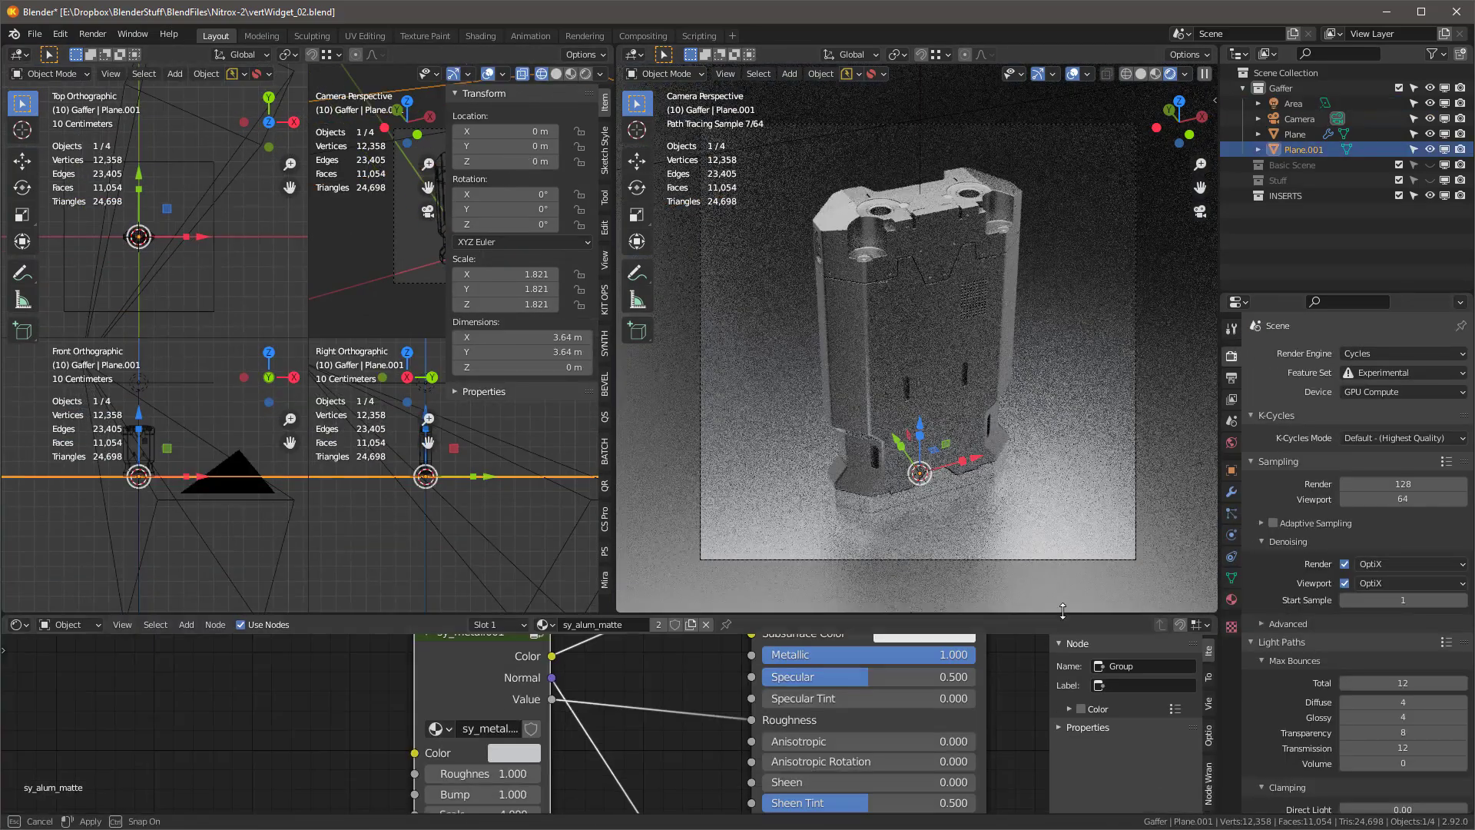
Step: Give the ground plane its own copy of the sy_alum_matte material and darken the sy_metal node's Color
scroll(645, 715, "down", 2)
left_click(690, 625)
middle_click_drag(653, 737, 646, 695)
left_click(556, 764)
mouse_move(658, 599)
left_mouse_down()
mouse_move(658, 642)
mouse_move(659, 626)
left_mouse_up()
scroll(253, 476, "down", 3)
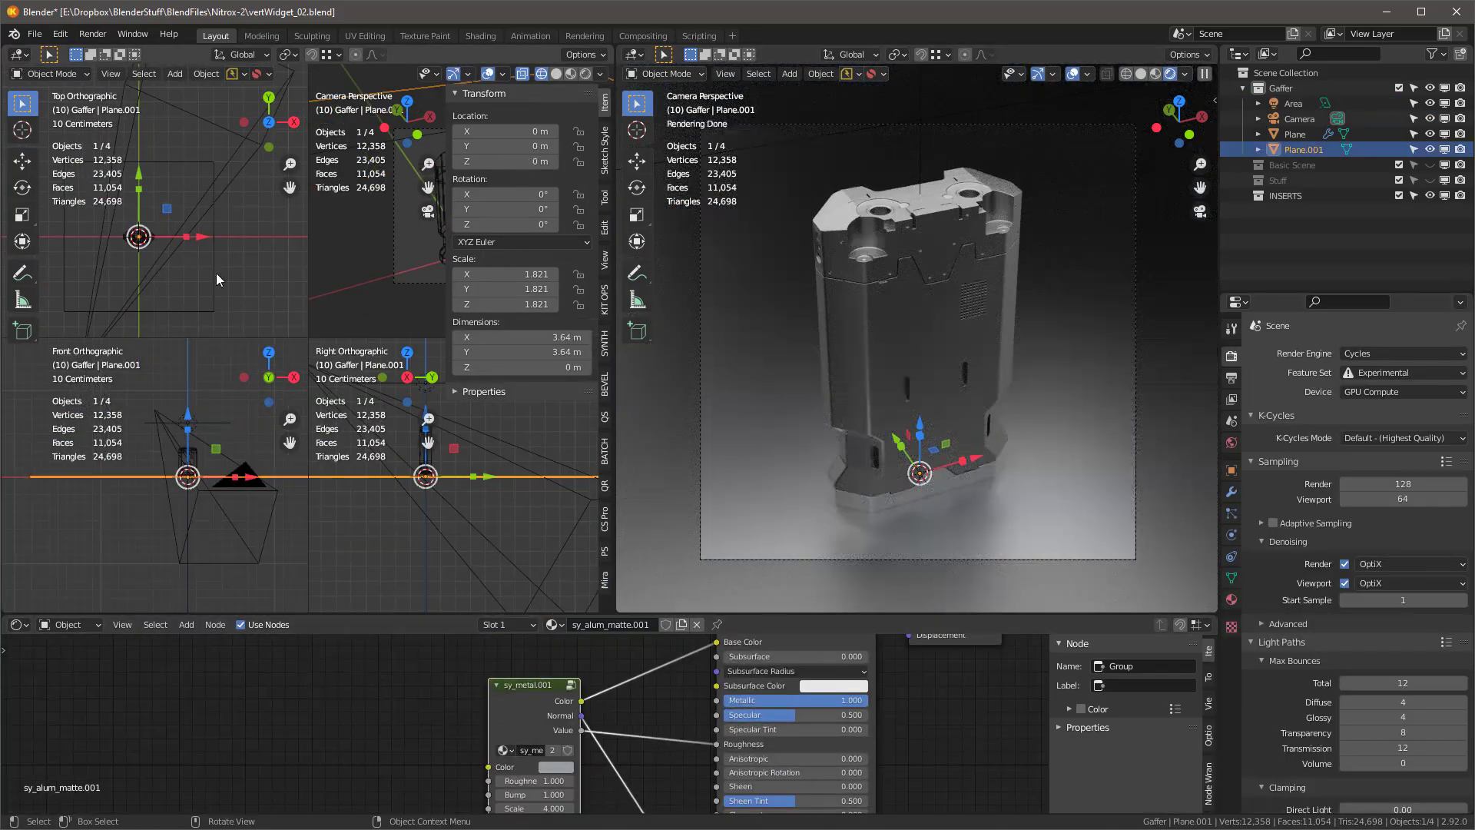
Step: Raise the area light to a Z location of about 0.99 m and return the large viewport to material preview
left_click(215, 274)
left_click_drag(183, 360, 182, 330)
left_click(1155, 73)
middle_click_drag(941, 261, 955, 304)
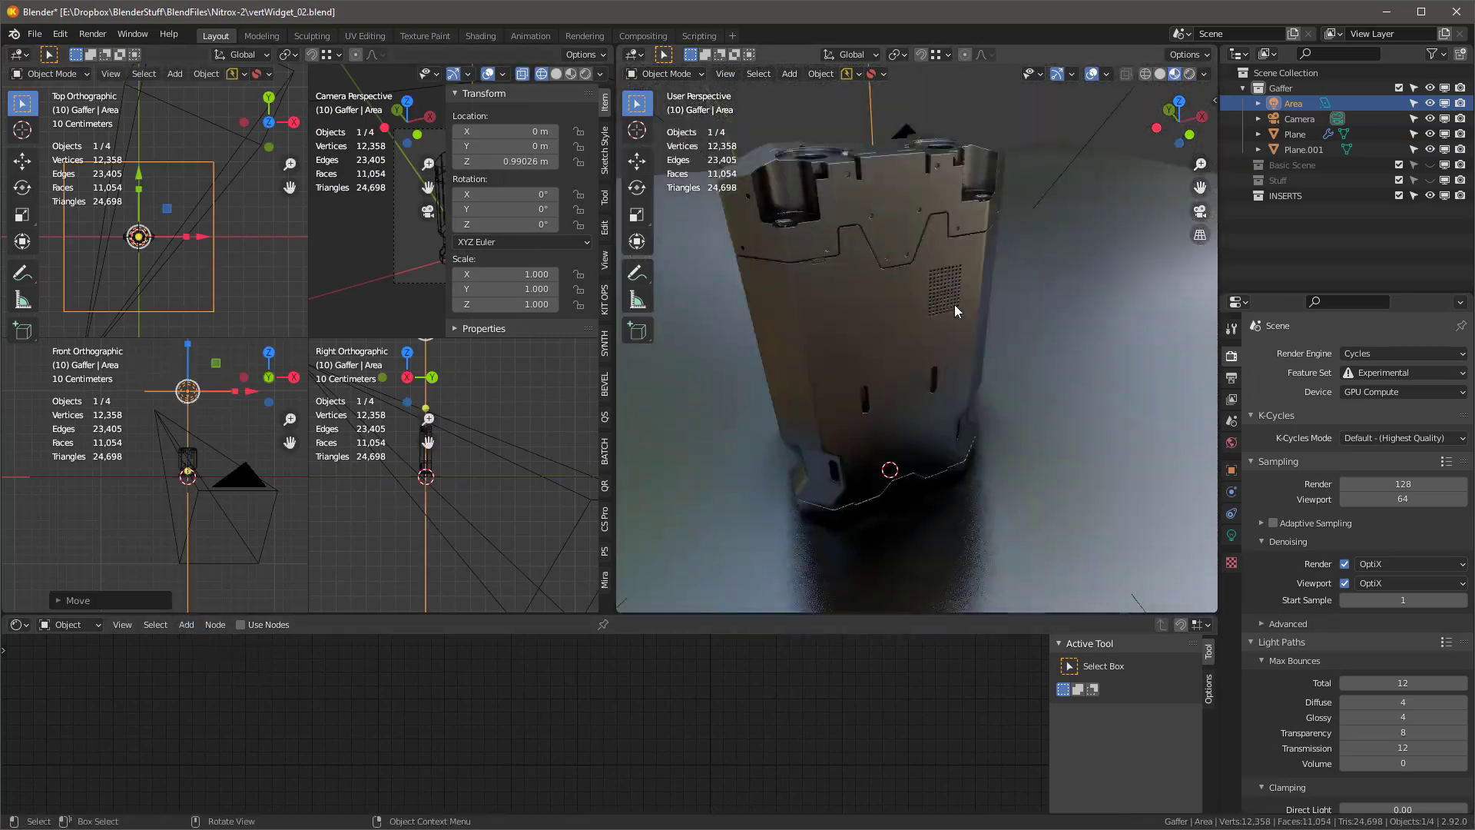
Step: Widen the shaded viewport over the quad view and show its KIT OPS sidebar
scroll(954, 308, "down", 5)
left_click_drag(616, 346, 64, 346)
scroll(787, 427, "up", 4)
key("n")
Step: Browse the decals in the GENTEK - 1K KPACK
left_click(1126, 135)
left_click(991, 423)
left_click(1127, 200)
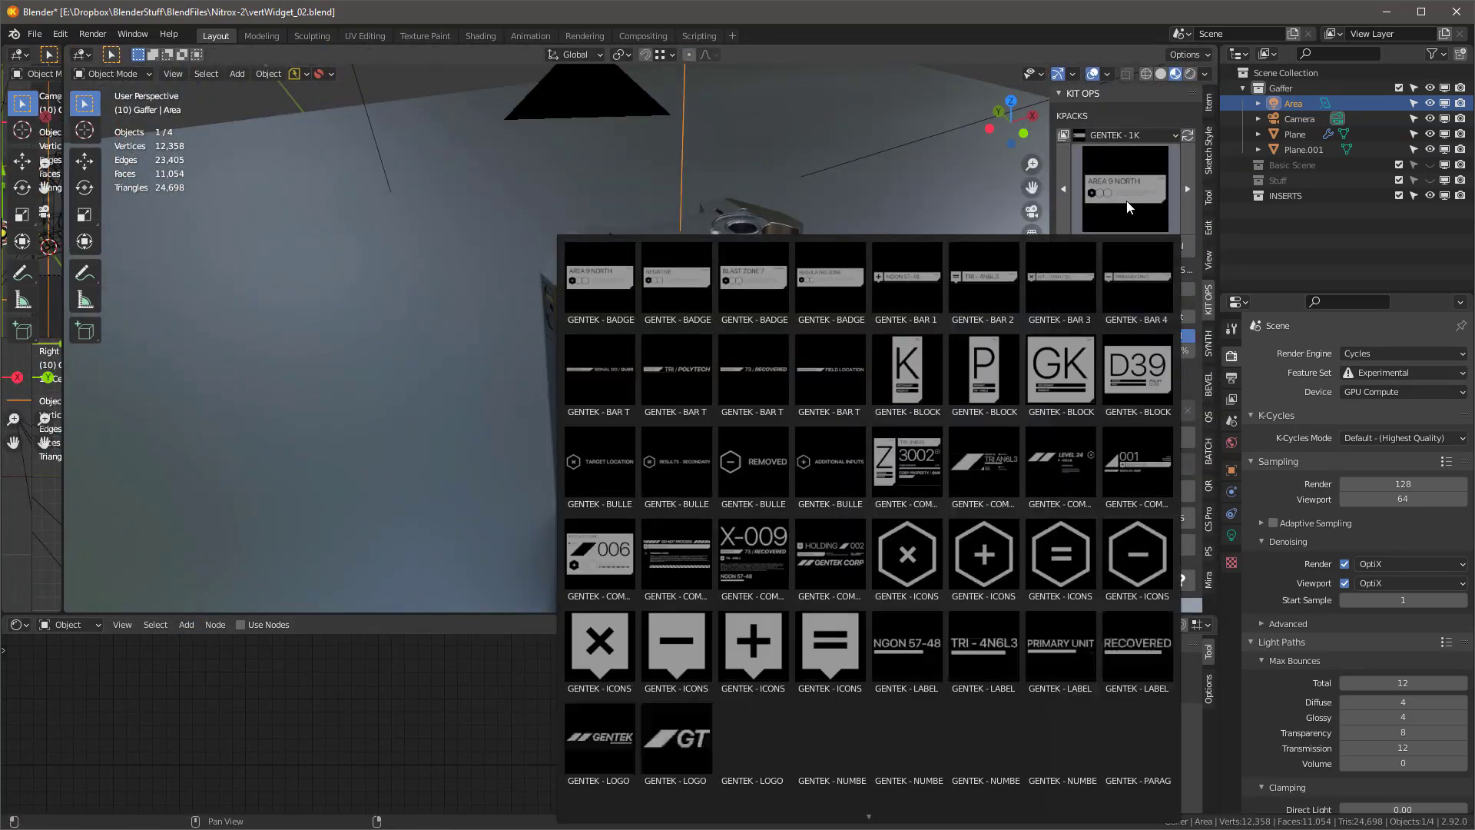
Step: Place the NEONEX - COMBOS 3 - 1K decal from the NEONEX - 1K KPACK on the block's front, scaled by 0.732
left_click(1115, 136)
left_click(1109, 151)
left_click(1117, 198)
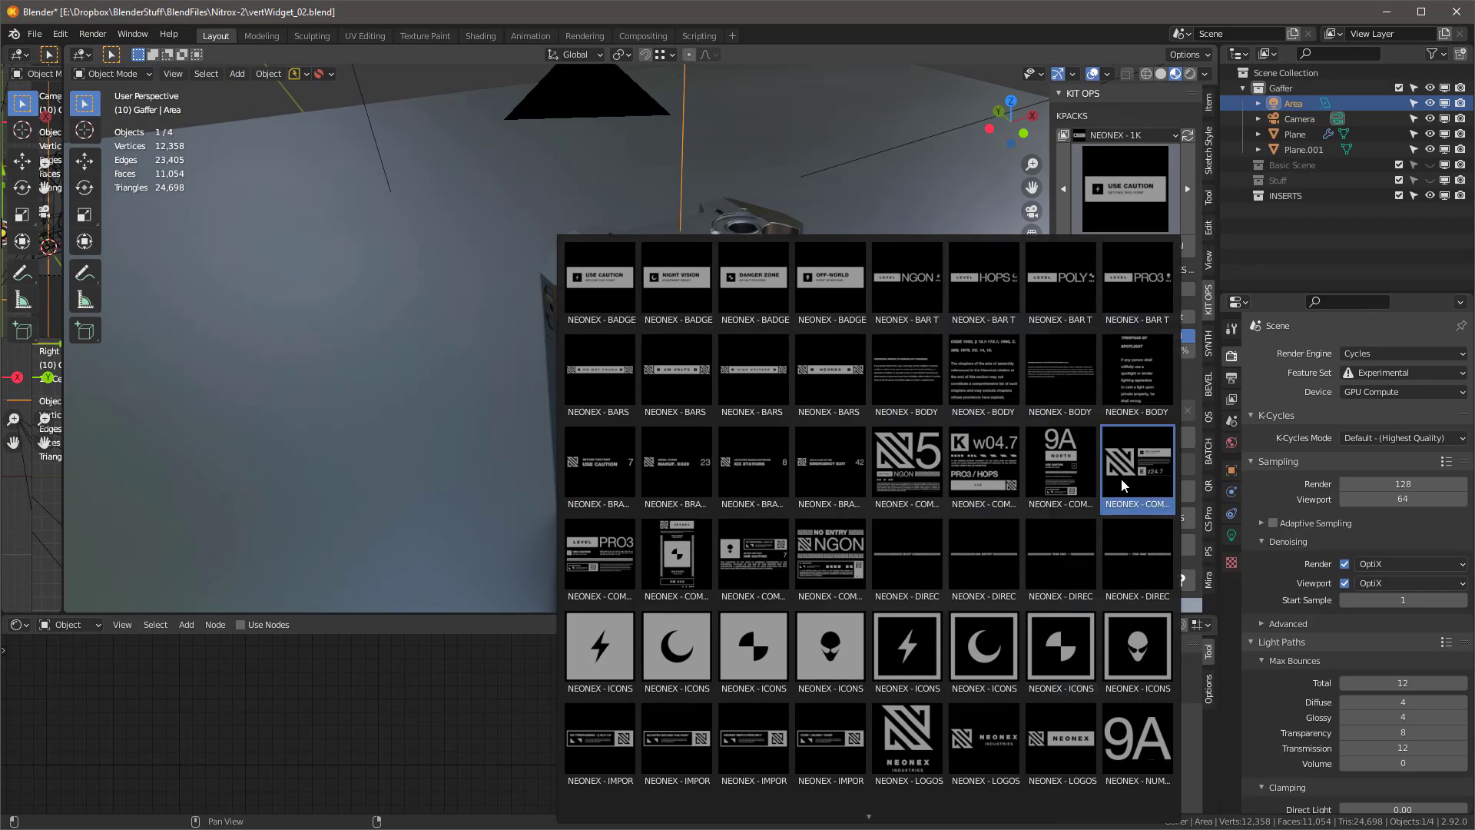
left_click(1061, 465)
Step: Turn off Glossy and Shadow in the decal's ray visibility and show the rendered camera view
left_click(1232, 470)
scroll(1333, 626, "down", 7)
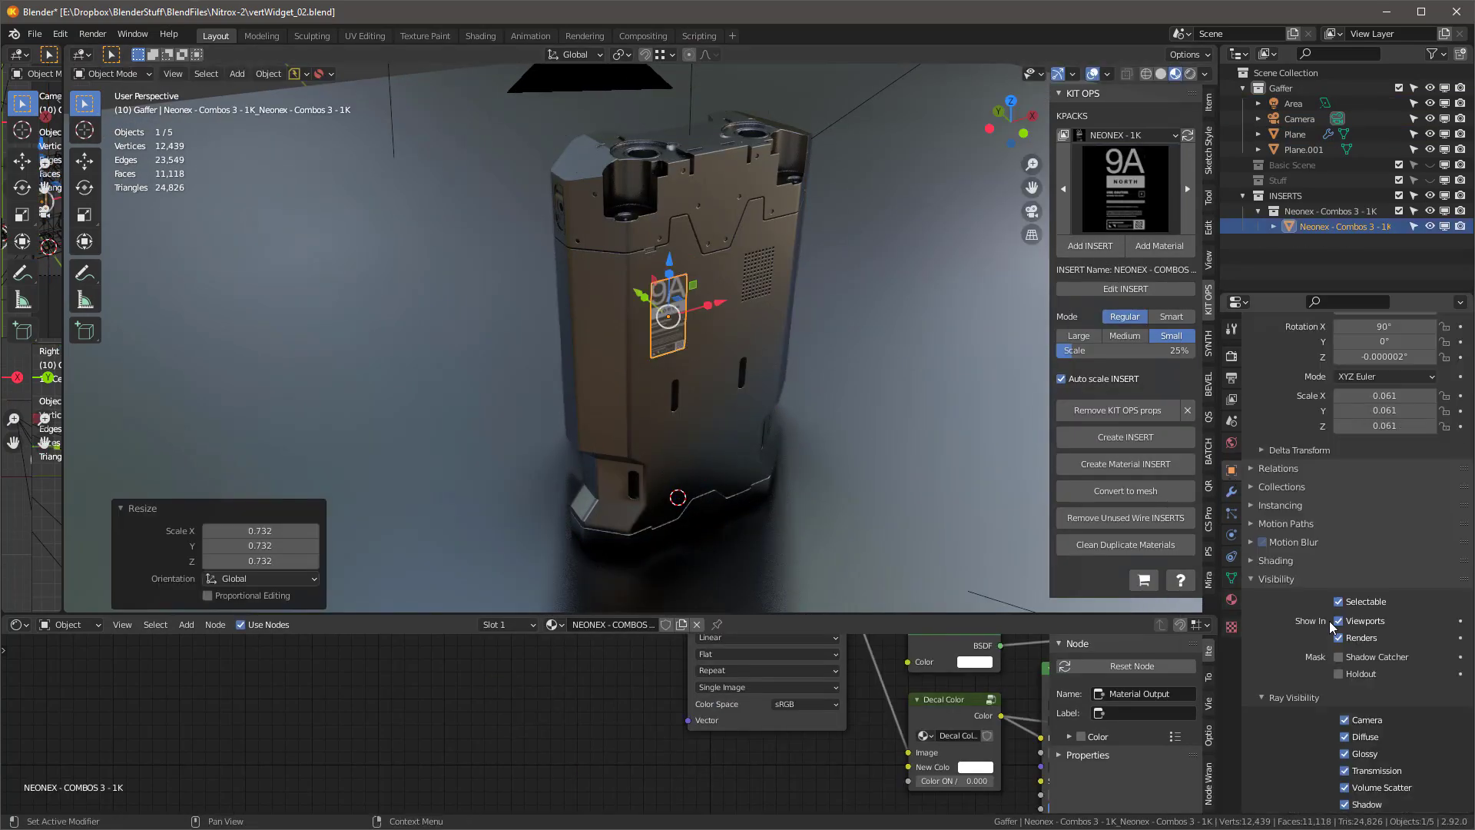
left_click(1190, 73)
scroll(716, 315, "up", 4)
key("KP_0")
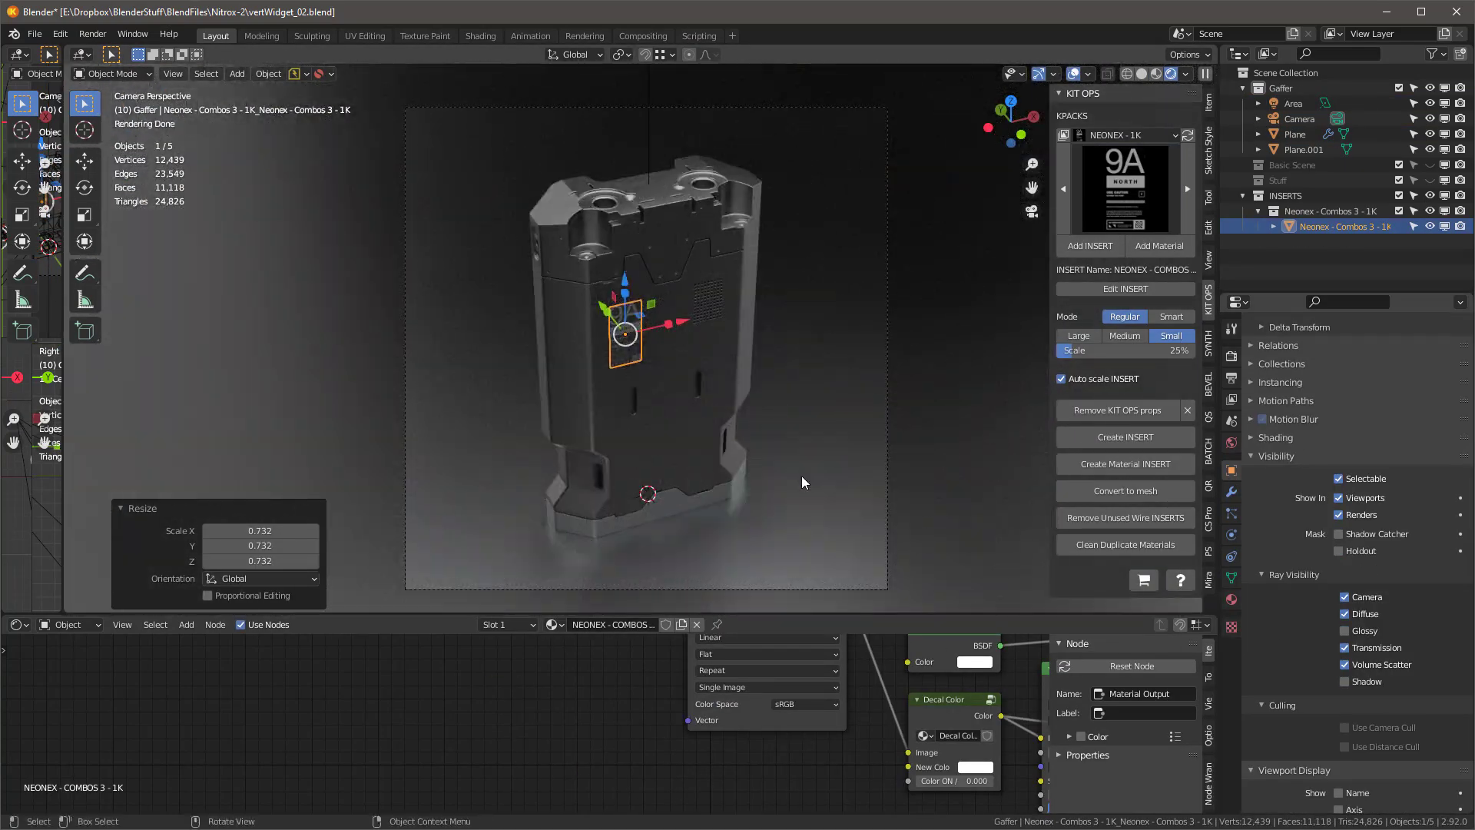
Step: Adjust the ground plane's material nodes and change a value in the World shader nodes
left_click(801, 476)
left_click_drag(565, 751, 587, 733)
left_click(70, 624)
left_click(69, 674)
scroll(342, 664, "up", 7)
mouse_move(487, 739)
left_mouse_down()
mouse_move(522, 739)
mouse_move(492, 739)
left_mouse_up()
Step: Save the file and render the final image
key("ctrl+s")
key("F12")
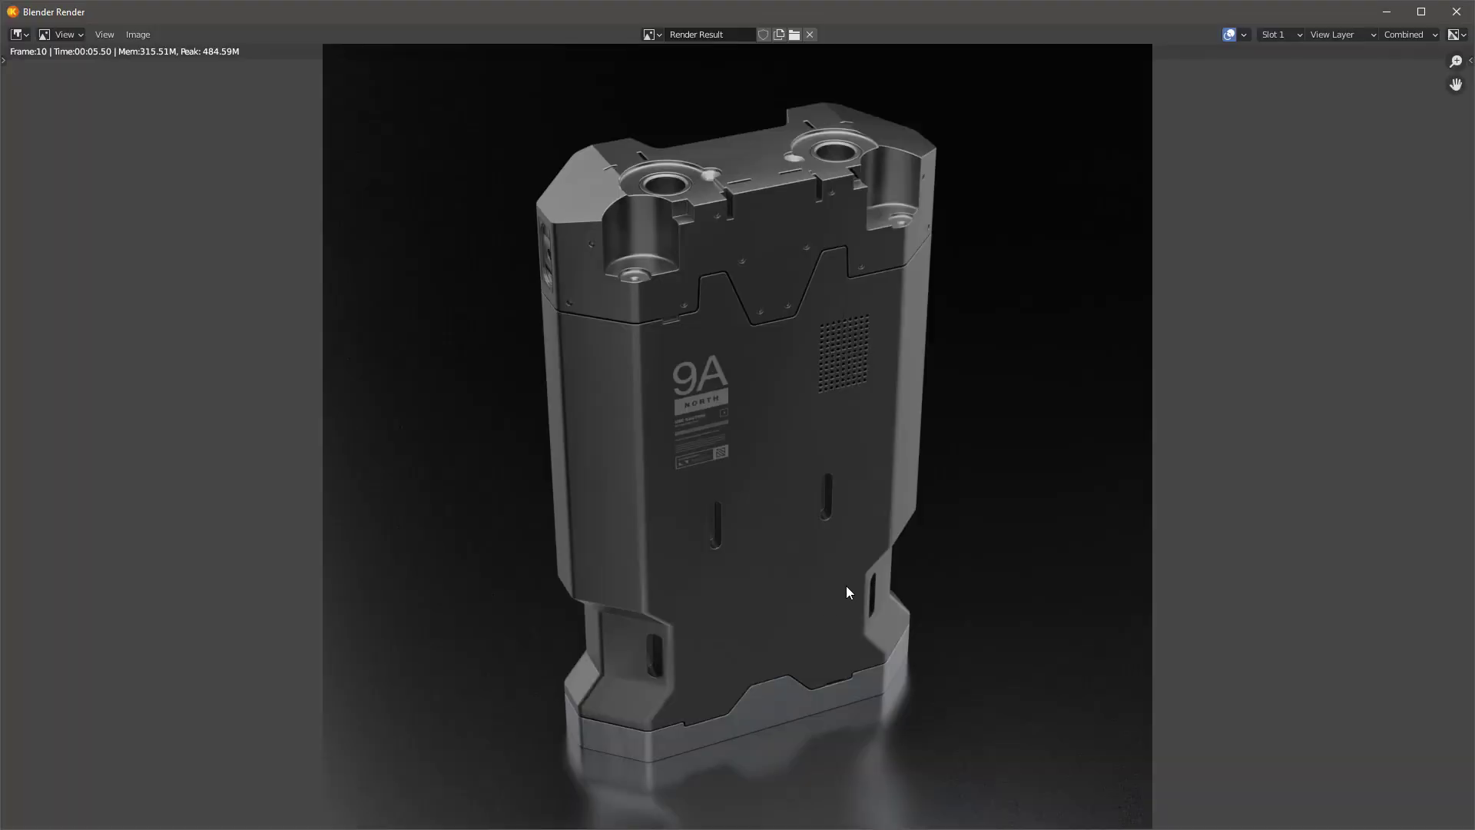